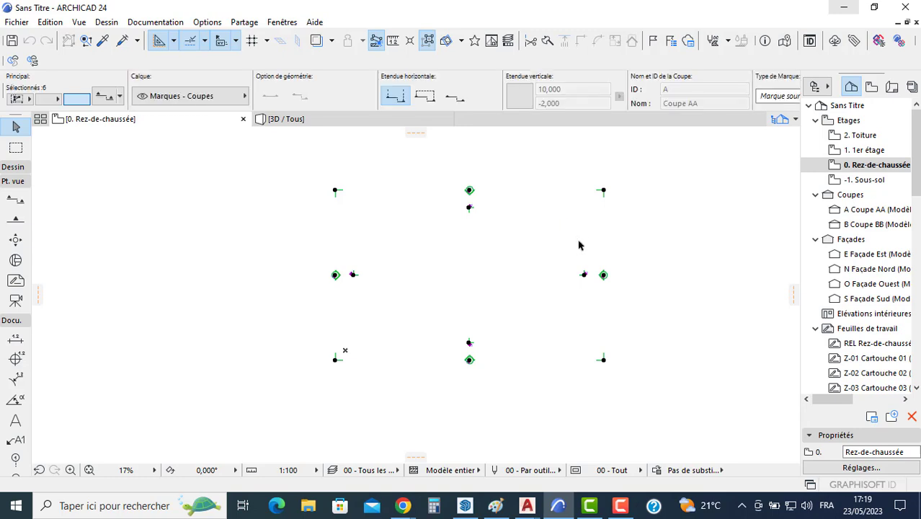
Delete the selected section and elevation markers from the ground-floor plan and accept the irreversible deletion
click(541, 185)
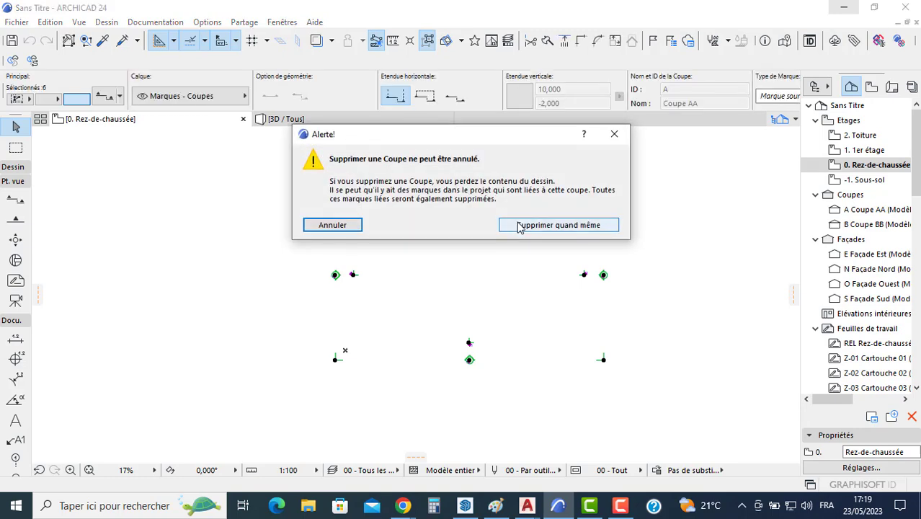
click(556, 225)
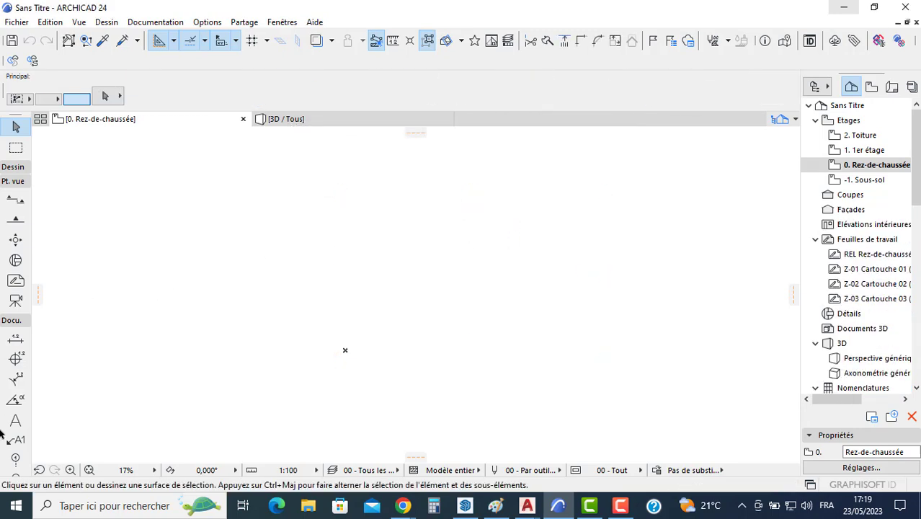
Open the Figure tool's default settings and browse the Bureau folder for an image, displaying the files as large icons
click(10, 183)
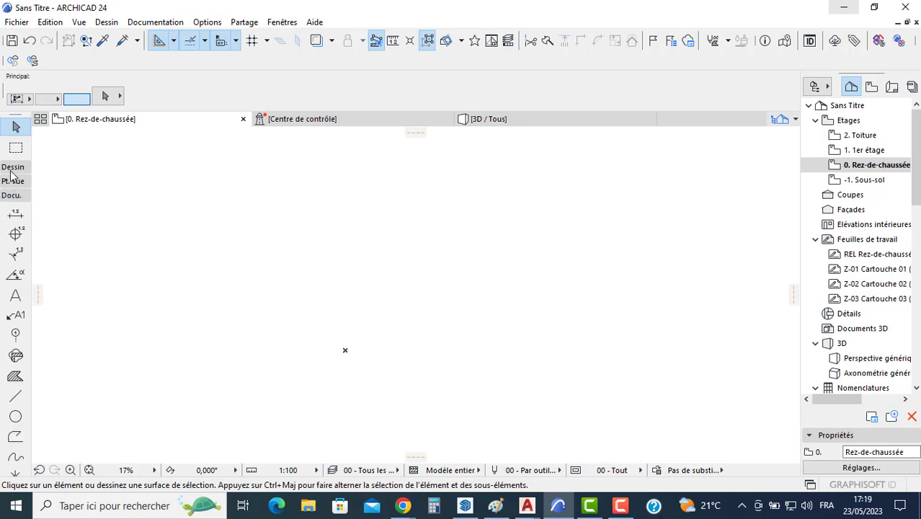
double_click(15, 445)
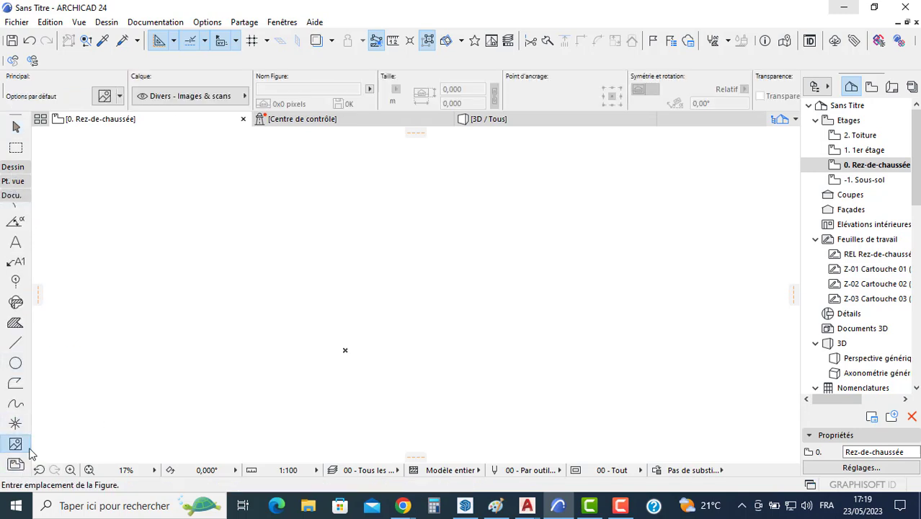
click(346, 129)
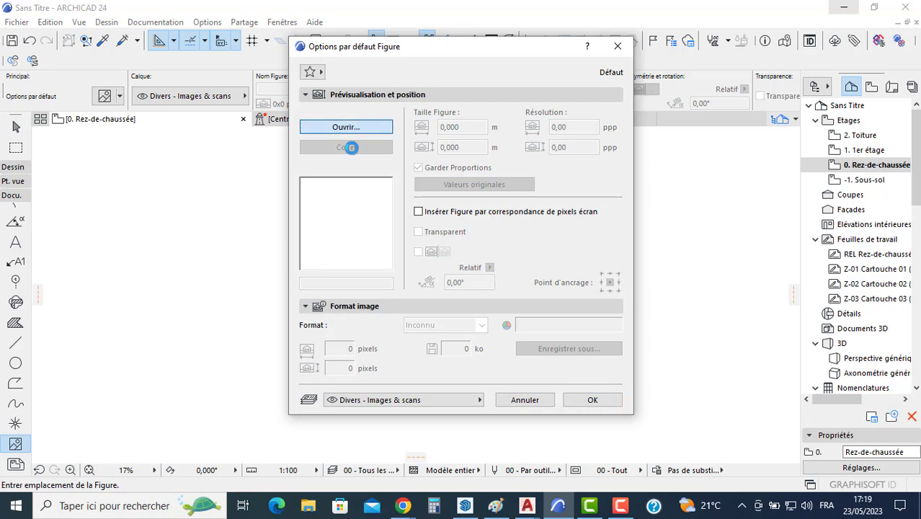
click(300, 170)
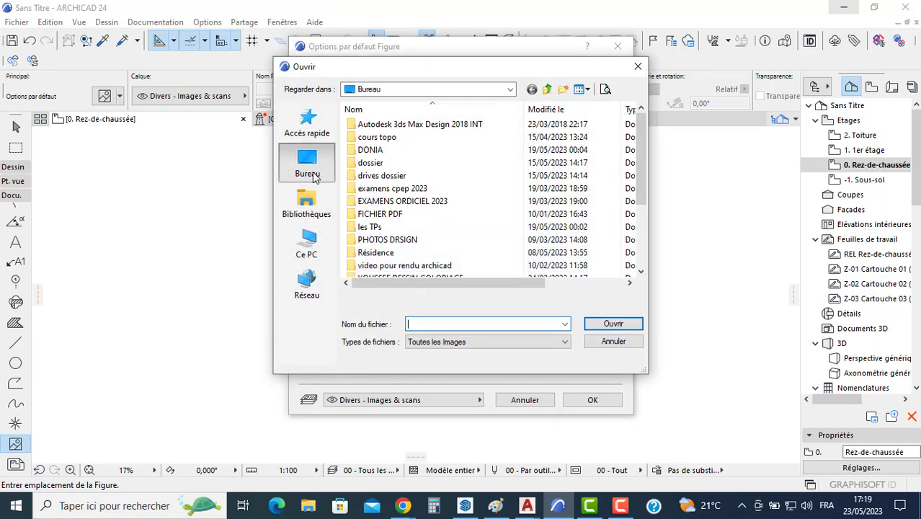
right_click(546, 152)
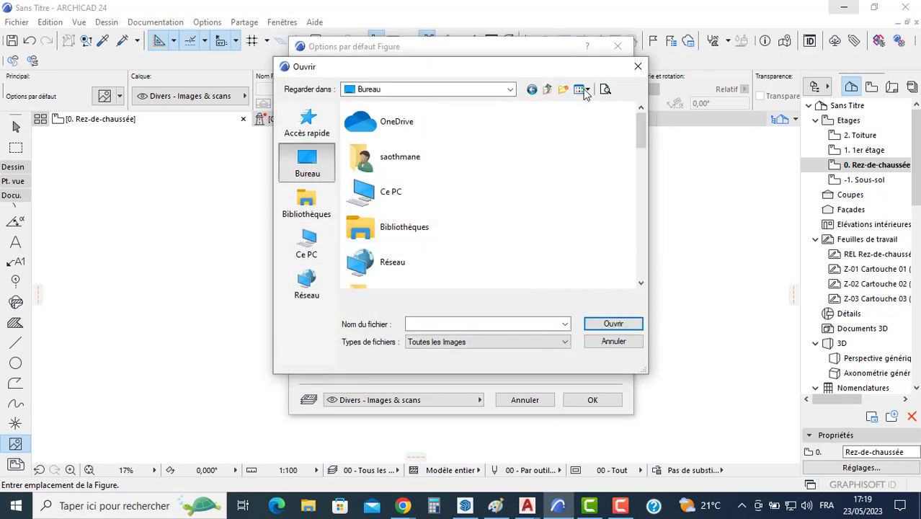
click(582, 89)
click(601, 136)
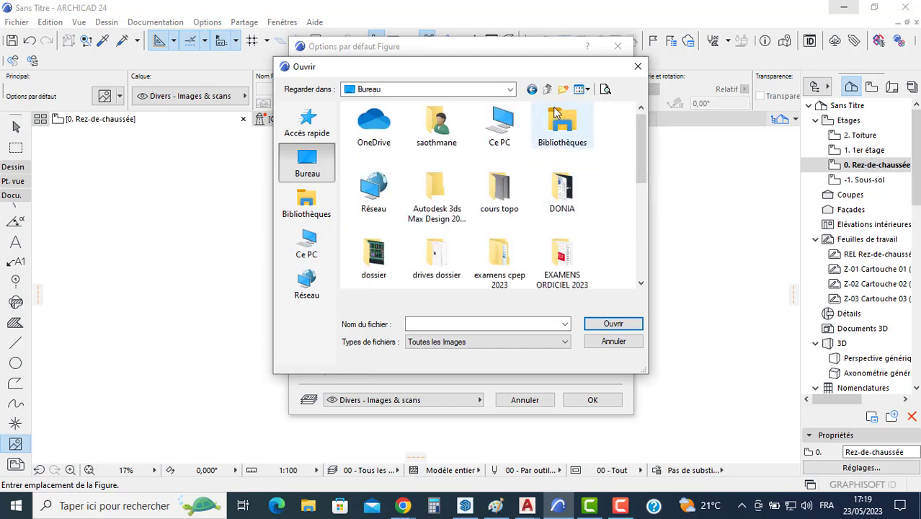
Load the scanned house drawing whose file name starts with 88def6f1-c016 and place it as a figure on the Rez-de-chaussée plan
scroll(562, 216, down, 5)
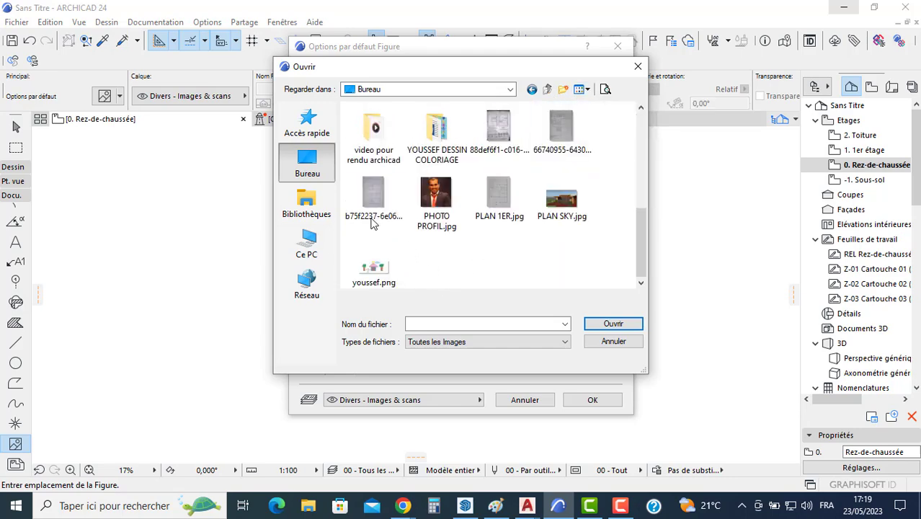
double_click(499, 131)
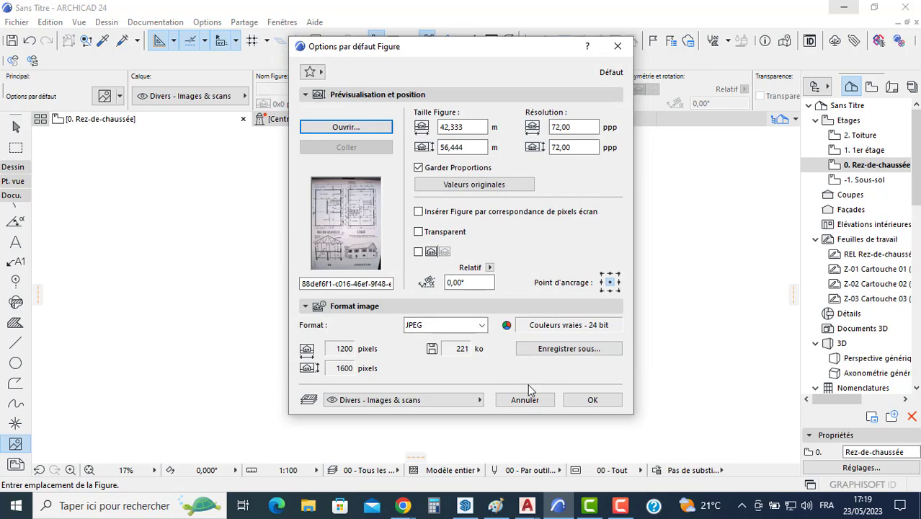
click(596, 400)
click(415, 351)
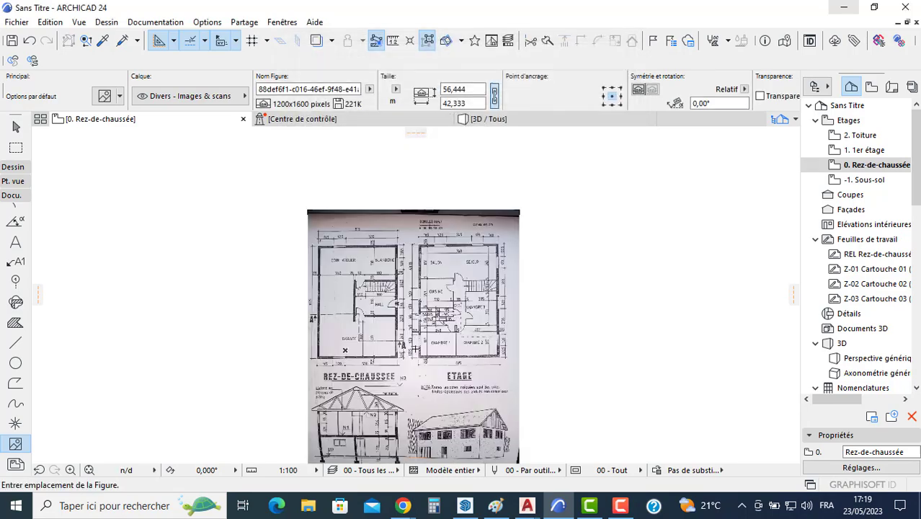
Examine the scanned floor plans, section AA and perspective, focusing on the story heights and slab thickness dimensioned in the section
scroll(421, 341, up, 6)
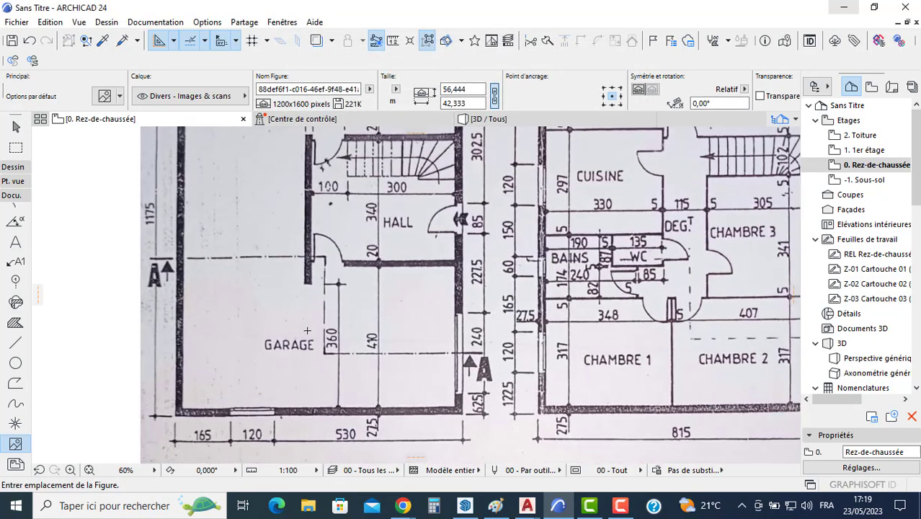
scroll(275, 336, down, 3)
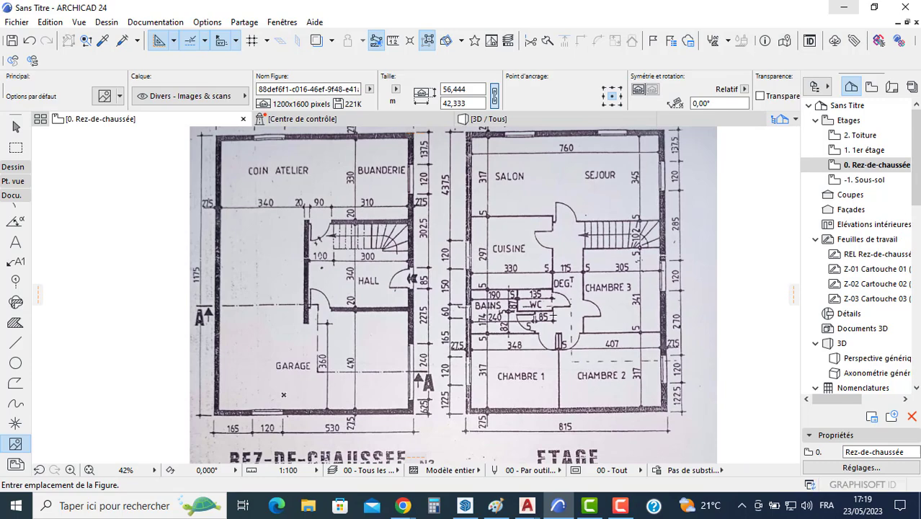
scroll(283, 394, down, 5)
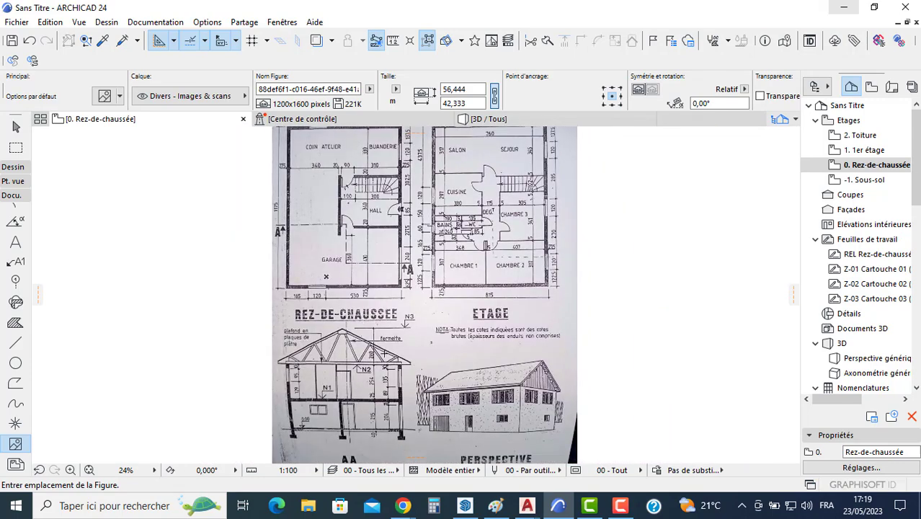
scroll(377, 349, up, 3)
scroll(278, 366, up, 2)
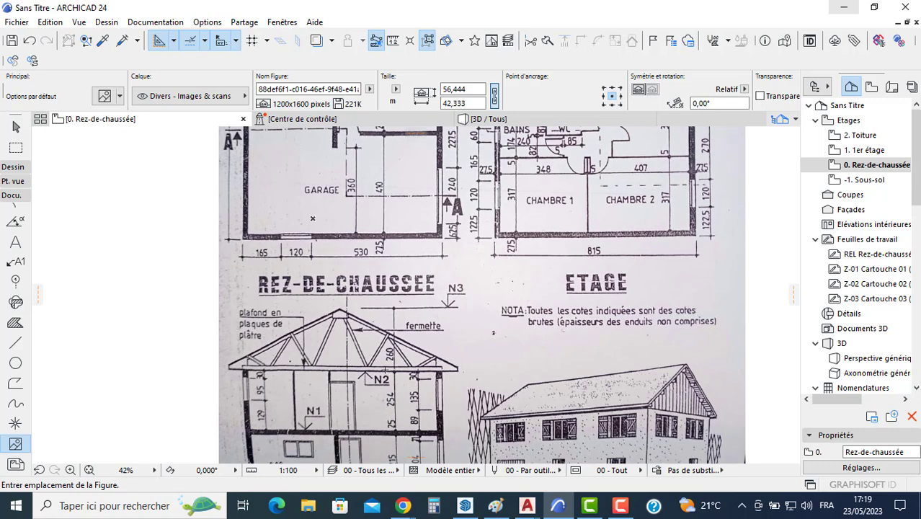
scroll(401, 348, down, 6)
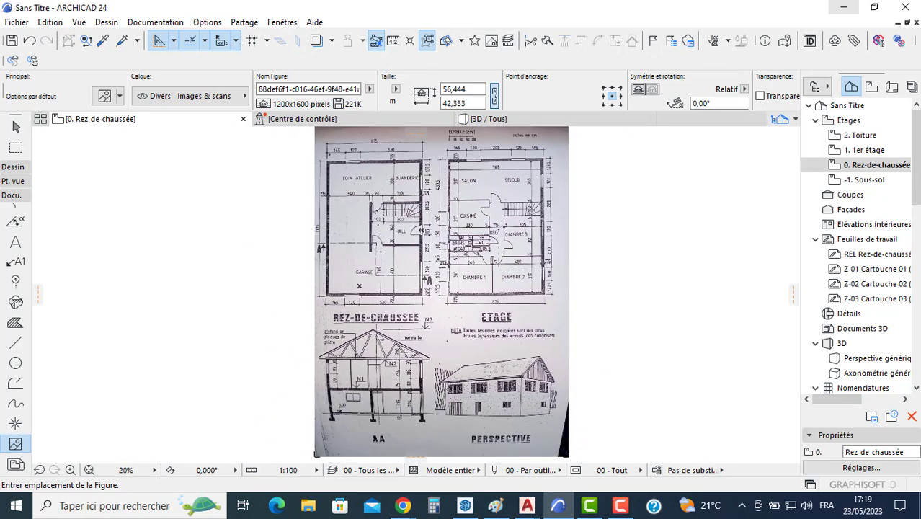
scroll(424, 308, down, 1)
middle_drag(496, 239, 373, 275)
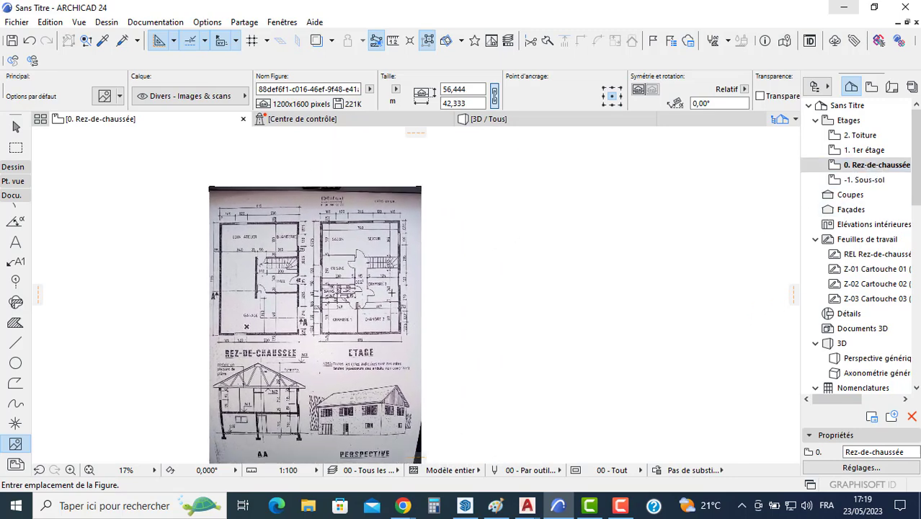
scroll(264, 380, up, 4)
scroll(314, 373, up, 3)
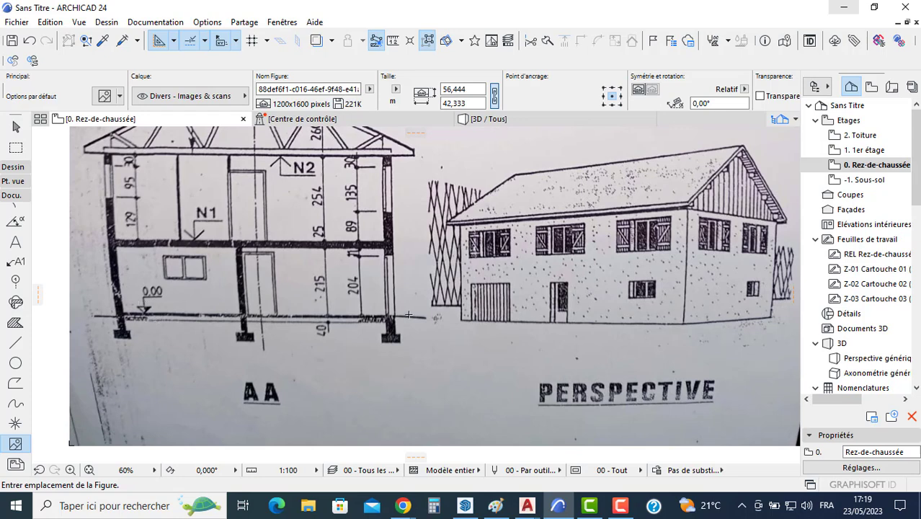
scroll(136, 220, up, 1)
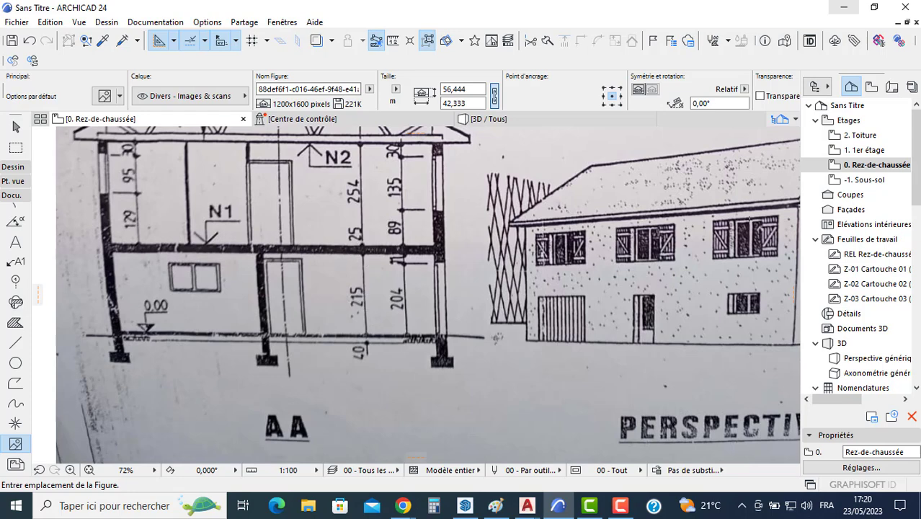
Open the story settings and remove the Sous-sol story from the list
right_click(876, 166)
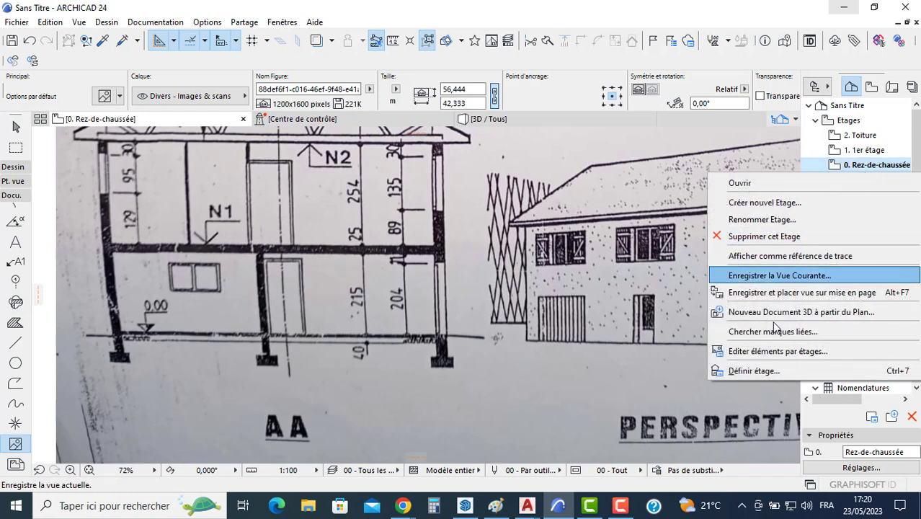
click(754, 371)
click(322, 308)
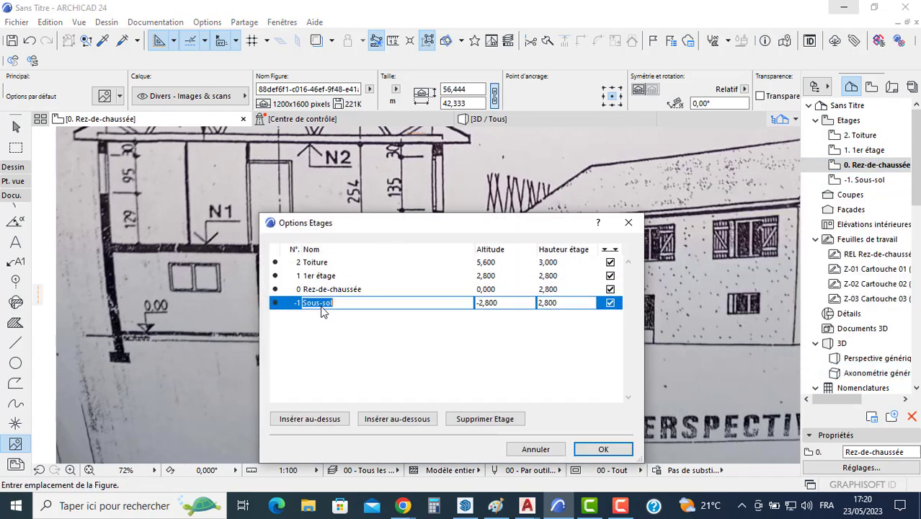
click(473, 419)
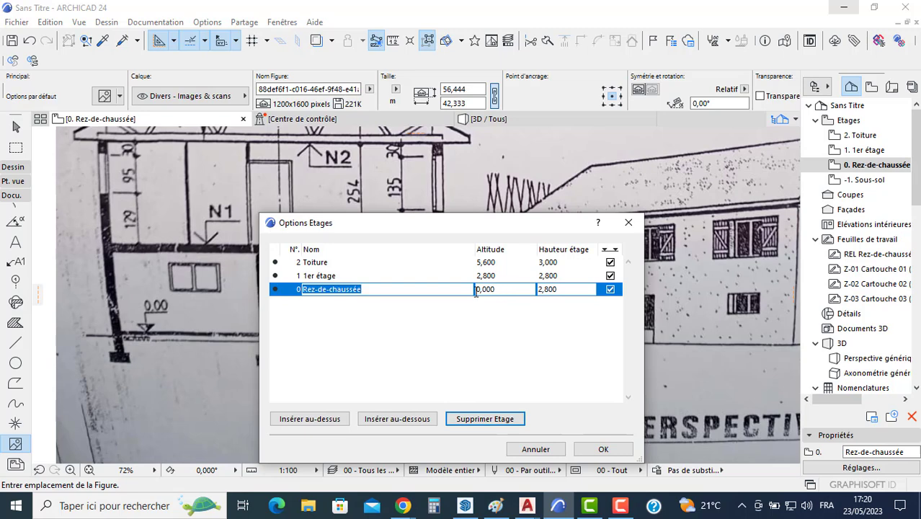
Set the story height of Rez-de-chaussée to 2,4 and of 1er étage to 2,74
click(567, 292)
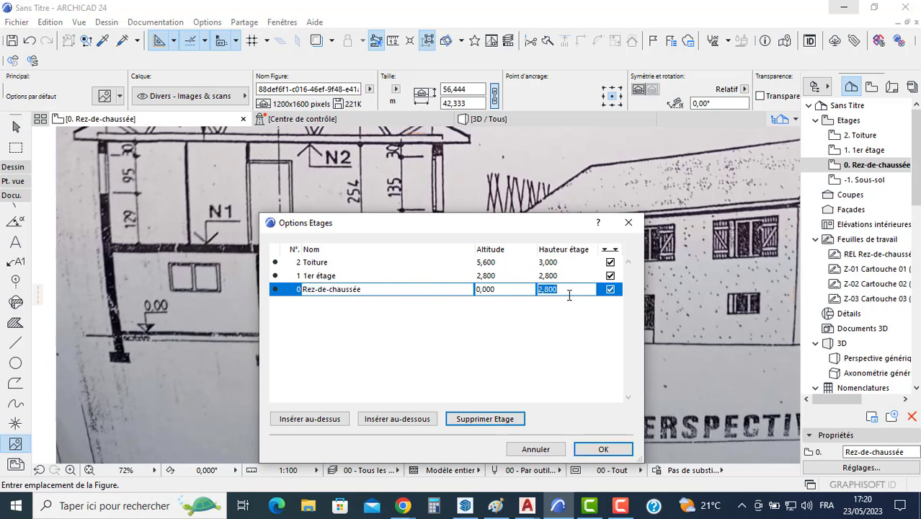
drag(440, 214, 505, 208)
text(2,4)
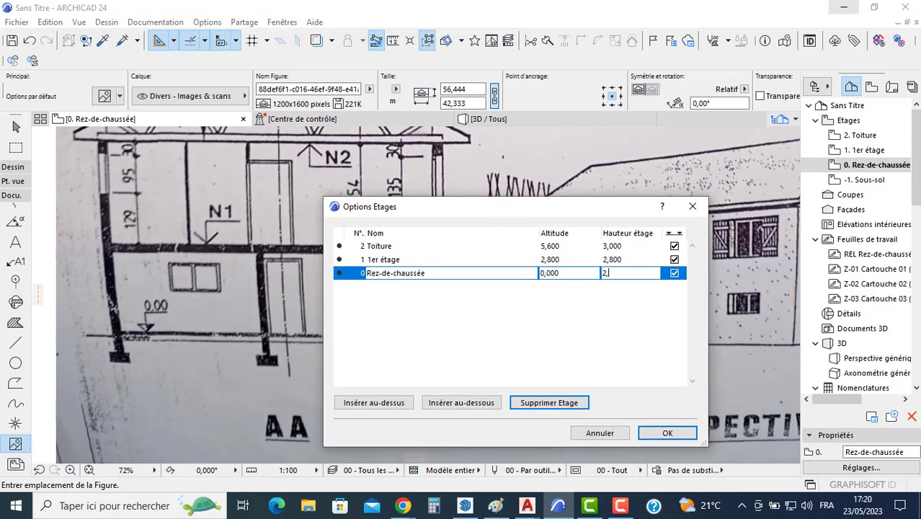
click(608, 260)
drag(425, 216, 420, 245)
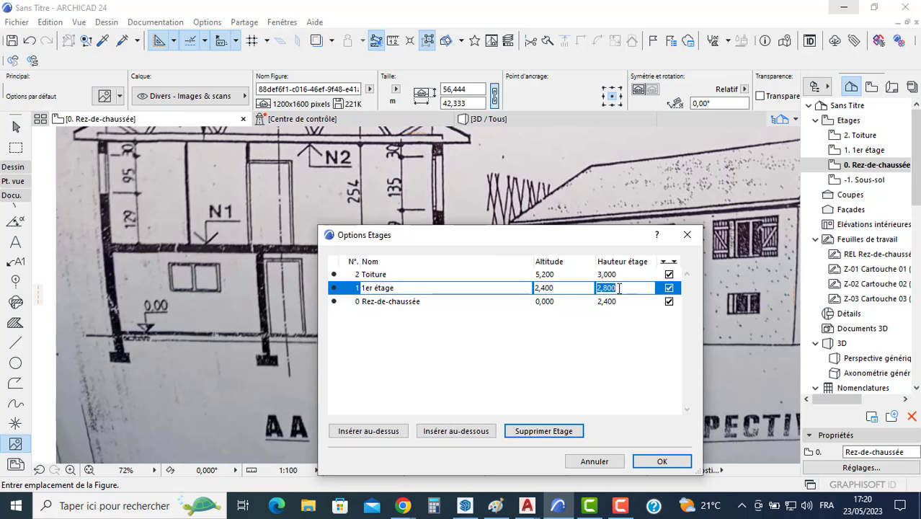
text(2)
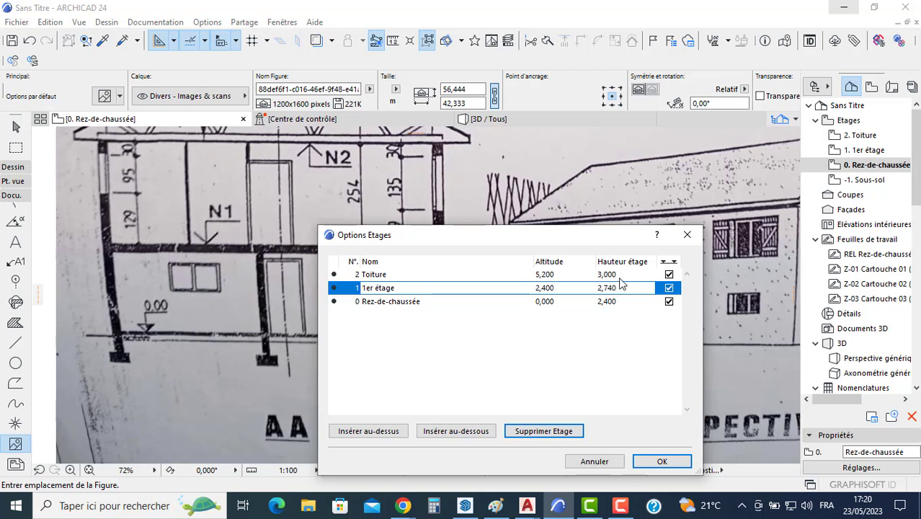
text(,74)
Set the Toiture story height to 2,6 and apply the story settings, accepting the story deletion
click(620, 275)
text(2)
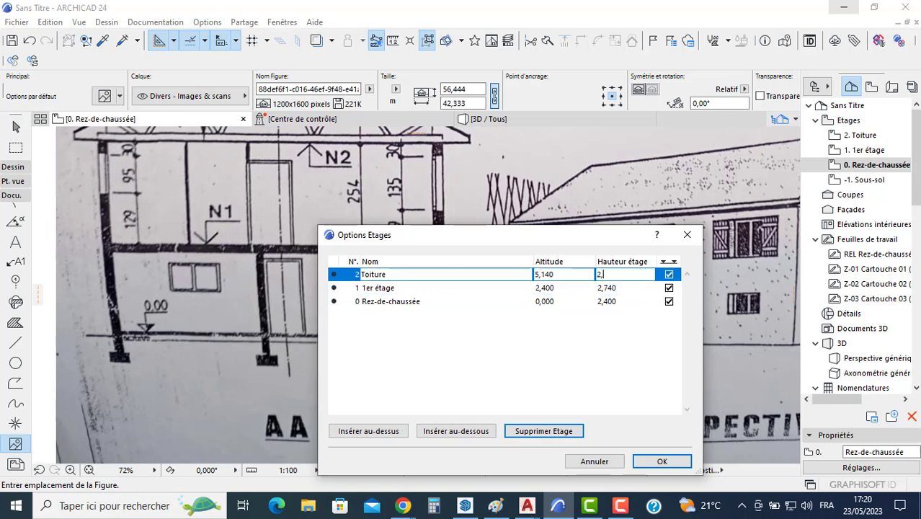
text(,6)
key(Return)
click(389, 301)
click(514, 430)
click(655, 462)
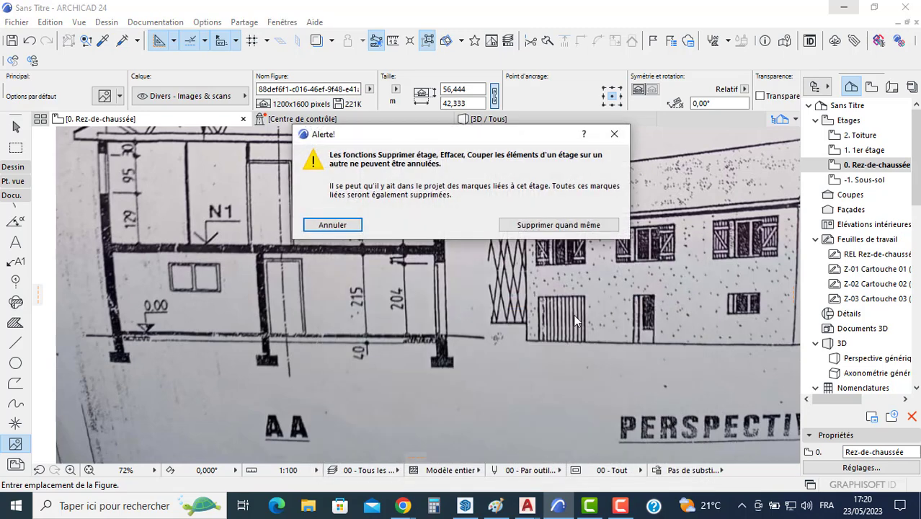
click(559, 228)
In the Wall tool's default settings, set the top offset from 1er étage to -0,25 and the base offset to 0
scroll(458, 231, down, 8)
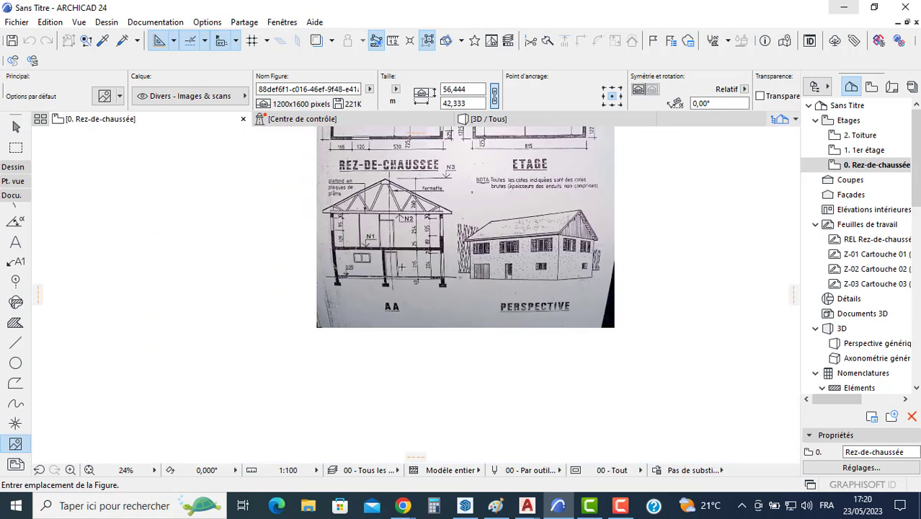
click(13, 167)
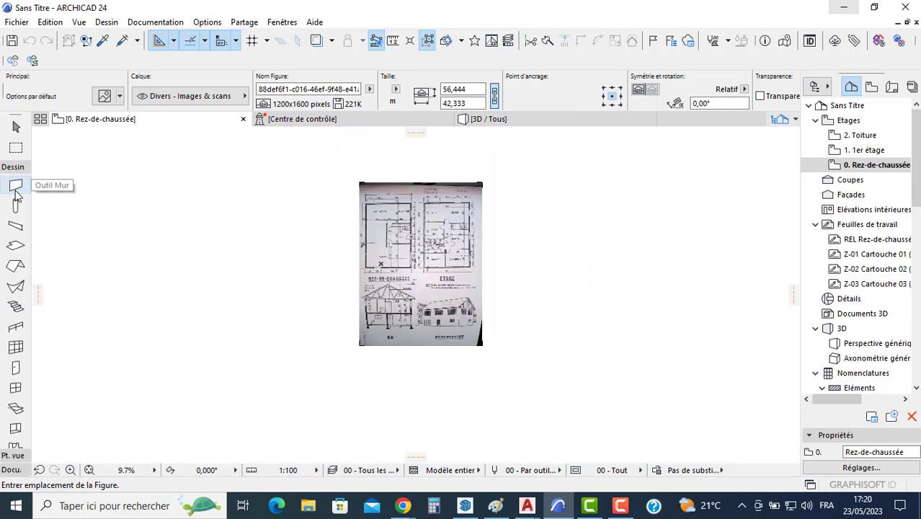
click(15, 185)
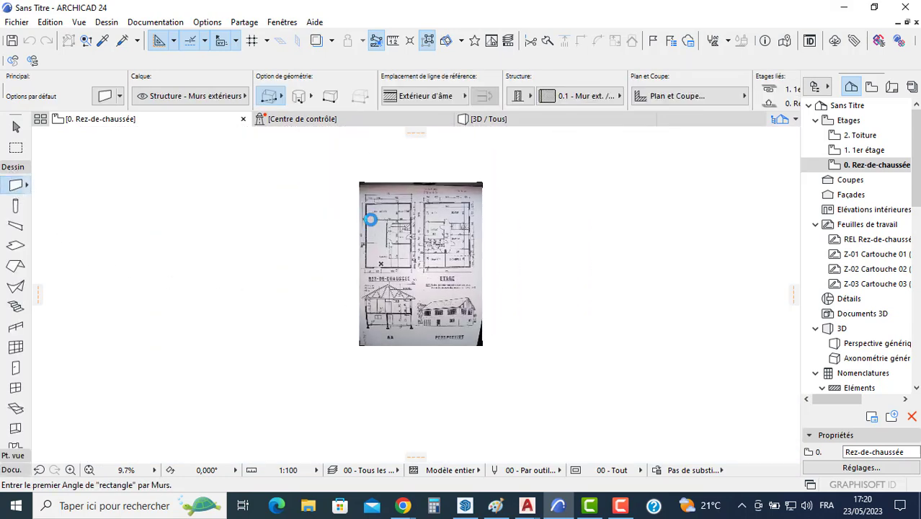
key(Escape)
scroll(372, 209, up, 9)
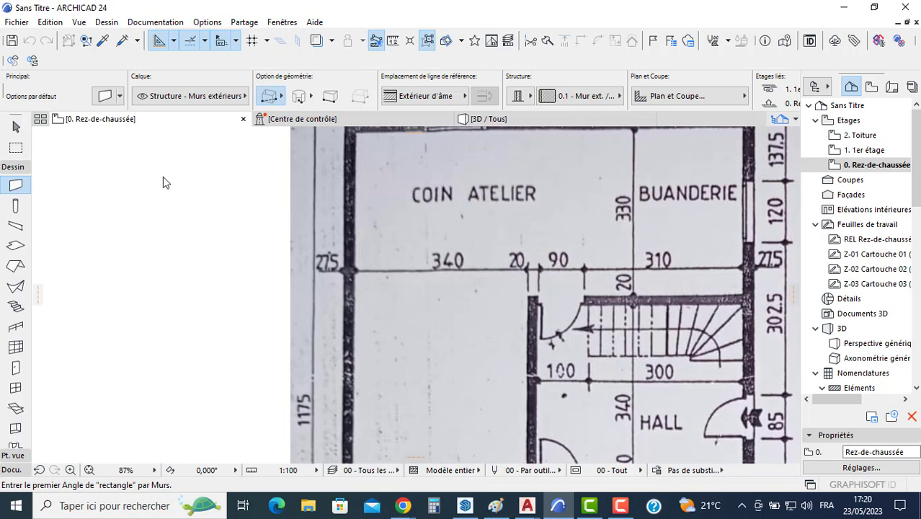
click(369, 61)
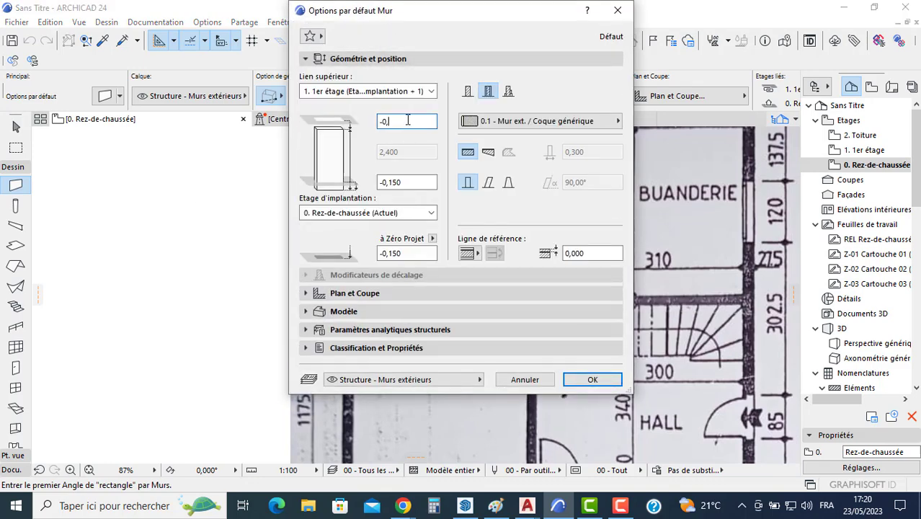
double_click(415, 185)
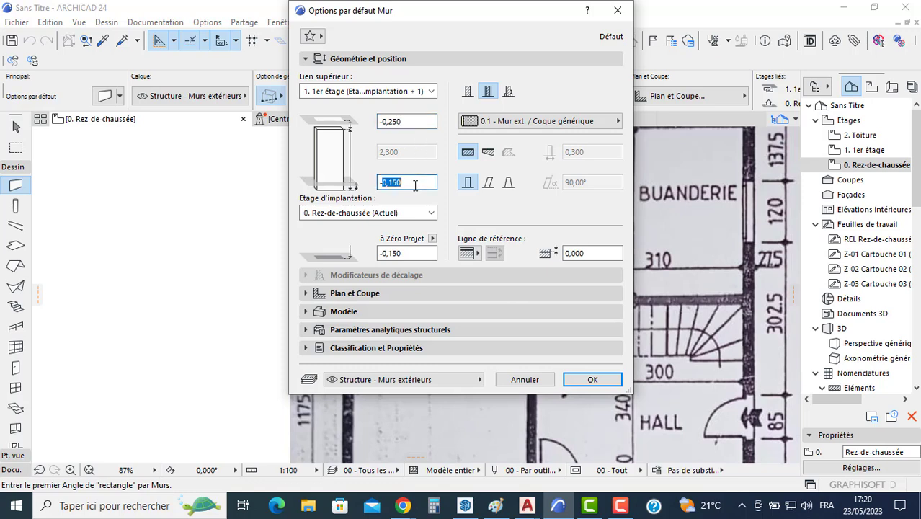
text(0)
key(Return)
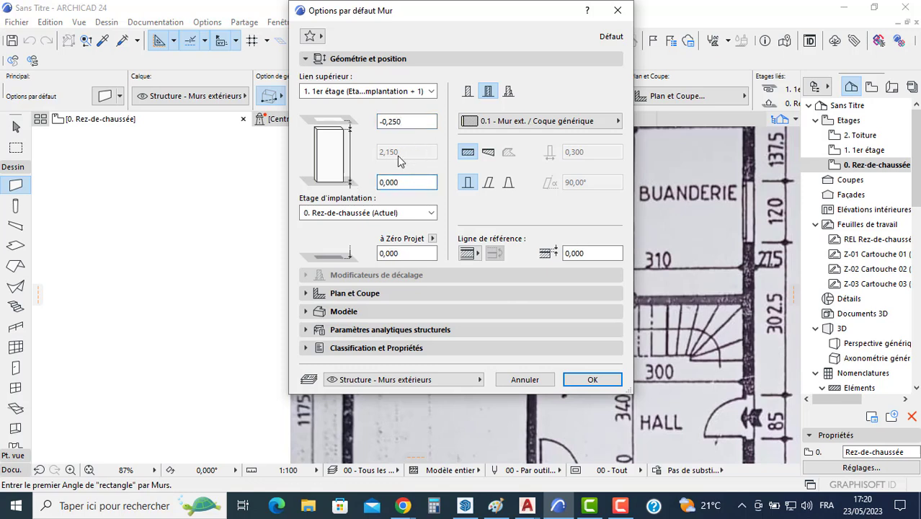
Make the default wall a basic structure 0,275 thick, link its surfaces to Enduit - Blanc nature, and accept the wall settings
click(468, 91)
click(598, 151)
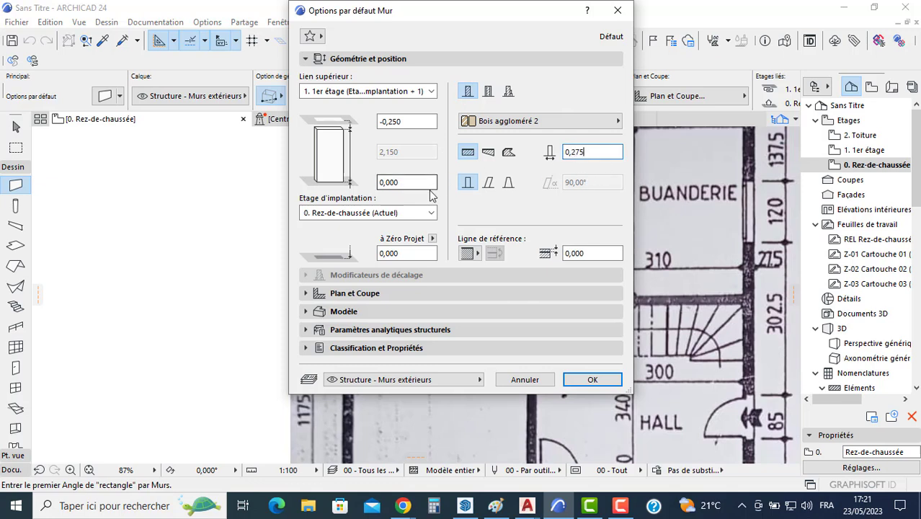
click(329, 313)
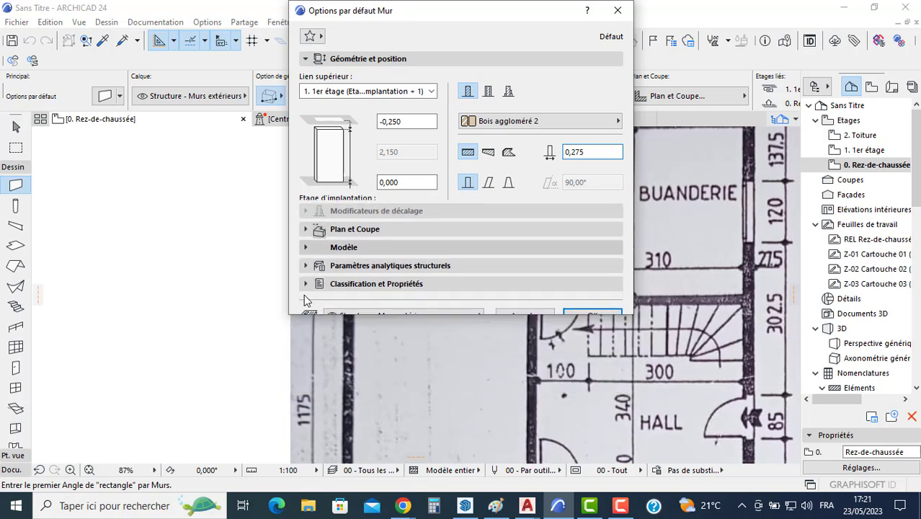
click(311, 185)
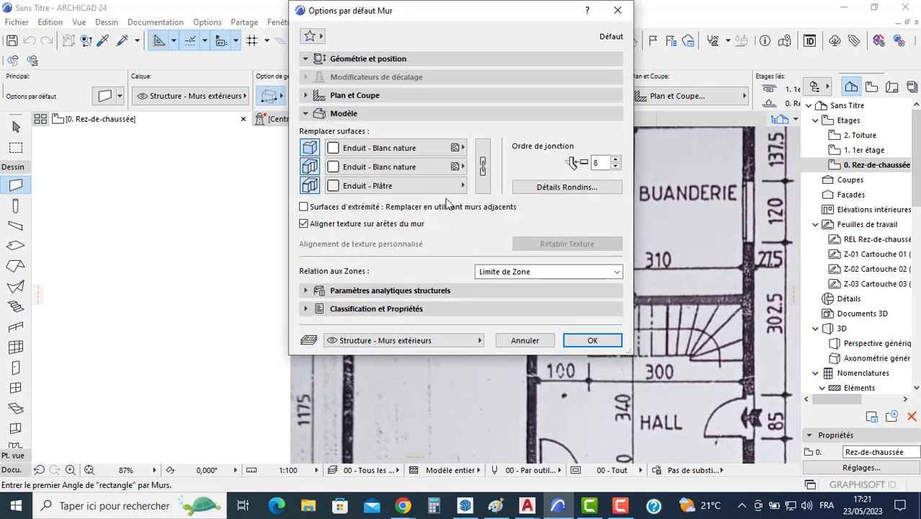
click(482, 166)
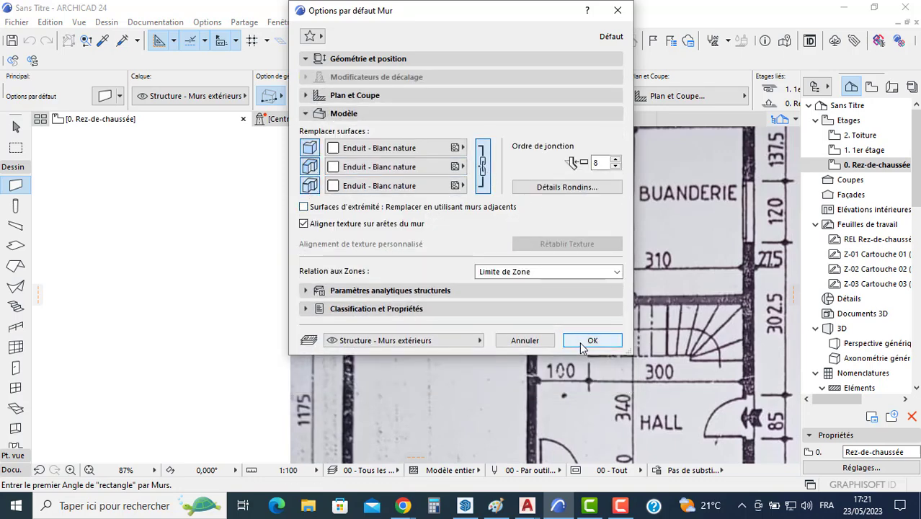
click(586, 340)
Draw the rectangular exterior wall outline beside the scanned plan, 8,15 wide by 11,75 high
scroll(364, 225, down, 3)
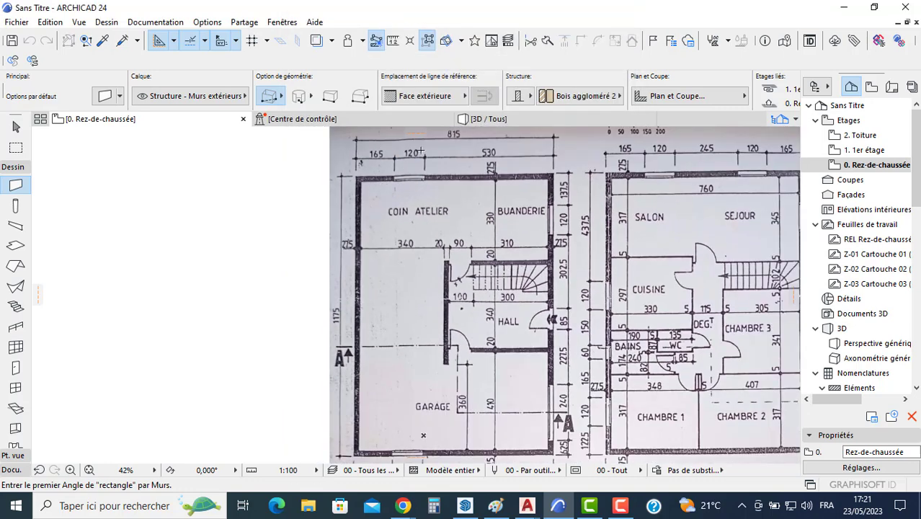
middle_drag(300, 180, 363, 188)
click(213, 198)
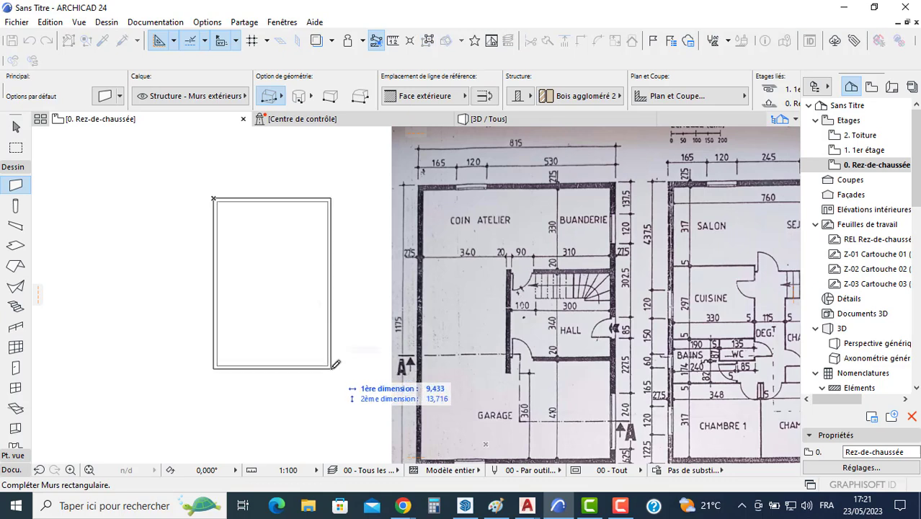
text(8)
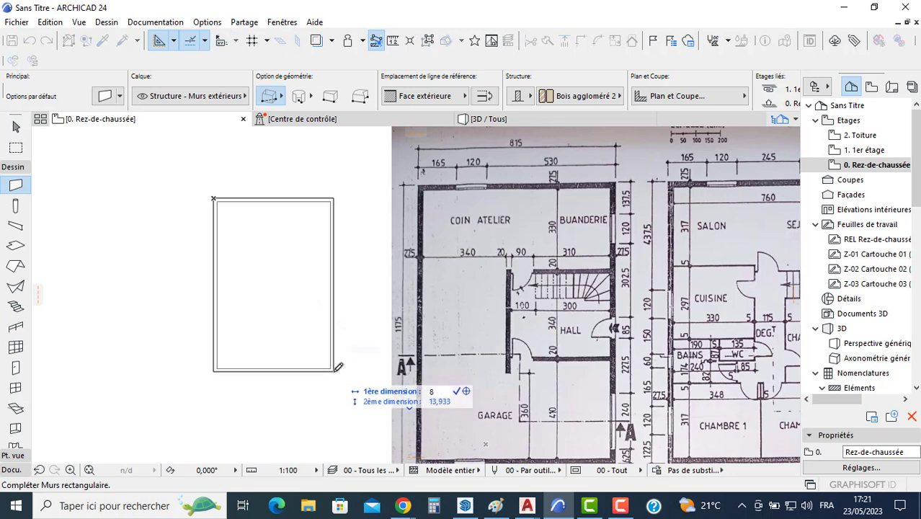
text(,15)
key(Tab)
text(11)
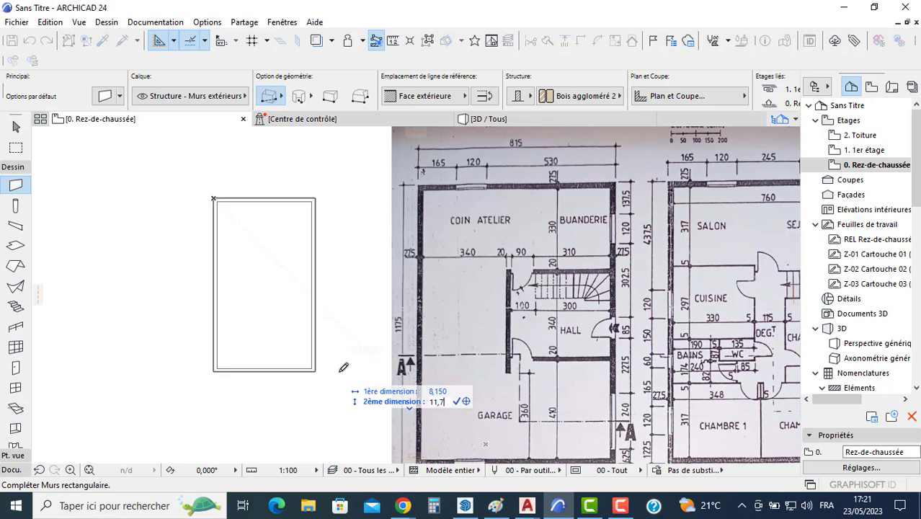
key(Return)
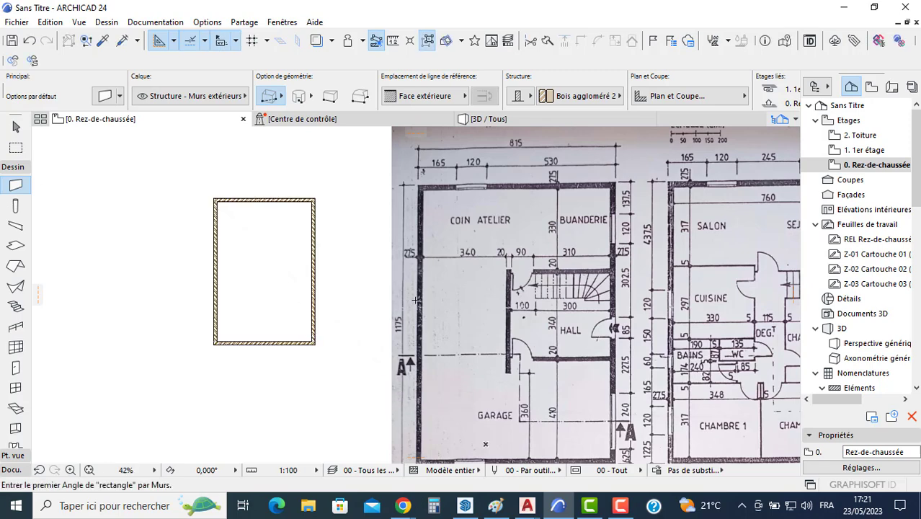
key(Escape)
Resize the scanned plan image numerically by a ratio of 0,5 and deselect it
scroll(438, 290, down, 1)
scroll(446, 295, down, 2)
click(521, 168)
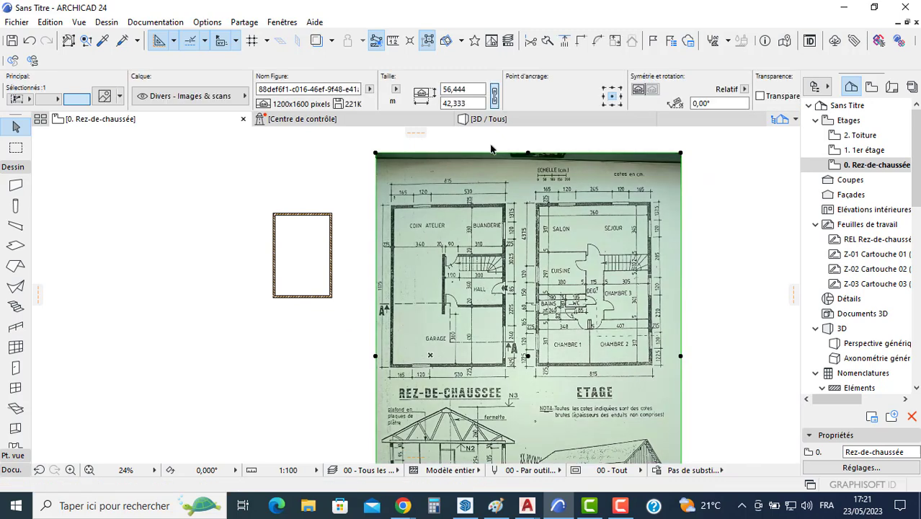
click(615, 40)
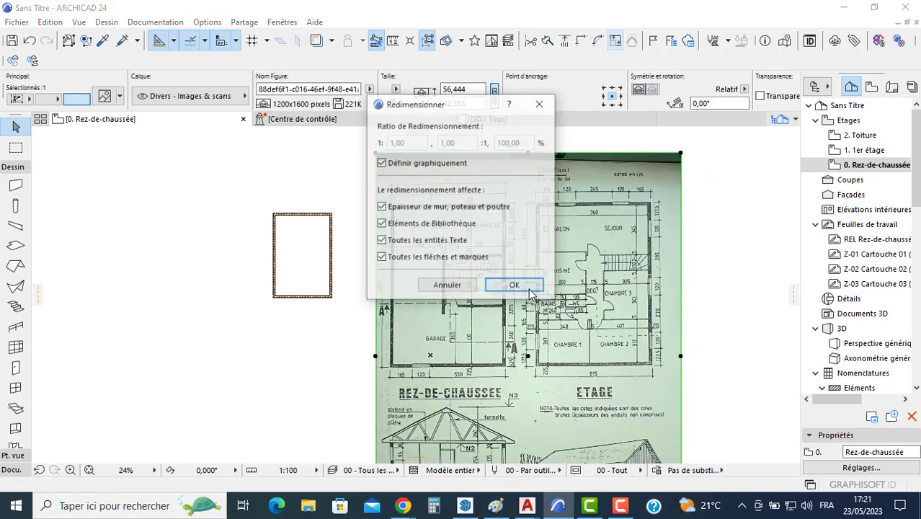
click(387, 165)
click(382, 164)
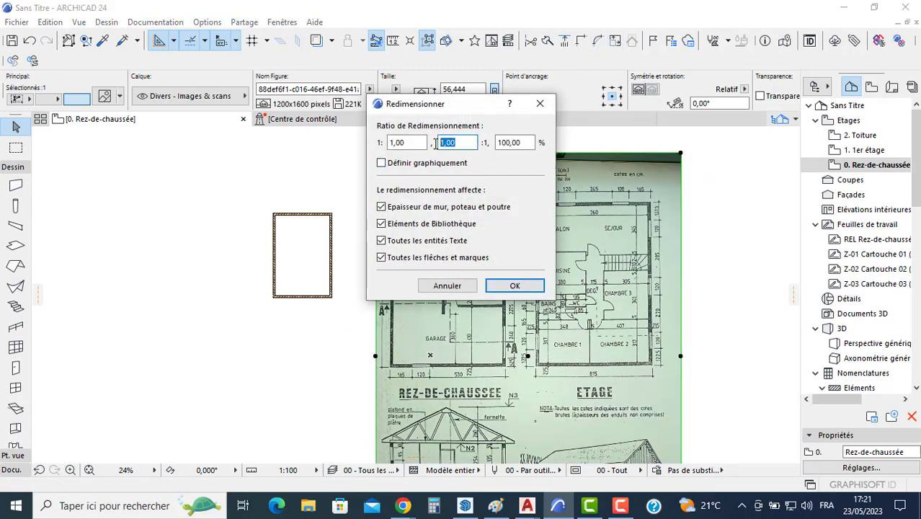
text(0,5)
key(Return)
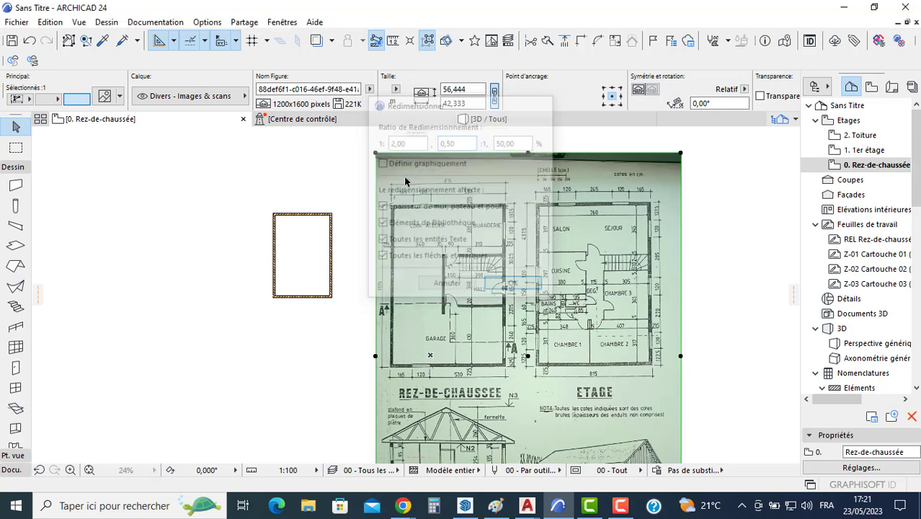
scroll(324, 257, up, 2)
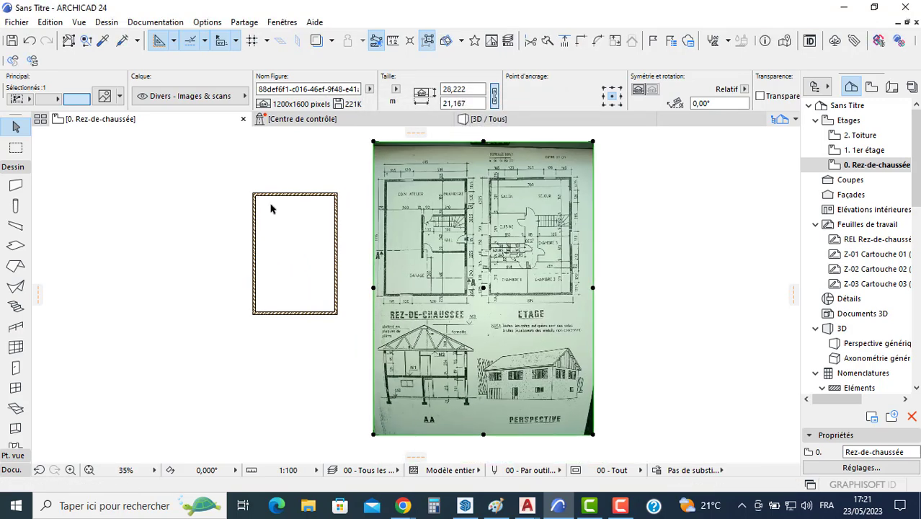
scroll(273, 198, up, 2)
scroll(442, 193, up, 2)
scroll(484, 174, up, 1)
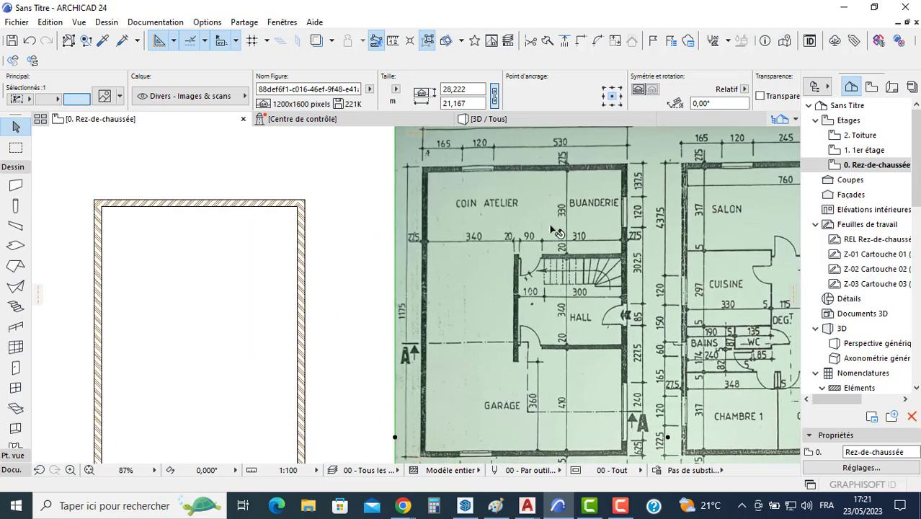
click(201, 276)
Set the Wall tool's thickness to 0,2 and switch its geometry method to single straight walls
click(16, 185)
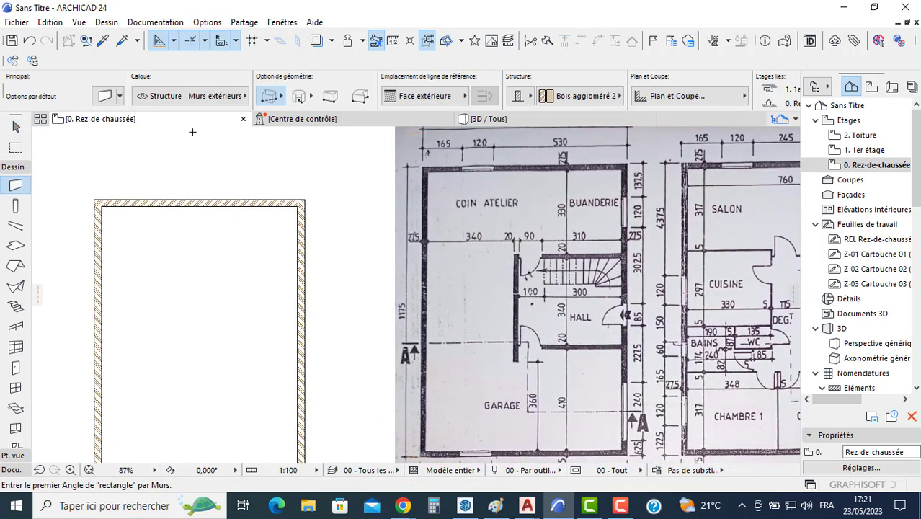
scroll(696, 101, down, 5)
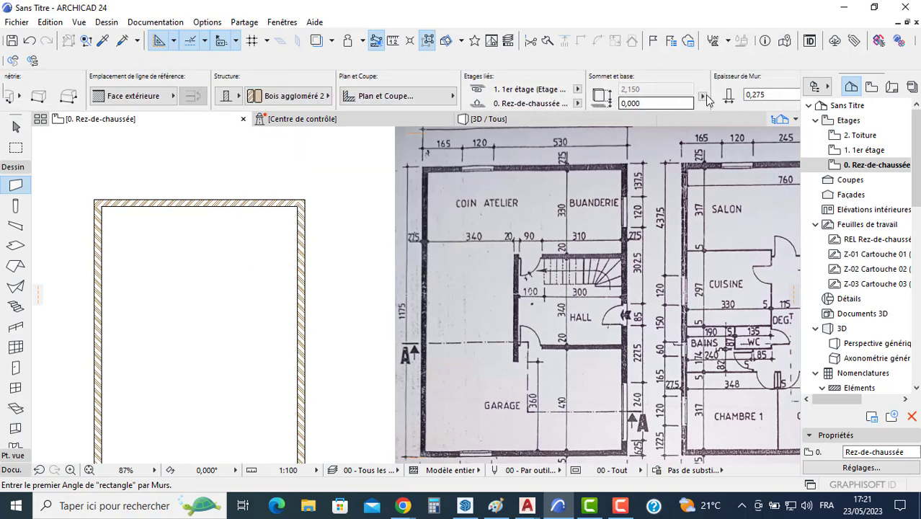
key(BackSpace)
key(BackSpace)
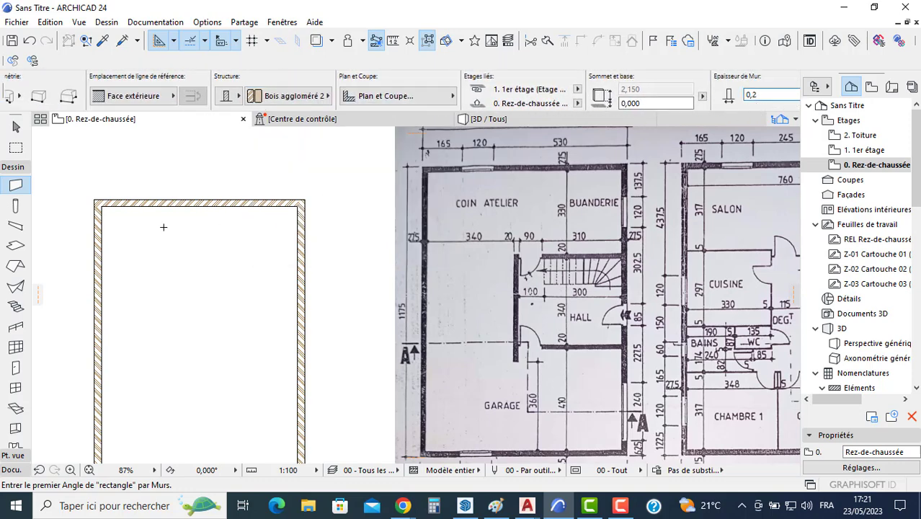
scroll(171, 95, up, 5)
click(270, 96)
click(278, 81)
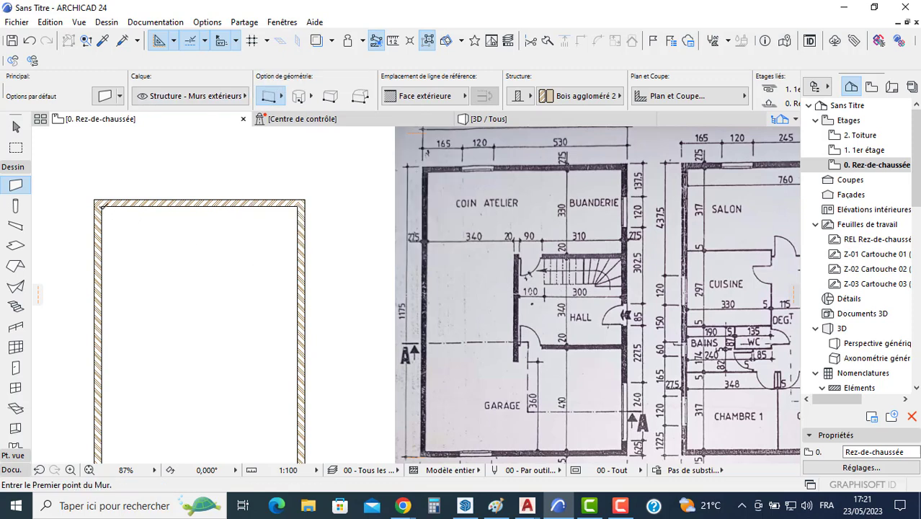
Draw a partition along the inner face of the upper exterior wall, corner to corner, with its reference line on the inner face
click(99, 203)
key(c)
key(c)
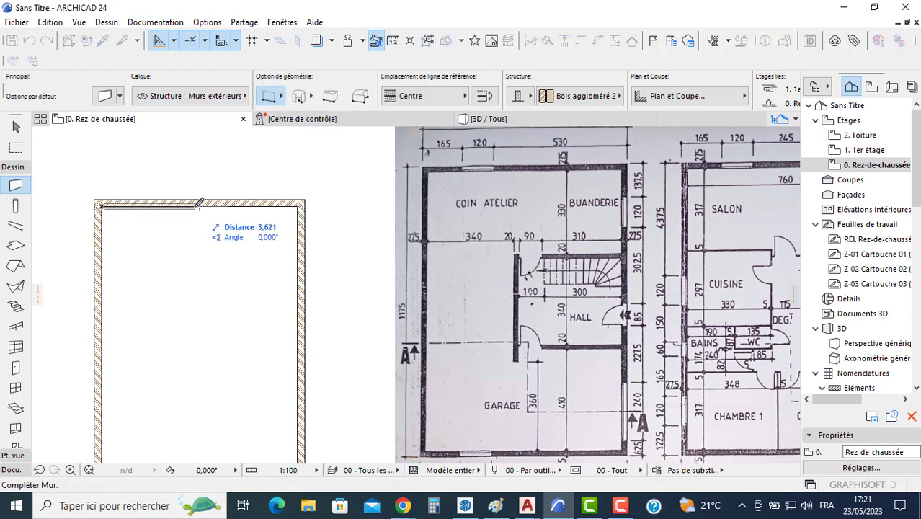
click(302, 204)
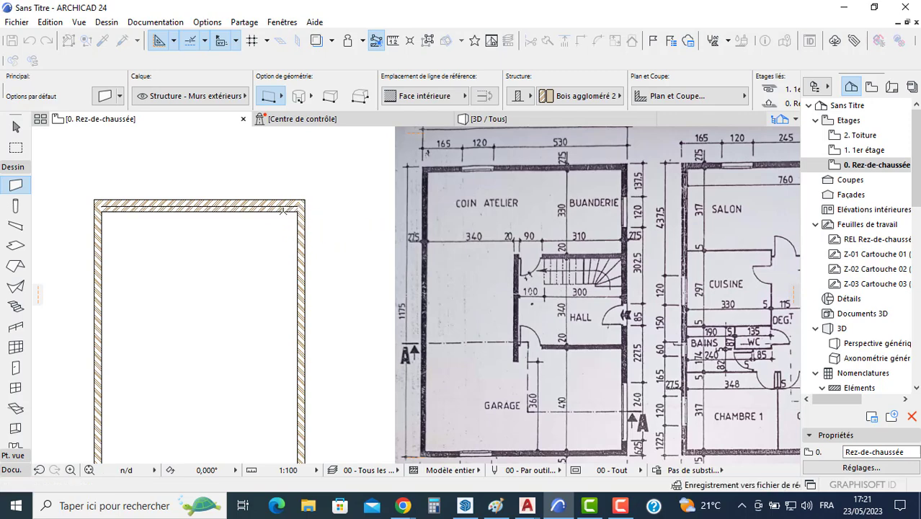
key(Escape)
Move the new horizontal partition 3,3 down into the house
click(249, 209)
click(244, 211)
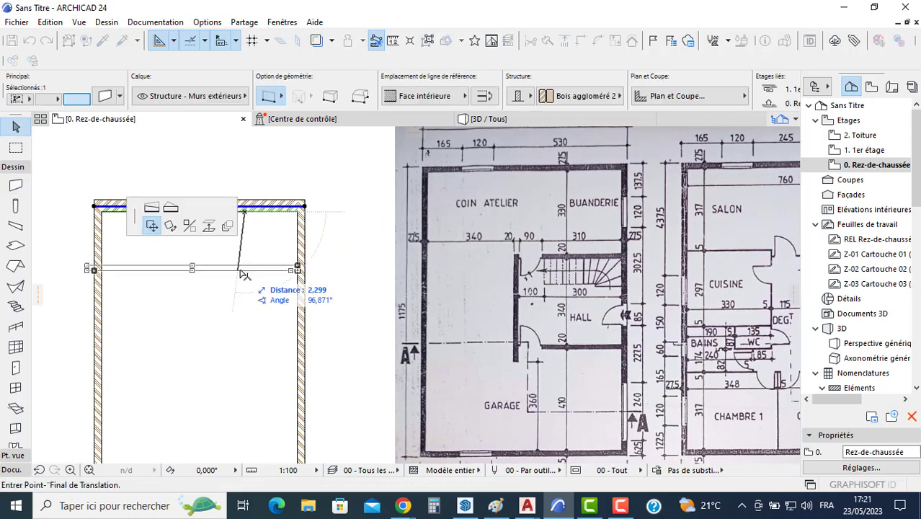
text(3,)
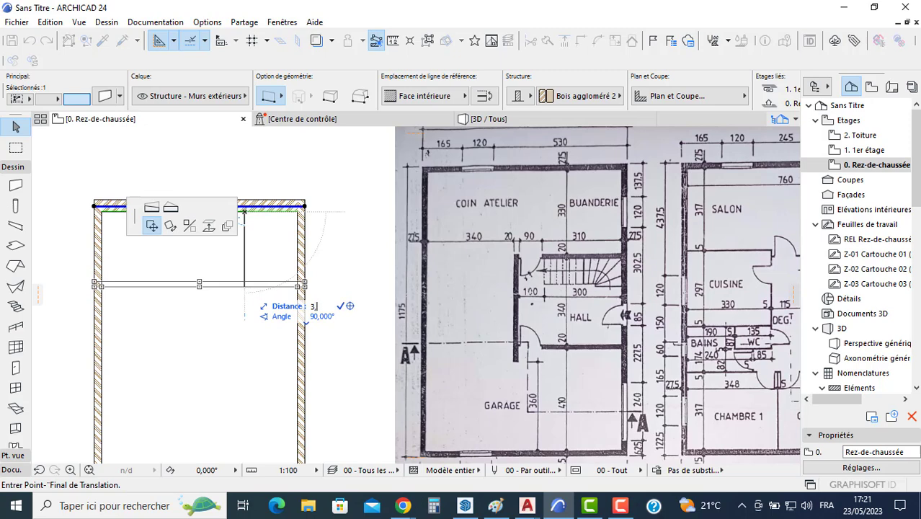
key(Return)
Copy the horizontal partition 3,6 straight down to form the second partition, then deselect it
middle_drag(247, 315, 257, 251)
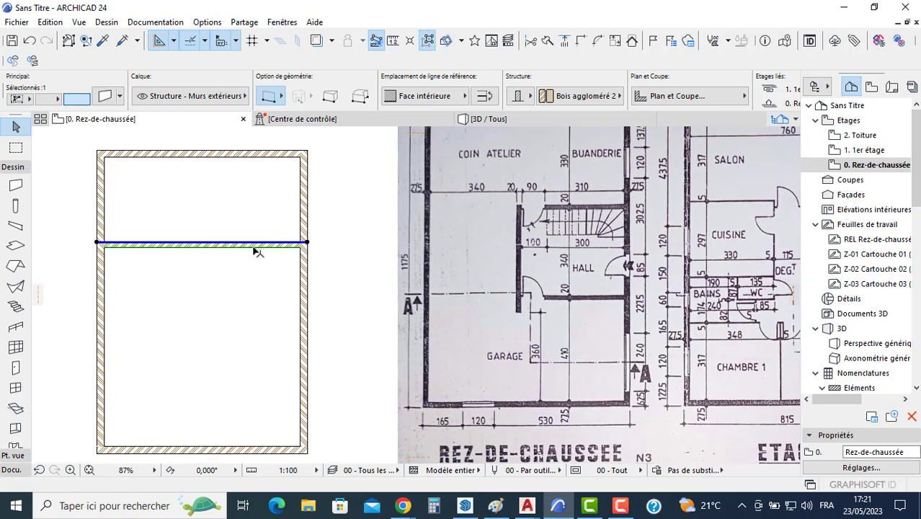
click(257, 248)
key(ctrl)
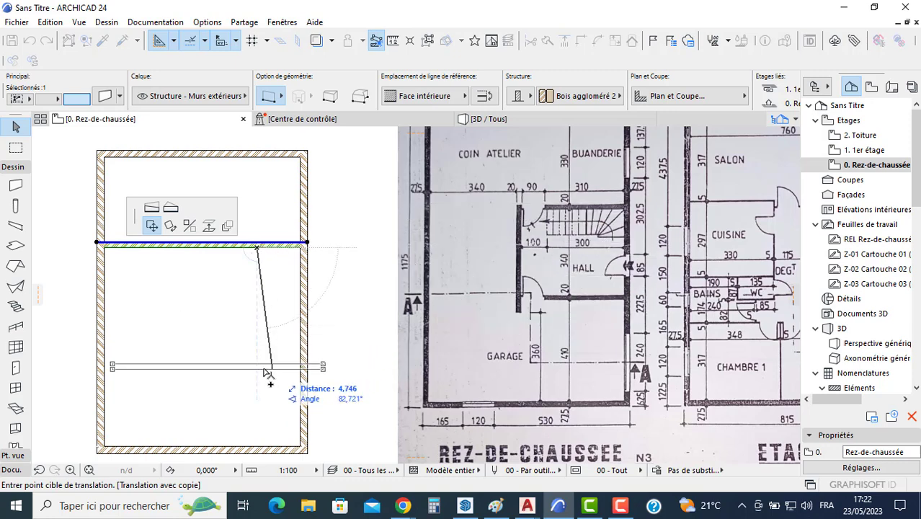
text(3,6)
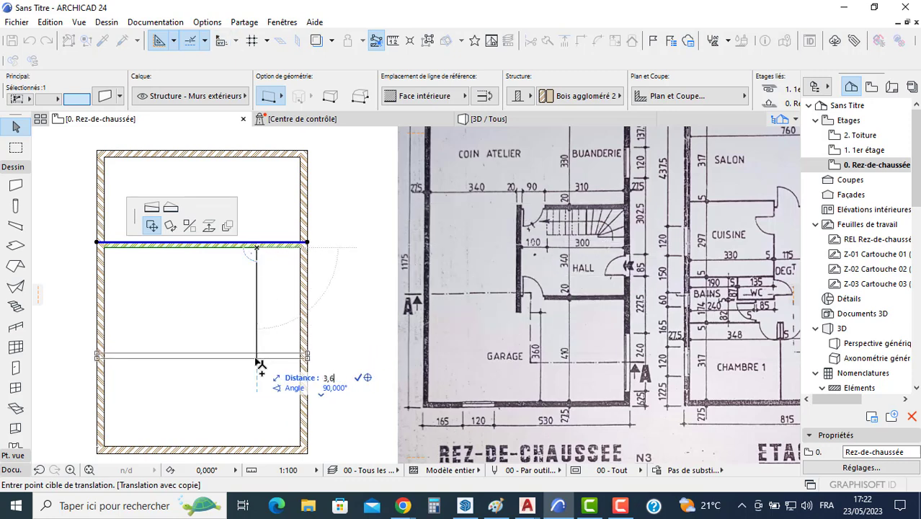
key(Return)
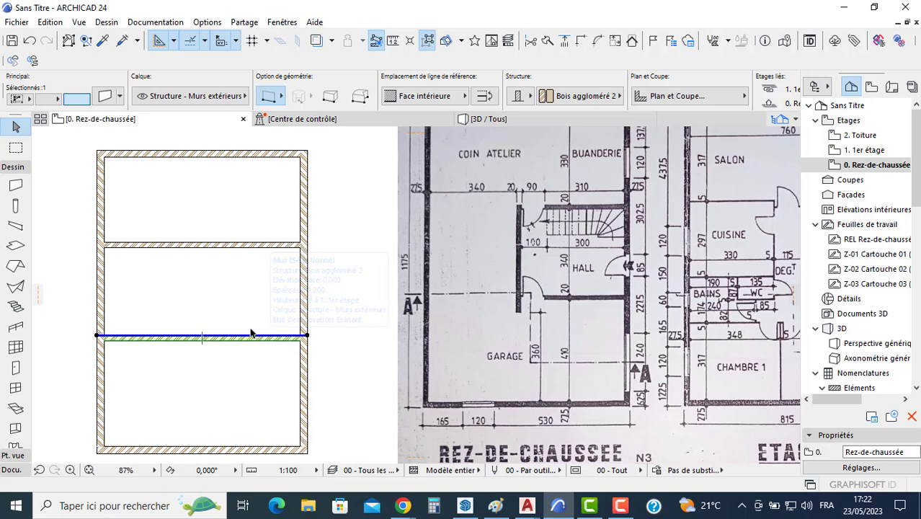
click(228, 303)
Draw a vertical partition along the inner face of the left exterior wall, from the upper partition down to the bottom wall
click(15, 185)
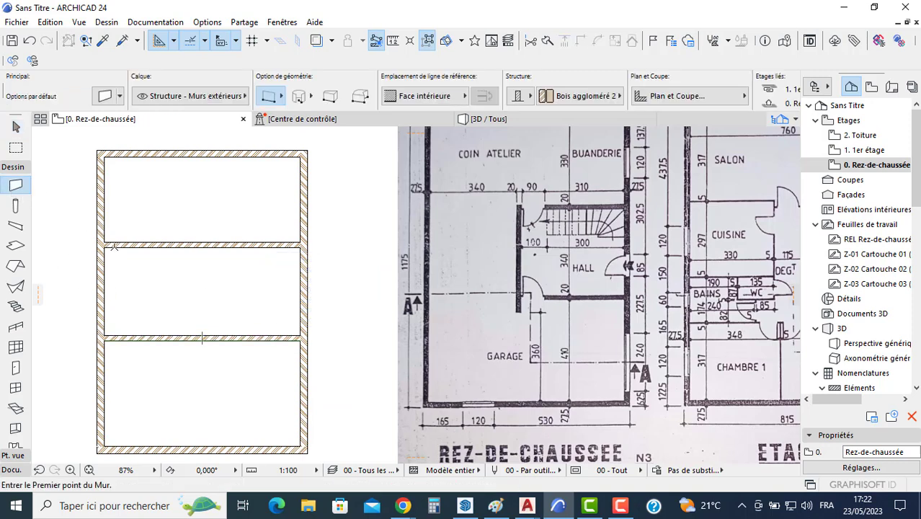
click(105, 242)
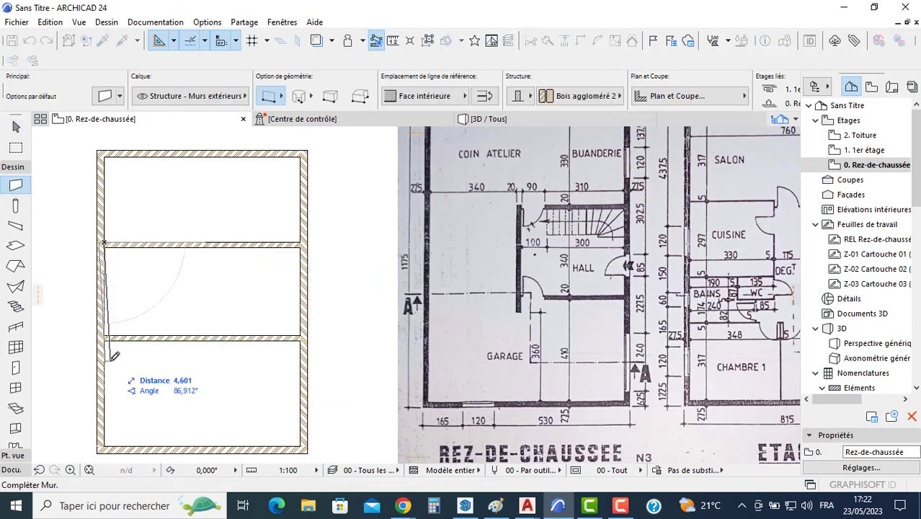
click(104, 446)
key(Escape)
Move the vertical partition 3,4 horizontally to the right, away from the left exterior wall
click(110, 373)
click(109, 373)
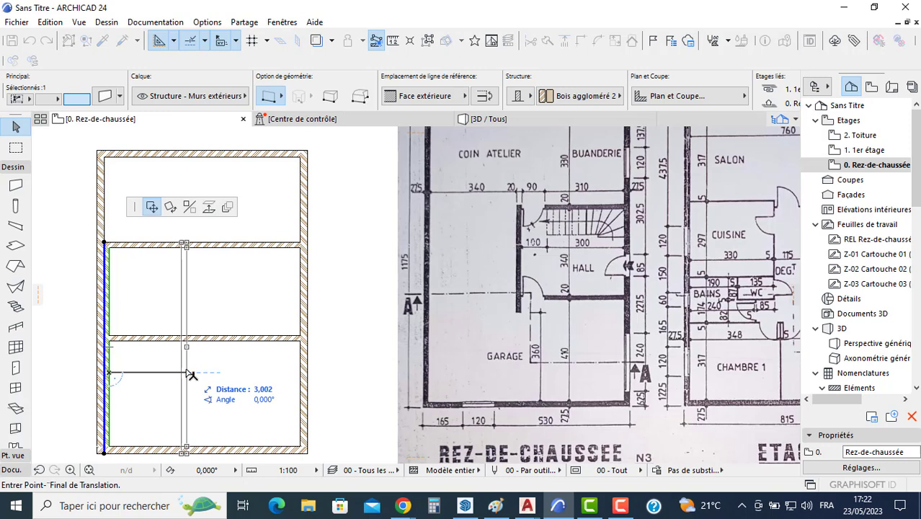
text(3,4)
key(Return)
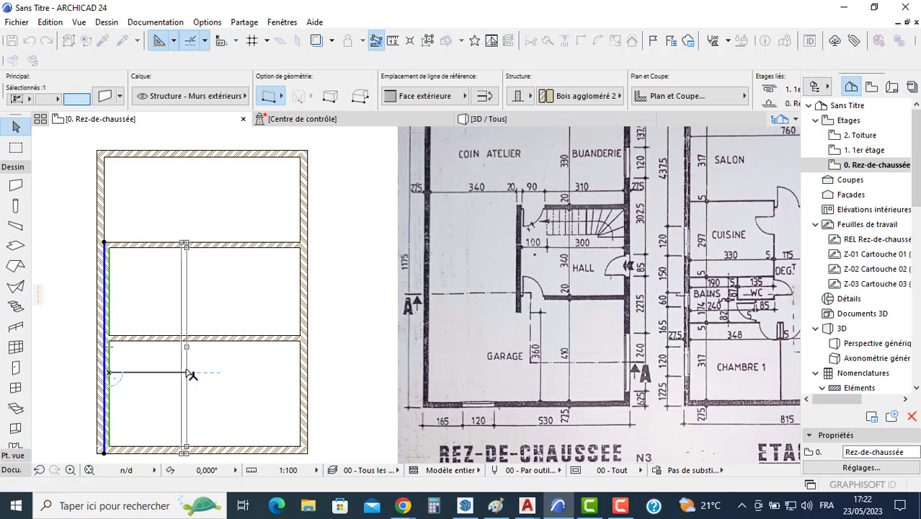
click(155, 281)
Remove the segments of both horizontal partitions between the left exterior wall and the vertical partition
click(162, 245)
key(Delete)
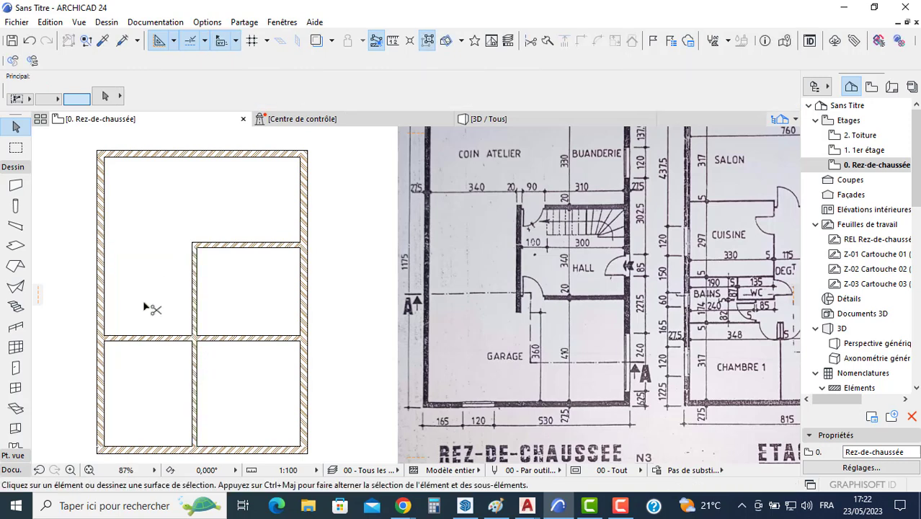
click(156, 337)
key(Delete)
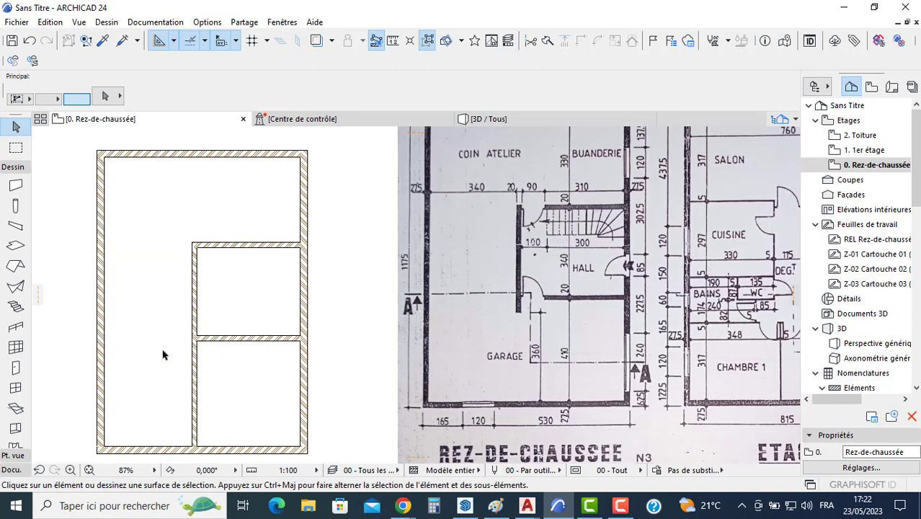
Draw a guide polyline from the vertical partition's base up the plan's 360 dimension, then left across the partition
click(13, 469)
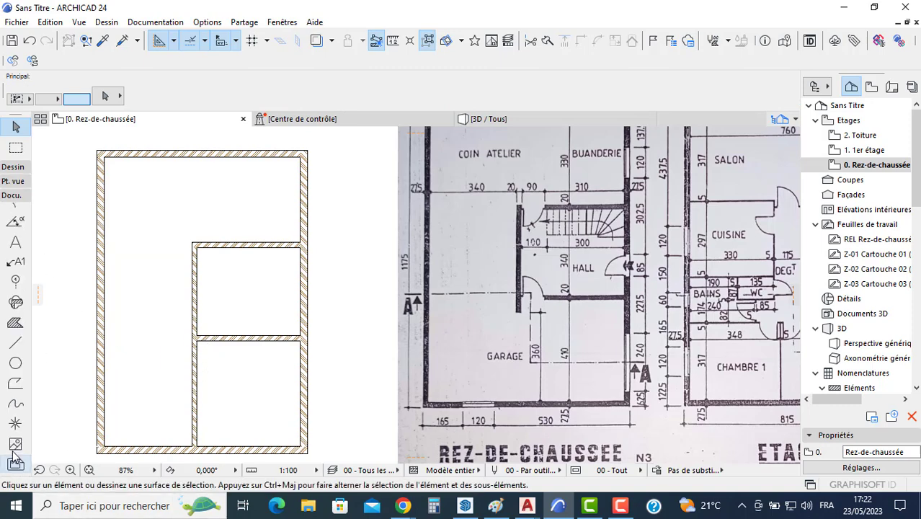
click(15, 343)
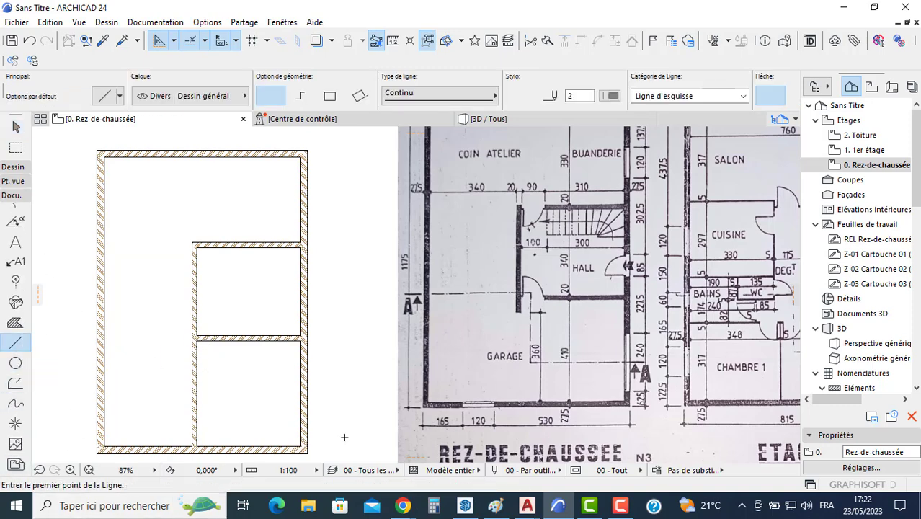
click(196, 445)
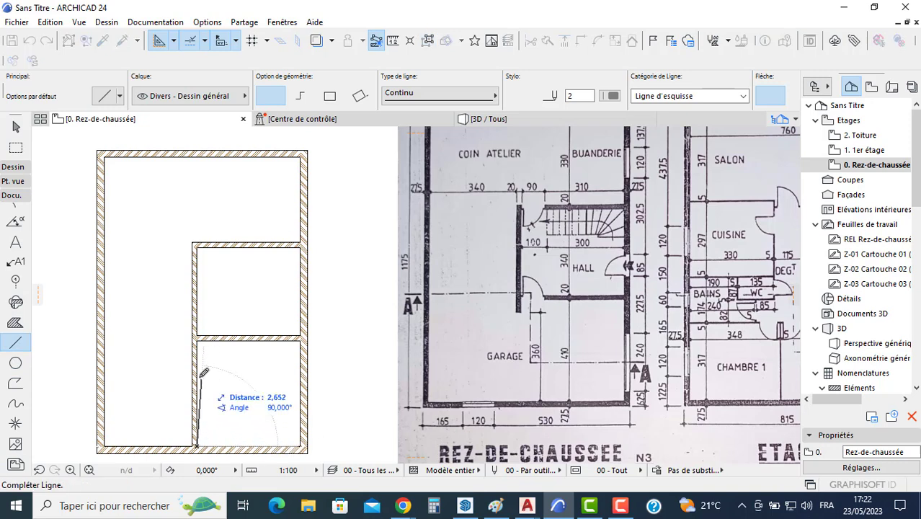
click(300, 96)
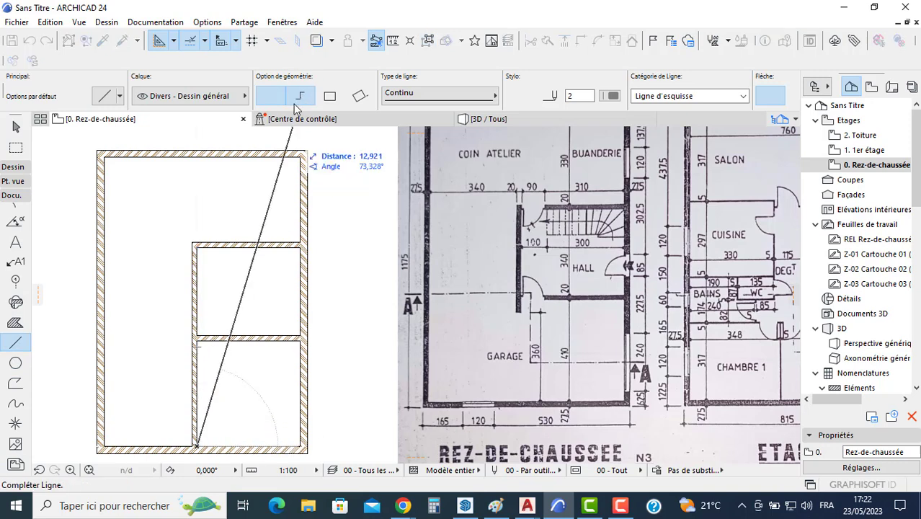
text(3)
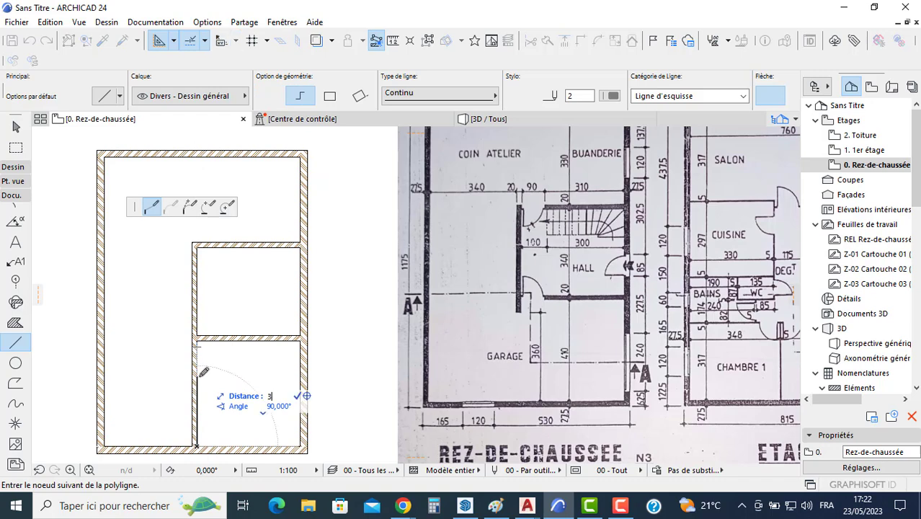
double_click(171, 353)
Trim away the vertical partition below the guide polyline and delete the guide
ctrl+click(194, 382)
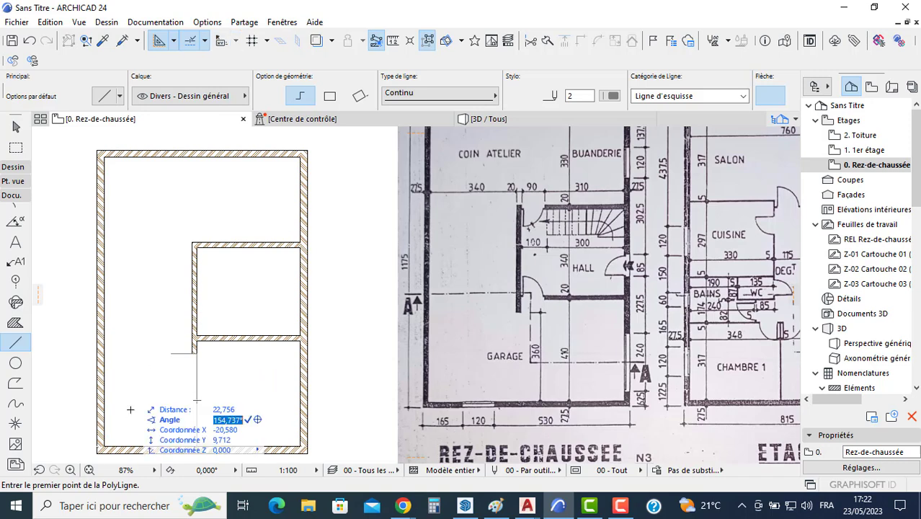
key(ctrl+a)
key(Delete)
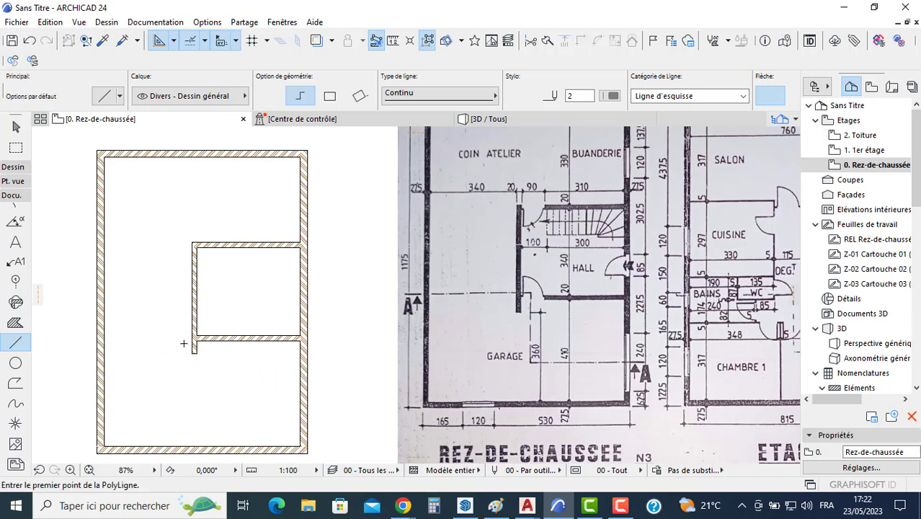
key(Escape)
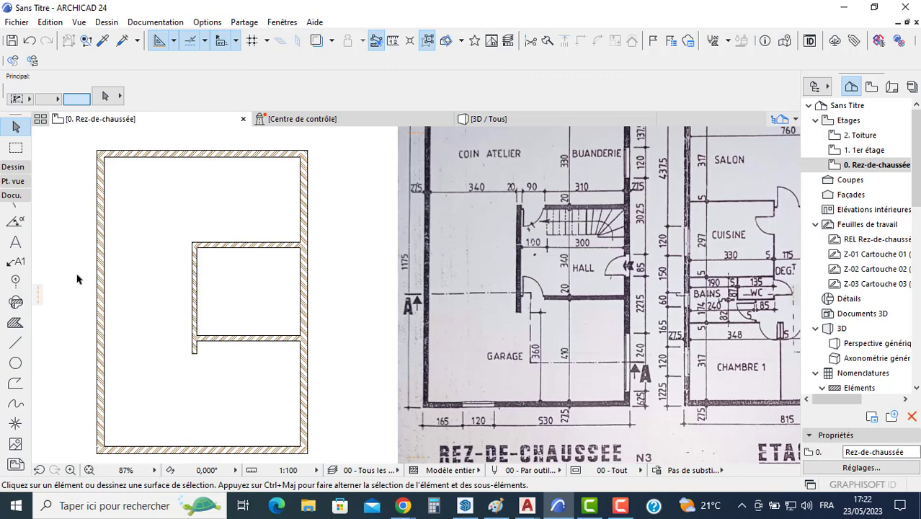
Set the default window to Fenêtre coulissante 2 vantaux 24, 1,200 wide and 1,000 high, with a 1,000 sill height
click(18, 168)
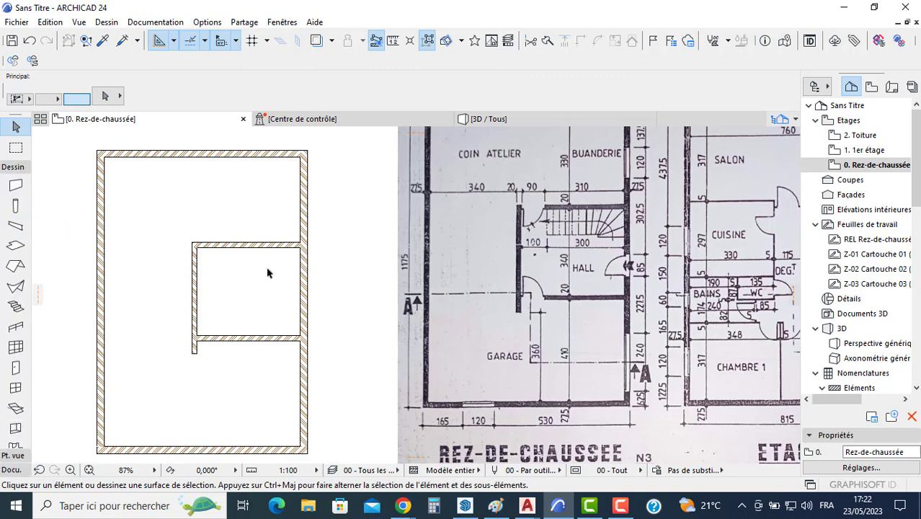
click(16, 388)
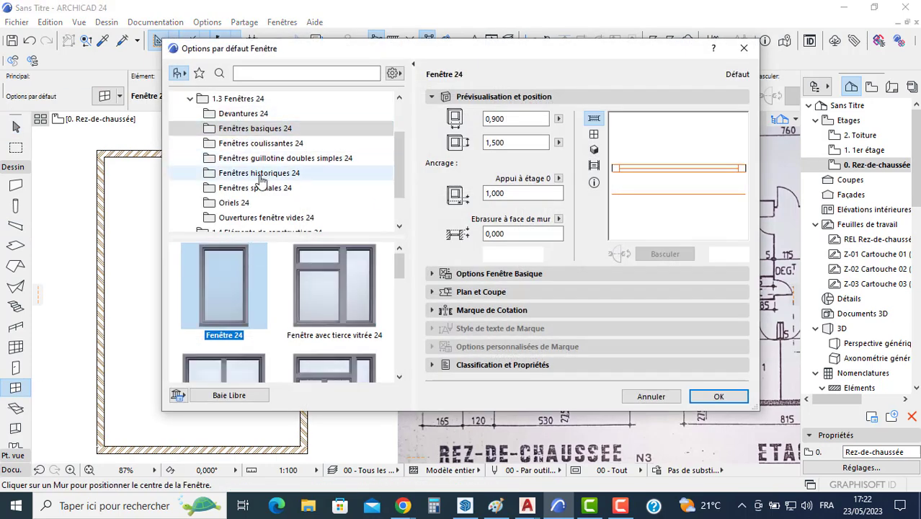
click(260, 143)
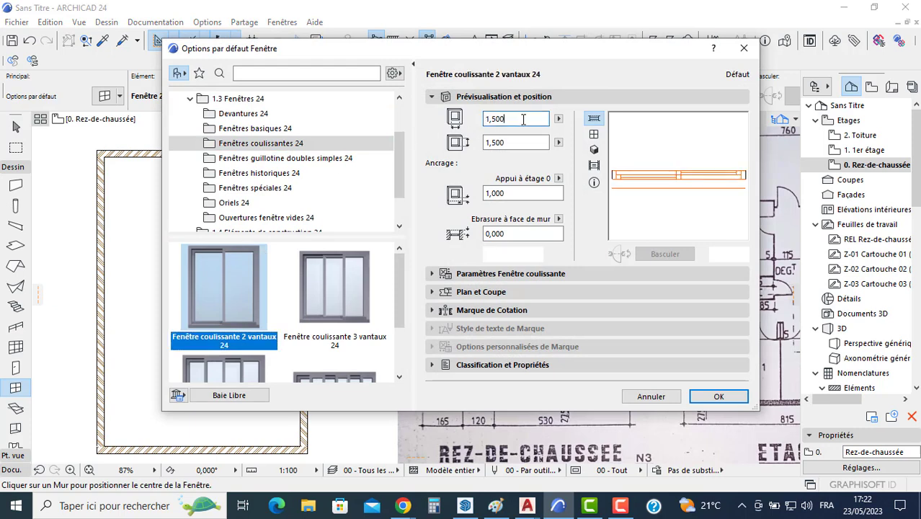
text(1,200)
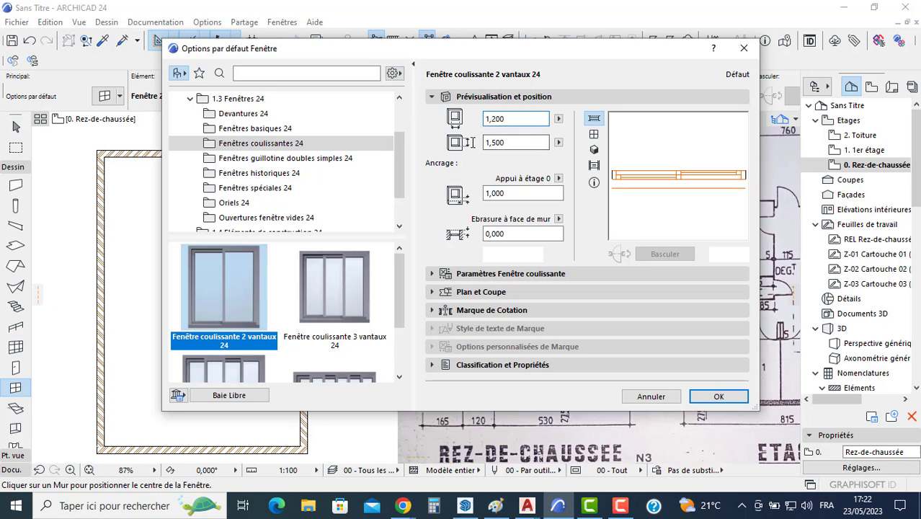
click(495, 143)
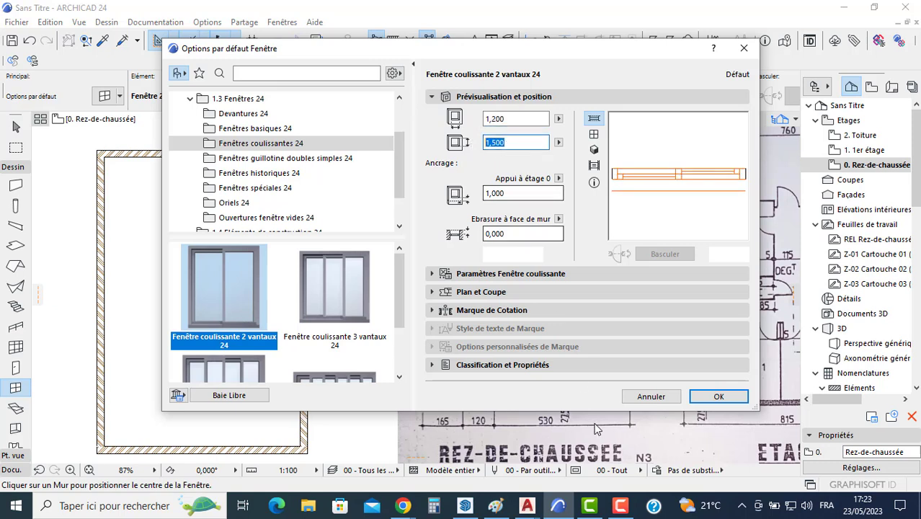
drag(540, 60, 303, 6)
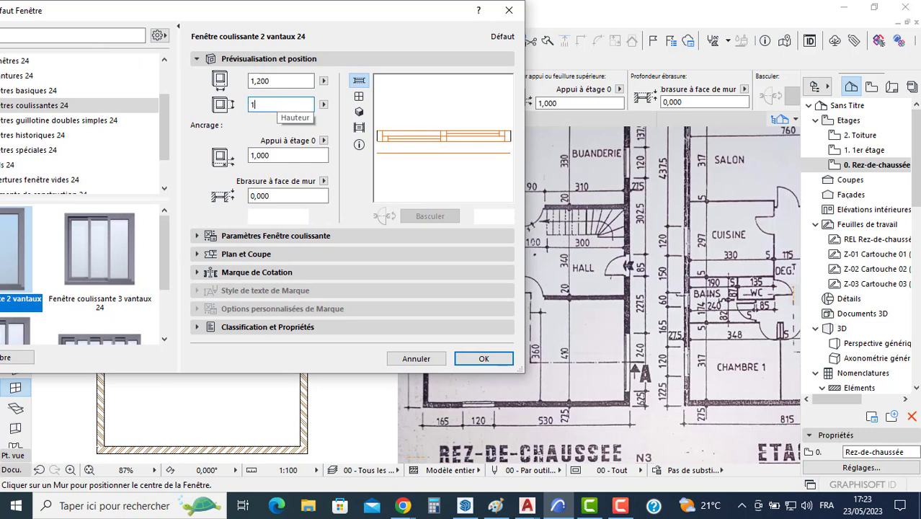
click(278, 158)
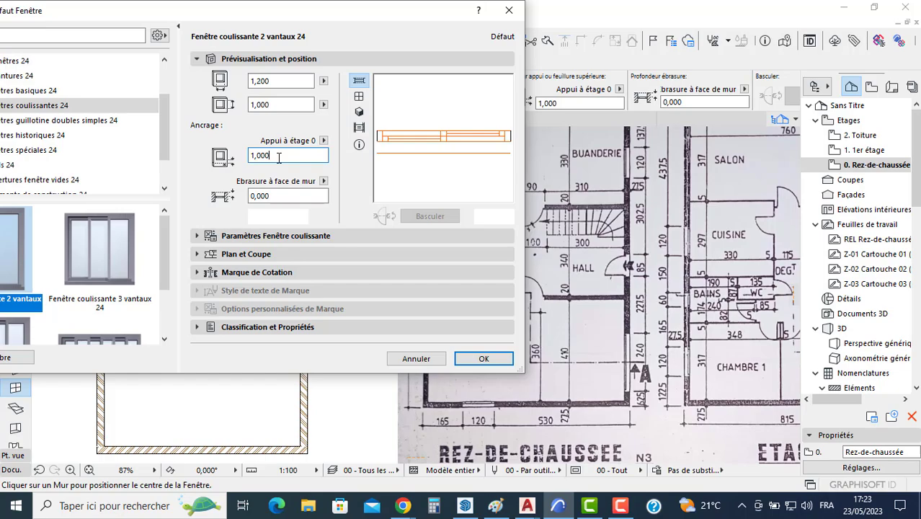
key(Escape)
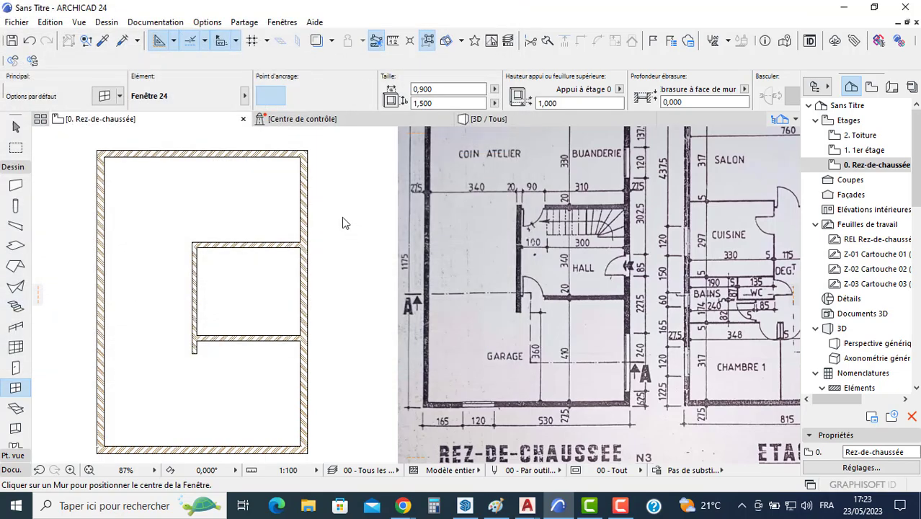
Examine section AA on the scanned drawing for the ground floor's window and door heights
scroll(497, 351, down, 3)
scroll(487, 351, down, 2)
scroll(480, 331, up, 1)
middle_drag(479, 332, 484, 163)
scroll(542, 402, up, 2)
scroll(519, 252, up, 2)
scroll(519, 248, up, 2)
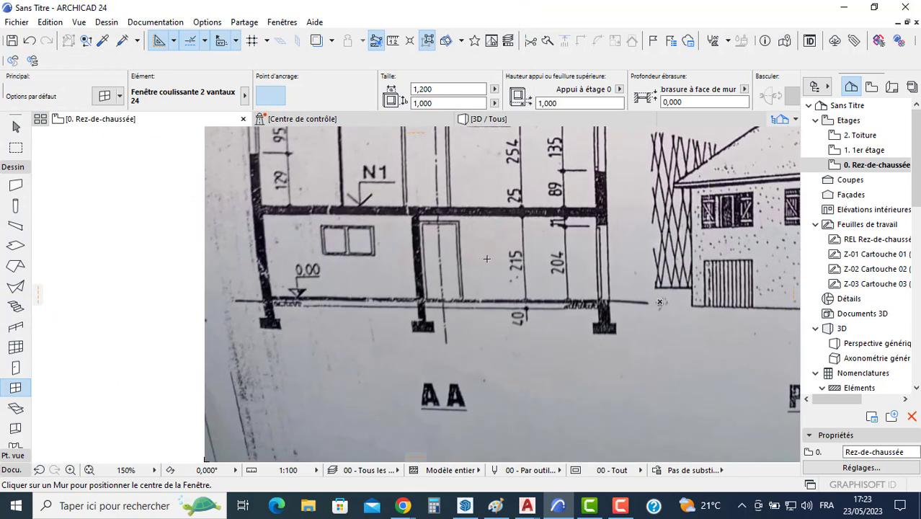
scroll(352, 233, down, 2)
middle_drag(352, 233, 432, 260)
scroll(430, 263, down, 2)
scroll(280, 244, down, 1)
middle_drag(294, 252, 439, 313)
Place one sliding window in the bottom exterior wall and another in the top exterior wall, near their left ends
scroll(314, 189, up, 3)
click(310, 206)
click(309, 191)
scroll(329, 315, down, 4)
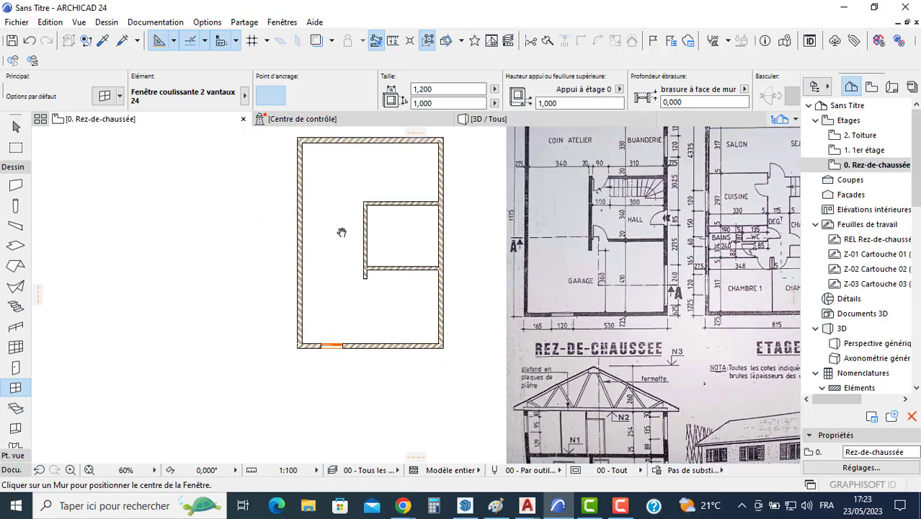
click(331, 168)
click(340, 184)
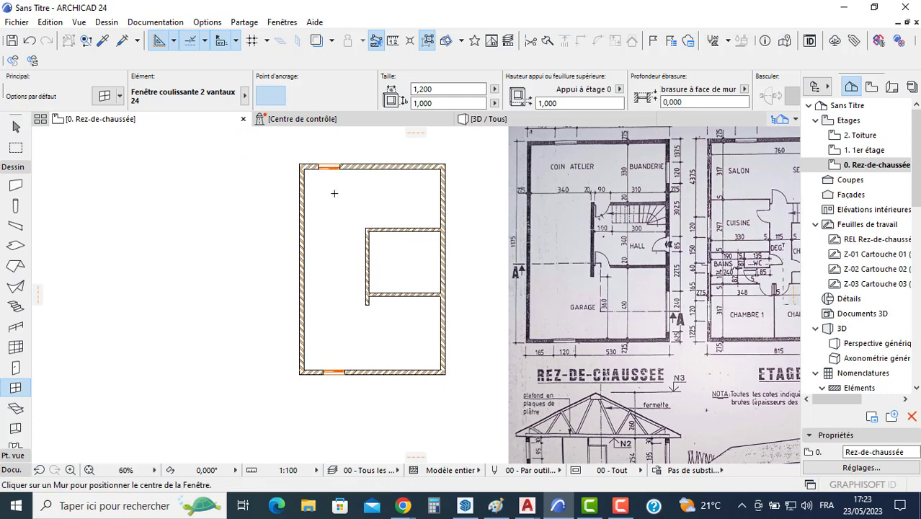
key(Escape)
Move the top-wall and bottom-wall windows horizontally to the building's left outer corners
click(319, 167)
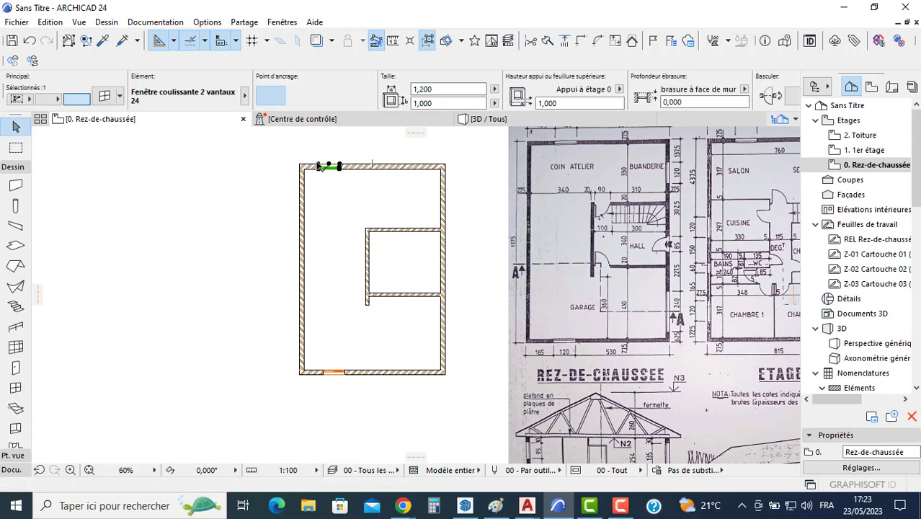
click(319, 167)
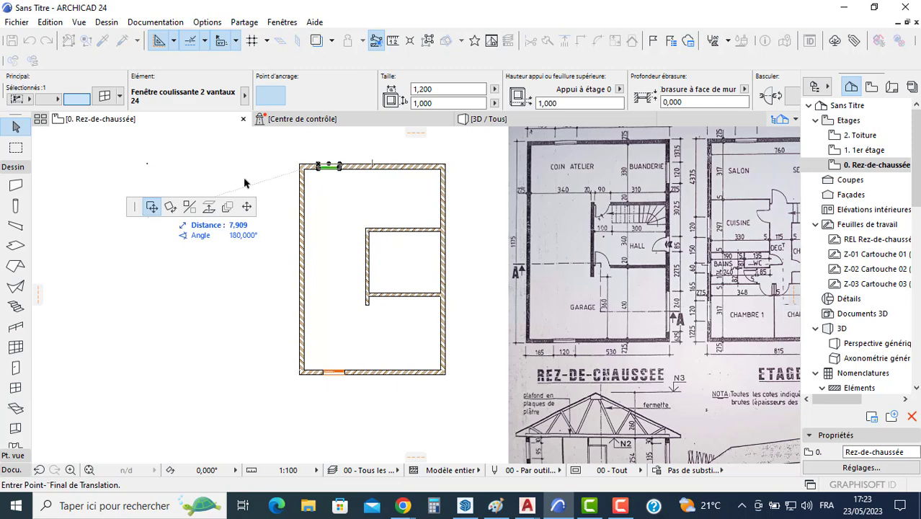
key(Escape)
click(328, 373)
click(326, 380)
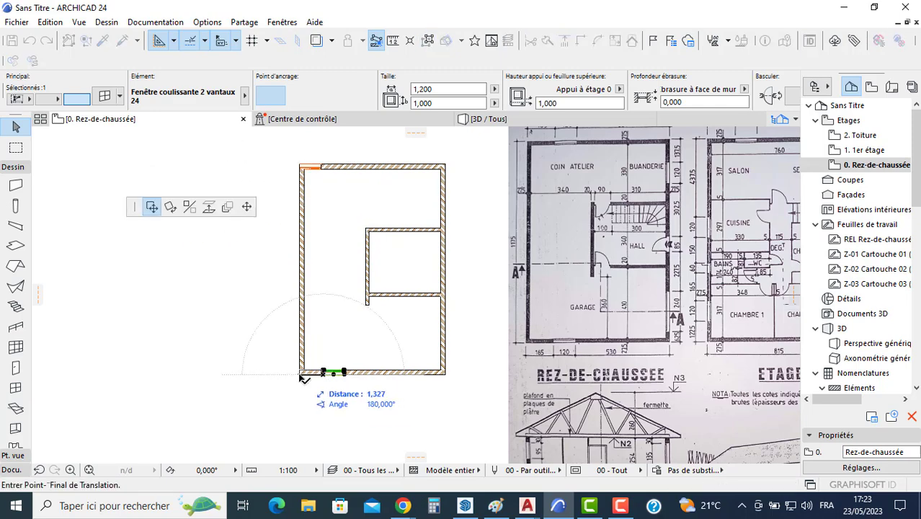
click(305, 384)
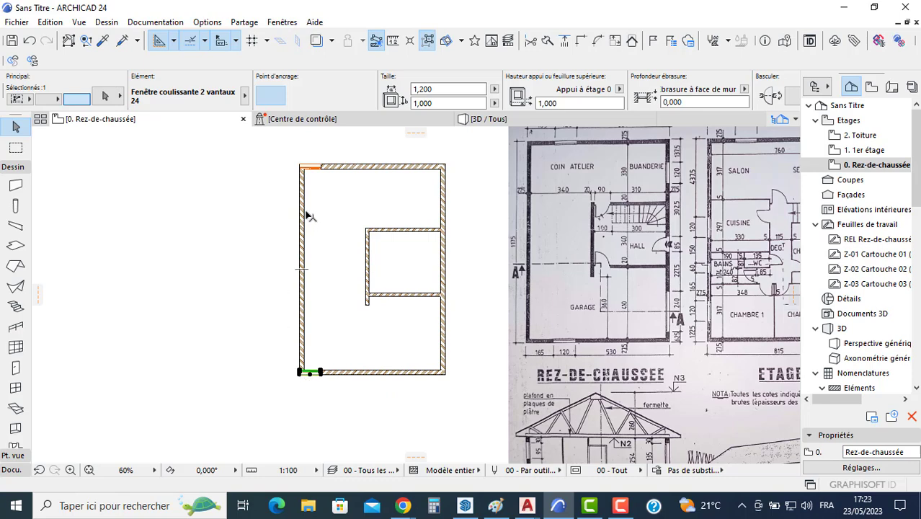
Move both windows together to the right by the plan's 165 offset from the left corners, then deselect them
shift+click(324, 171)
click(321, 170)
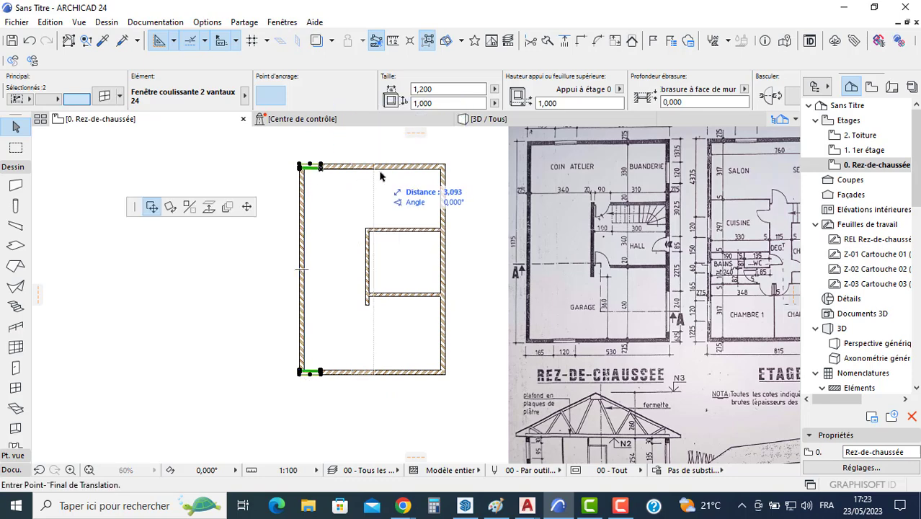
text(1,)
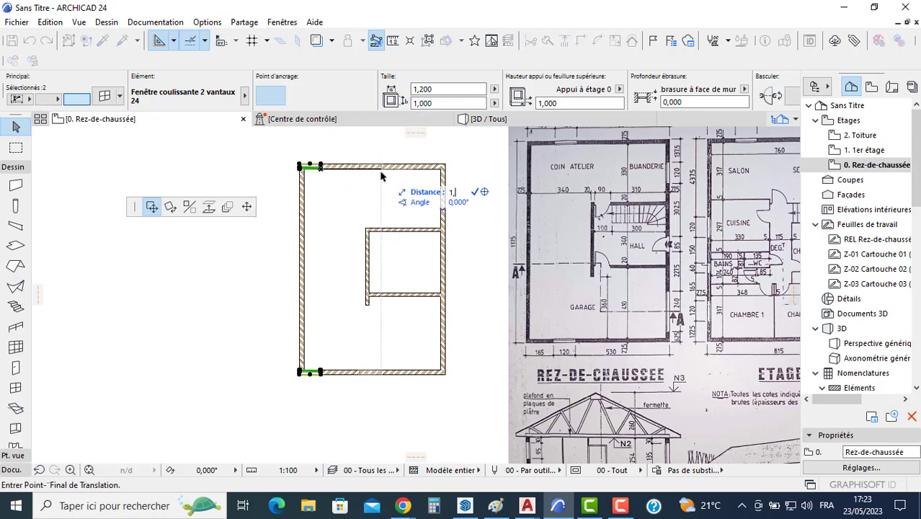
key(Return)
middle_drag(538, 235, 541, 281)
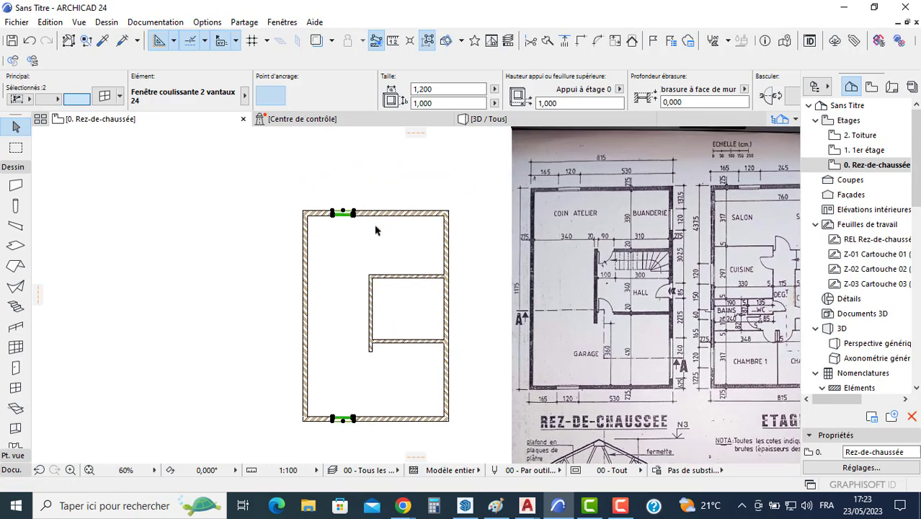
click(342, 229)
Place a sliding window in the right exterior wall above the upper partition and move it to the upper-right outer corner
click(15, 388)
click(434, 245)
scroll(433, 242, up, 3)
key(shift)
drag(437, 232, 439, 192)
Move the right-wall window 1,375 down from the upper corner, then deselect it
click(439, 192)
middle_drag(362, 219, 284, 206)
text(1,3)
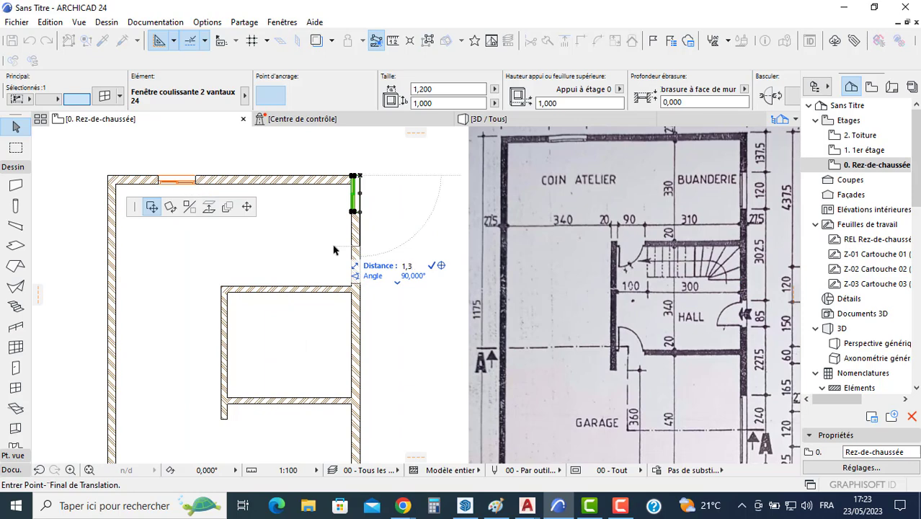
text(75)
key(Return)
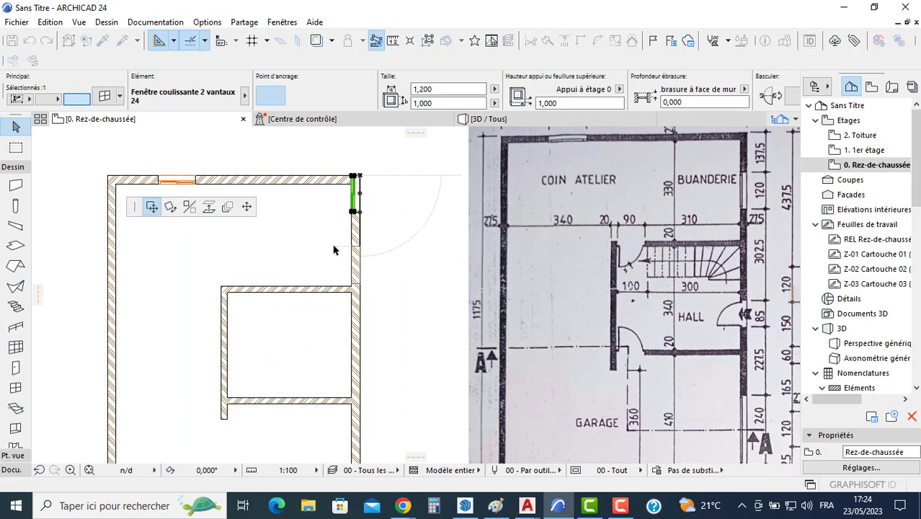
scroll(333, 250, down, 3)
middle_drag(447, 305, 445, 274)
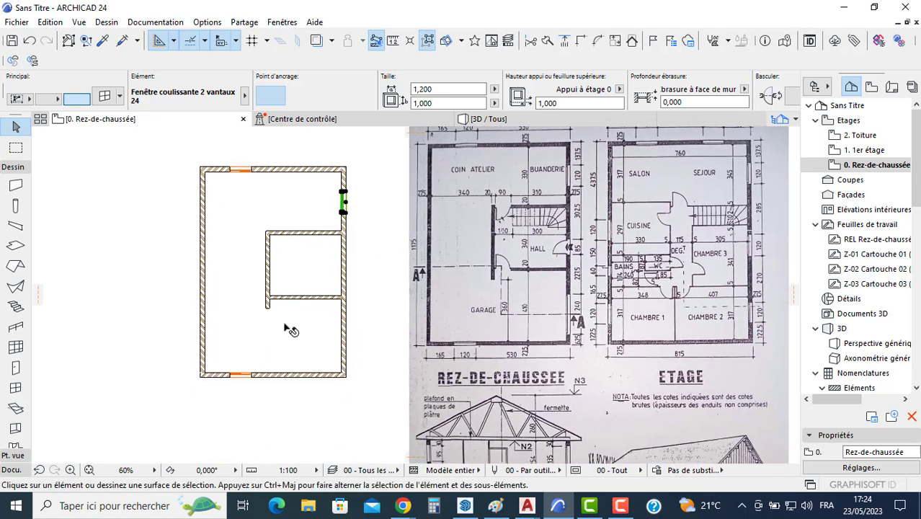
key(Escape)
Set the default hinged door Porte 24 to a width of 0,77 and start replacing its height
click(16, 374)
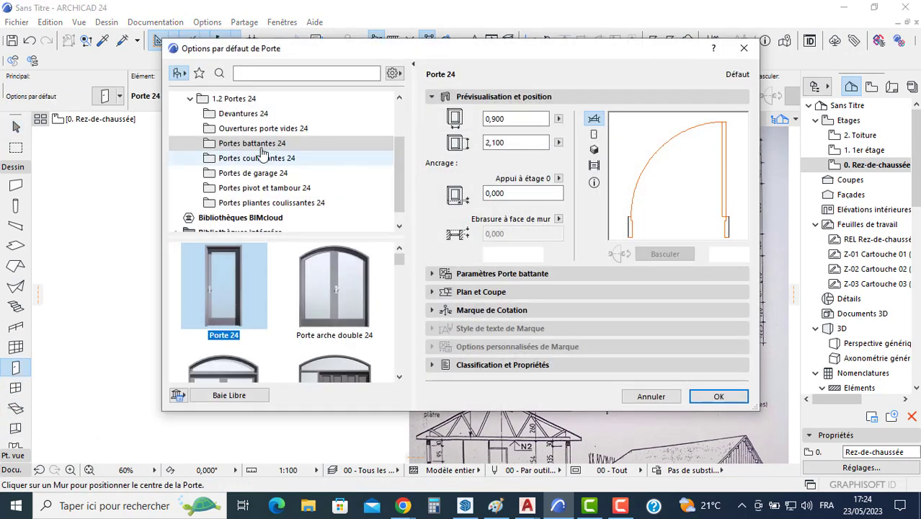
click(514, 121)
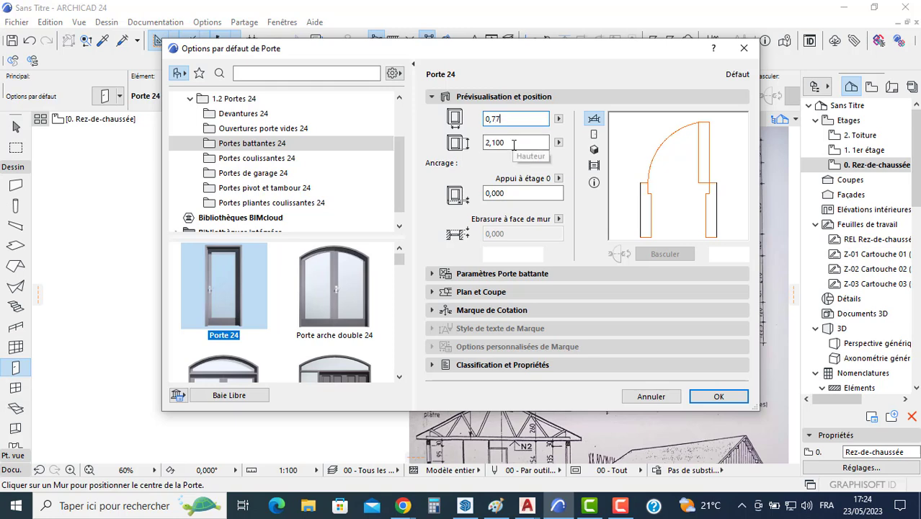
click(514, 144)
key(BackSpace)
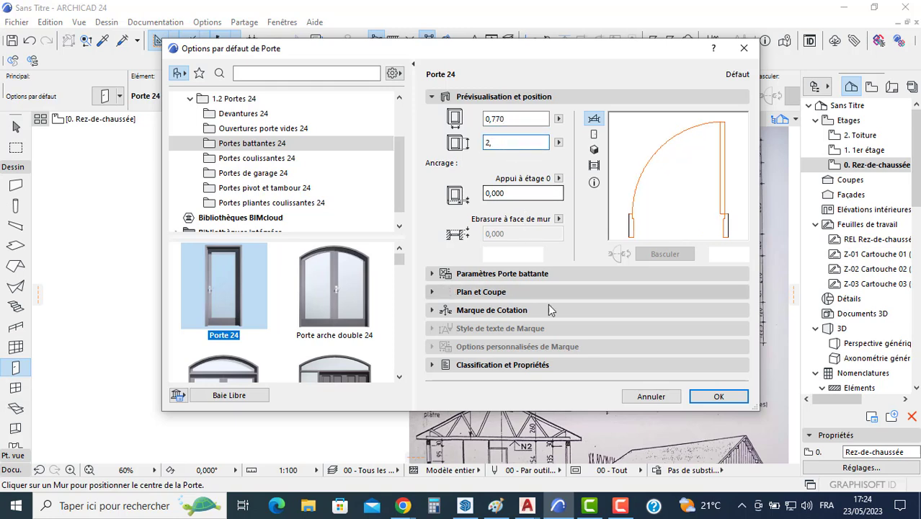
Examine the Porte 24 parameters for the exterior and interior casings and for the frame and leaf
click(468, 274)
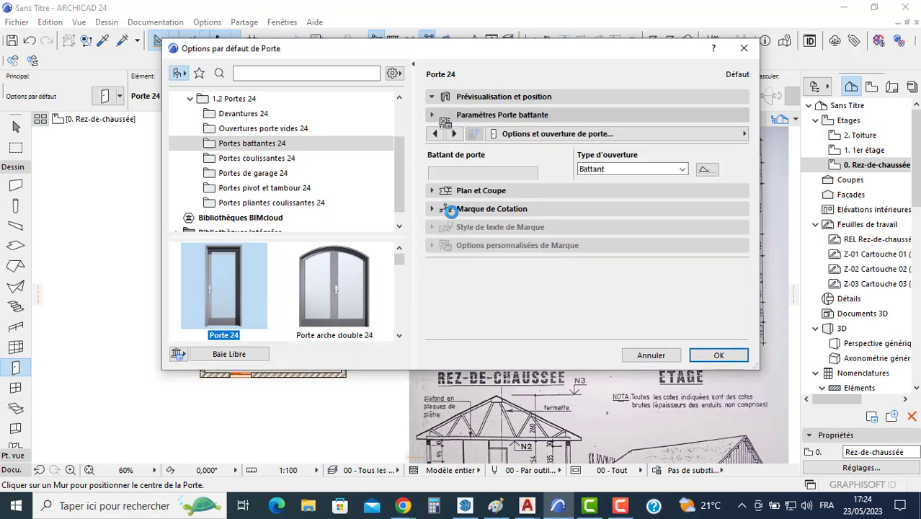
click(505, 209)
click(592, 429)
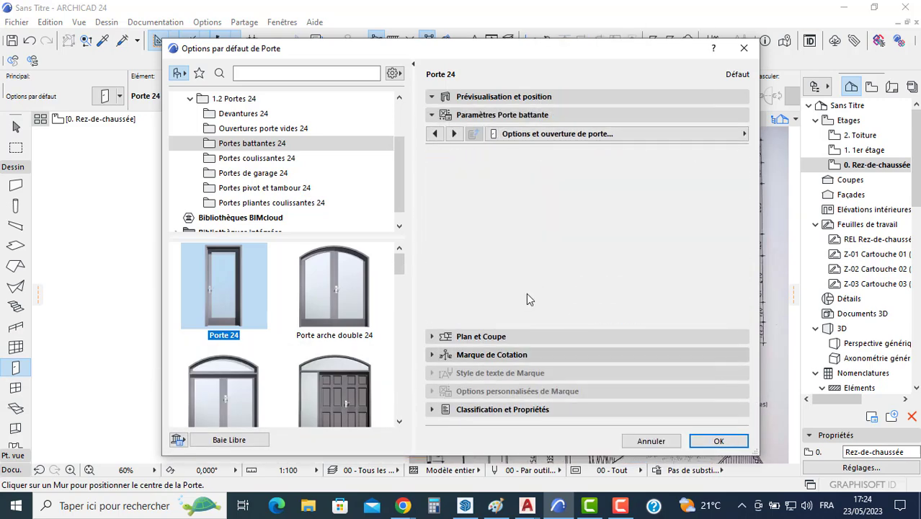
click(532, 280)
click(624, 352)
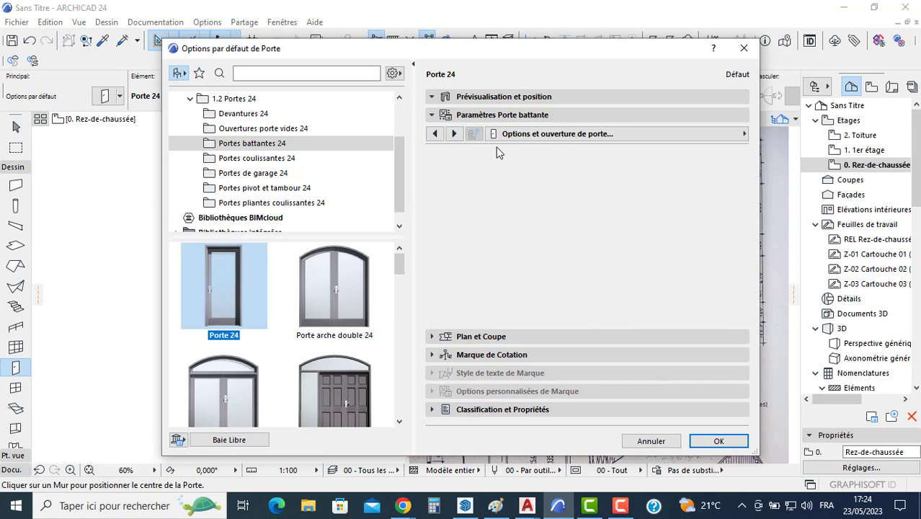
click(548, 134)
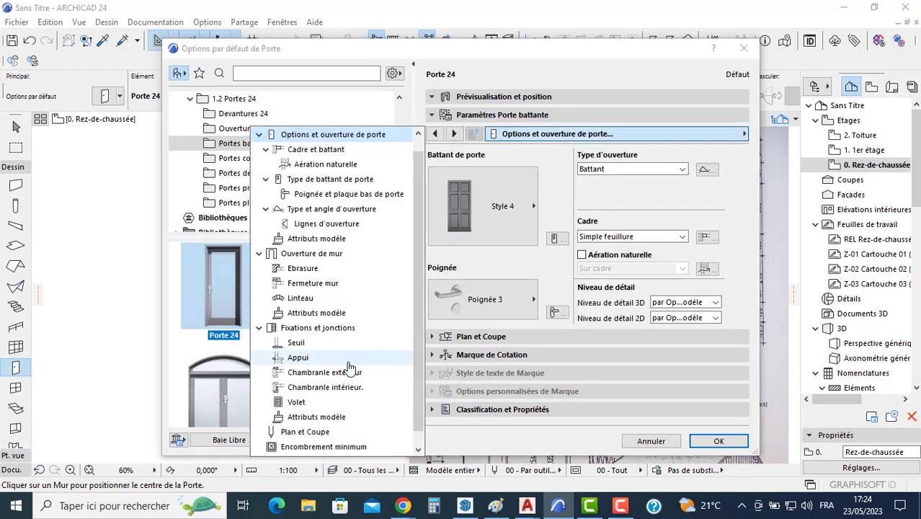
click(328, 372)
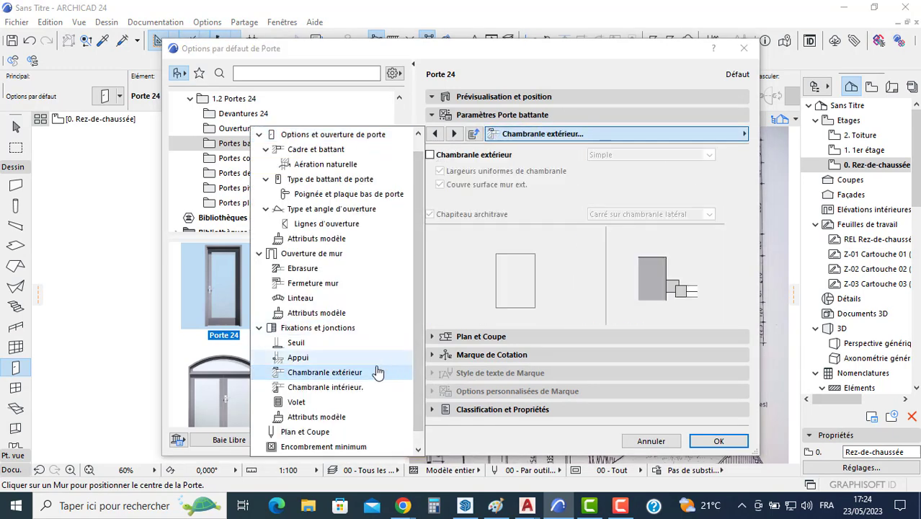
click(325, 387)
click(318, 149)
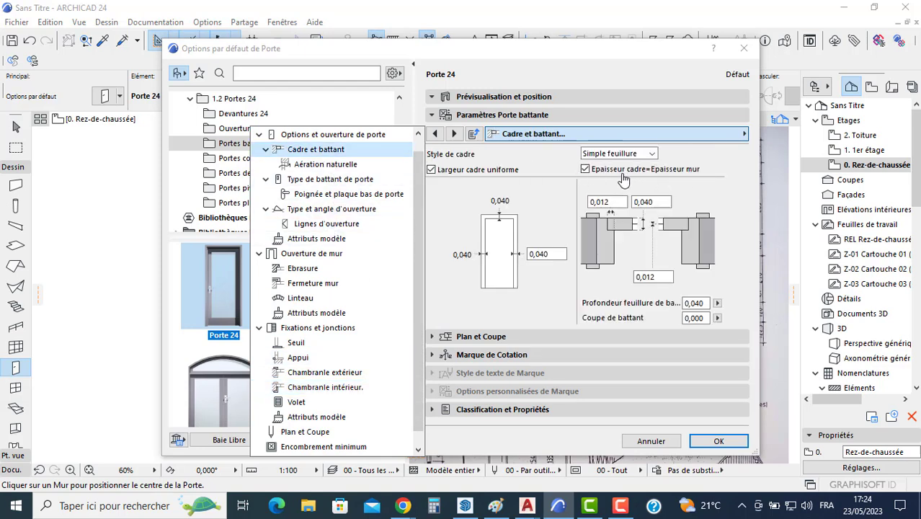
click(557, 418)
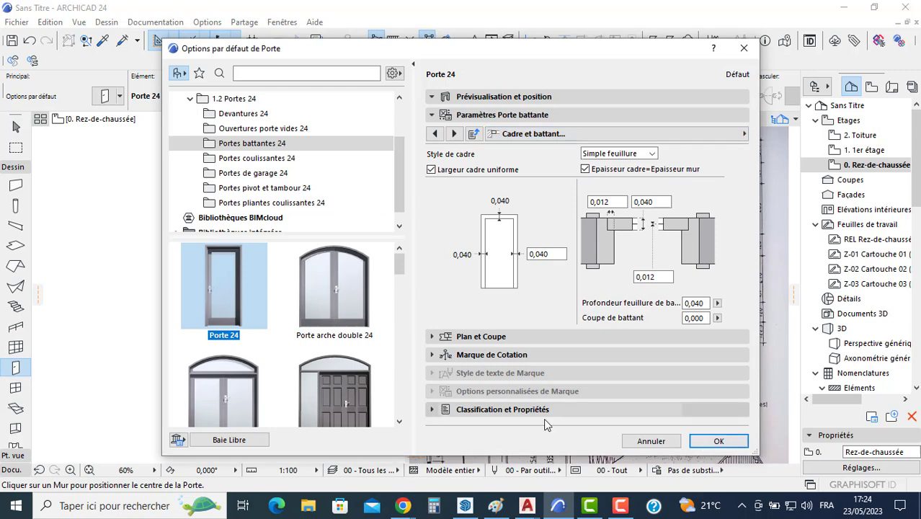
Accept the door settings with a height of 2,000 and place the door in the right exterior wall between the partitions, opening inward
click(715, 442)
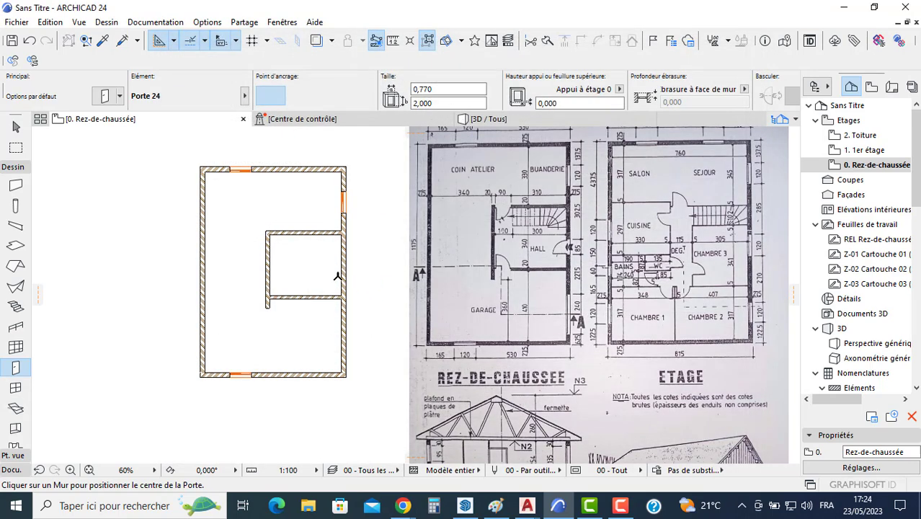
click(343, 268)
click(317, 269)
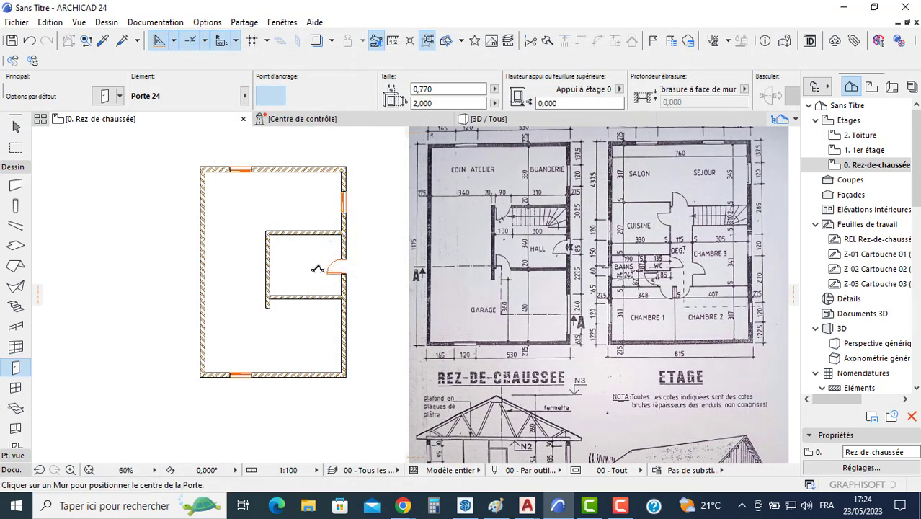
Measure the hall door's opening along the outer face of the right exterior wall
scroll(317, 268, up, 3)
key(Escape)
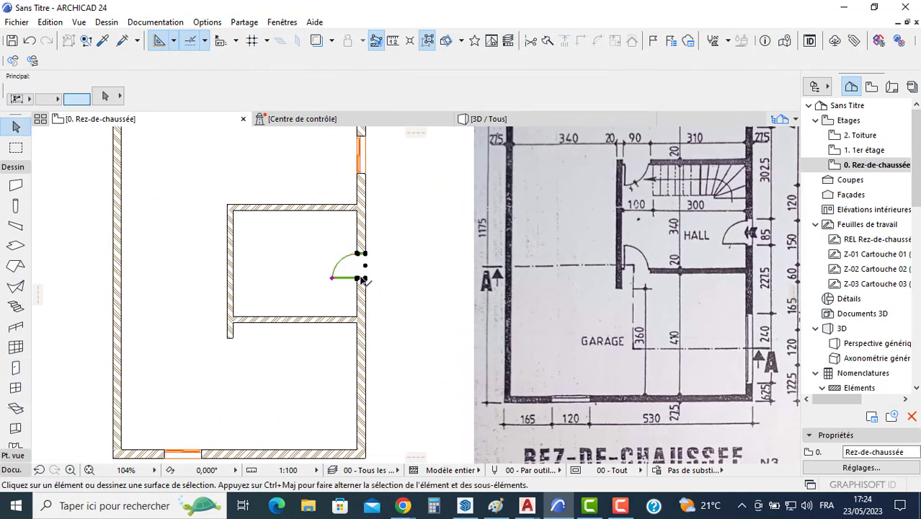
click(363, 280)
scroll(362, 278, up, 3)
key(Escape)
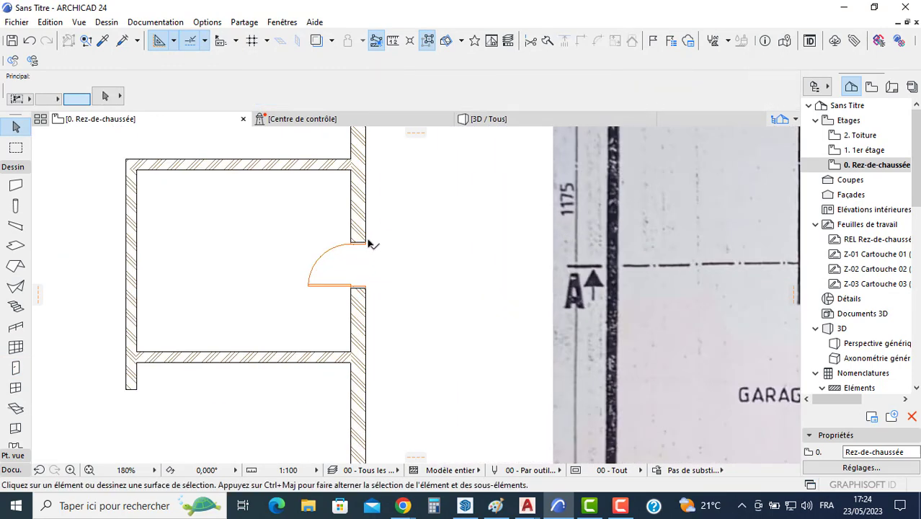
key(m)
scroll(367, 243, up, 3)
click(364, 244)
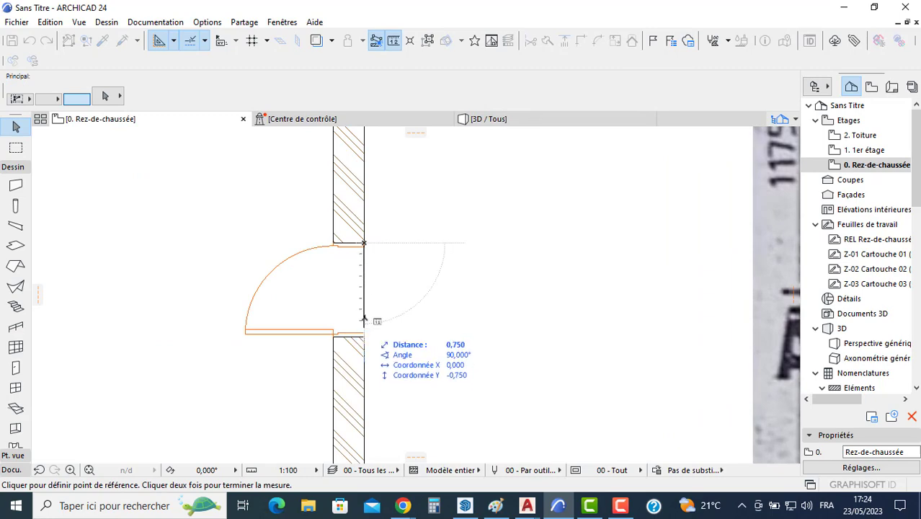
key(Escape)
Move the hall door up so its upper outer corner meets the lower outer corner of the right-wall window
click(349, 333)
click(364, 245)
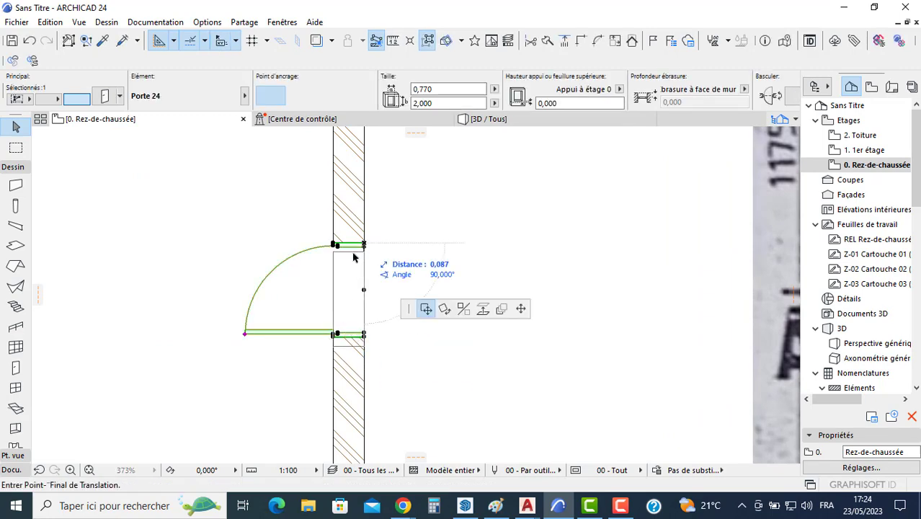
scroll(360, 249, down, 4)
scroll(360, 248, up, 3)
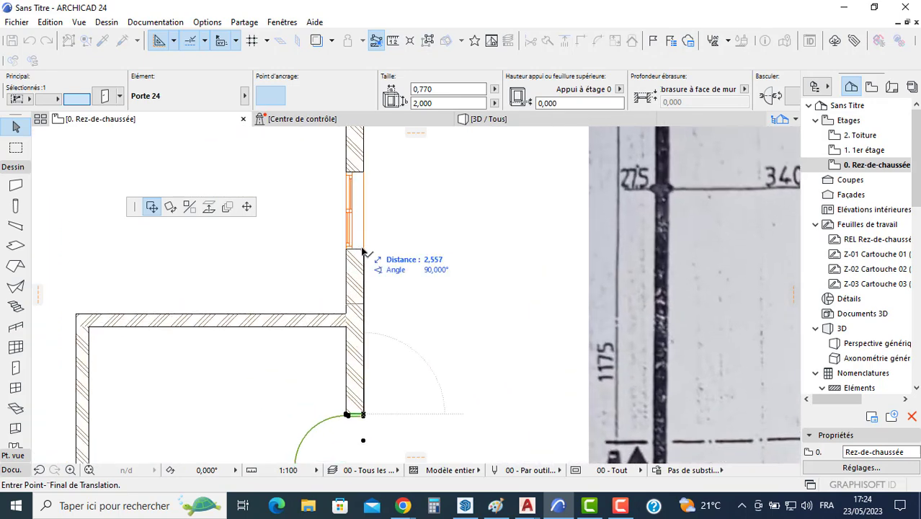
click(364, 250)
Move the hall door 3,025 down from the window's lower corner, then deselect it
scroll(324, 277, down, 4)
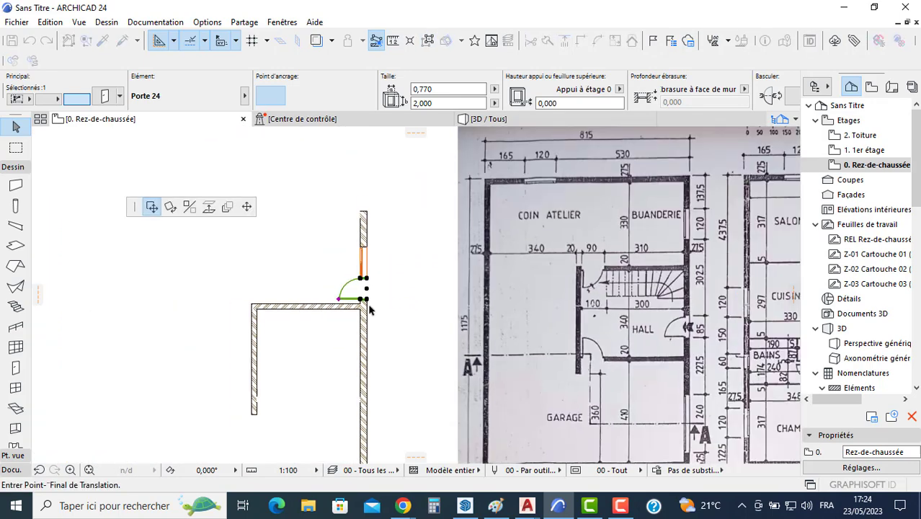
text(3)
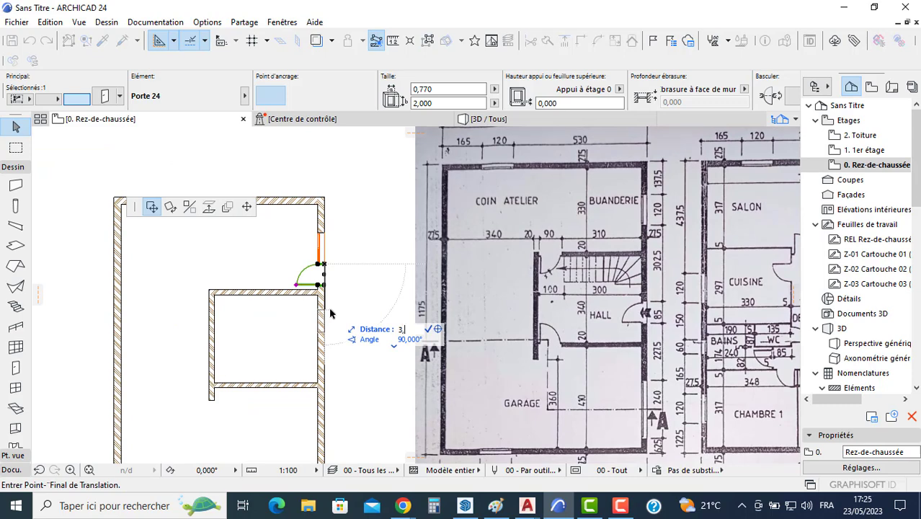
text(,025)
key(Return)
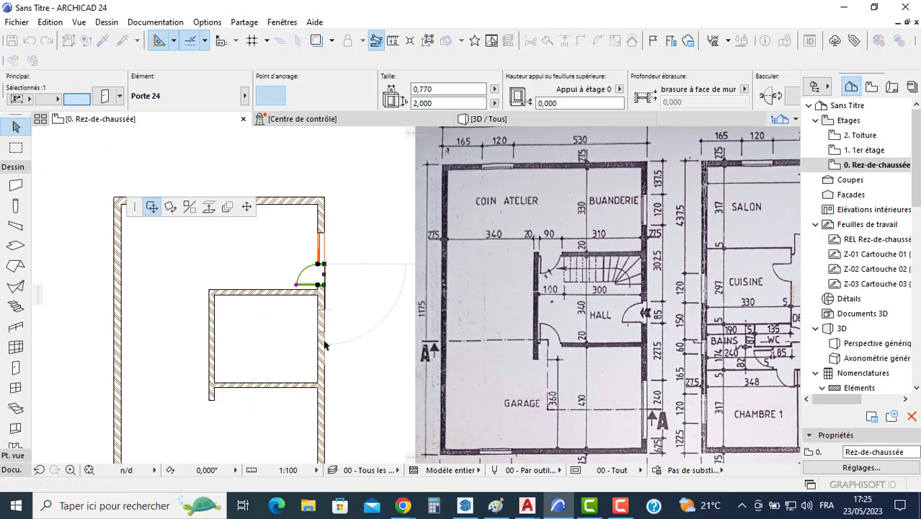
middle_drag(333, 363, 318, 271)
key(Escape)
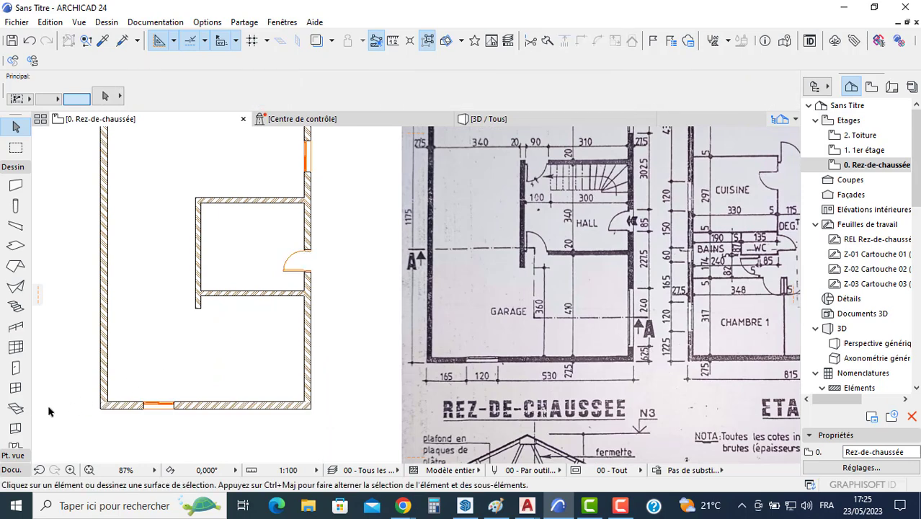
Choose the Porte garage coulissante verticale 24 from the garage doors as the default door
click(16, 367)
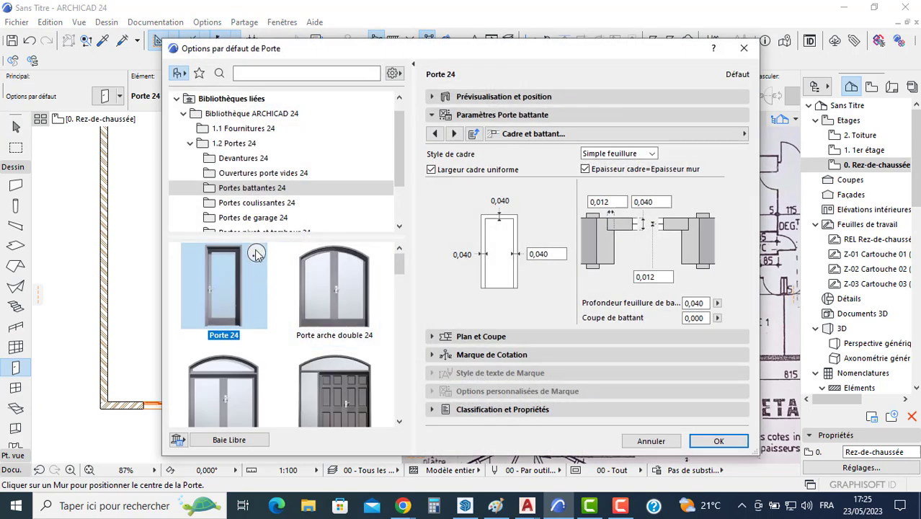
click(251, 217)
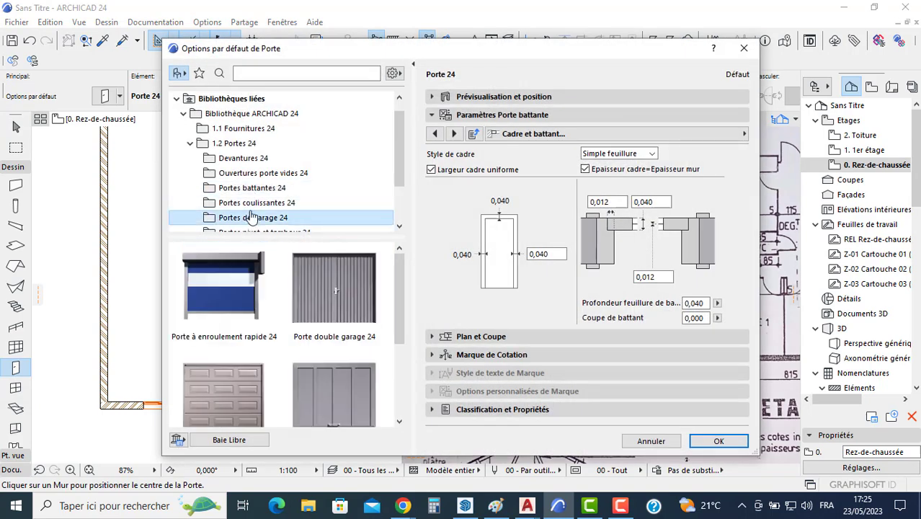
scroll(251, 217, down, 2)
click(310, 388)
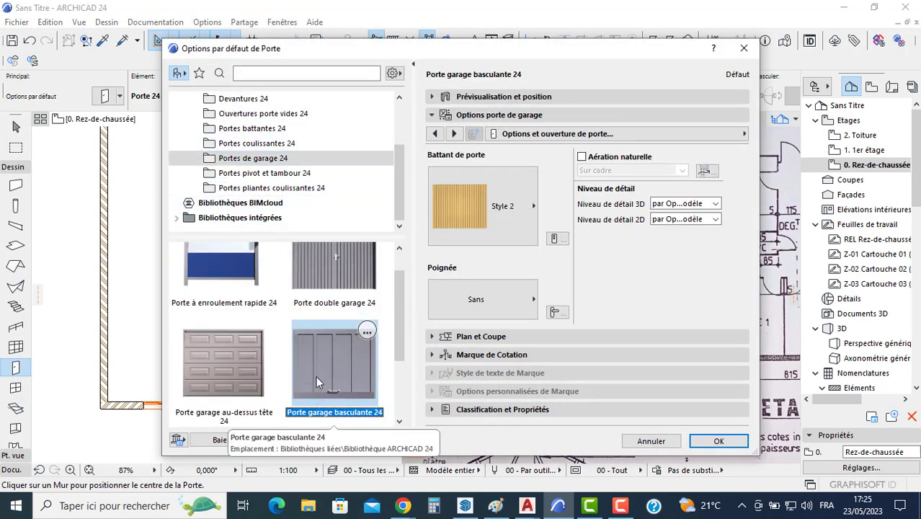
scroll(316, 376, down, 2)
click(509, 99)
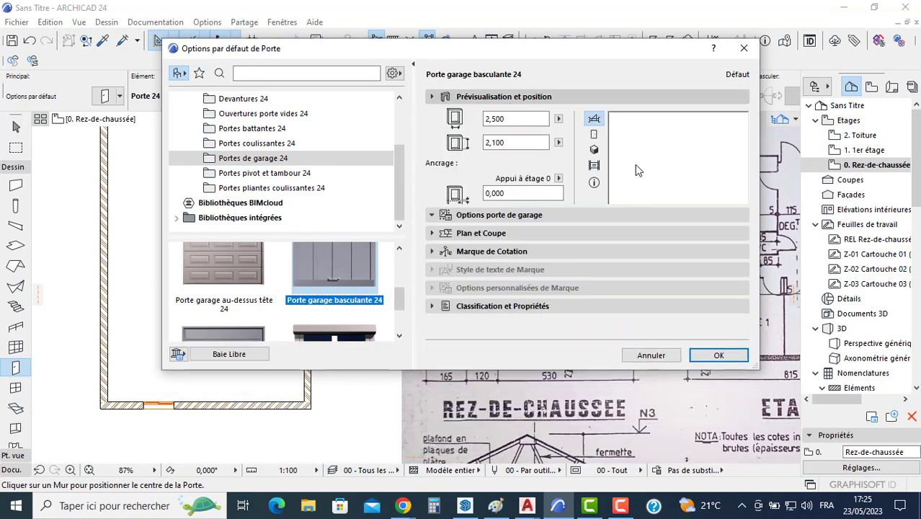
scroll(288, 317, down, 2)
click(223, 316)
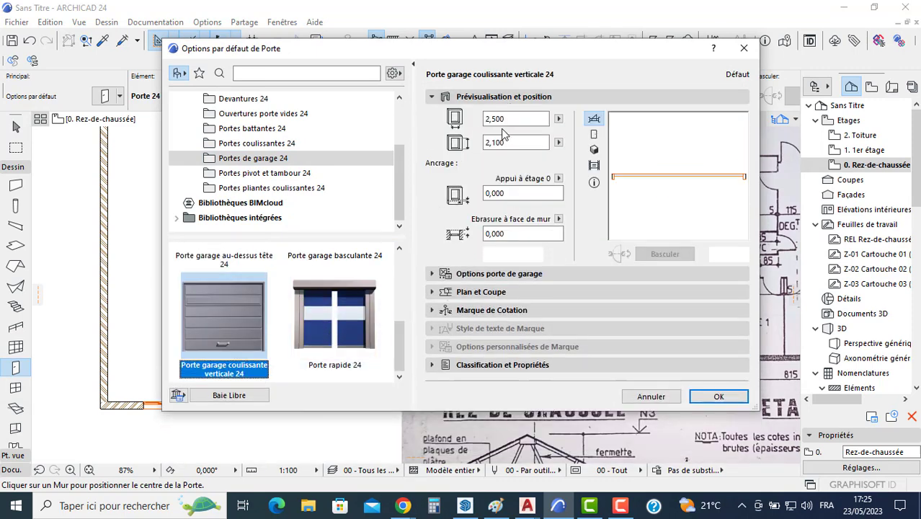
Set the default garage door to a width of 2,4 and a height of 2,000, and accept the settings
drag(533, 50, 395, 104)
drag(375, 158, 307, 165)
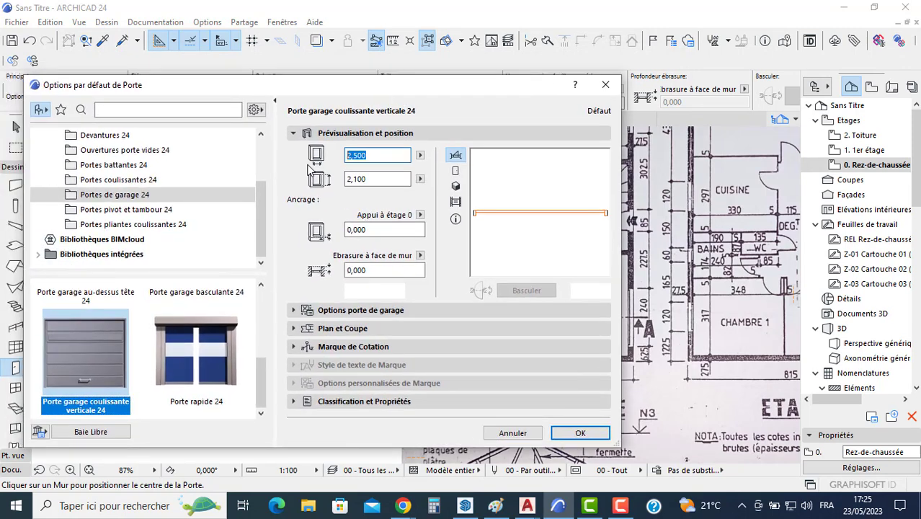
text(2,4)
key(Tab)
text(2,000)
click(580, 433)
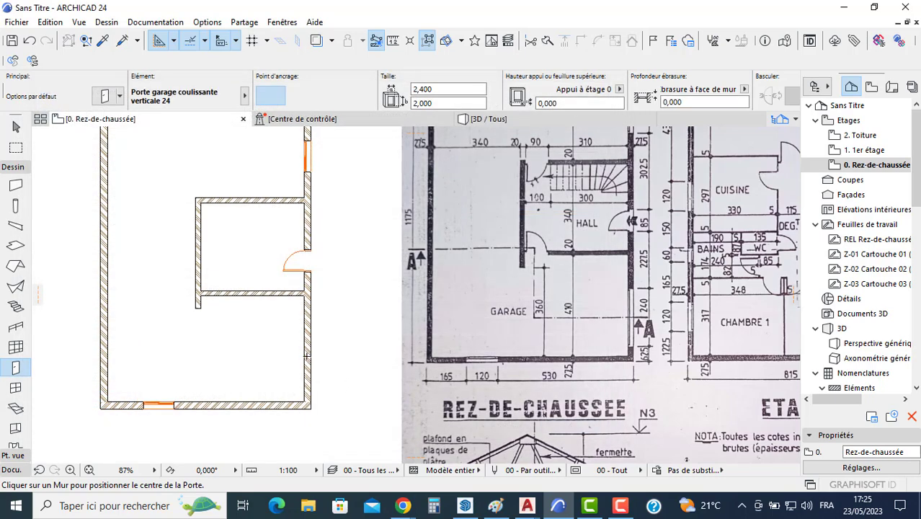
Try placing the garage door in the right exterior wall and moving it to the lower outer corner, then delete it
key(Escape)
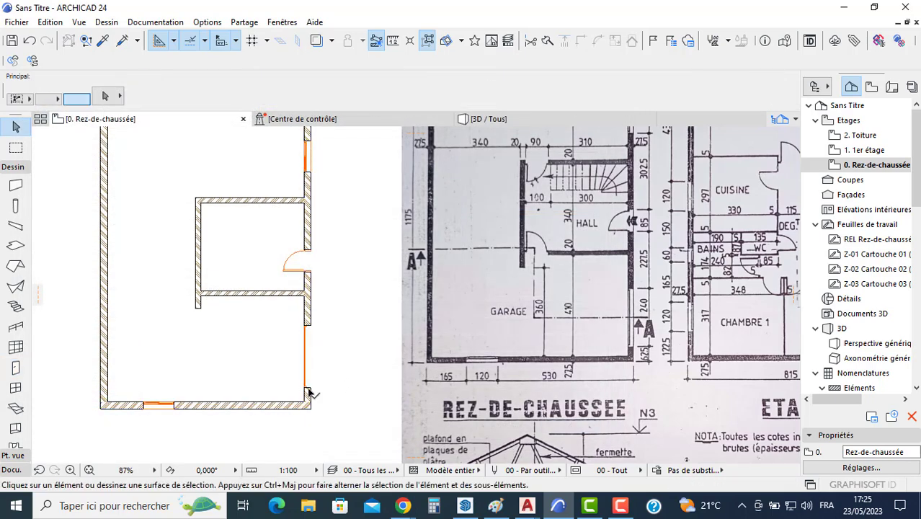
scroll(312, 390, up, 4)
click(309, 384)
click(308, 384)
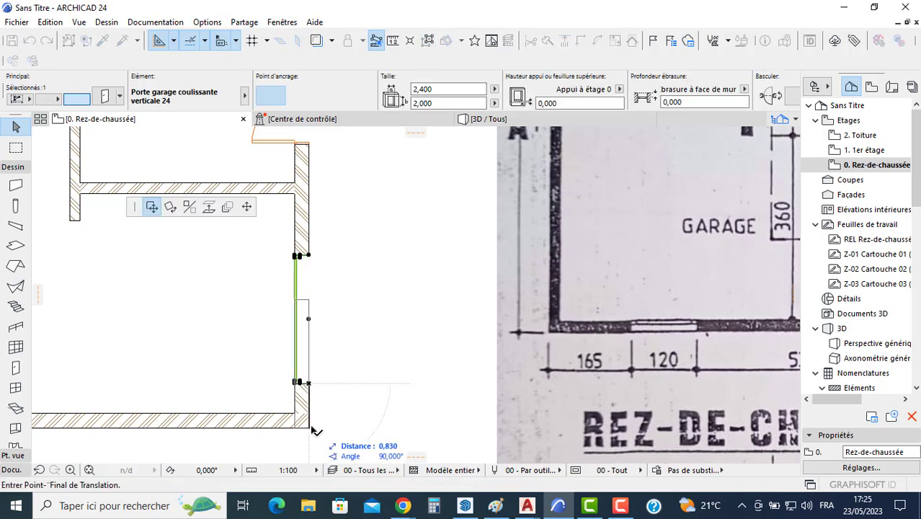
scroll(313, 387, down, 3)
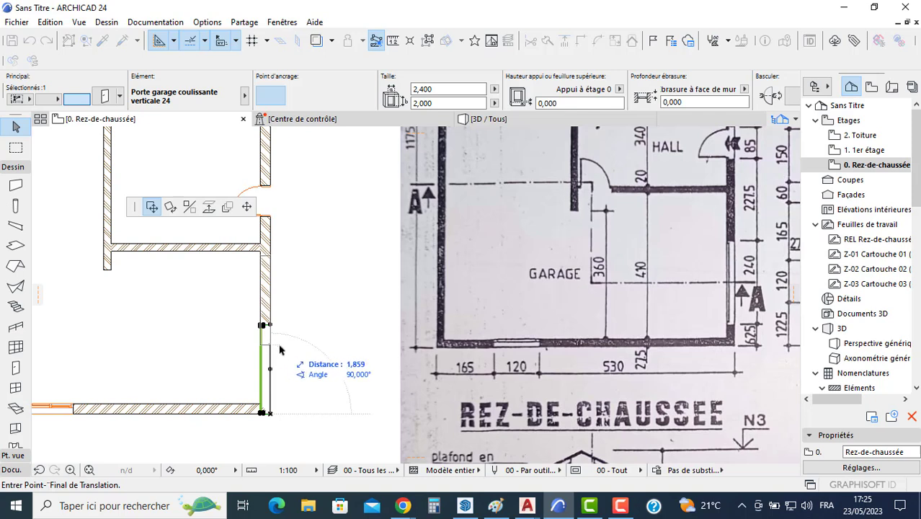
click(277, 347)
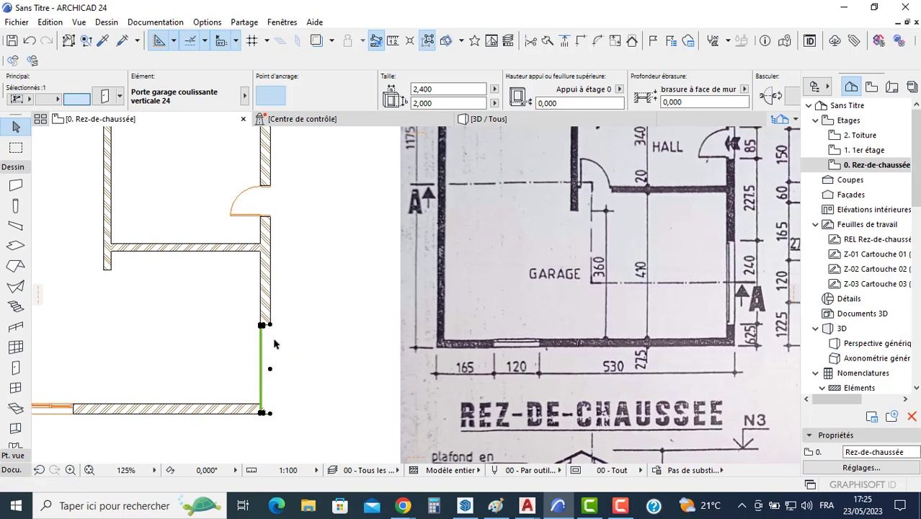
key(Delete)
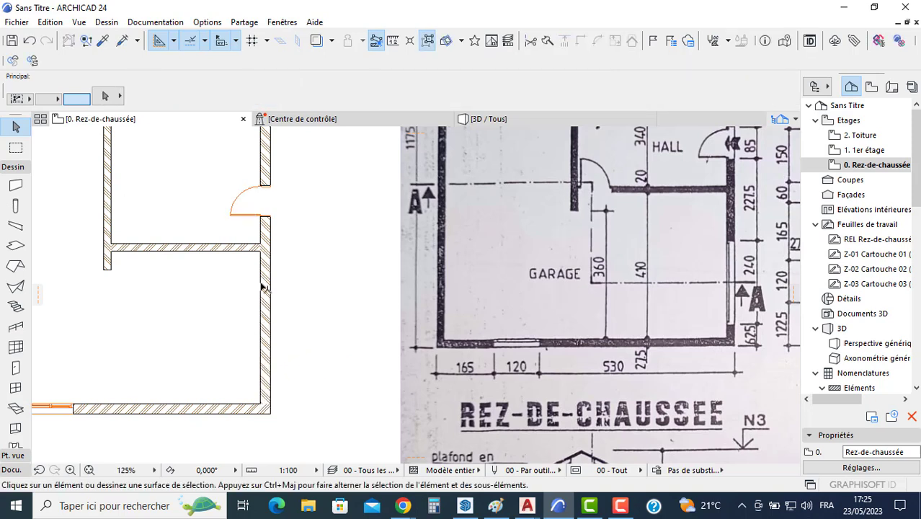
Show the Coordinates palette docked beneath the plan and set the user origin at the garage's lower-right outer wall corner
click(282, 22)
mouse_move(425, 210)
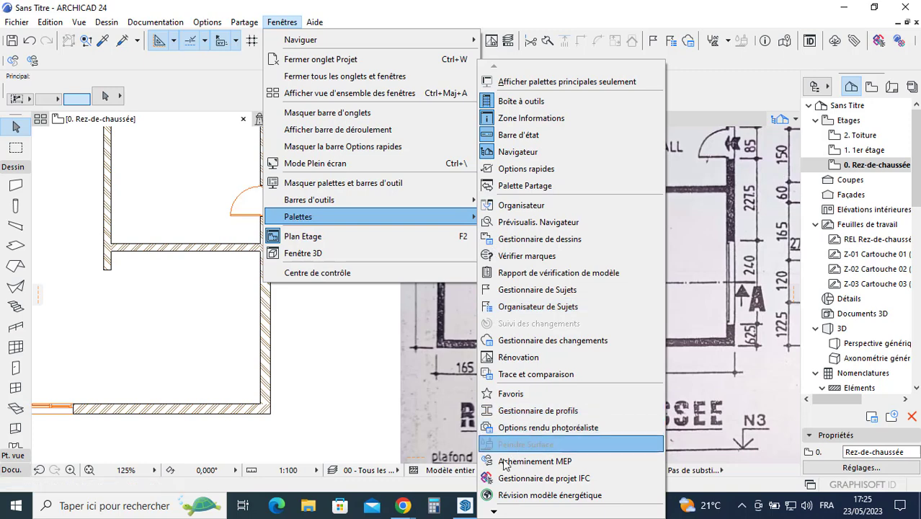
mouse_move(507, 512)
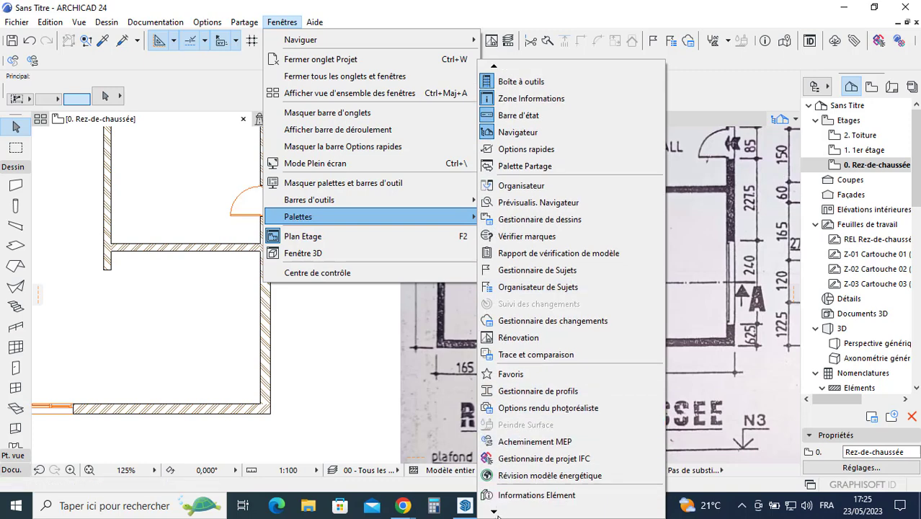
click(517, 465)
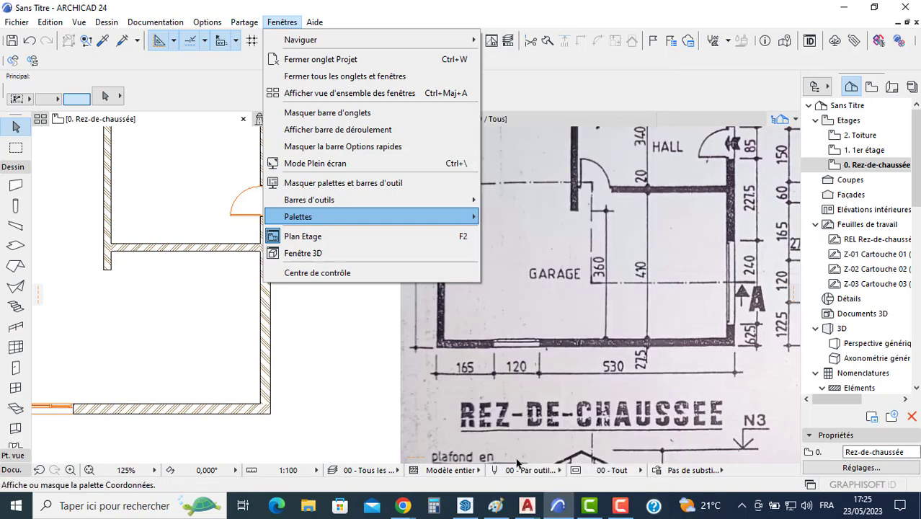
drag(83, 120, 98, 472)
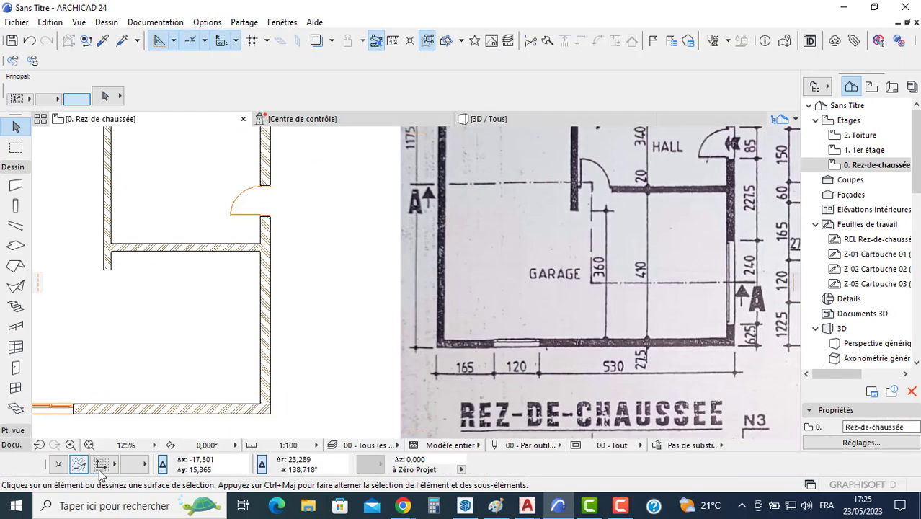
click(58, 465)
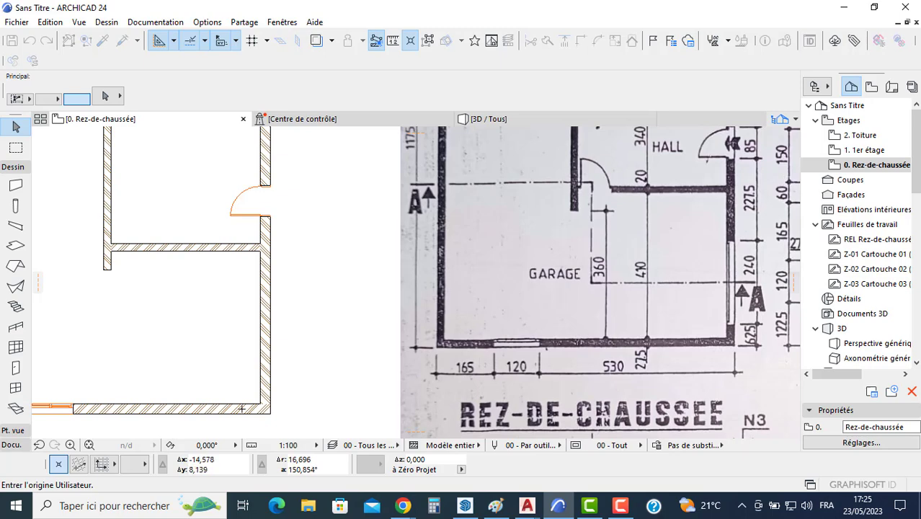
click(271, 410)
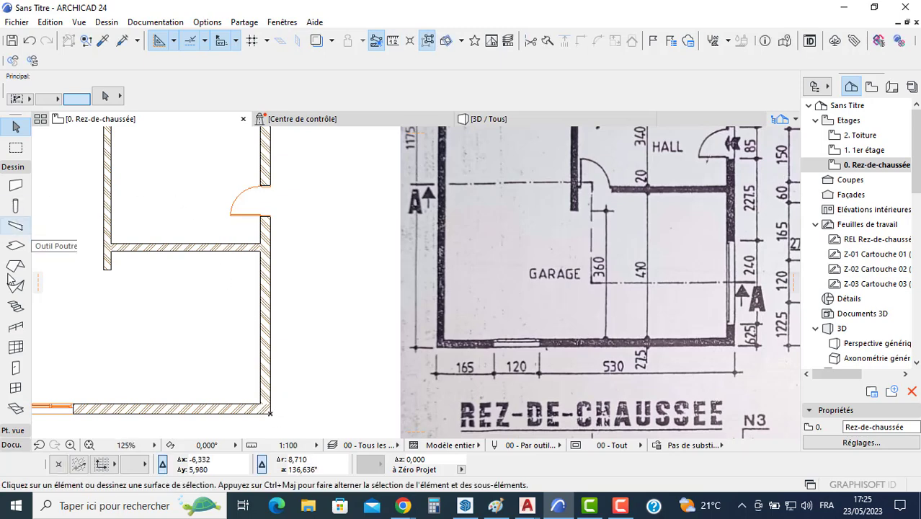
Try to place the garage door in the right exterior wall at a distance of 0,625 from the user origin
click(16, 366)
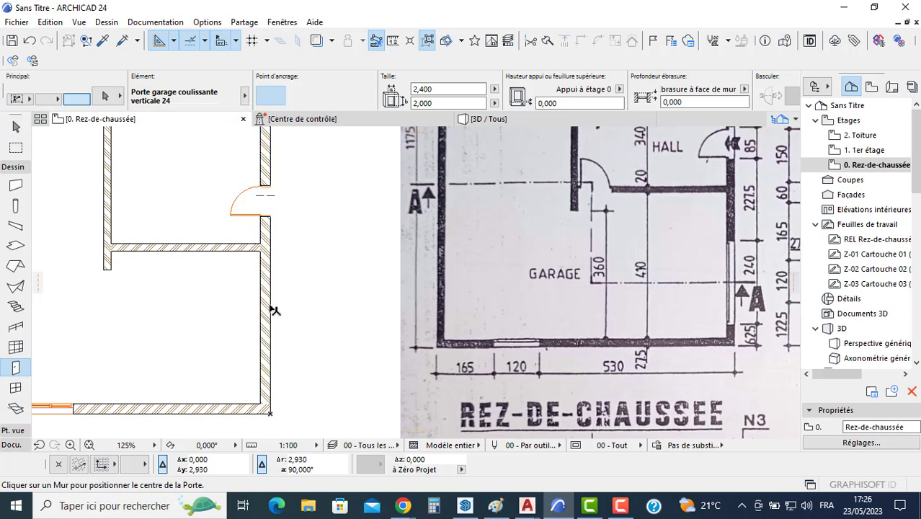
key(Tab)
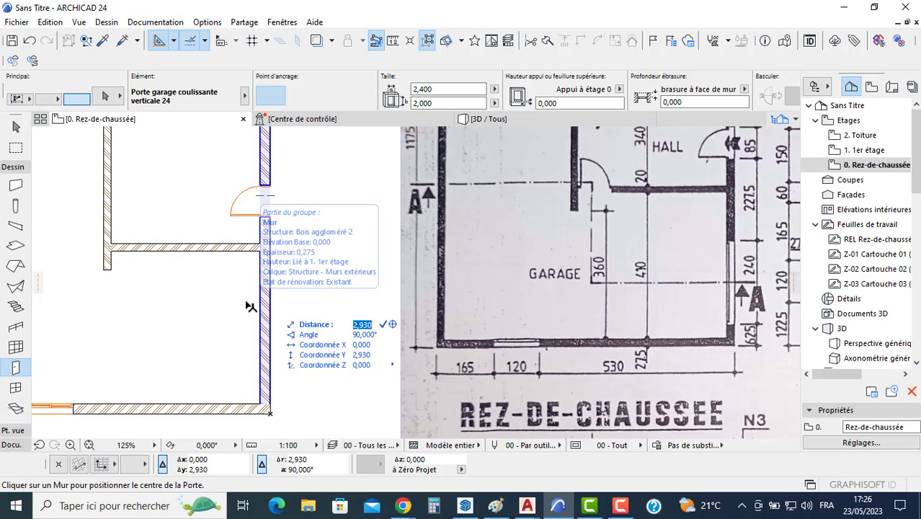
text(0,62)
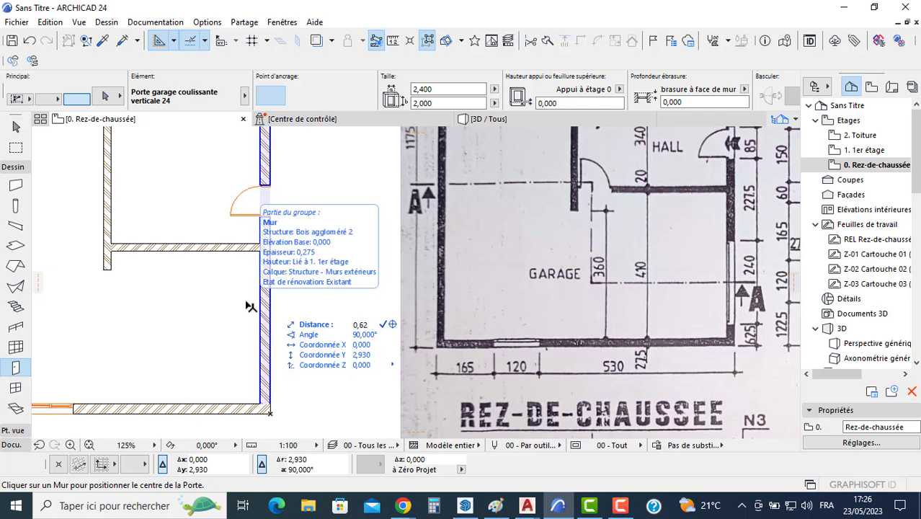
text(5)
key(Return)
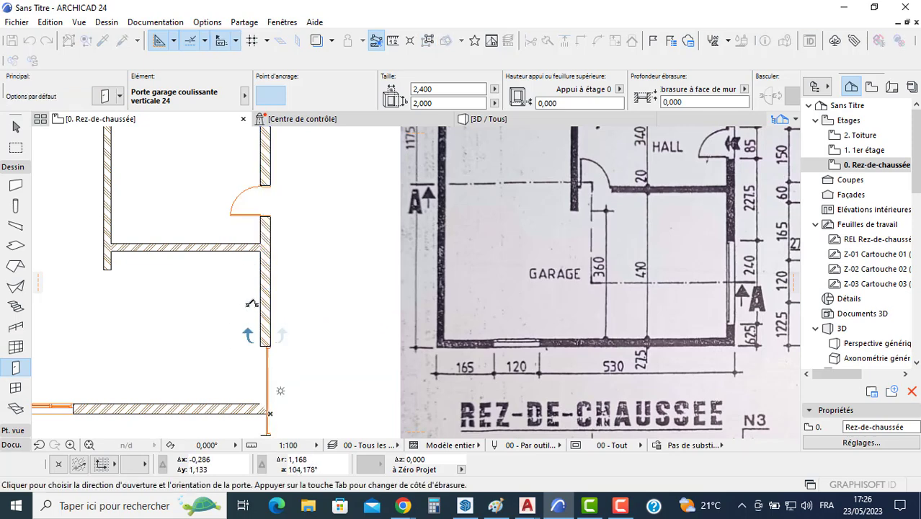
key(Escape)
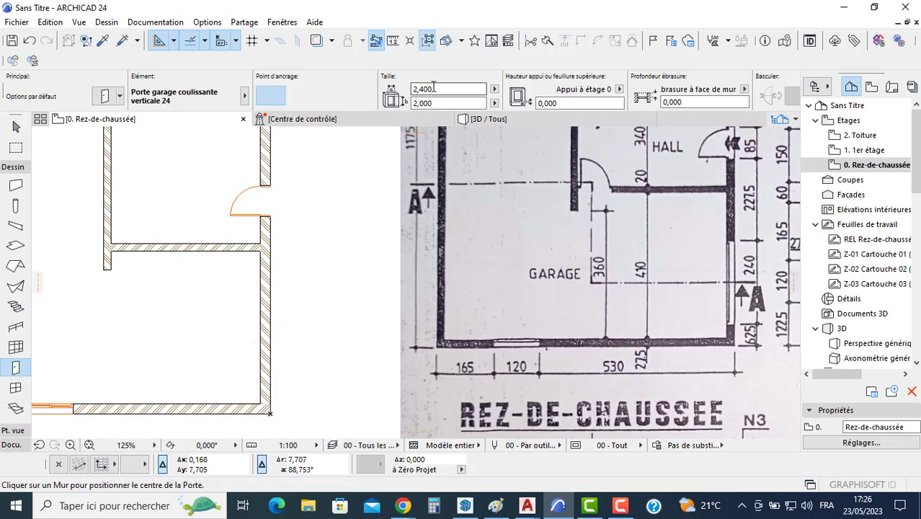
scroll(434, 87, down, 5)
scroll(453, 80, down, 2)
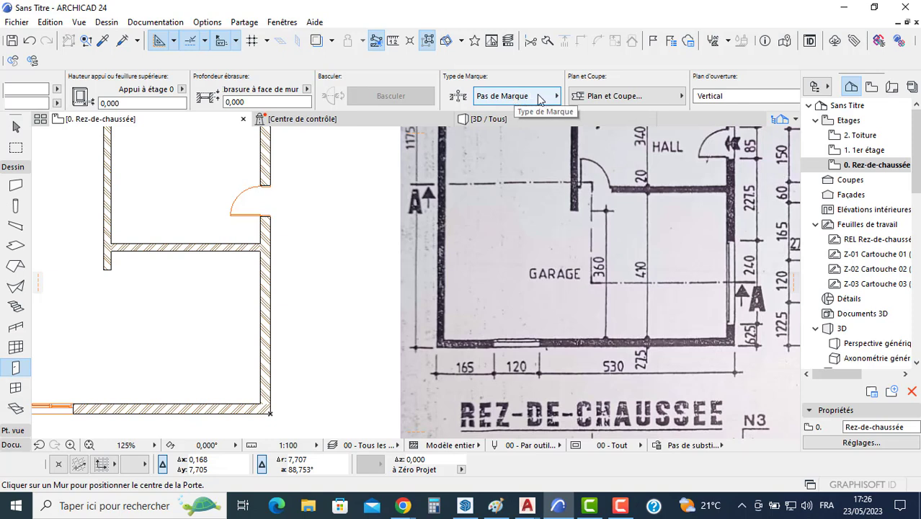
click(539, 99)
click(500, 115)
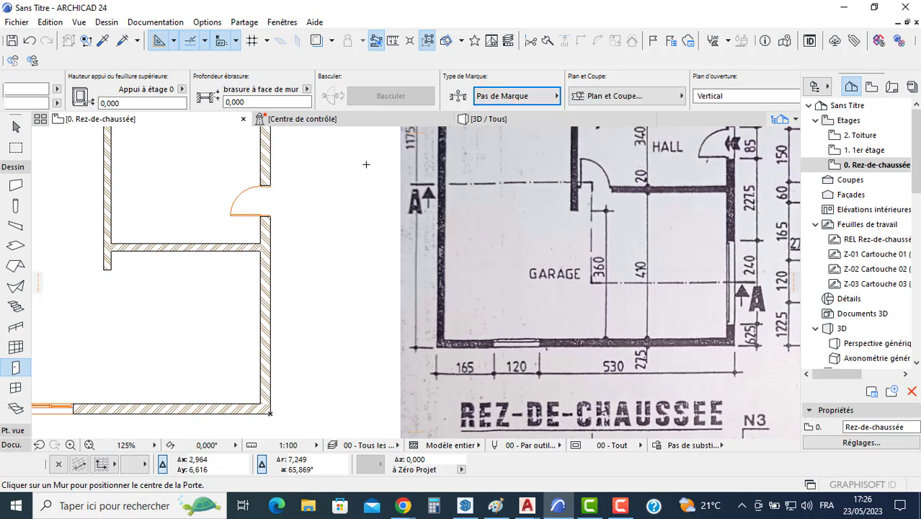
key(Escape)
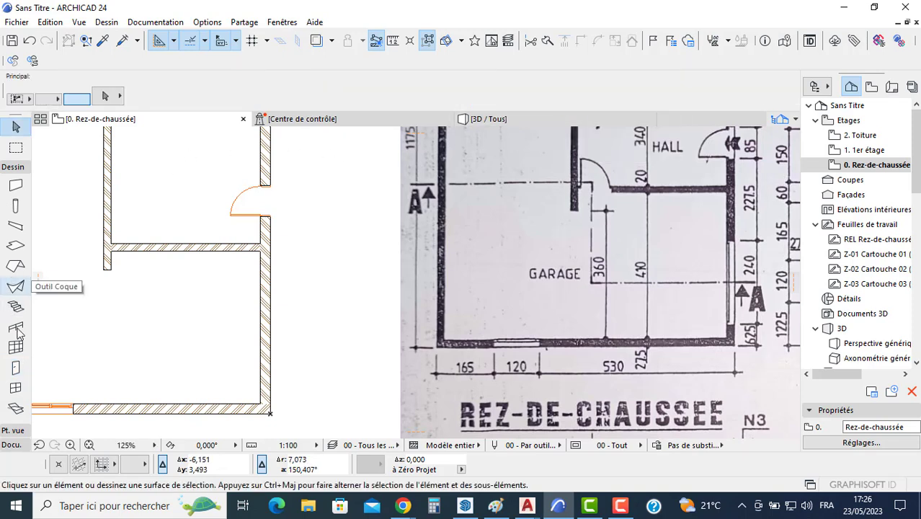
click(16, 387)
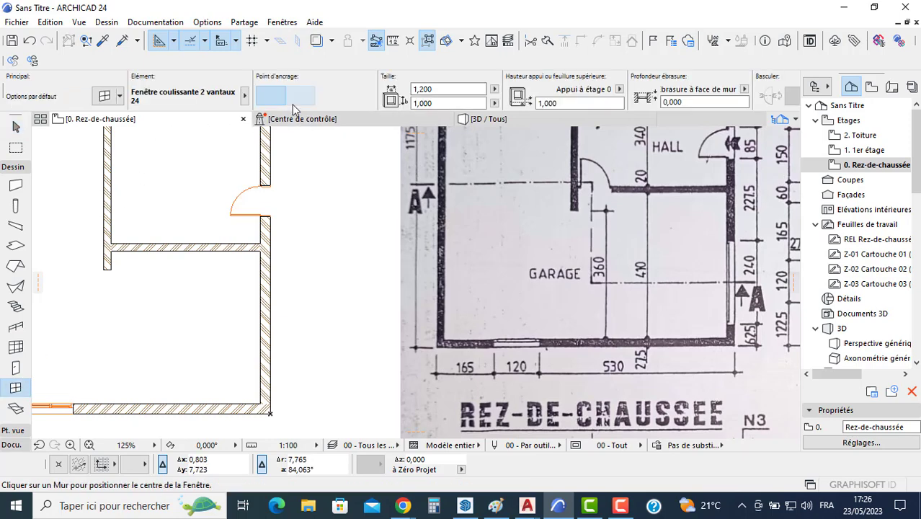
click(292, 106)
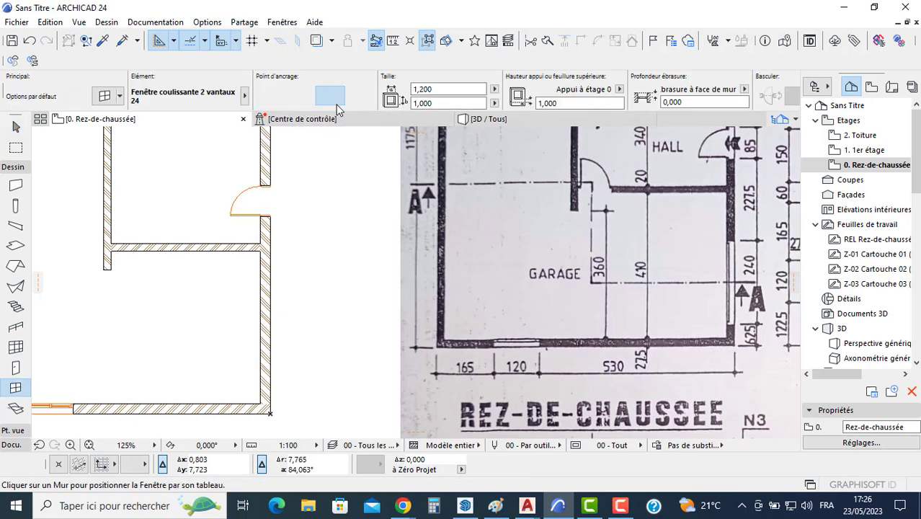
key(Escape)
Place the 2,4 wide garage door in the garage's right exterior wall, between the hall partition and the lower corner
scroll(212, 227, down, 4)
middle_drag(263, 334, 286, 353)
click(16, 368)
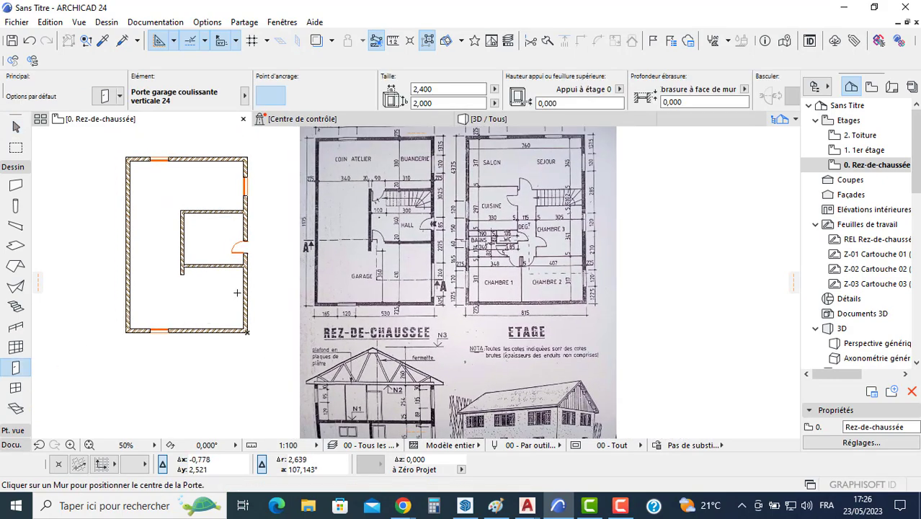
click(246, 296)
click(233, 295)
scroll(245, 318, up, 3)
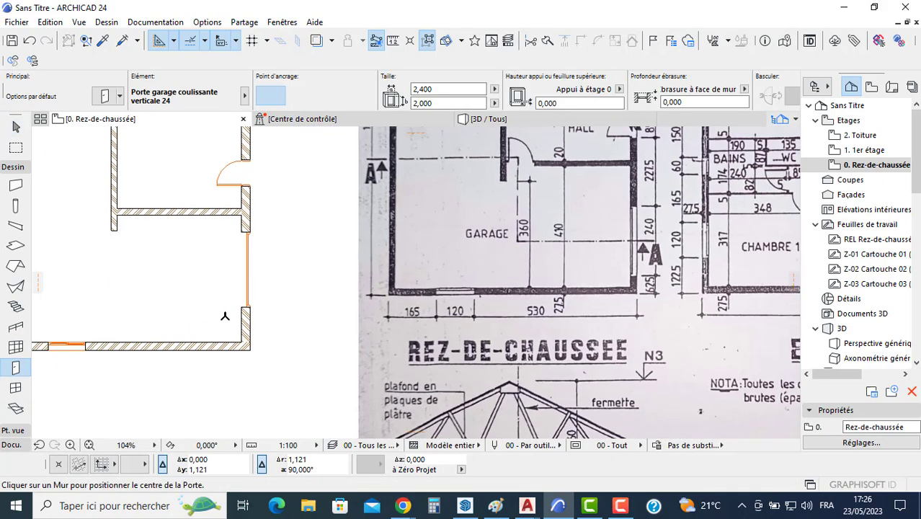
key(Escape)
Move the garage door to the lower outer corner and from there 0,625 up along the wall, leaving it deselected
click(247, 308)
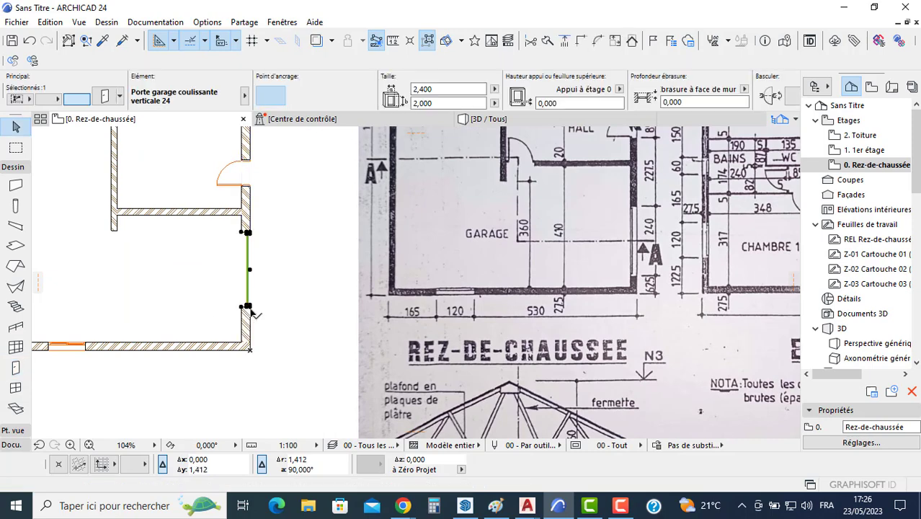
click(247, 308)
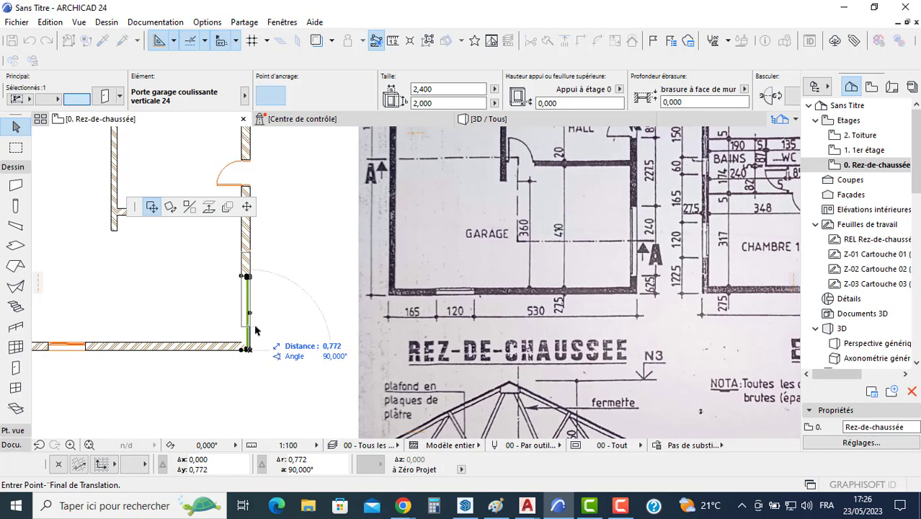
text(0,625)
key(Return)
click(200, 300)
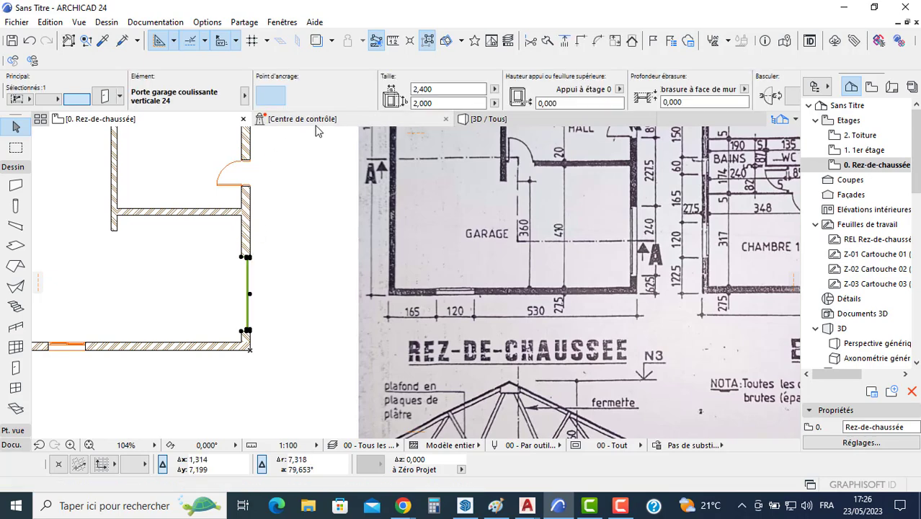
click(296, 154)
Check the ground-floor walls, windows and doors in the 3D view, then return to the Rez-de-chaussée plan
click(465, 119)
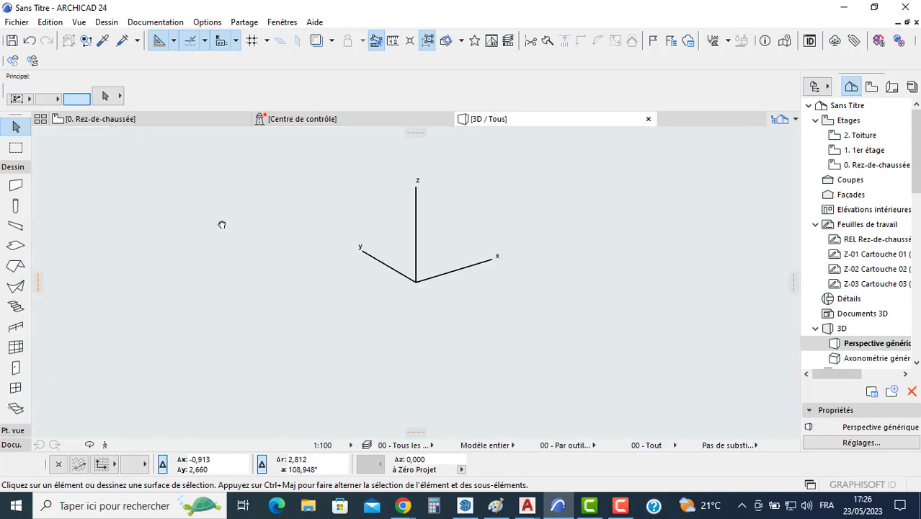
scroll(403, 270, up, 1)
shift+middle_drag(385, 248, 407, 310)
scroll(406, 309, up, 1)
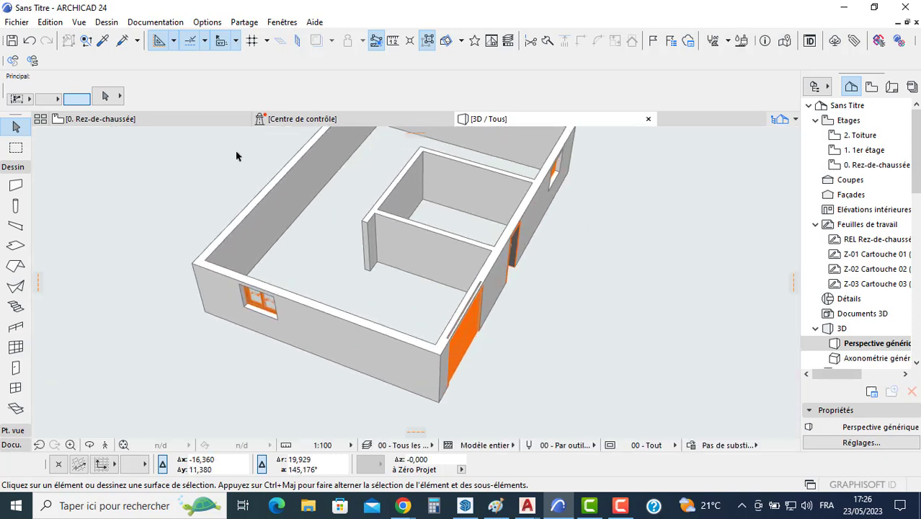
click(190, 126)
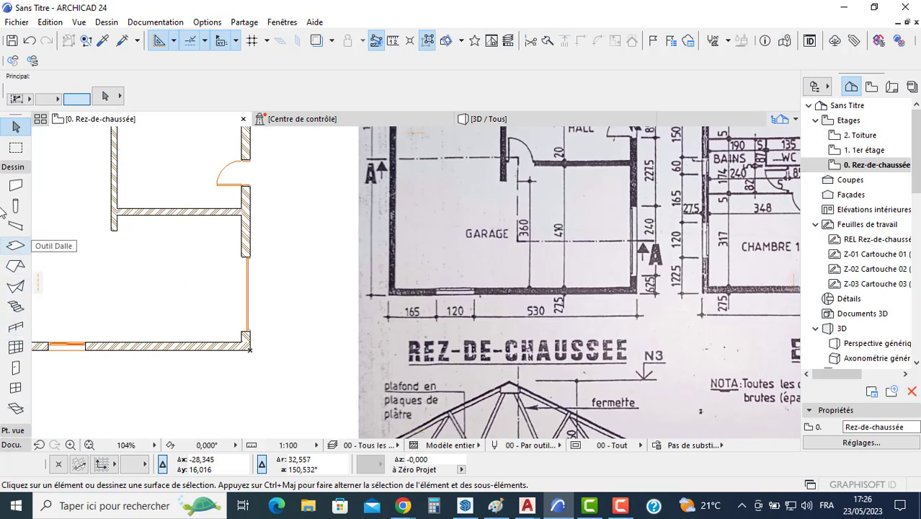
Activate the Slab tool and dismiss its default settings without changing them
double_click(15, 246)
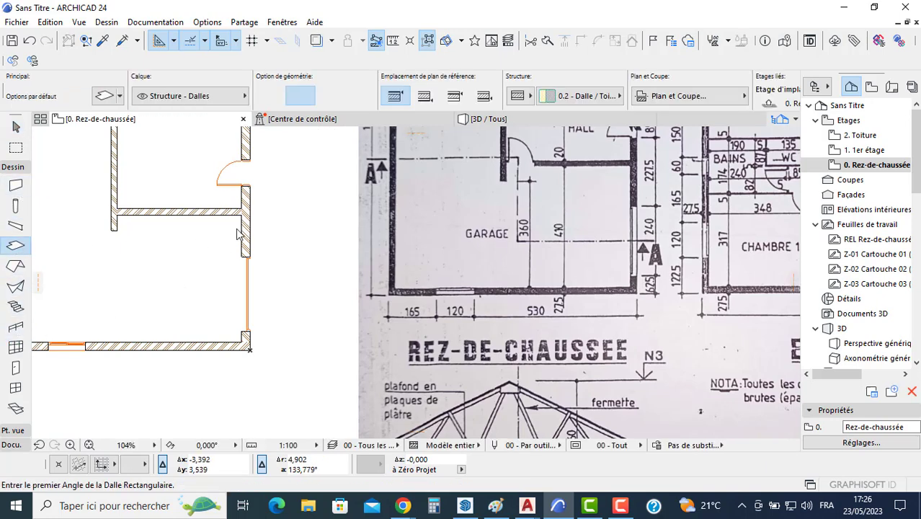
click(450, 46)
Examine the hall staircase on the scanned ground-floor plan and divide 2,4 by 12 in the Windows calculator
middle_drag(620, 194, 574, 330)
scroll(584, 214, up, 1)
scroll(583, 214, up, 3)
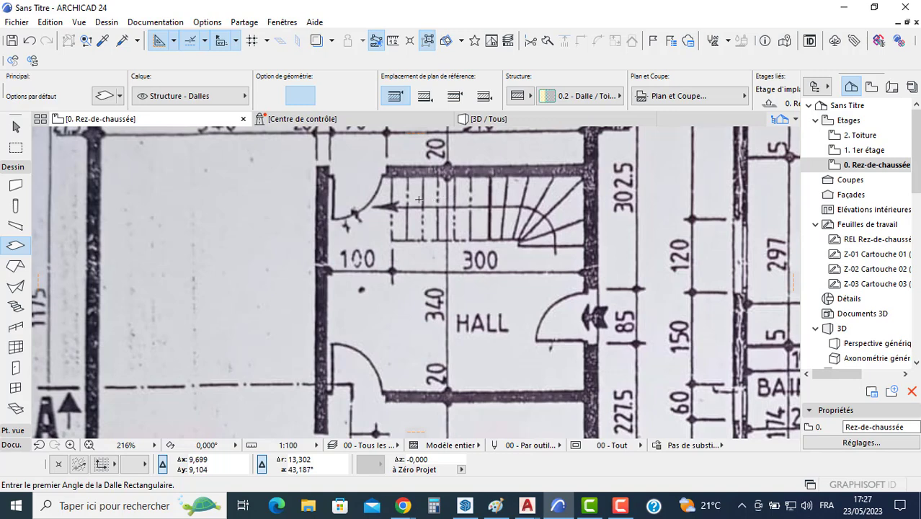
click(433, 505)
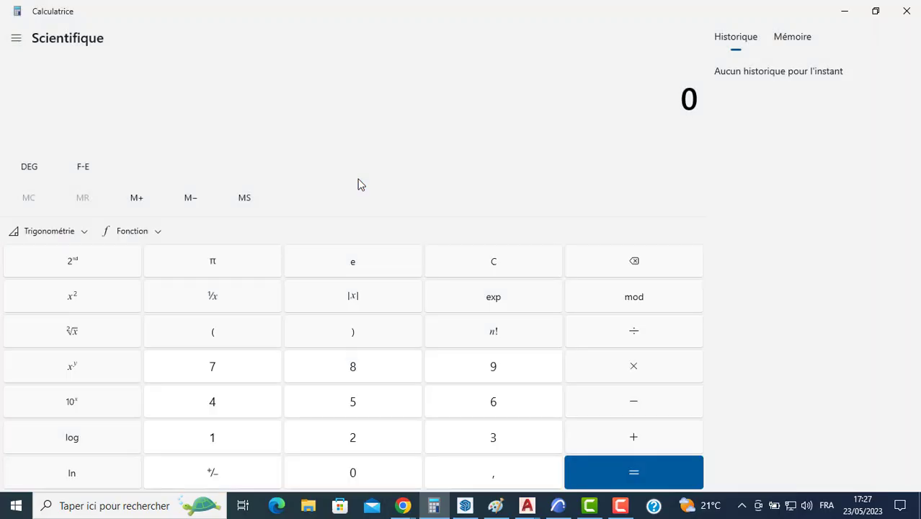
text(,4)
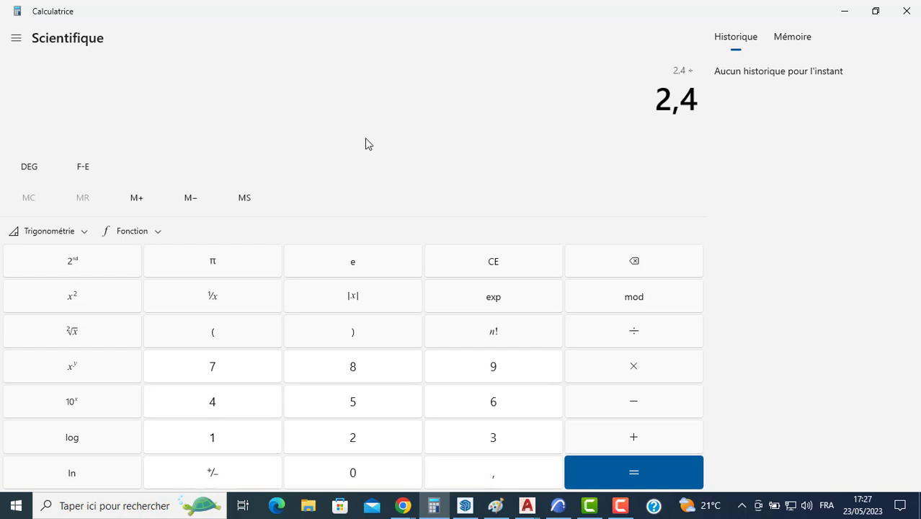
key(Return)
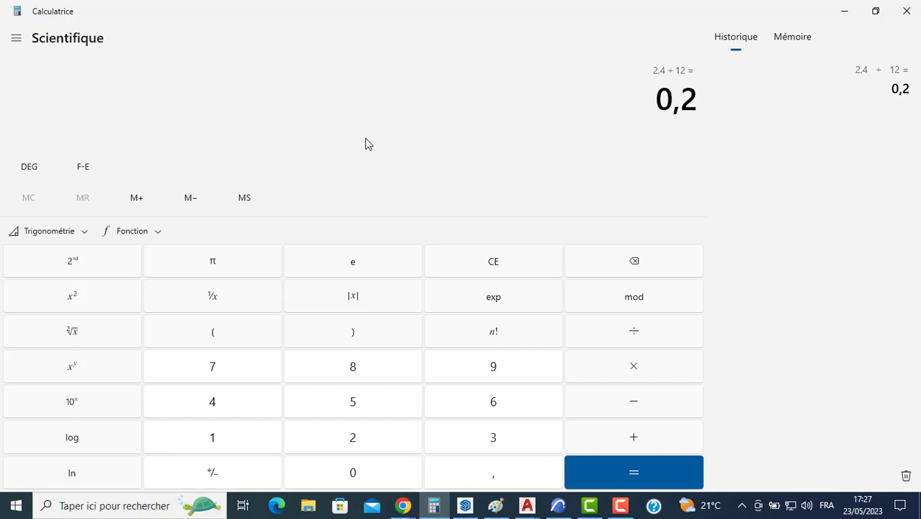
click(844, 13)
Set the default slab to a basic structure with a thickness of 0,200
scroll(146, 281, down, 6)
middle_drag(80, 271, 282, 282)
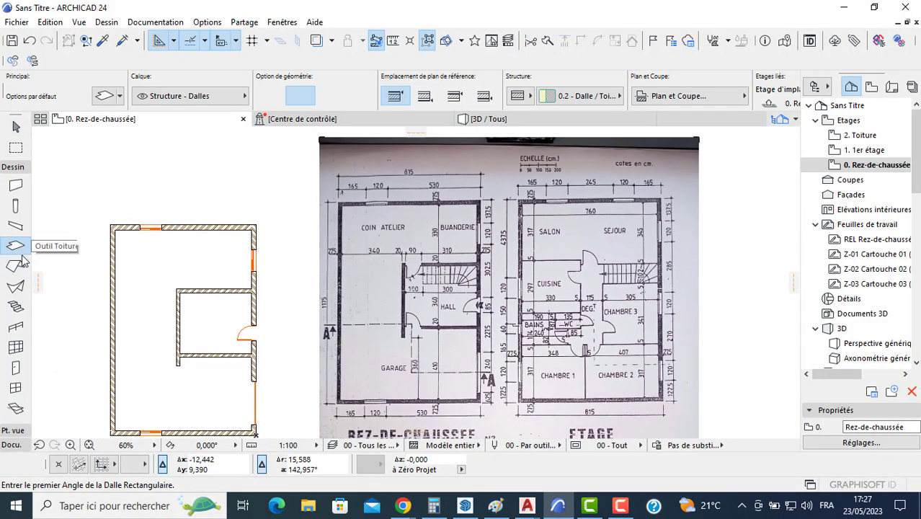
scroll(233, 317, up, 5)
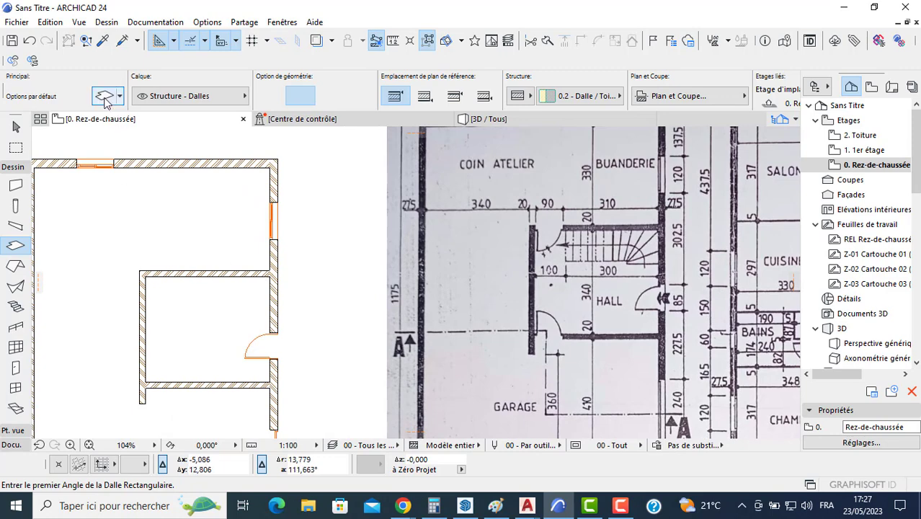
click(110, 100)
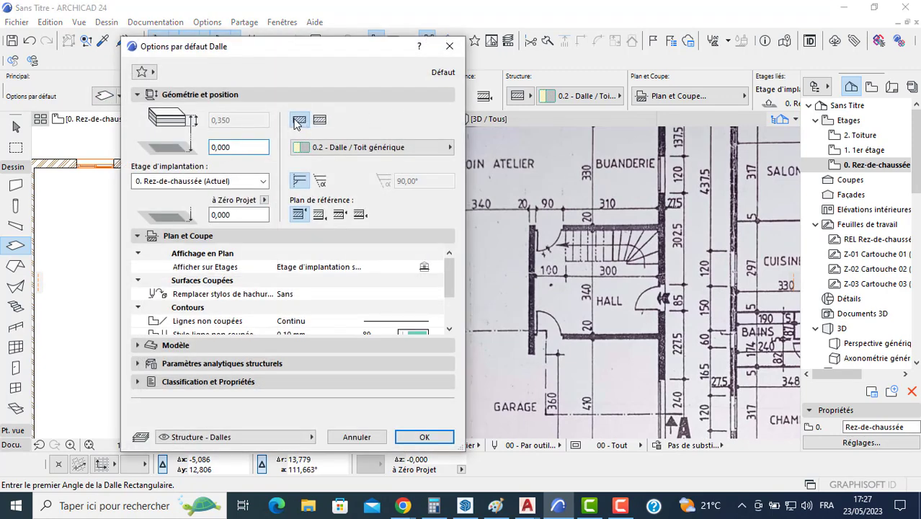
click(298, 120)
click(251, 121)
text(200)
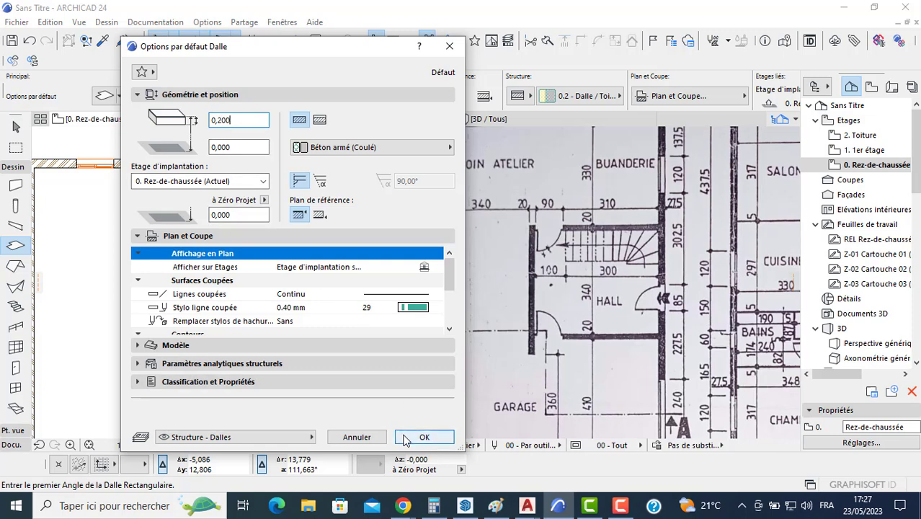
Override all three default slab surfaces with linked Béton - Brut and accept the settings
click(180, 345)
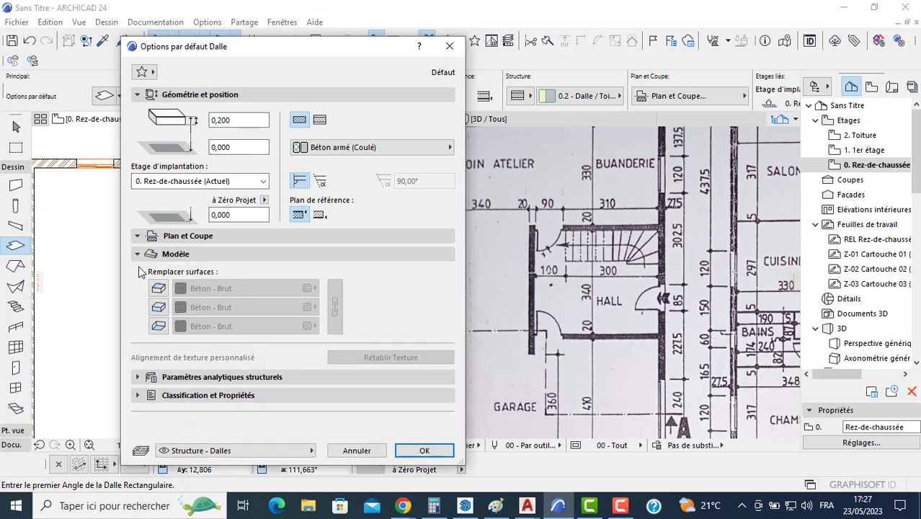
click(158, 326)
click(159, 307)
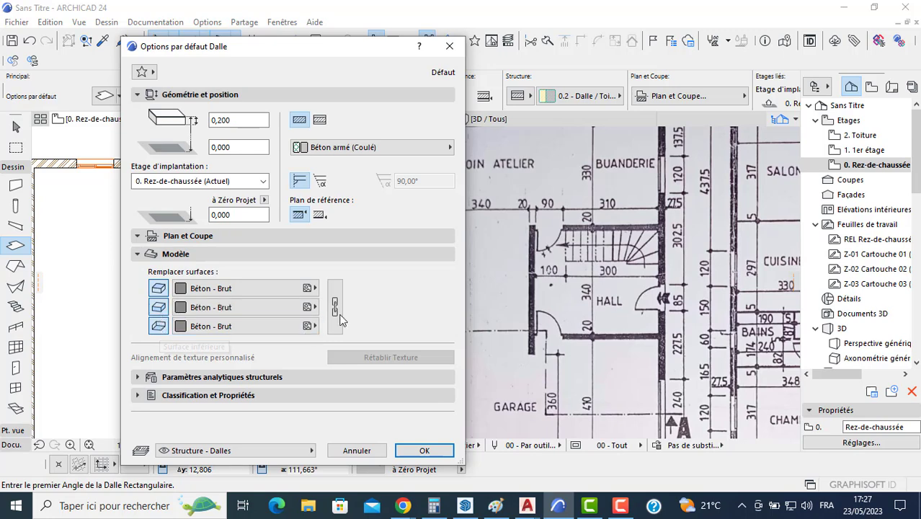
click(425, 452)
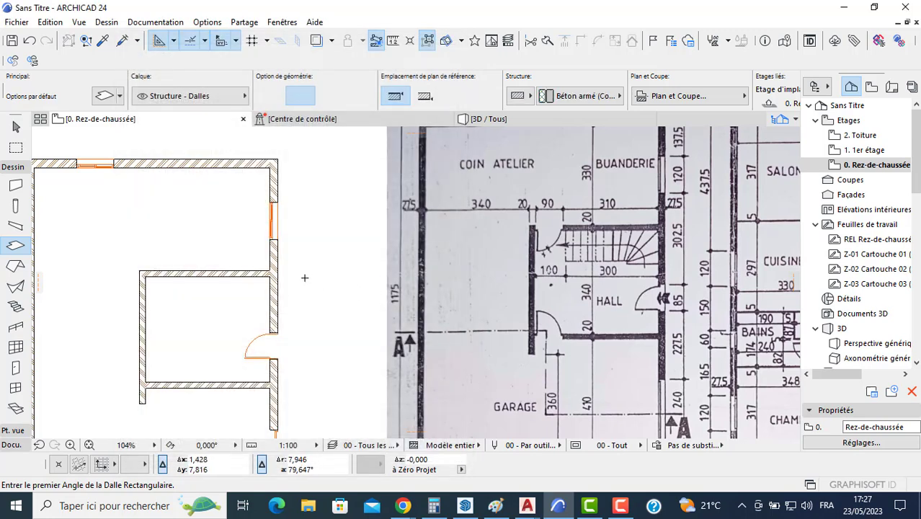
Draw a rectangular slab 1,000 by 1,02 in the hall's inner corner where the stair wall meets the exterior wall
scroll(357, 280, up, 5)
scroll(357, 279, down, 5)
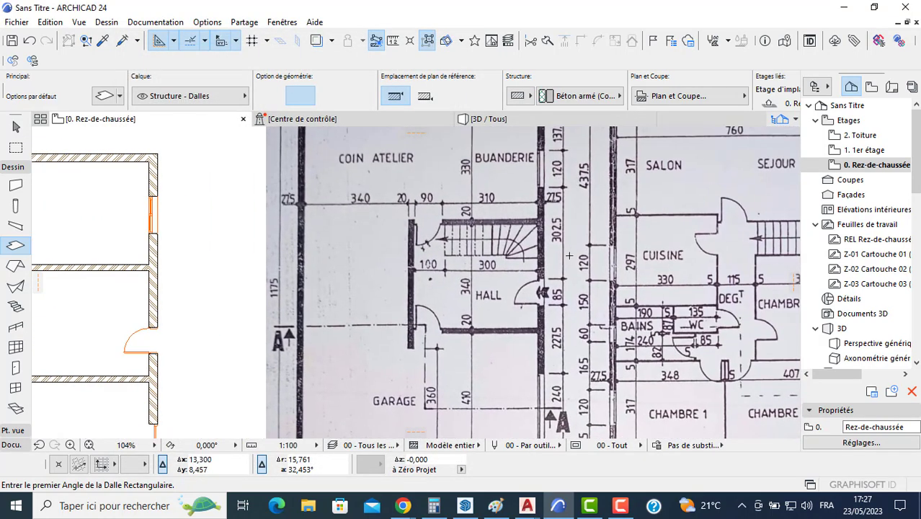
scroll(678, 239, up, 3)
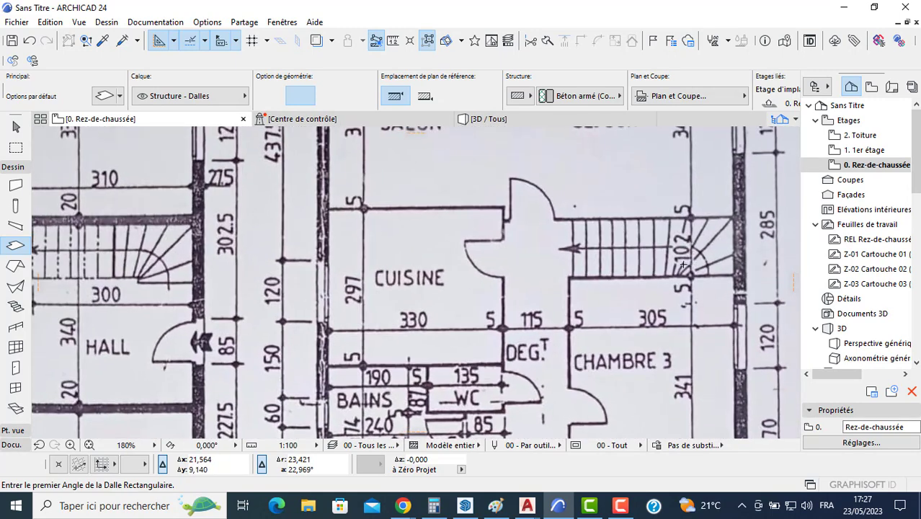
scroll(561, 268, down, 4)
scroll(465, 288, up, 3)
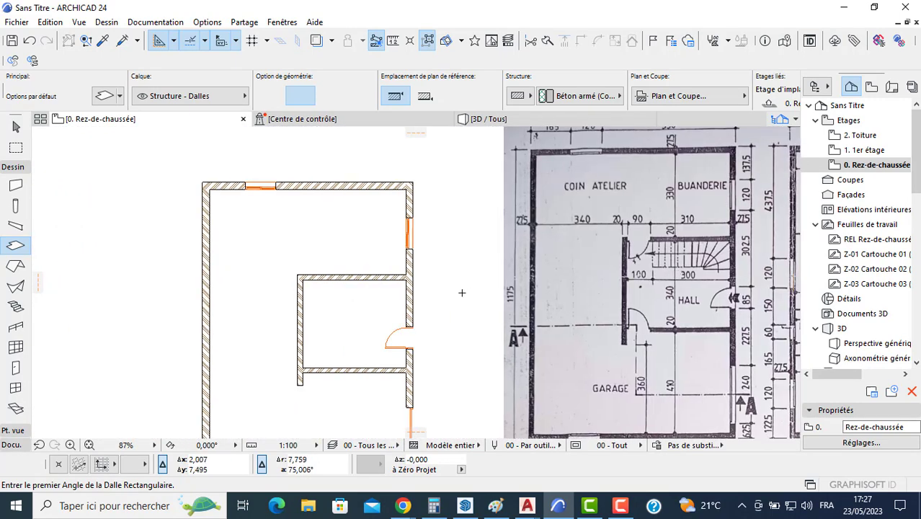
click(374, 272)
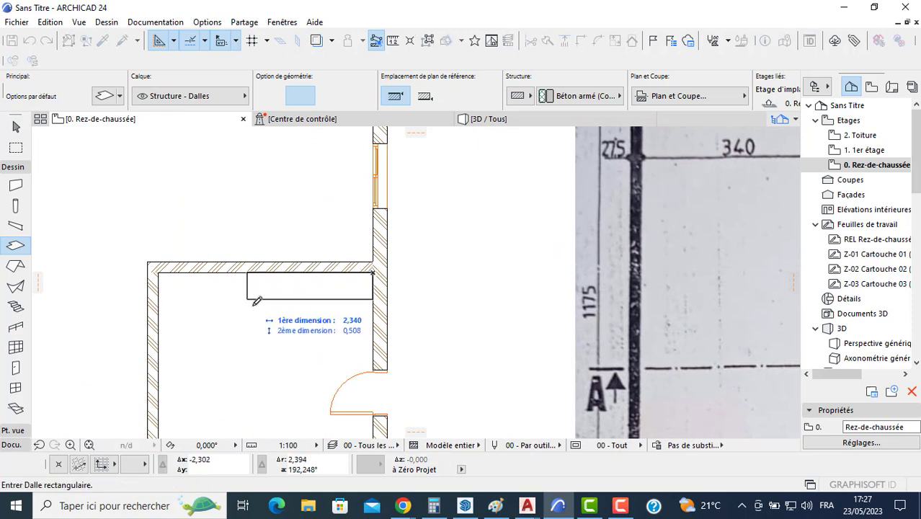
text(1)
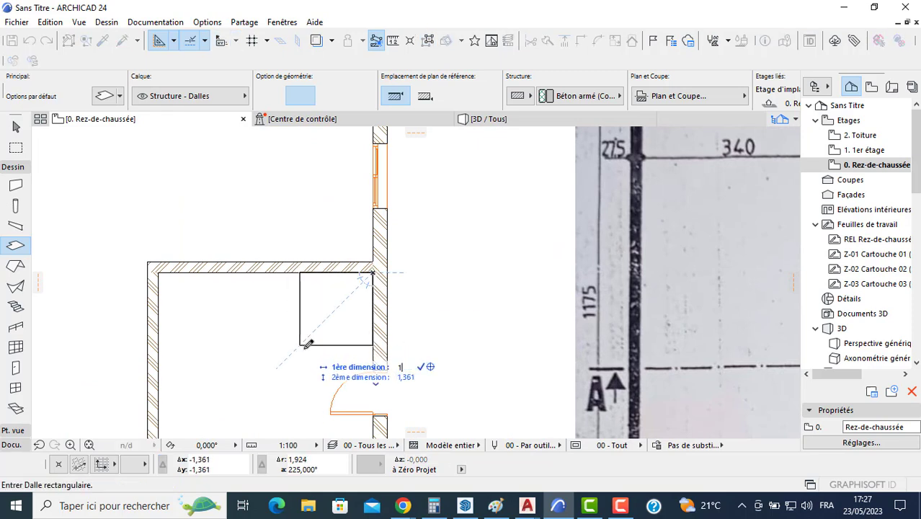
key(Tab)
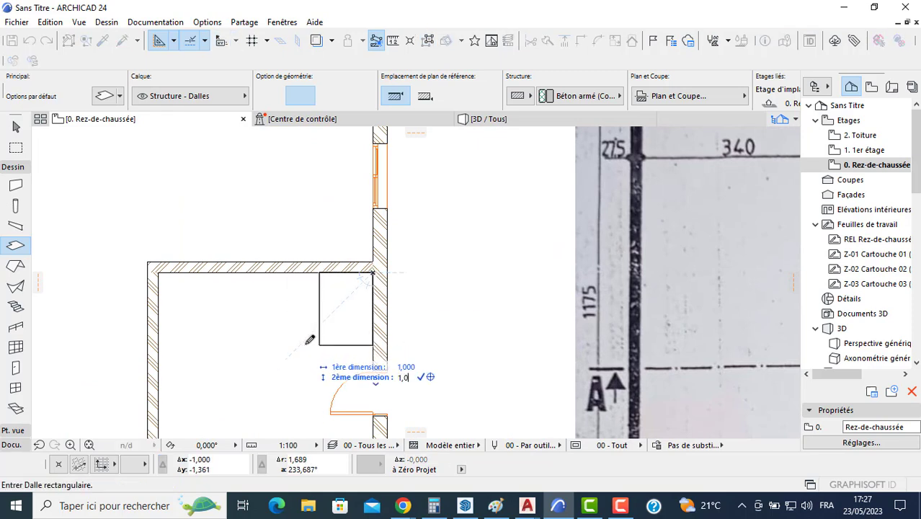
text(1,02)
key(Return)
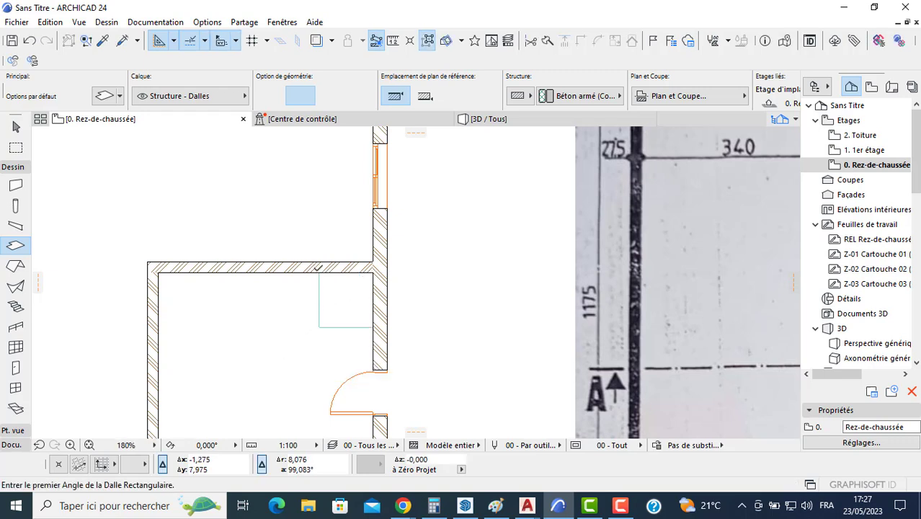
Draw a 0,250 wide tread slab along the stair wall next to the corner slab, matching its depth
click(319, 268)
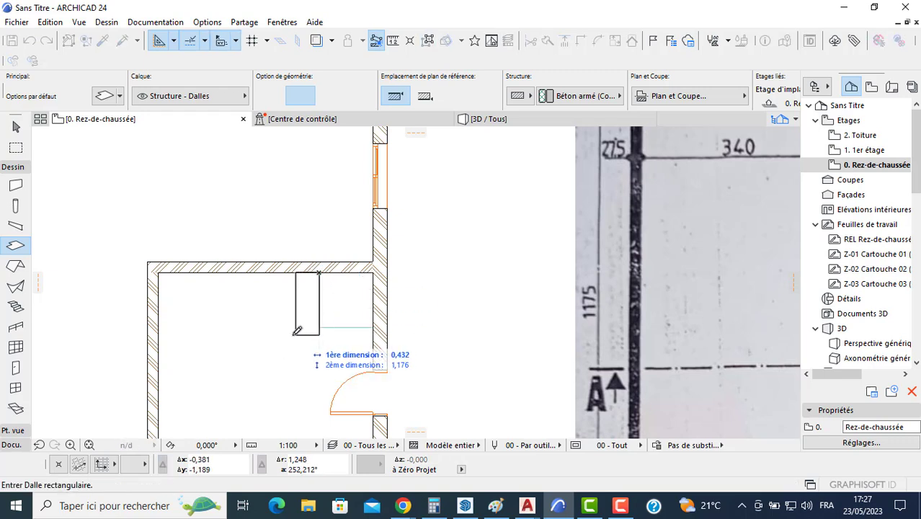
text(0)
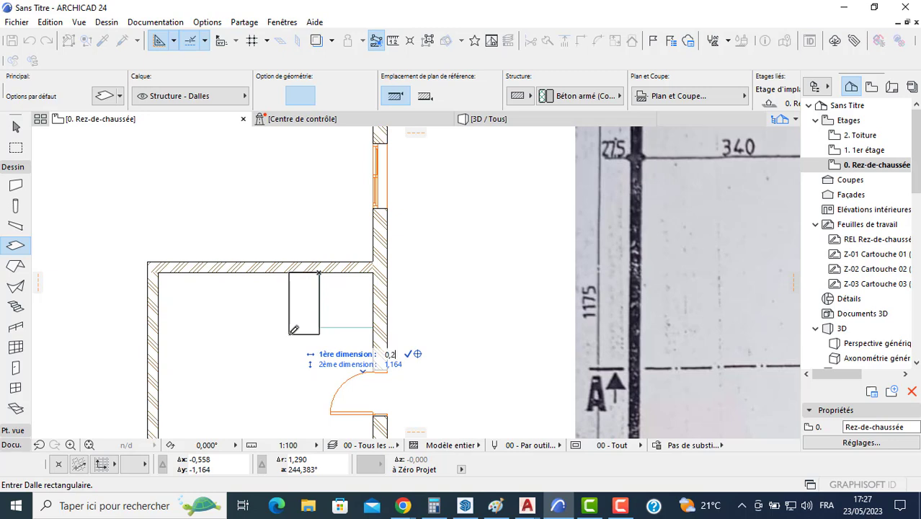
key(Tab)
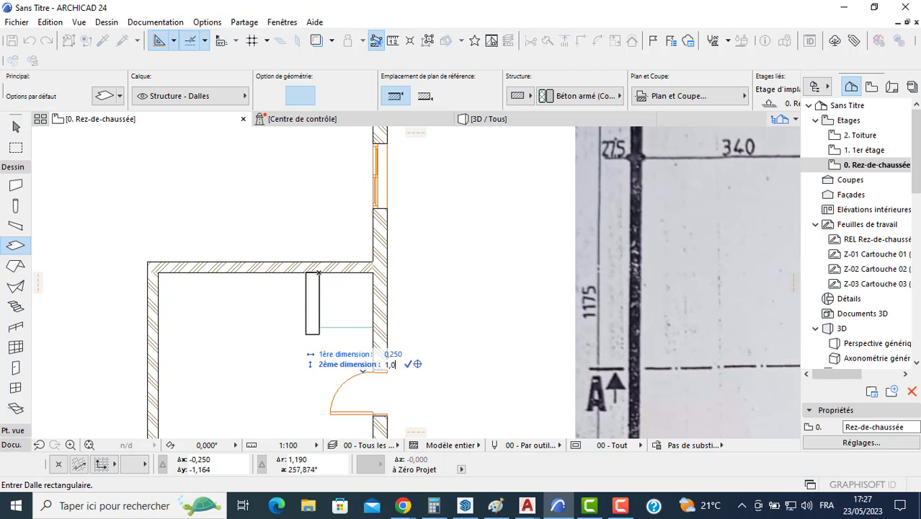
key(Return)
key(Escape)
Make seven copies of the tread slab edge to edge along the stair wall, away from the corner slab
click(319, 328)
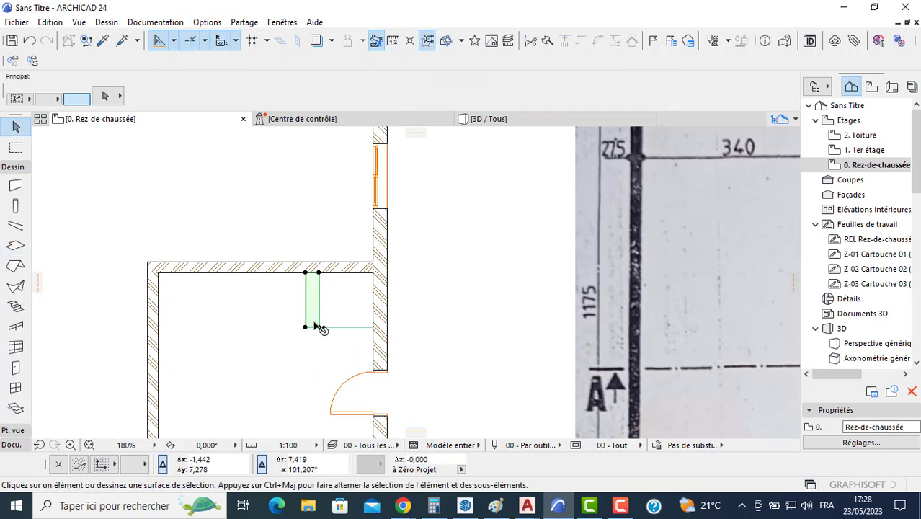
click(319, 328)
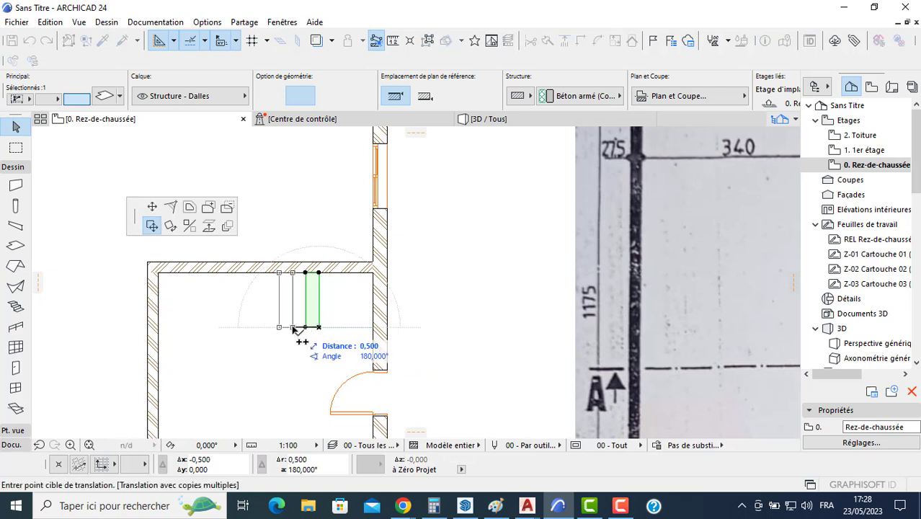
click(280, 328)
click(266, 328)
click(252, 328)
click(238, 328)
click(225, 328)
key(Escape)
key(Escape)
Split the square corner slab from its inner corner at the treads to the midpoint of its edge on the stair wall
click(345, 305)
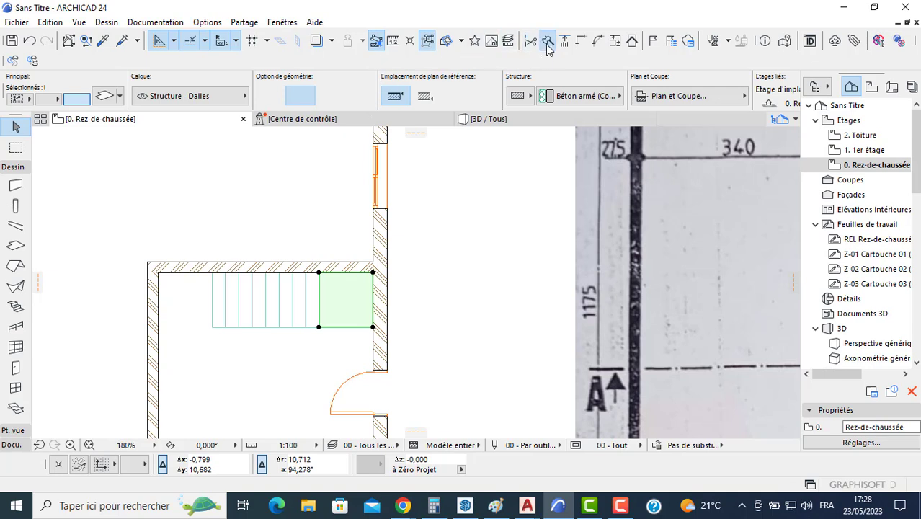
click(531, 41)
click(319, 327)
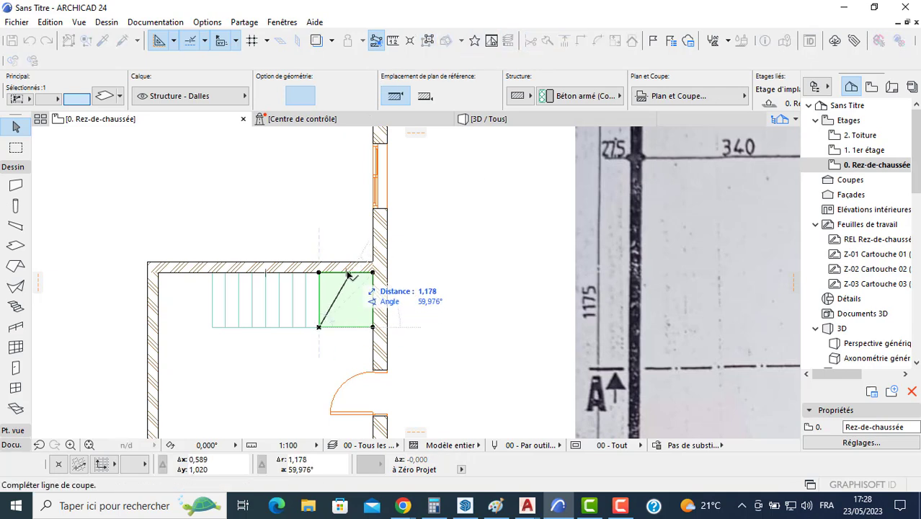
click(346, 273)
click(358, 291)
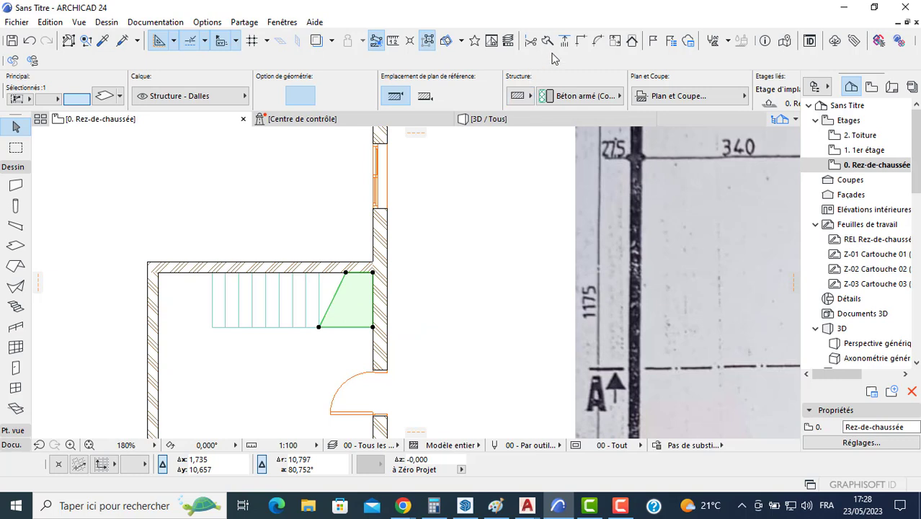
Split the rest of the corner slab into three more winders, along the diagonal and to the exterior-wall edge's midpoint
click(546, 41)
click(319, 327)
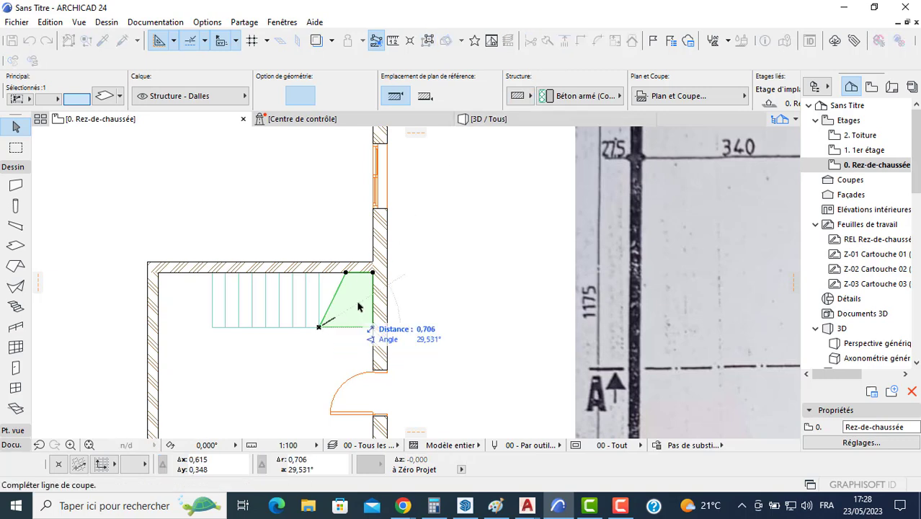
click(372, 272)
click(380, 288)
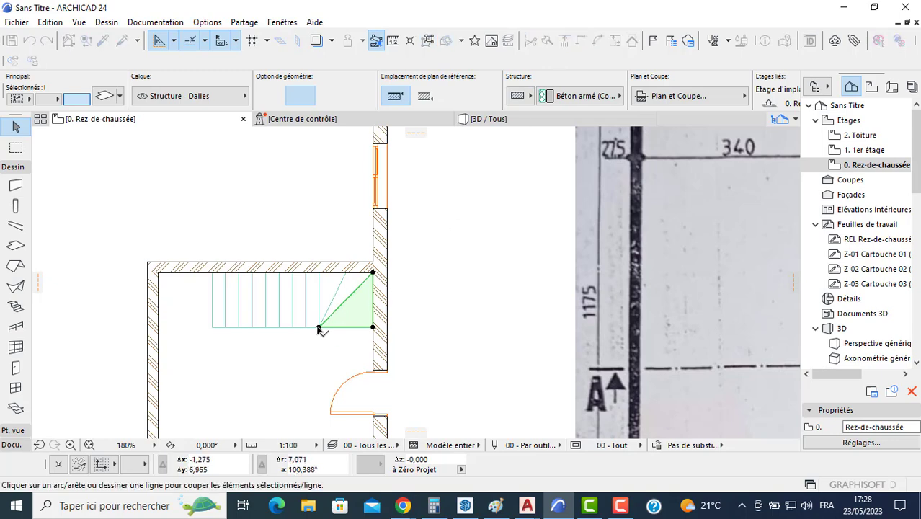
click(318, 328)
click(373, 300)
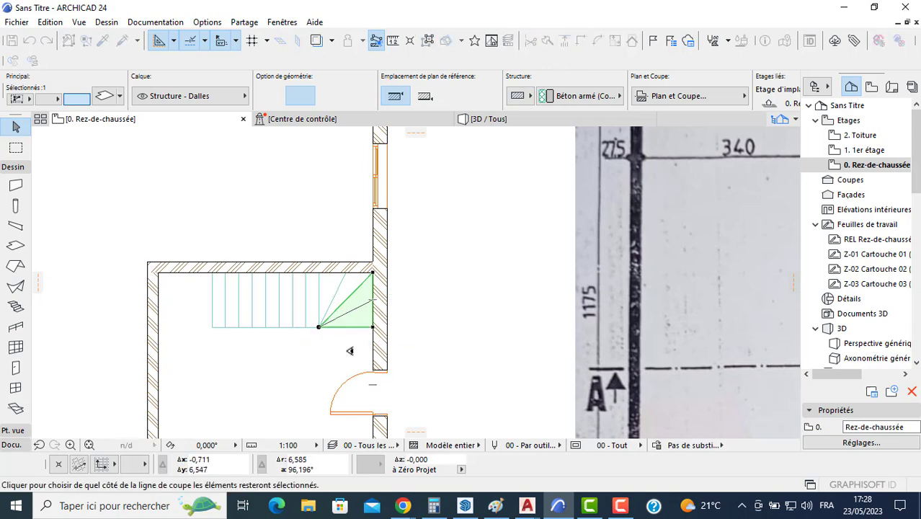
click(351, 349)
Draw a rectangular floor slab over the whole ground floor between opposite outer wall corners, keeping the default slab settings
scroll(432, 289, down, 5)
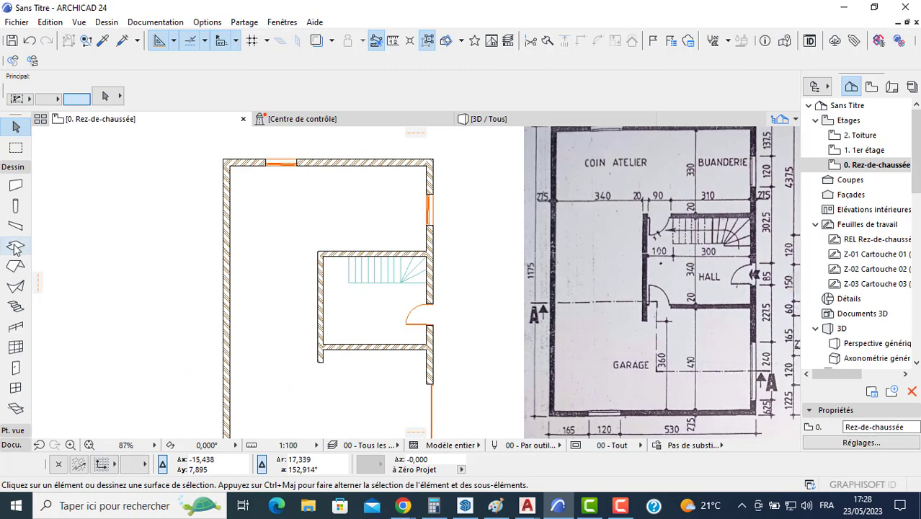
click(16, 246)
key(ctrl+t)
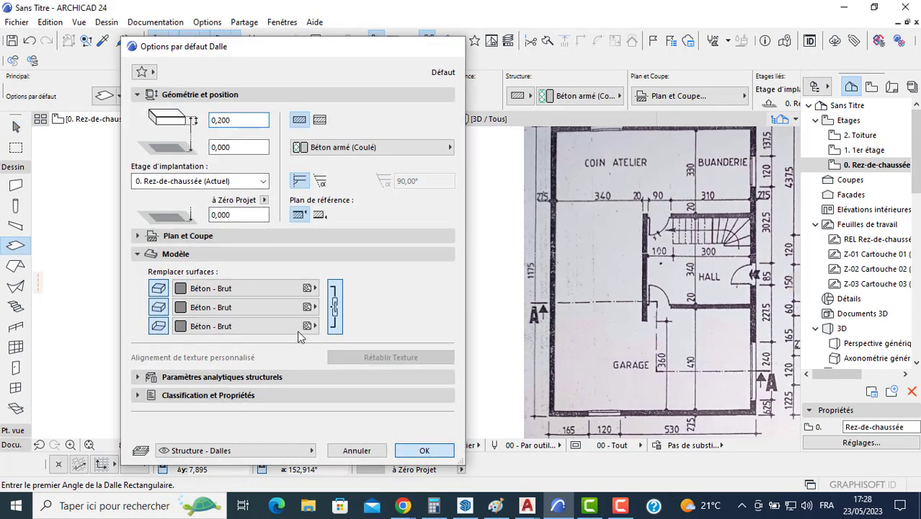
key(Return)
click(222, 157)
scroll(285, 263, down, 4)
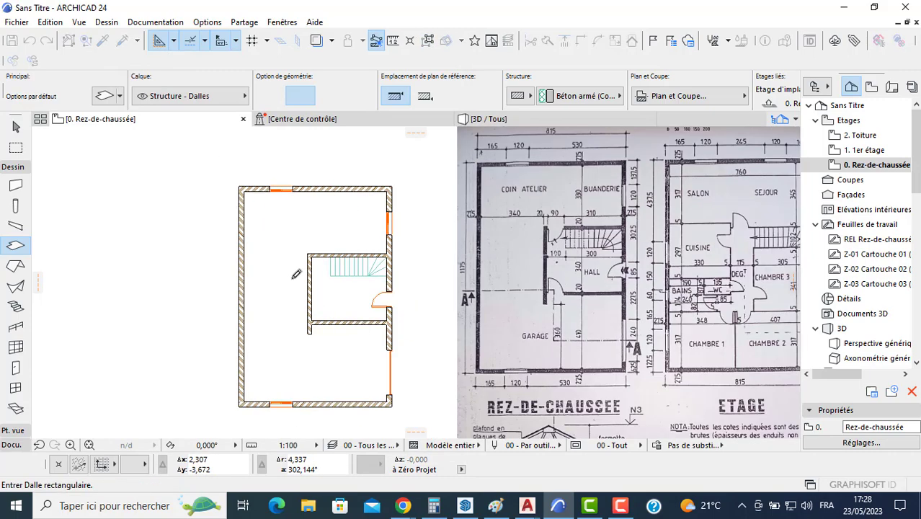
middle_drag(312, 310, 277, 235)
scroll(331, 293, up, 3)
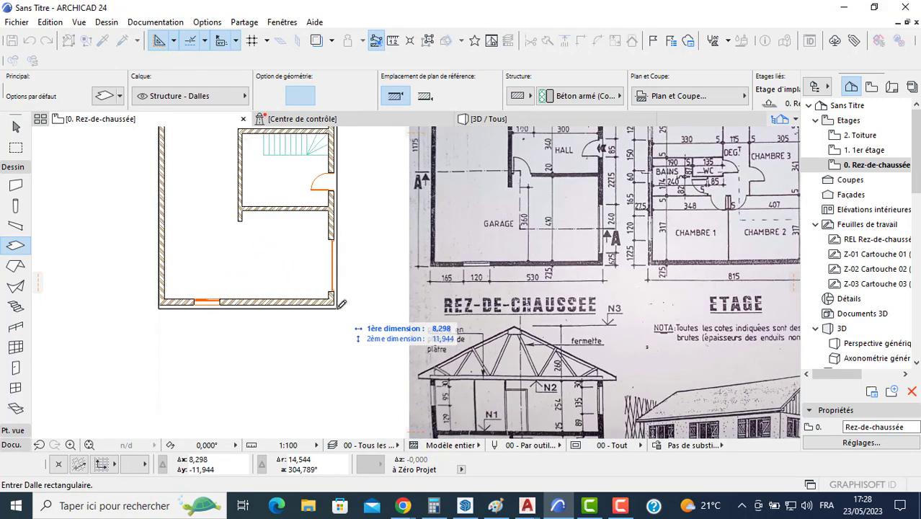
click(336, 307)
middle_drag(302, 228, 319, 302)
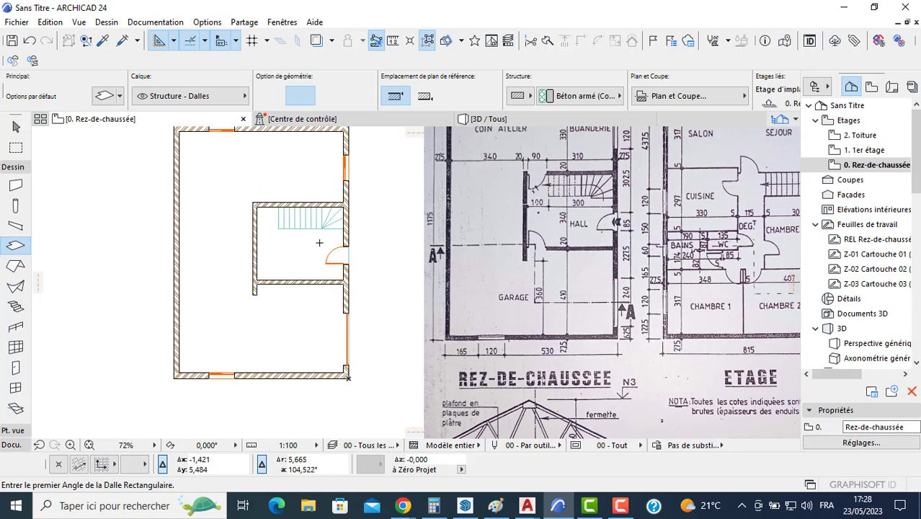
Inspect the hall's stair slabs against the floor slab in the 3D view
scroll(330, 219, up, 6)
key(Escape)
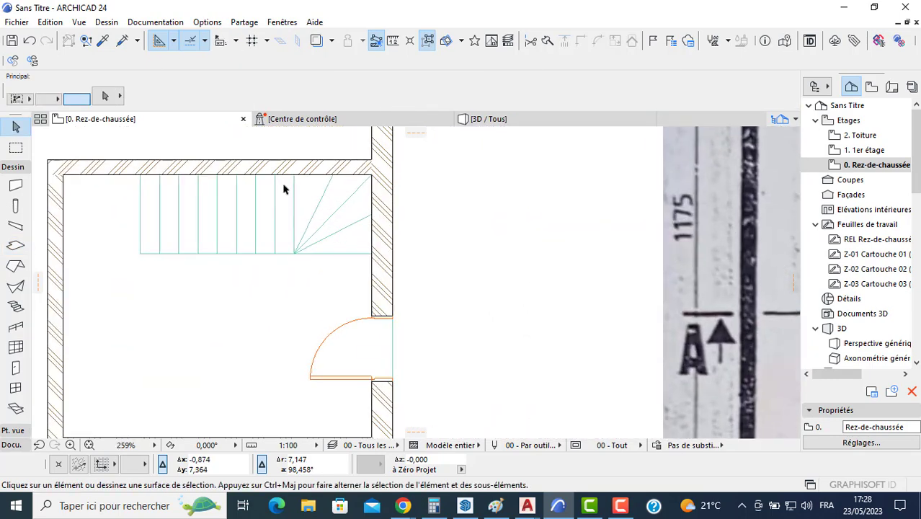
click(475, 122)
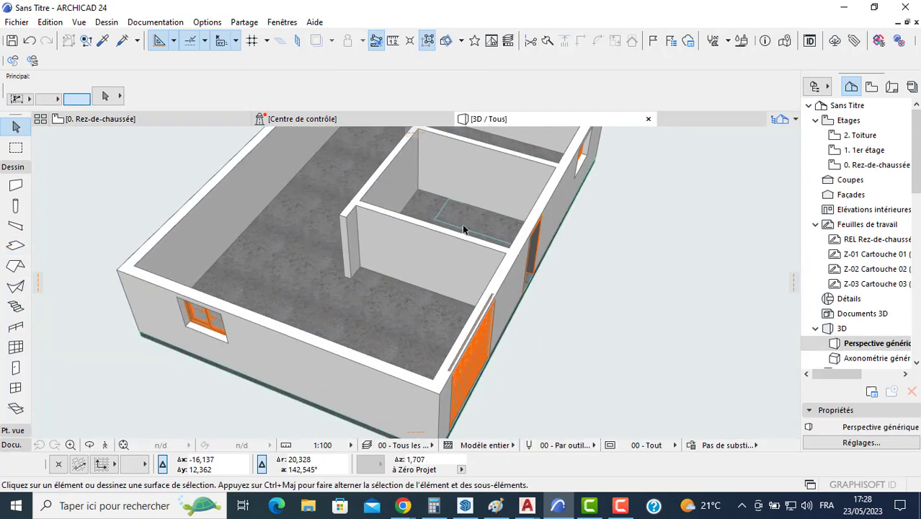
scroll(441, 209, up, 5)
scroll(455, 224, up, 5)
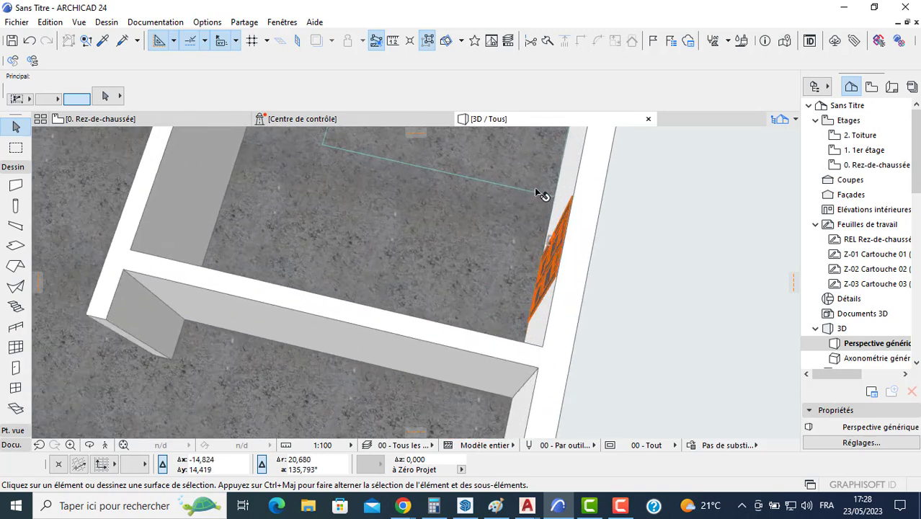
click(539, 240)
scroll(504, 263, up, 5)
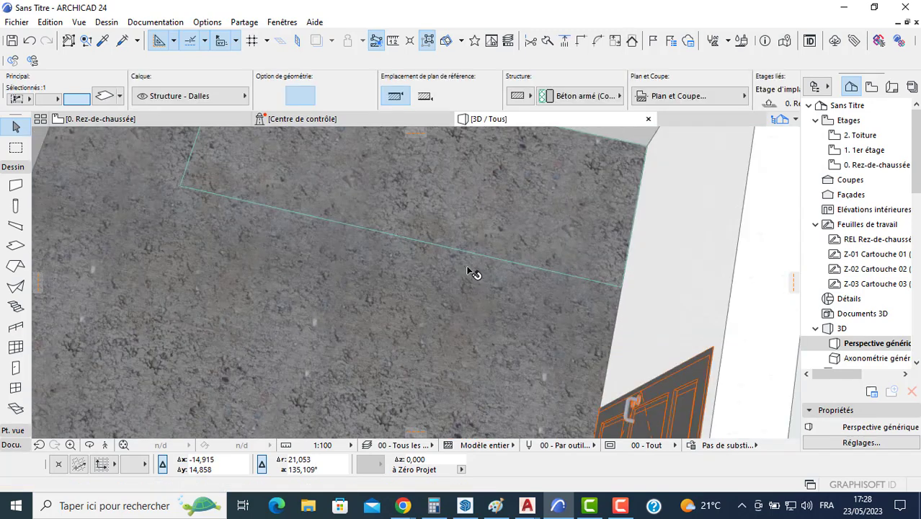
Select all slabs except the ground-floor slab and set their elevation relative to project zero to 0,2
click(15, 246)
key(ctrl+a)
shift+click(210, 309)
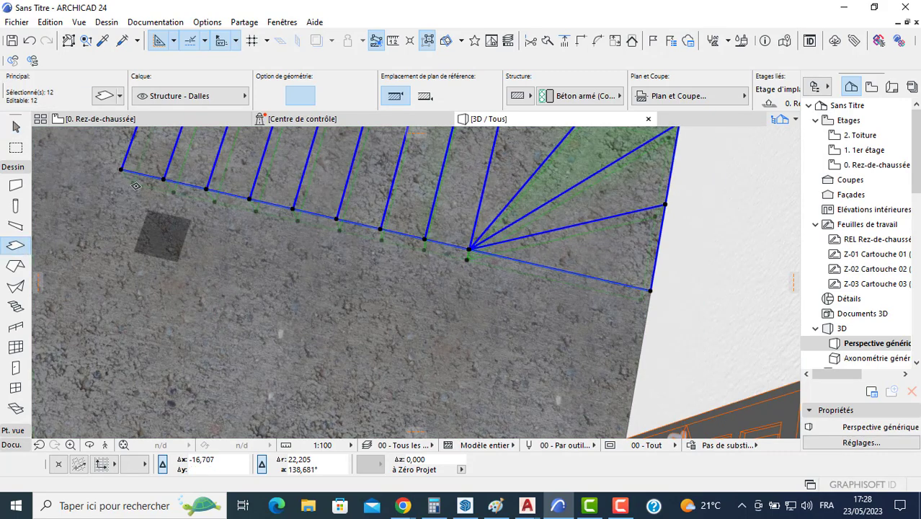
key(ctrl+t)
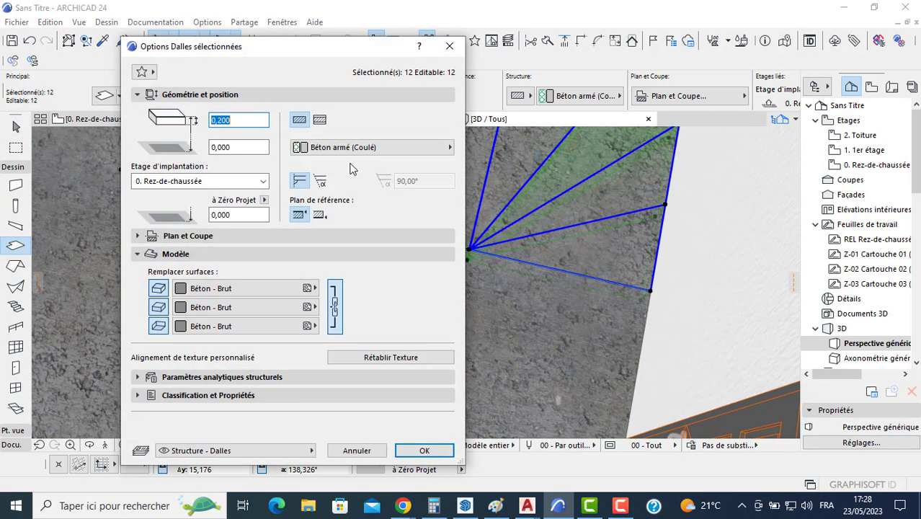
click(249, 209)
text(0,2)
key(Return)
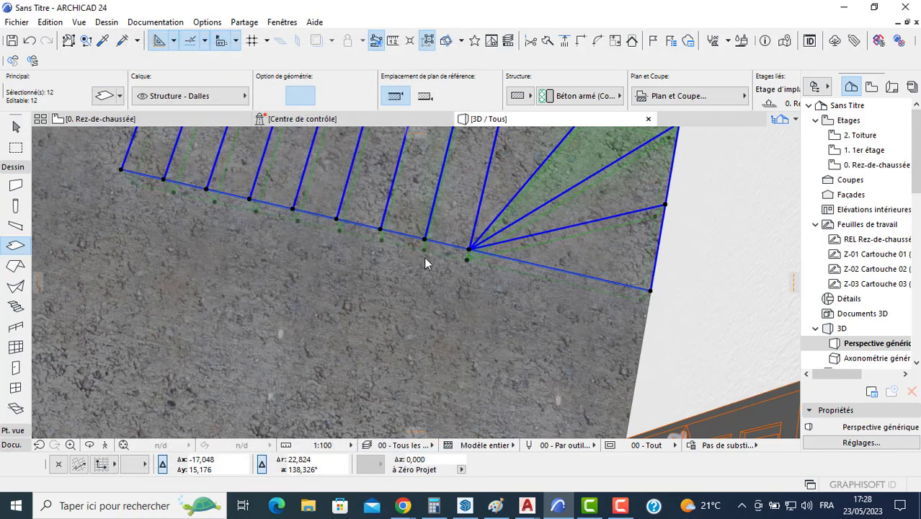
Raise the second and third winder slabs vertically so each one sits on top of the winder before it
scroll(498, 229, up, 2)
key(Escape)
key(Escape)
click(573, 204)
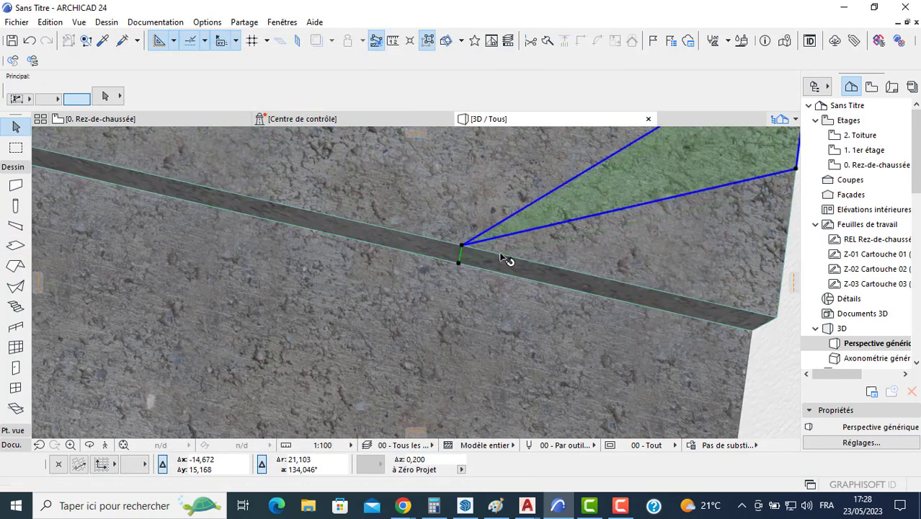
click(460, 263)
click(461, 245)
click(553, 170)
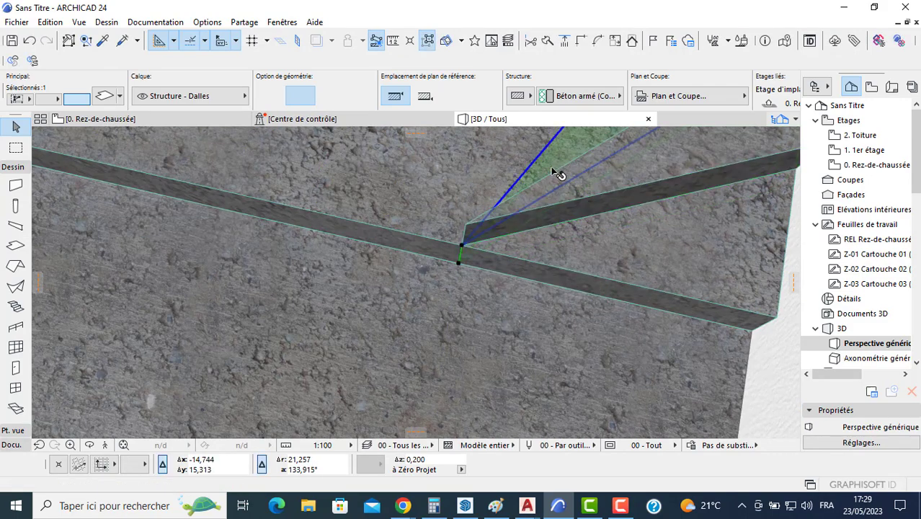
click(459, 264)
click(468, 228)
Raise the fourth winder slab vertically by 0,600 onto the top corner of the third winder
scroll(469, 219, up, 8)
scroll(463, 215, down, 2)
scroll(462, 215, down, 4)
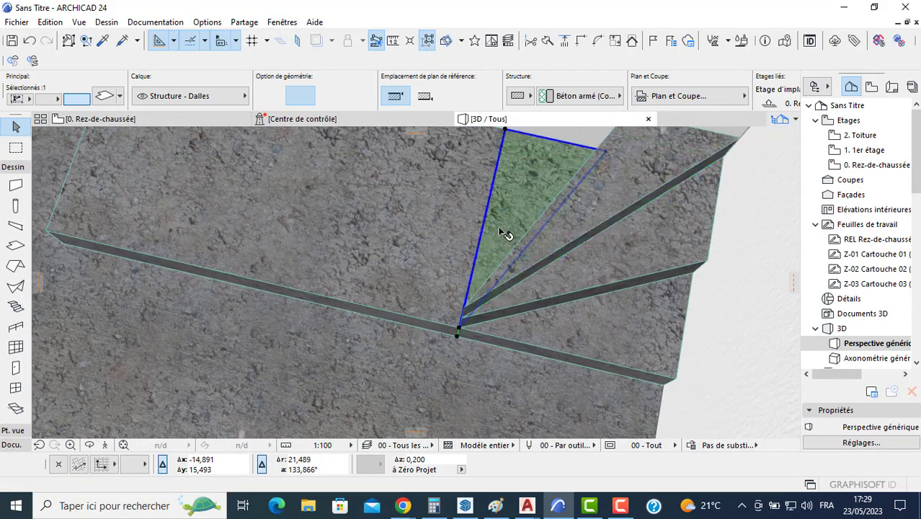
click(457, 335)
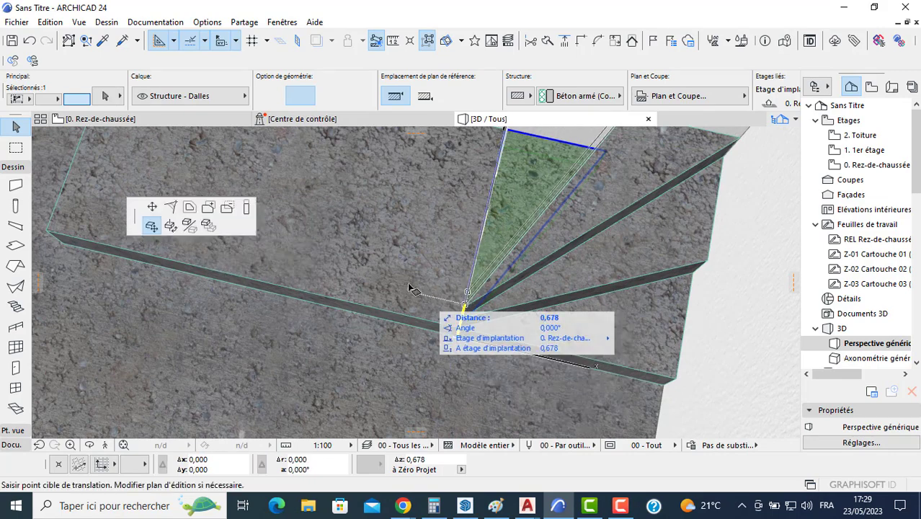
shift+middle_drag(476, 306, 392, 244)
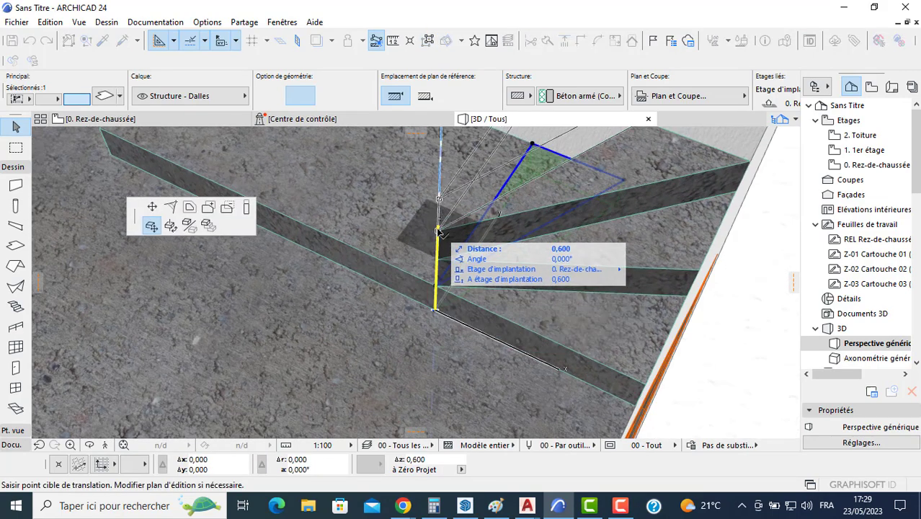
click(438, 230)
Raise the first two straight step slabs onto the steps before them, the second by 1,000, and check its elevation settings
click(436, 309)
click(435, 311)
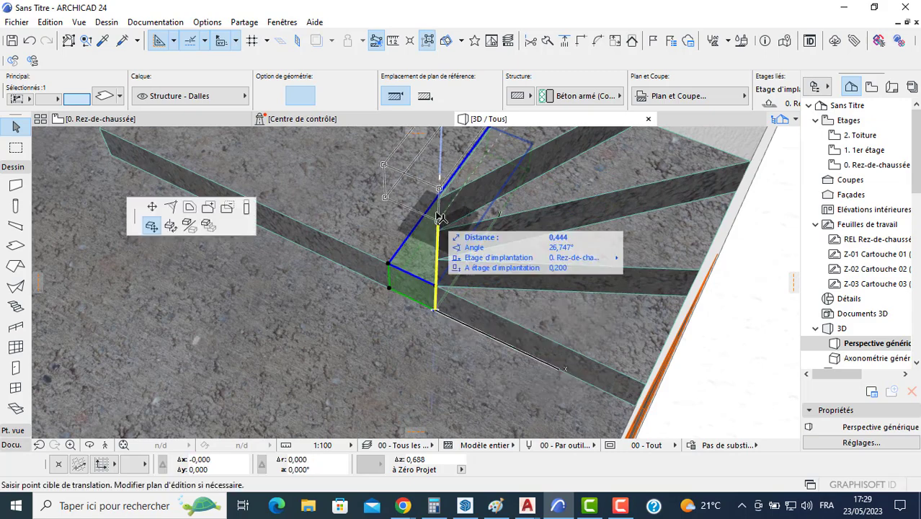
click(438, 200)
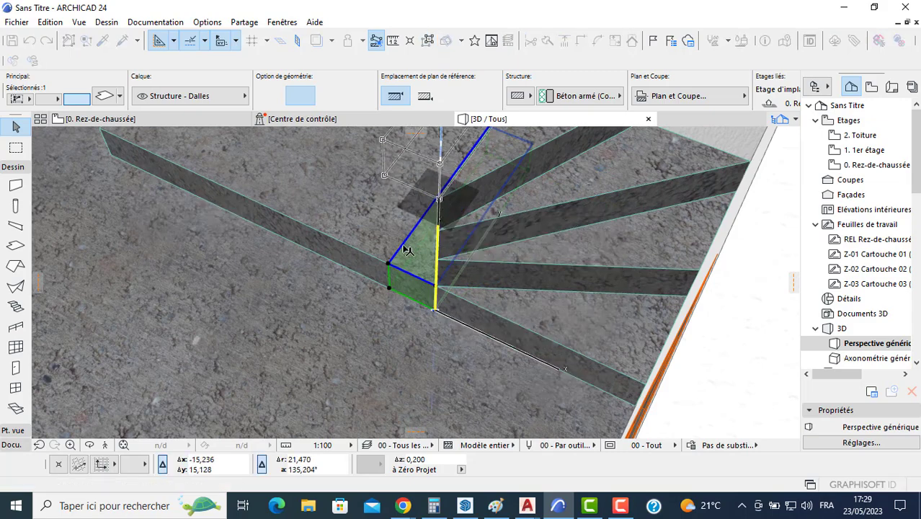
click(389, 289)
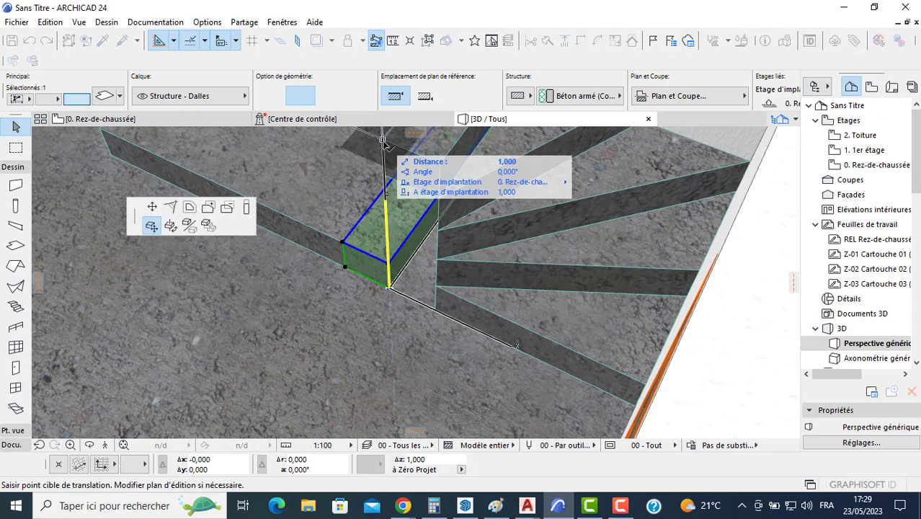
click(384, 144)
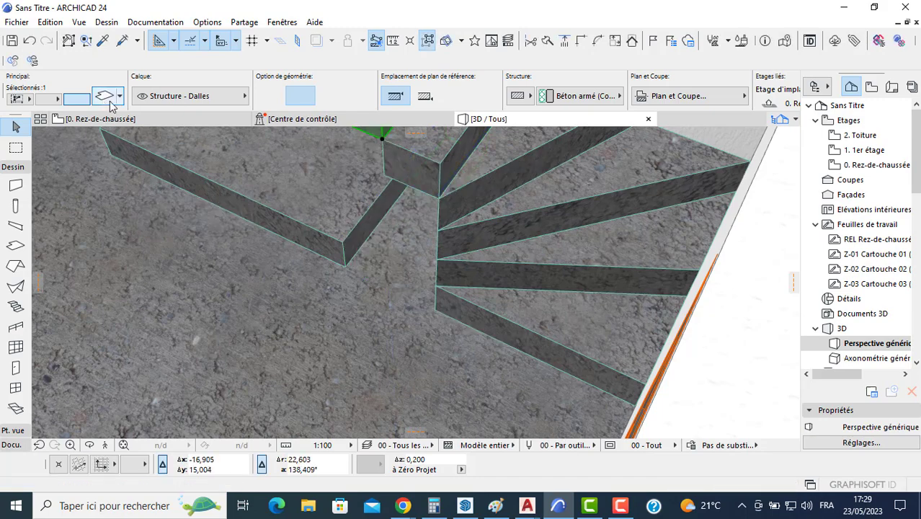
key(ctrl+t)
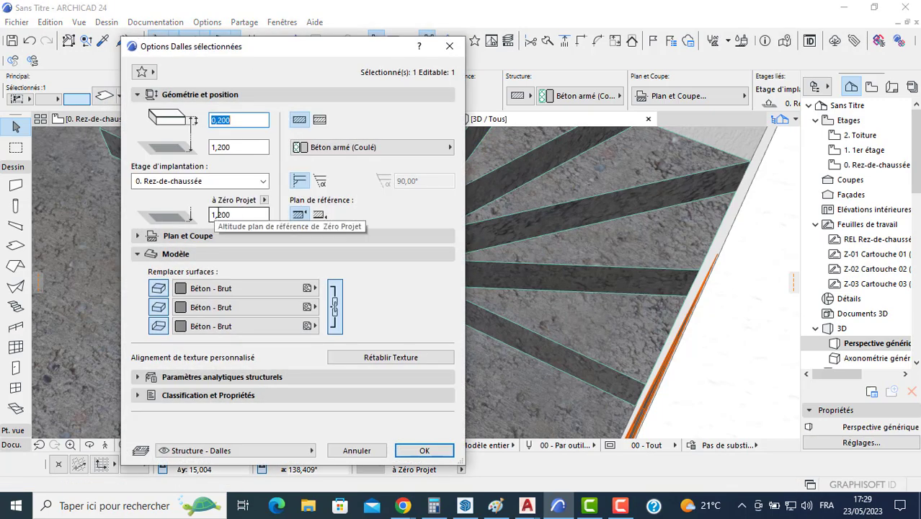
key(Escape)
Raise the third and fourth straight step slabs vertically, each onto the top corner of the step before it
shift+middle_drag(481, 210, 403, 312)
click(382, 351)
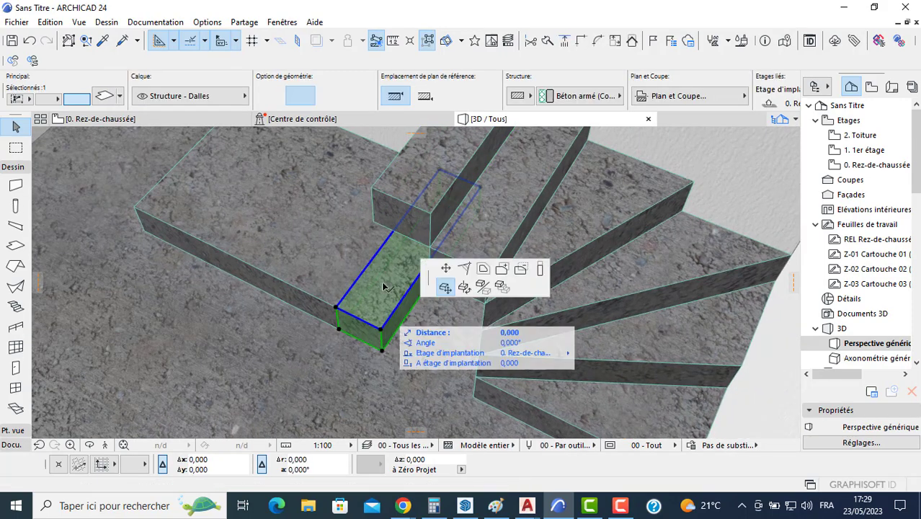
click(373, 191)
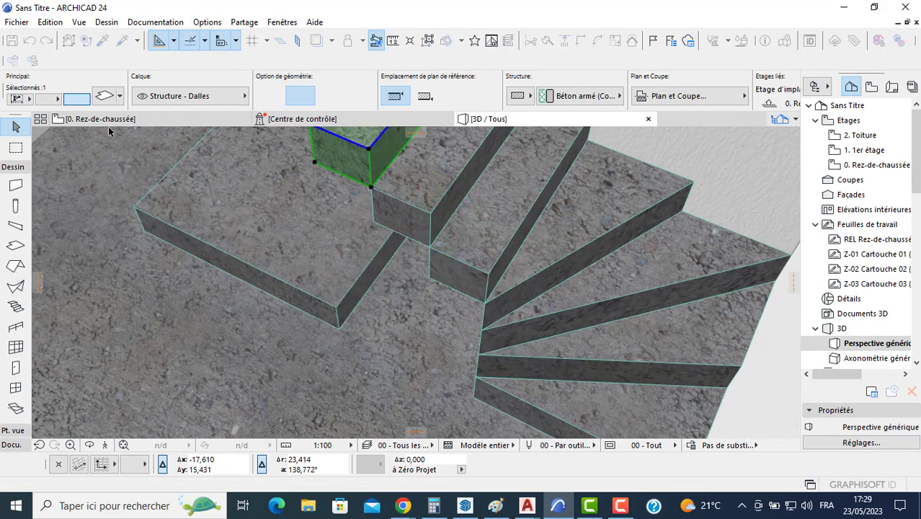
click(341, 328)
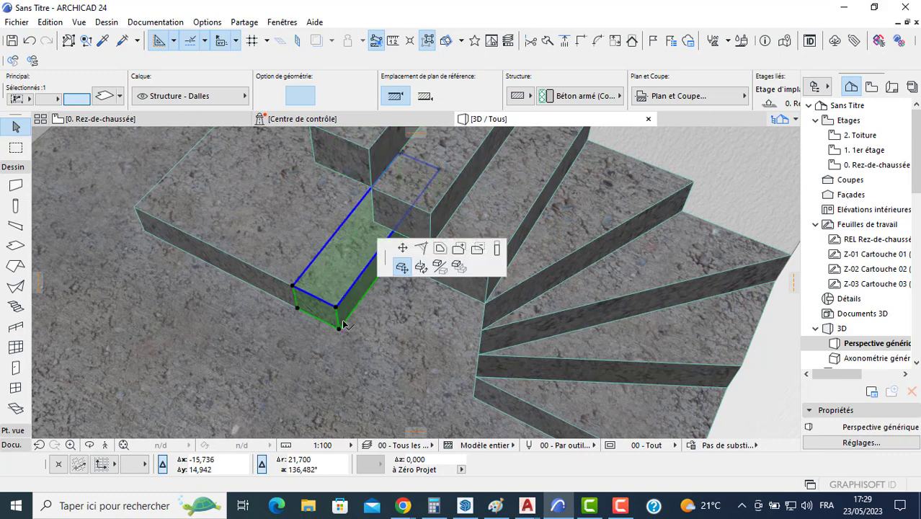
middle_drag(308, 198, 326, 294)
click(336, 258)
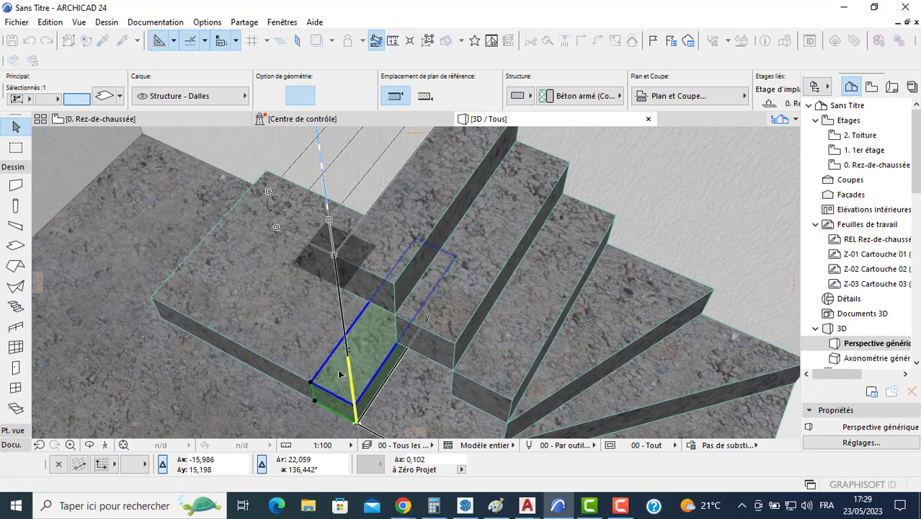
Raise the fifth straight step slab onto the fourth, and the sixth by 1,800 onto the fifth
click(314, 401)
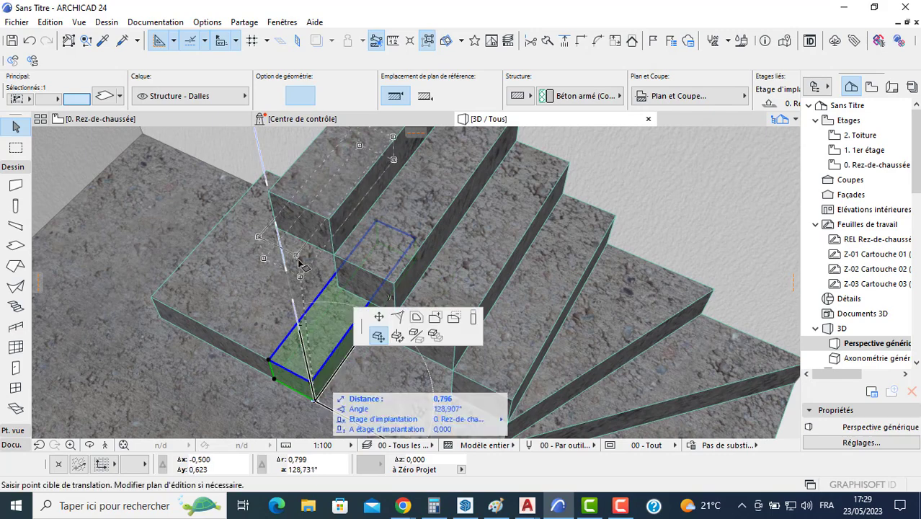
click(271, 193)
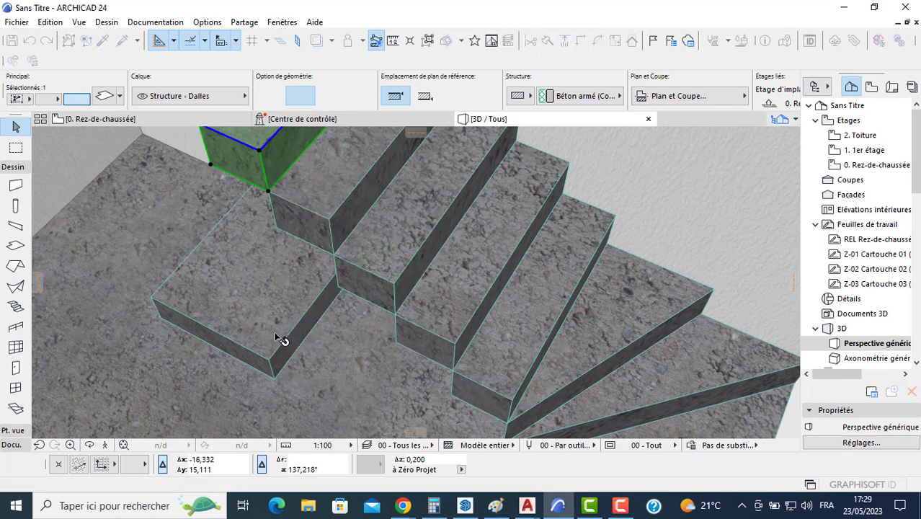
click(275, 380)
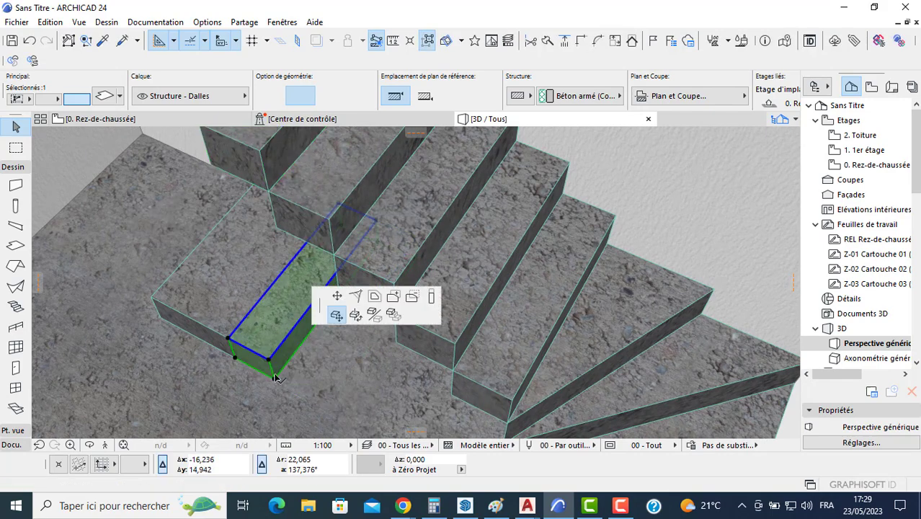
middle_drag(222, 230, 252, 317)
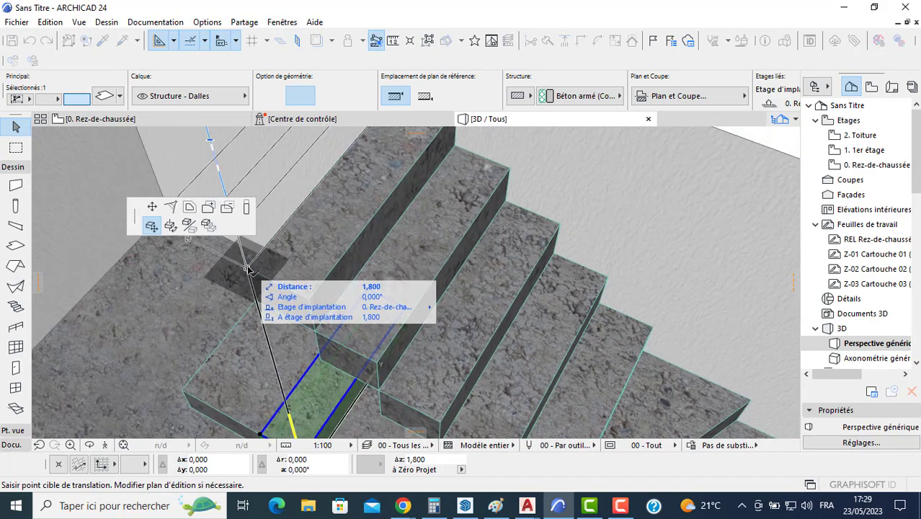
click(248, 268)
Raise the last two straight step slabs vertically, each onto the top corner of the step before it, to finish the flight
click(271, 411)
middle_drag(251, 397, 247, 325)
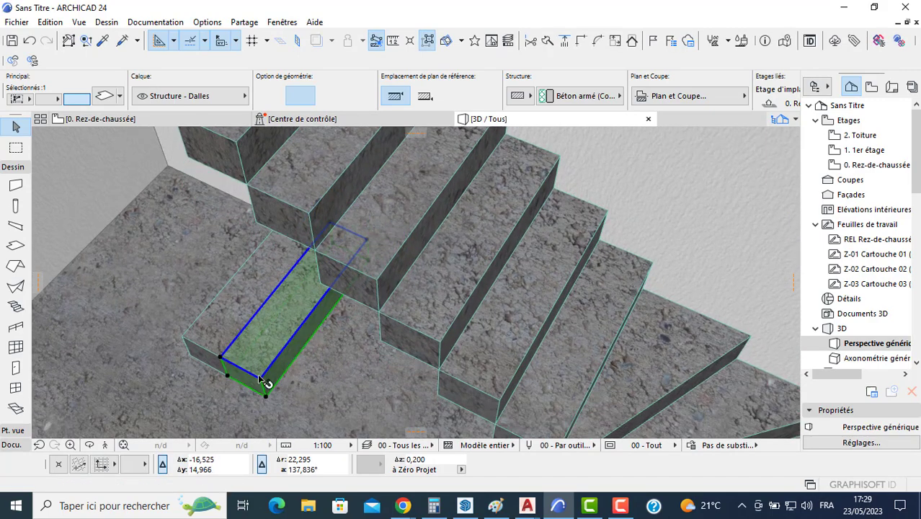
click(265, 397)
middle_drag(221, 280, 270, 364)
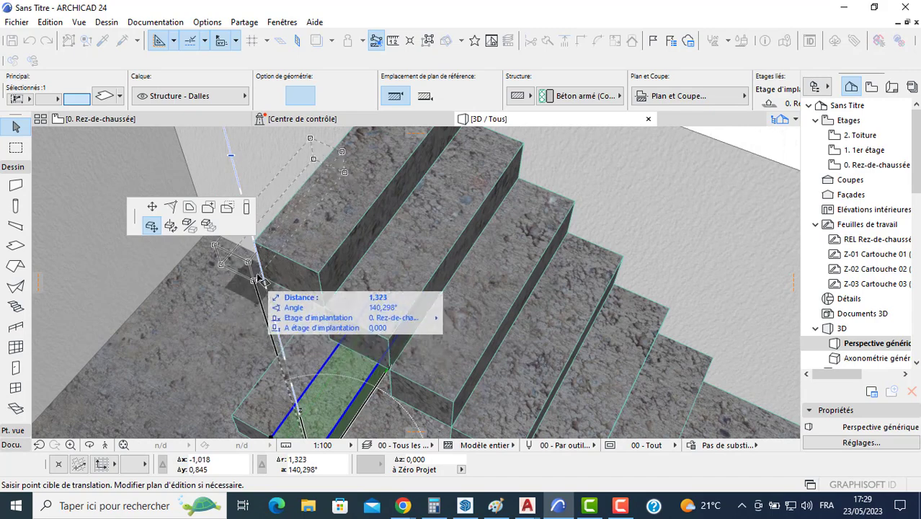
click(254, 241)
click(275, 397)
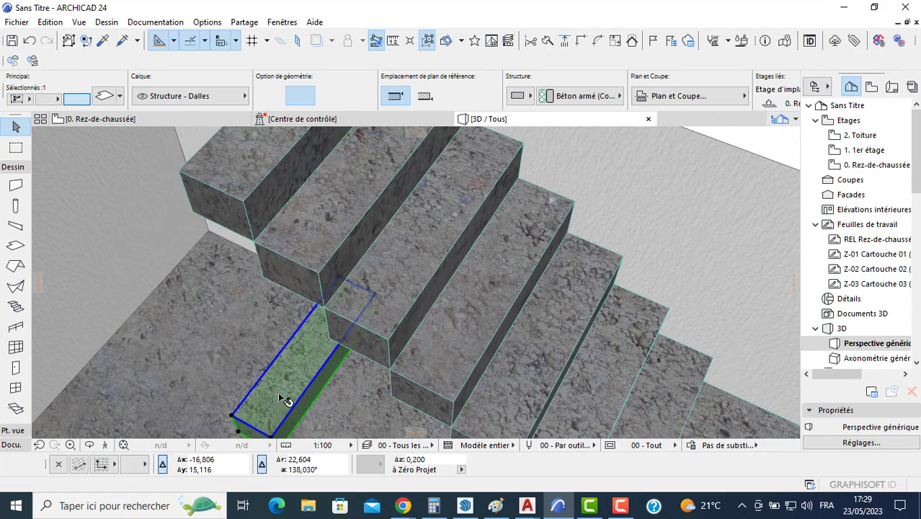
middle_drag(275, 396, 294, 358)
click(288, 377)
middle_drag(284, 295, 345, 394)
click(343, 258)
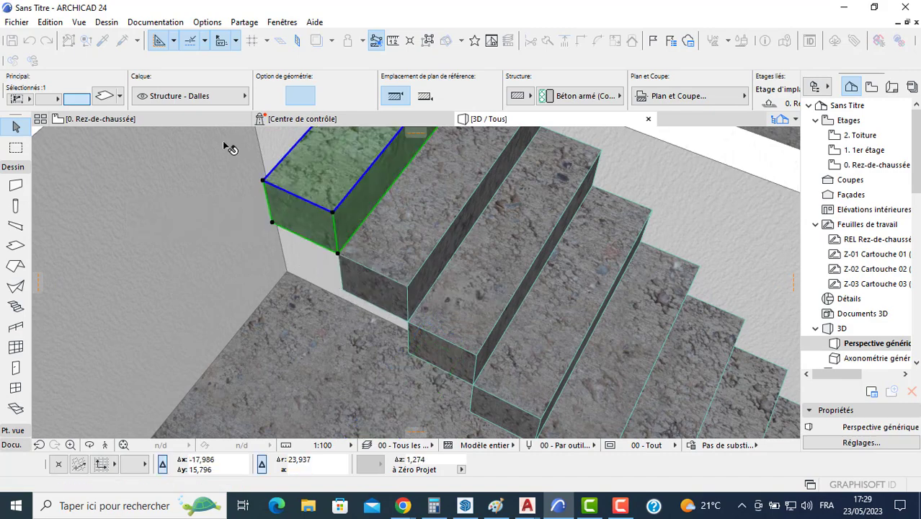
Check the top step slab's elevation in its settings and look over the whole staircase in 3D
double_click(326, 148)
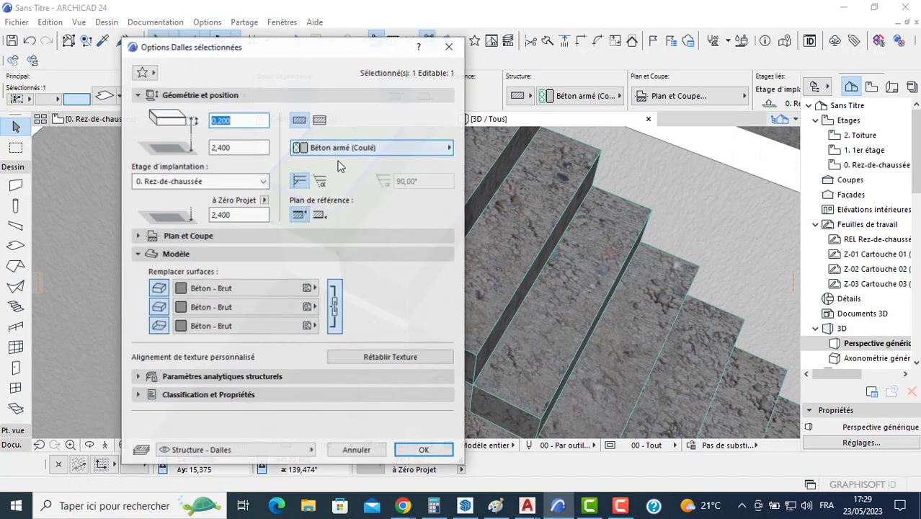
key(Escape)
key(Escape)
scroll(322, 221, down, 10)
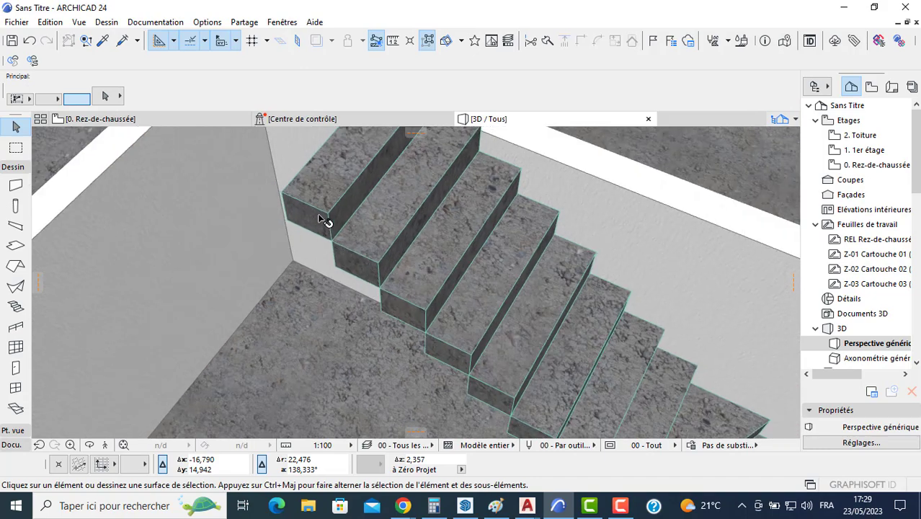
scroll(312, 228, down, 3)
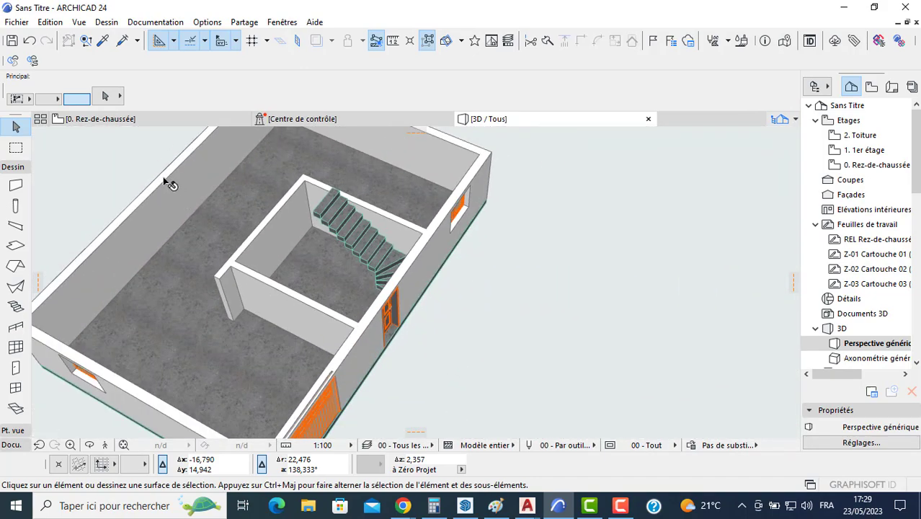
On the ground-floor plan, select and copy all walls together with the scanned drawing image
click(93, 120)
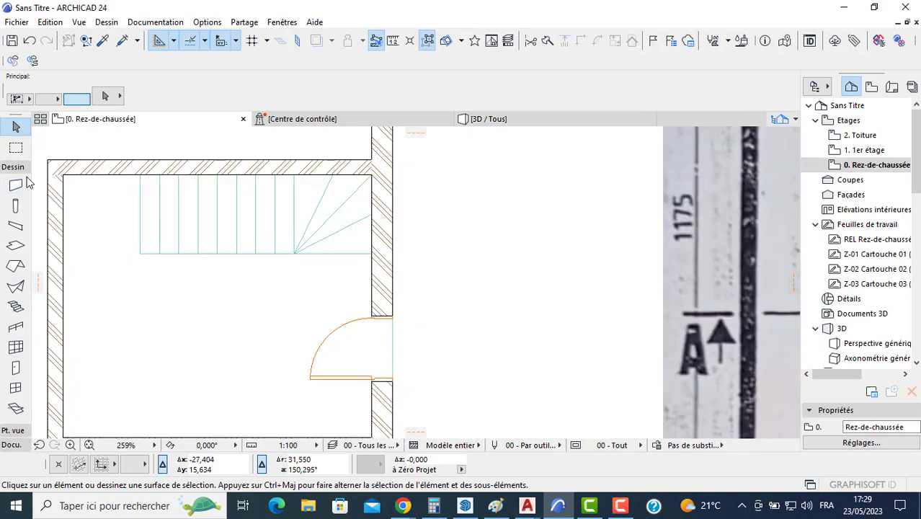
click(15, 187)
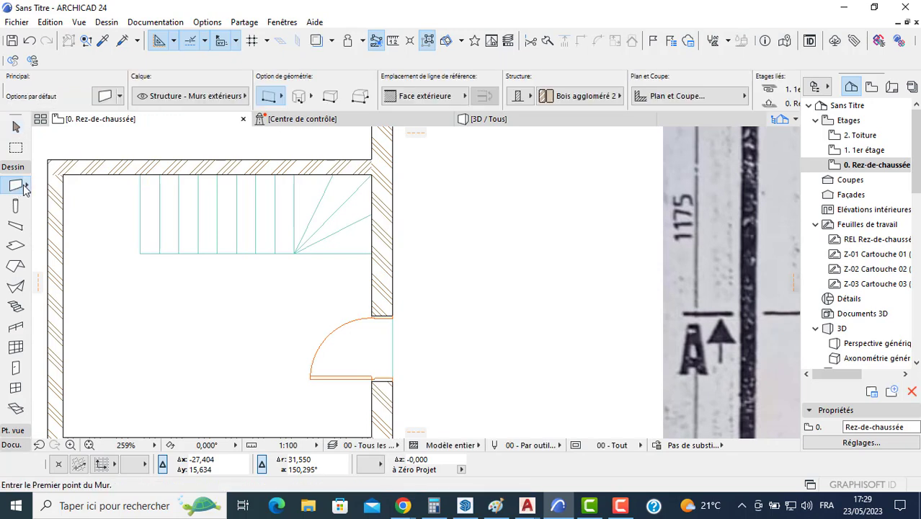
key(ctrl+a)
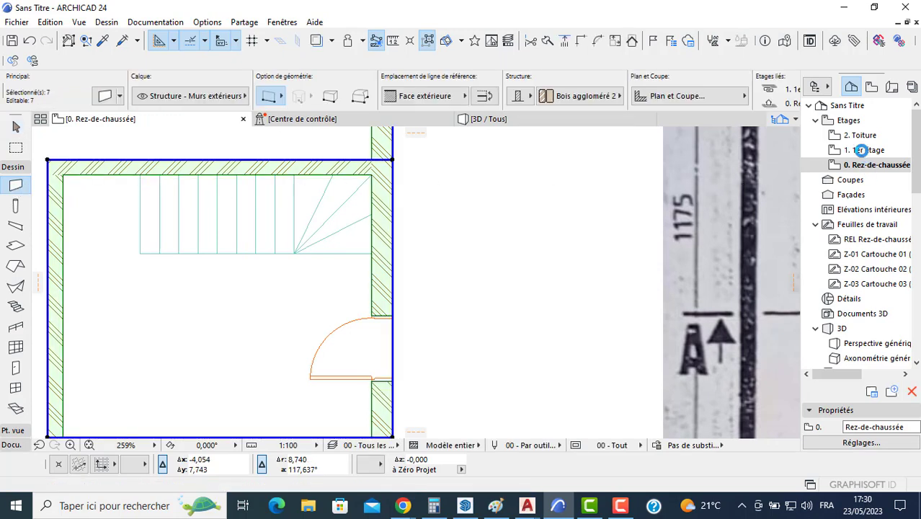
scroll(722, 203, down, 7)
shift+click(640, 231)
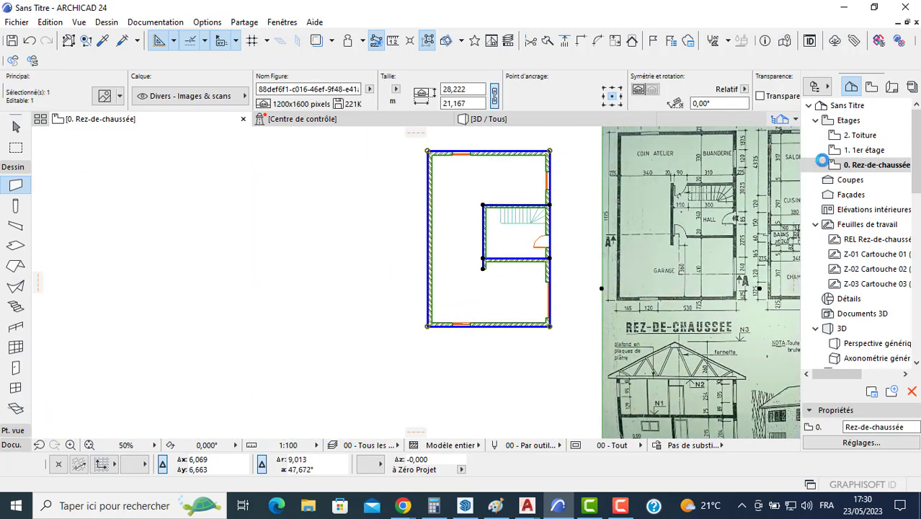
Paste the copied walls, their openings and the scanned drawing onto the 1er étage plan
double_click(857, 150)
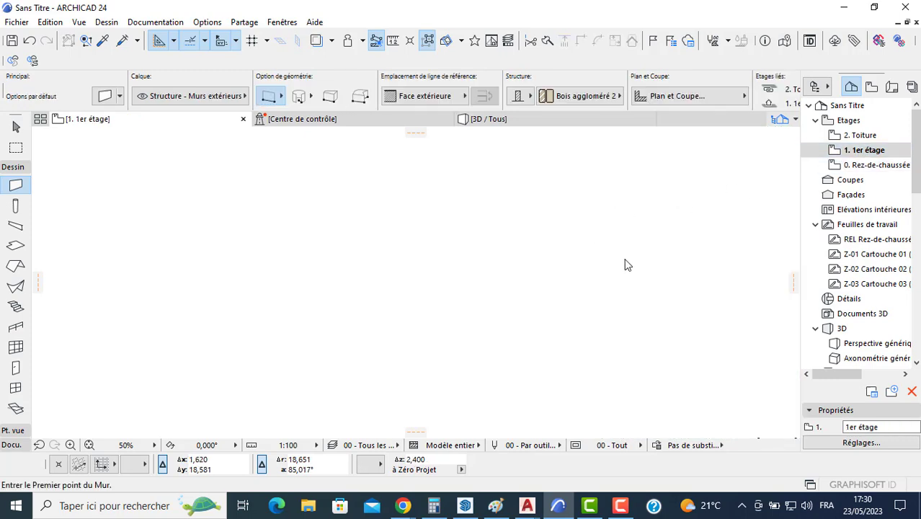
key(ctrl+v)
click(552, 273)
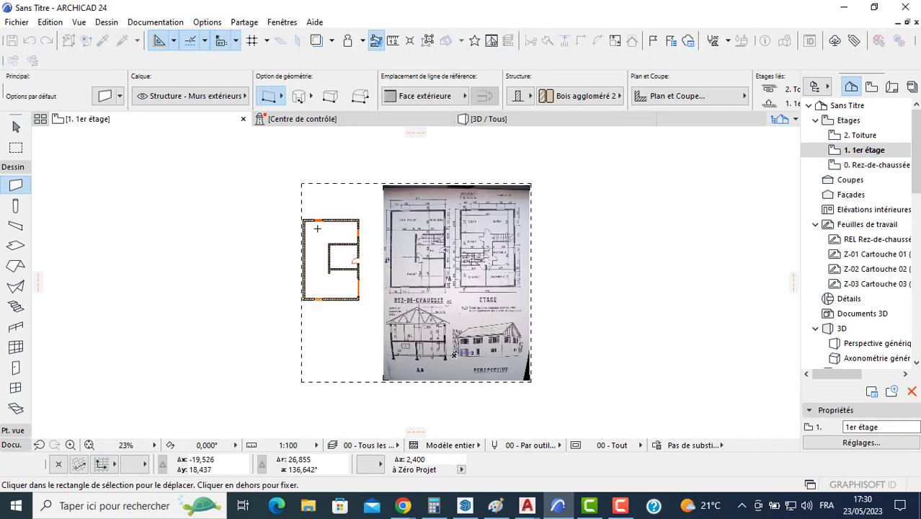
scroll(302, 241, up, 6)
key(Escape)
Delete the three interior hall walls, the entrance door and the garage door from the 1er étage plan
drag(415, 232, 388, 349)
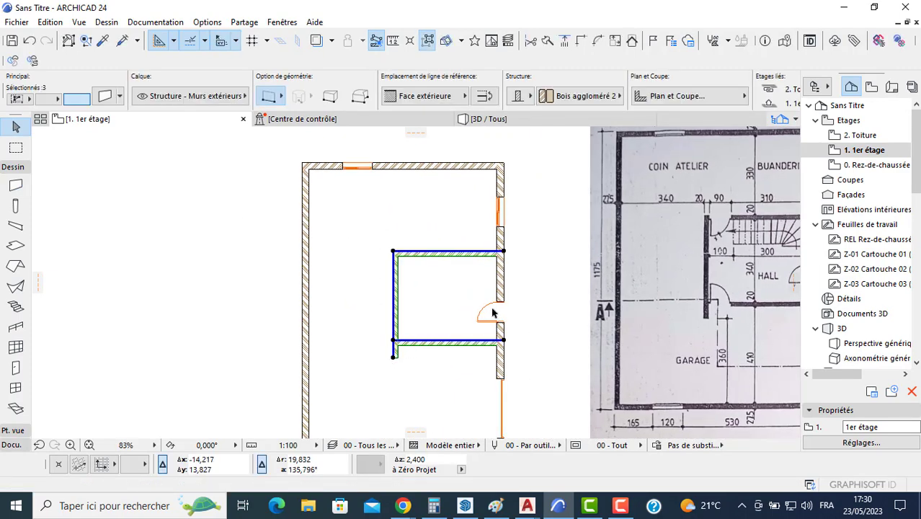
middle_drag(456, 295, 366, 315)
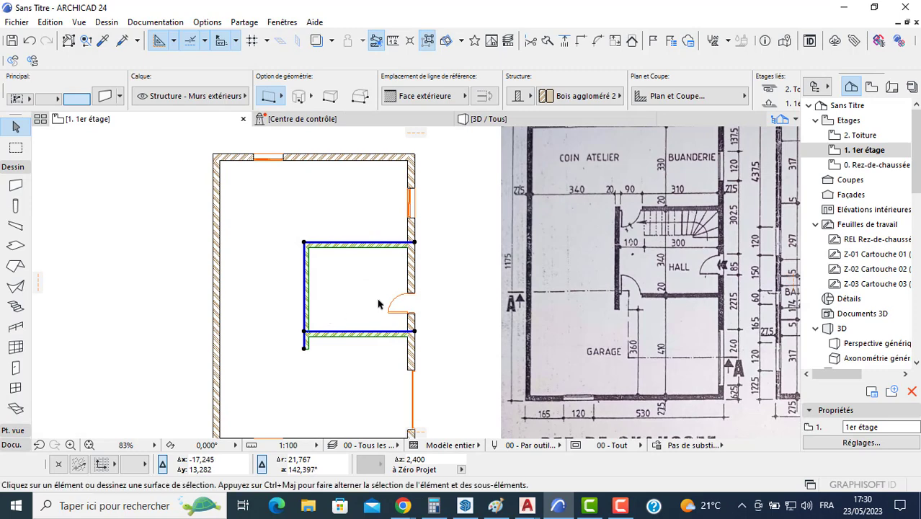
key(Delete)
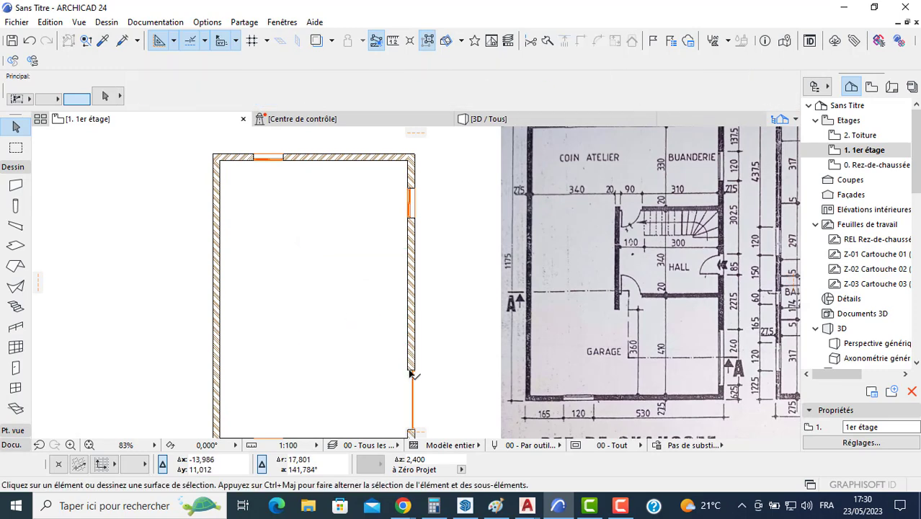
click(413, 375)
key(Delete)
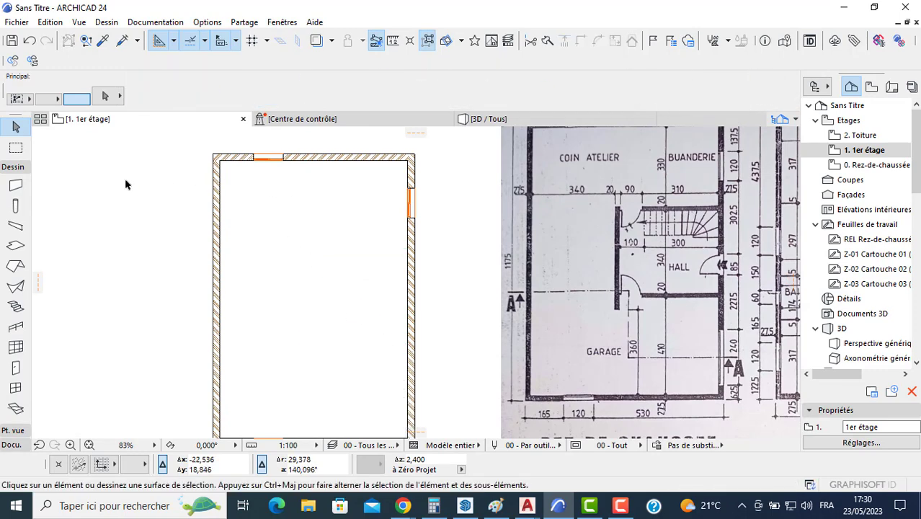
Set the default wall thickness to 0,05 m for the first-floor partitions
click(16, 186)
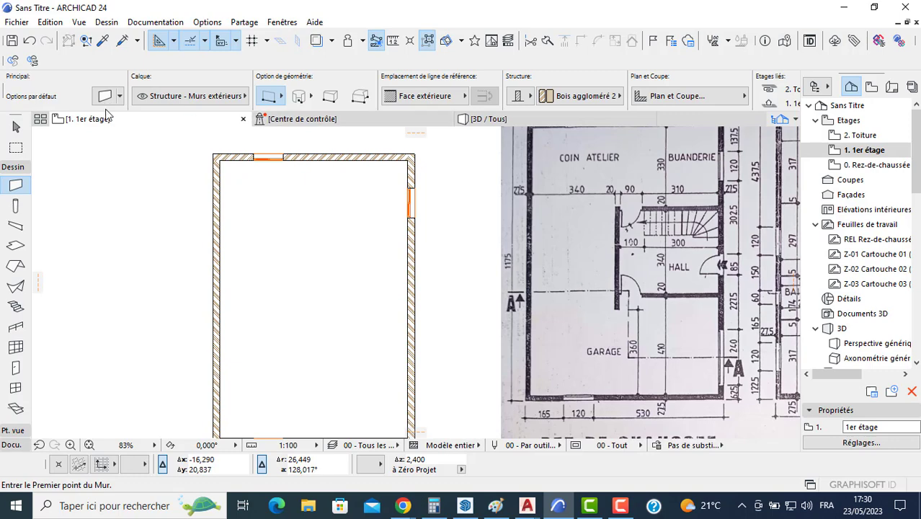
key(ctrl+t)
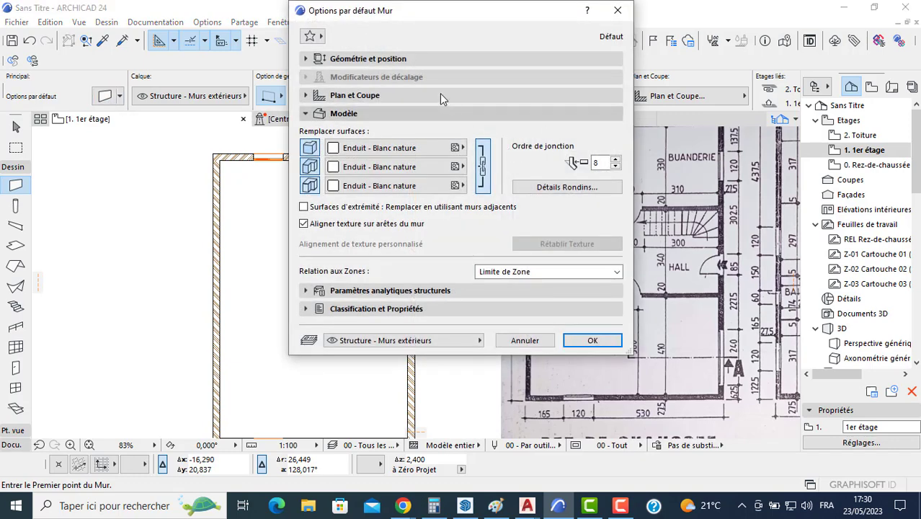
click(429, 59)
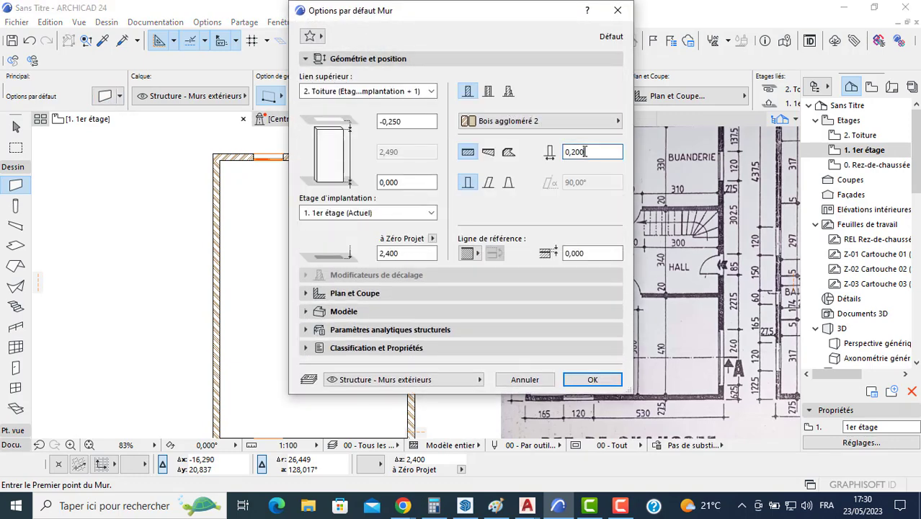
click(584, 152)
text(0,05)
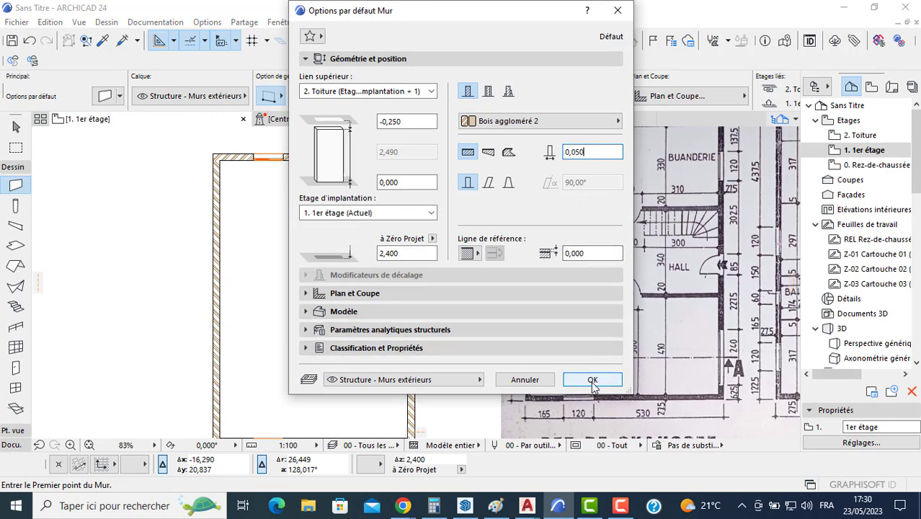
click(593, 380)
Draw a 7,6 m partition wall along the inner face of the upper exterior wall, from the right inner corner to the left one
scroll(416, 164, up, 3)
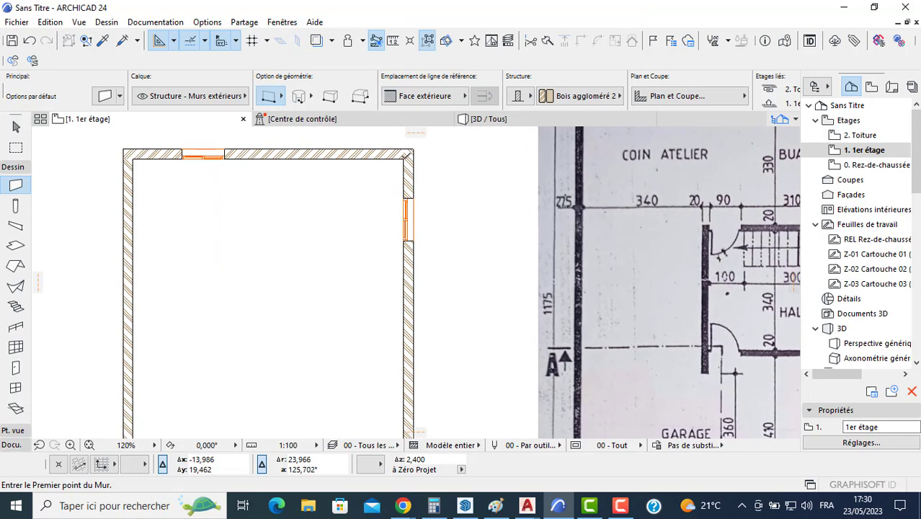
click(406, 156)
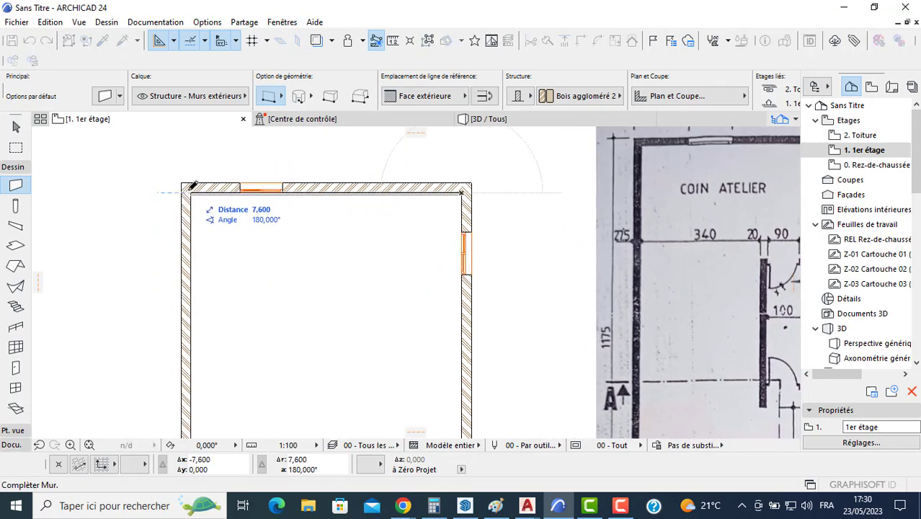
click(191, 187)
Move the new partition wall 3,17 m straight down from the upper exterior wall, following the scan's 317 dimension
scroll(301, 190, down, 3)
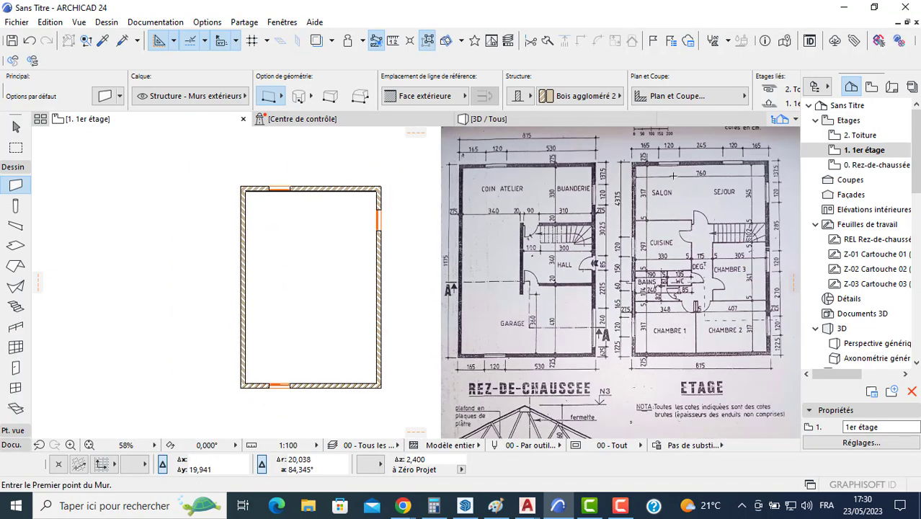
scroll(661, 178, up, 3)
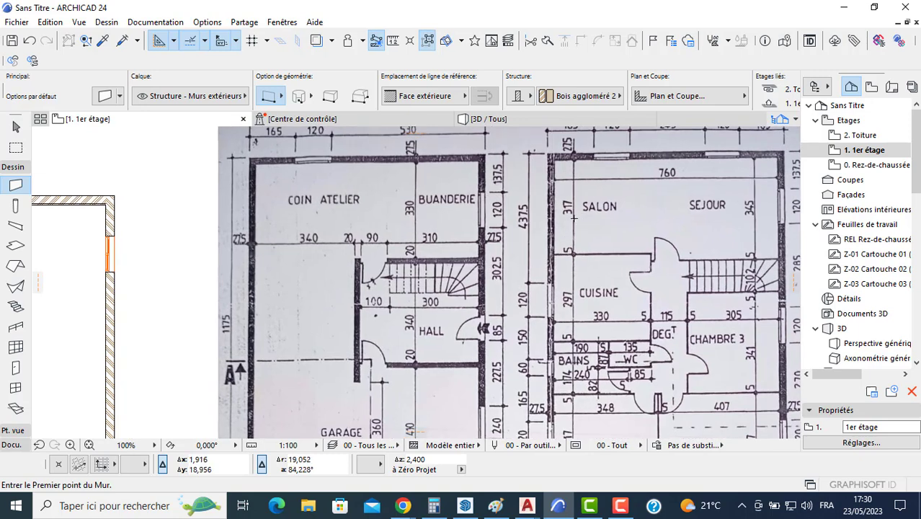
middle_drag(462, 228, 624, 222)
key(Escape)
click(166, 202)
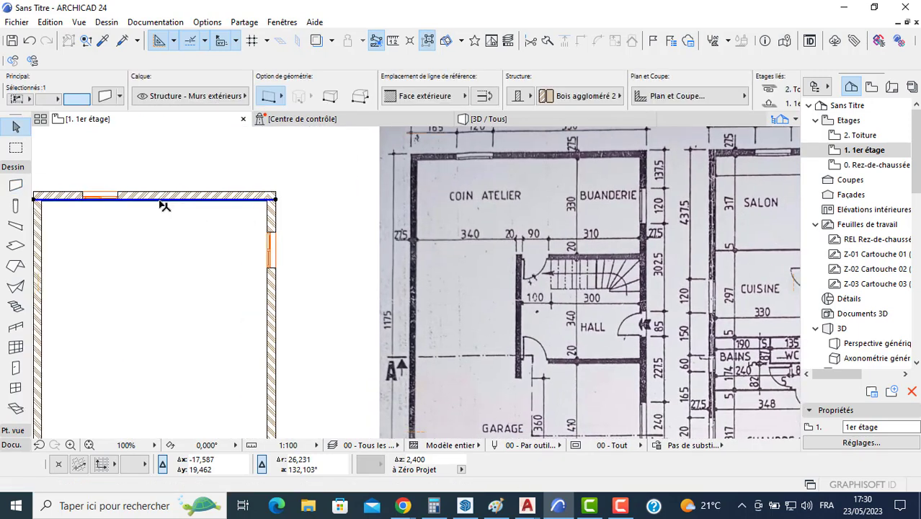
click(162, 200)
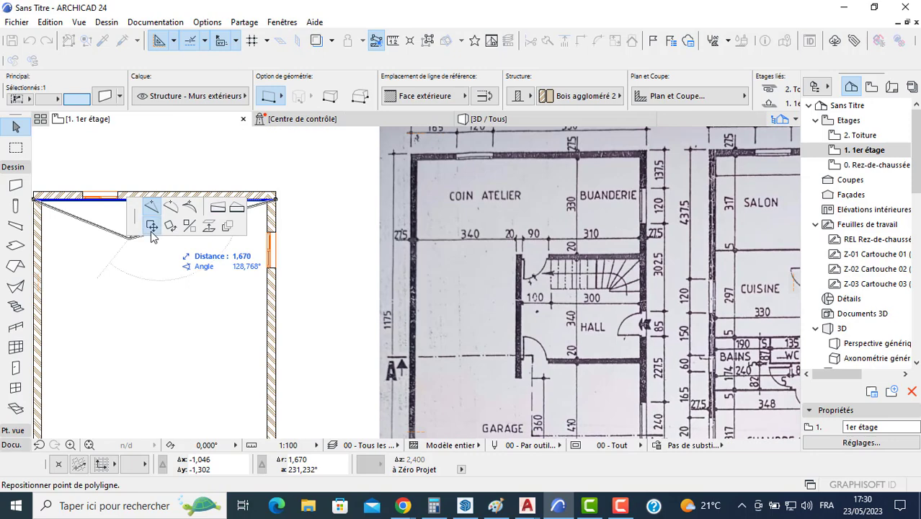
click(152, 228)
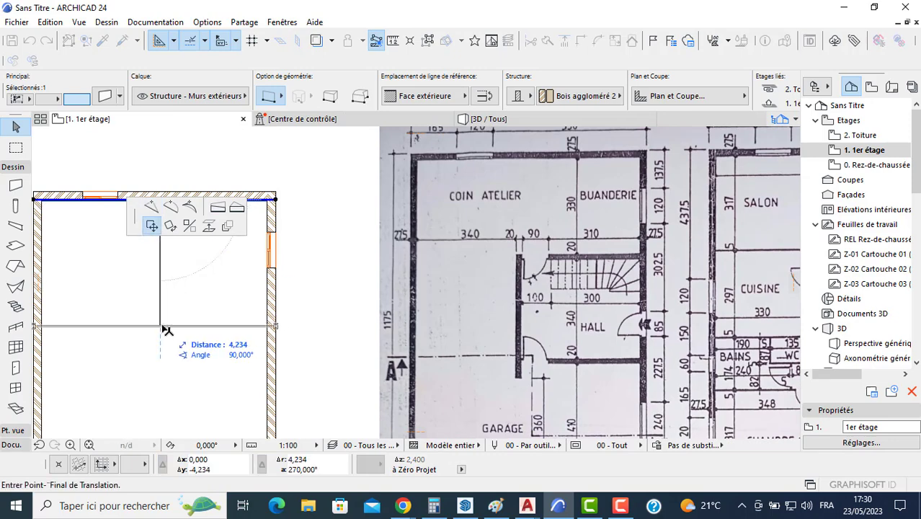
text(3,1)
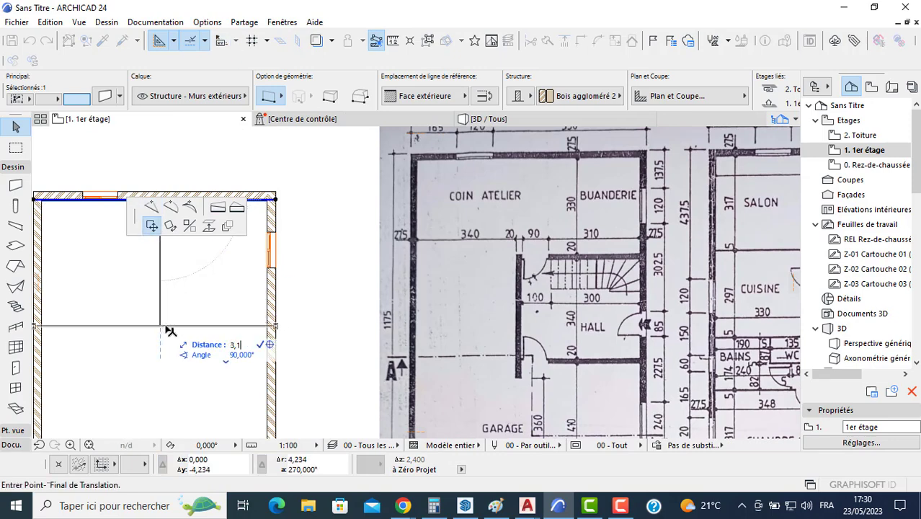
key(Return)
scroll(148, 261, down, 3)
middle_drag(173, 242, 187, 239)
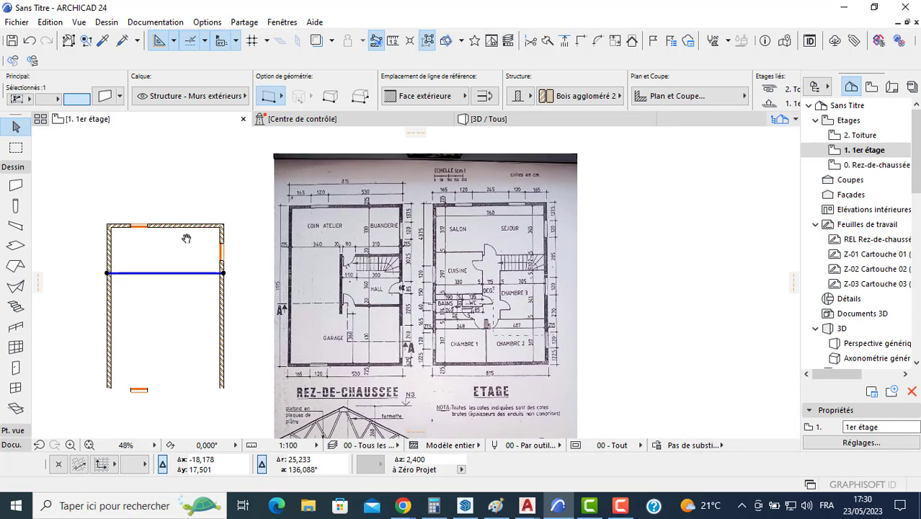
Copy the horizontal partition wall 2,97 m straight down
click(116, 181)
click(18, 191)
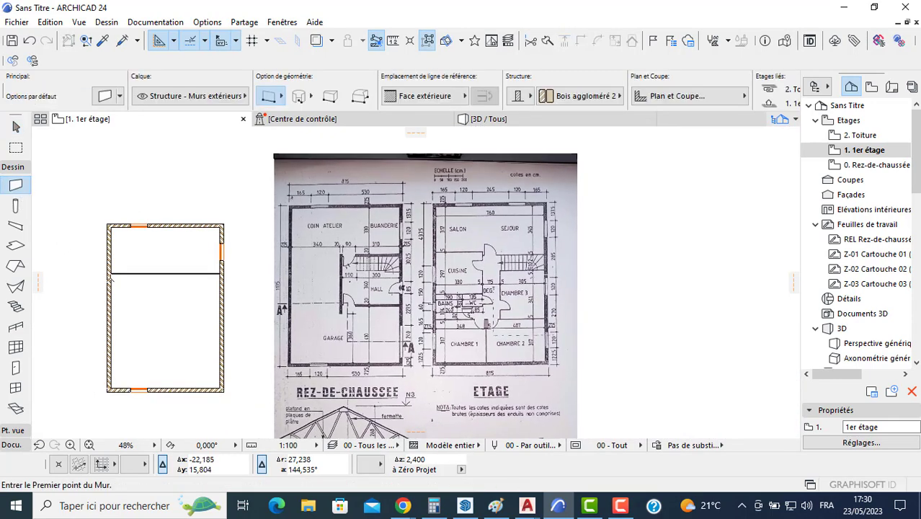
scroll(114, 279, up, 4)
key(Escape)
click(144, 270)
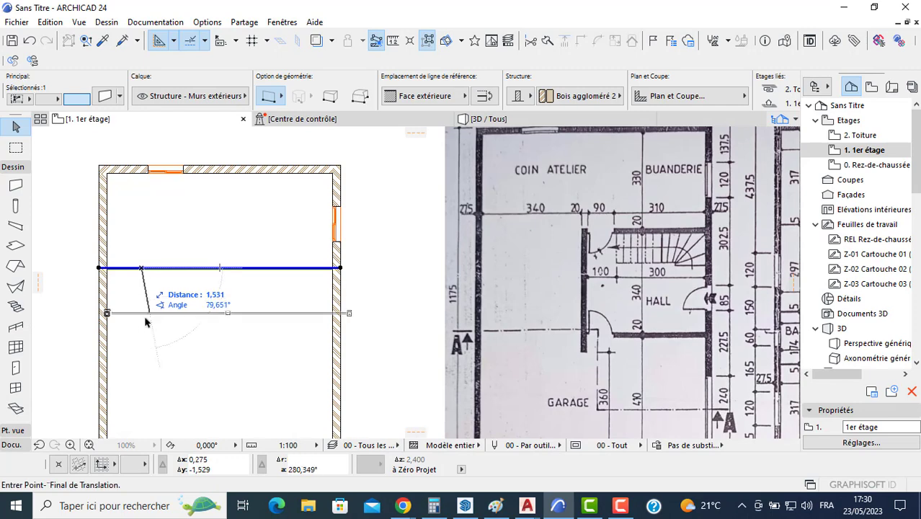
click(147, 268)
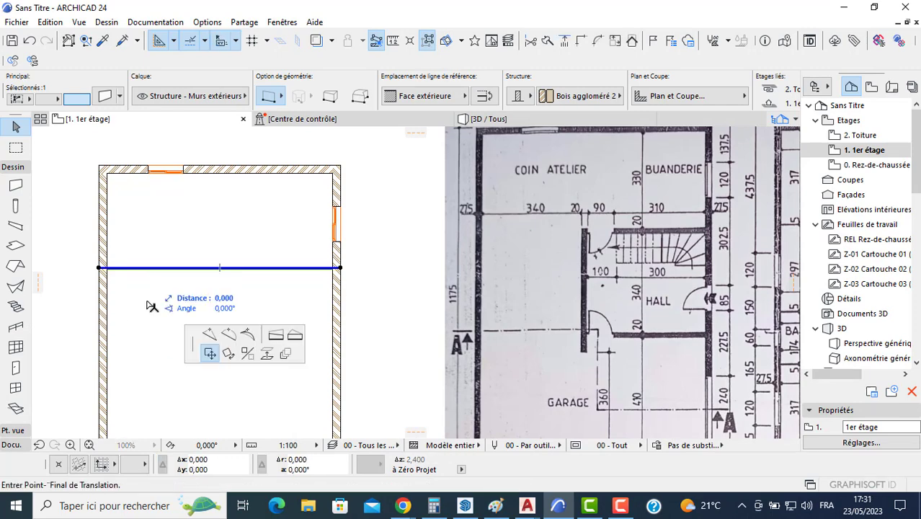
key(ctrl)
middle_drag(405, 342, 535, 286)
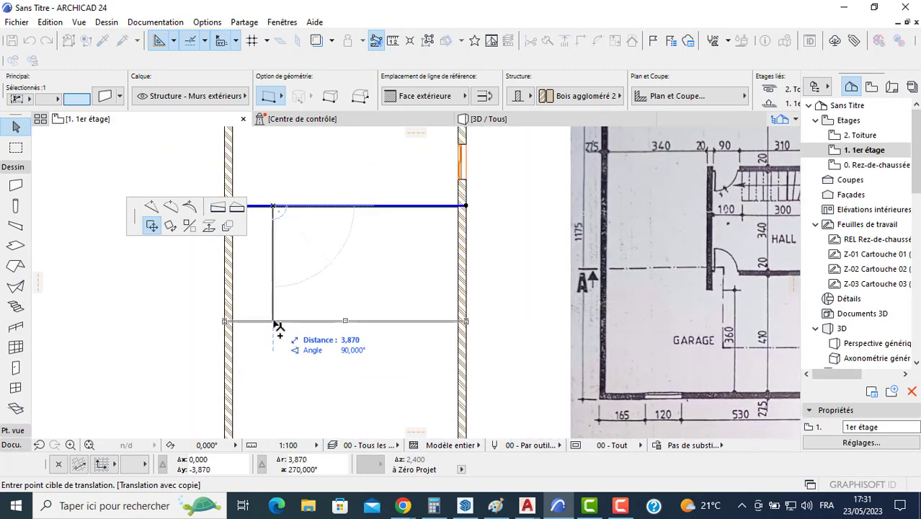
text(2)
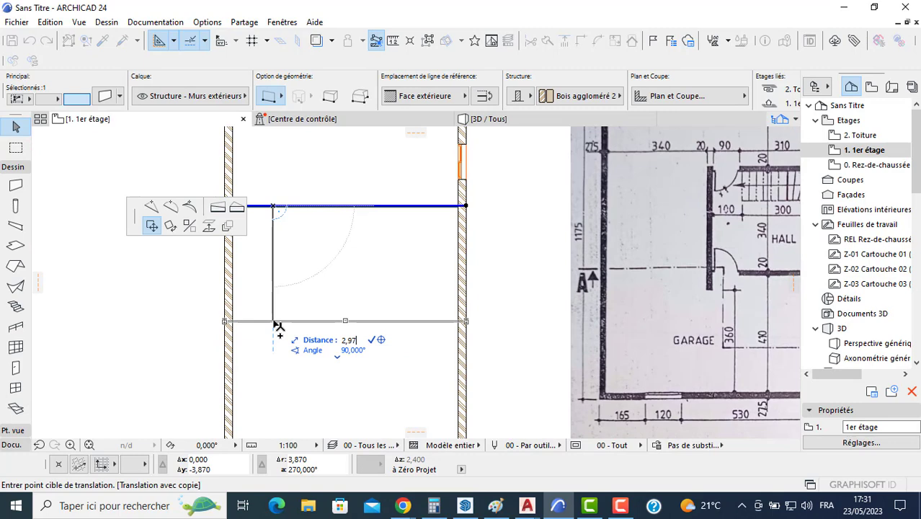
text(,97)
key(Return)
key(Escape)
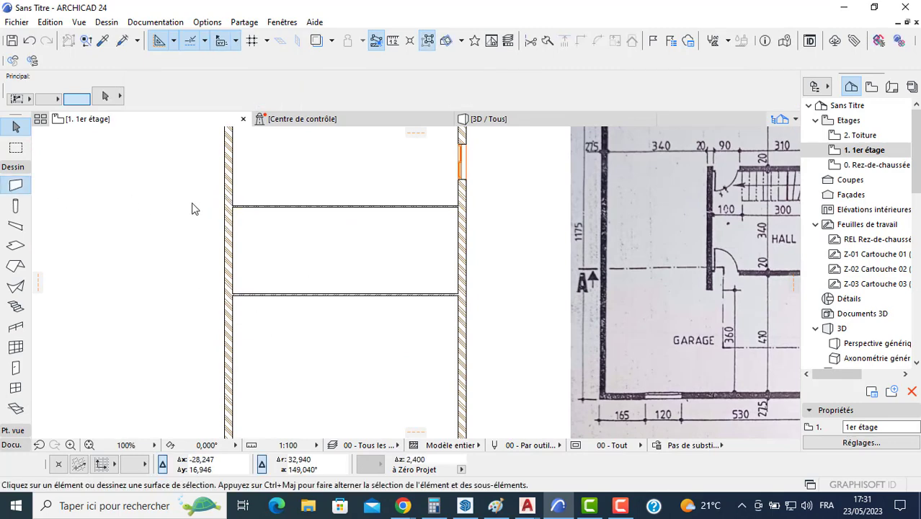
Draw a vertical partition about 2,97 m long along the left exterior wall's inner face, between the two horizontal partitions
click(236, 205)
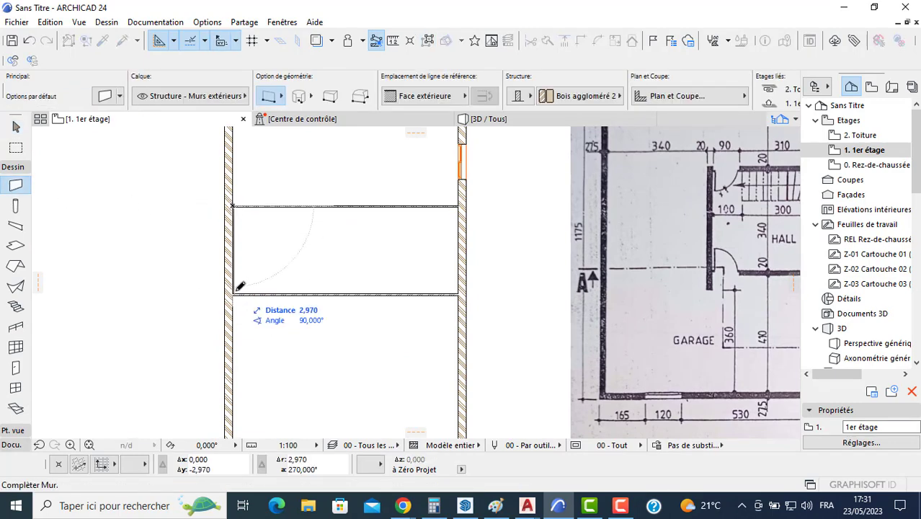
scroll(238, 290, up, 5)
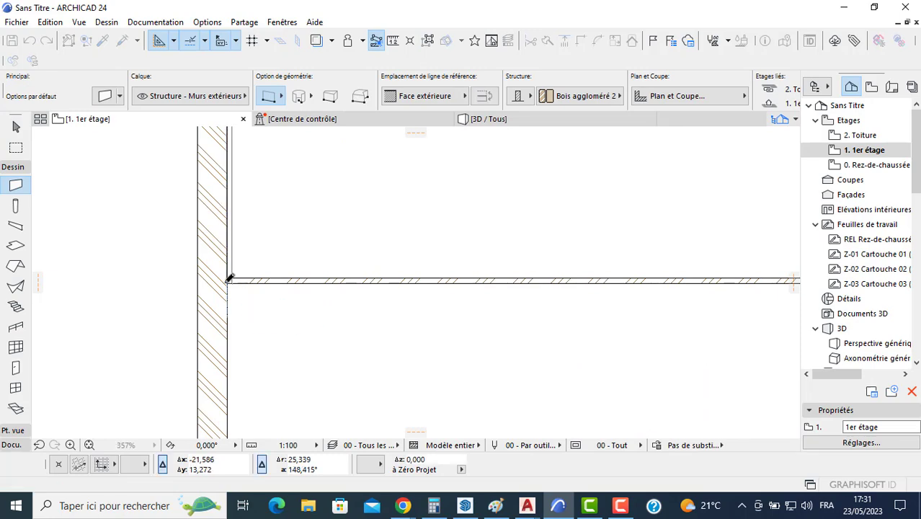
Finish the partition along the left exterior wall's inner face, ending it at the lower horizontal partition
click(237, 296)
scroll(238, 257, down, 5)
key(Escape)
scroll(235, 254, up, 4)
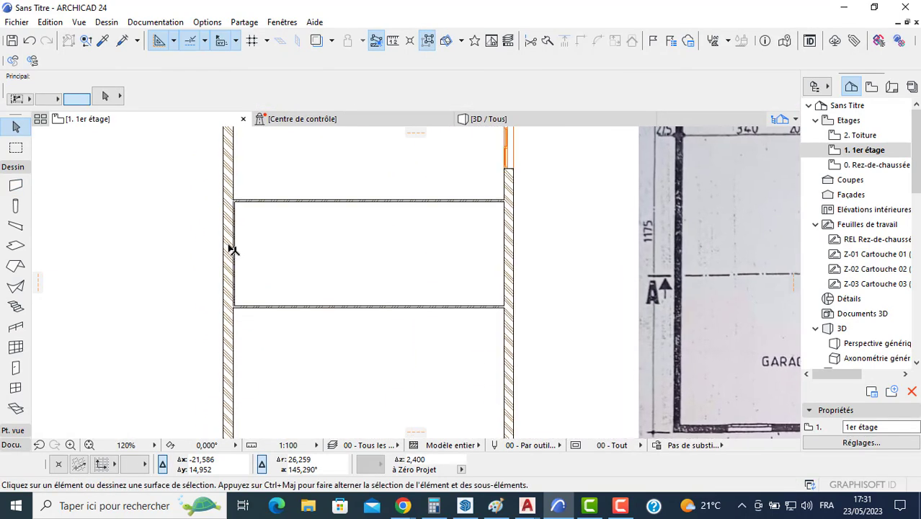
Move the vertical partition 3.3 m away from the left exterior wall and trim the two horizontal partitions beyond it
click(239, 250)
click(238, 251)
scroll(294, 252, down, 3)
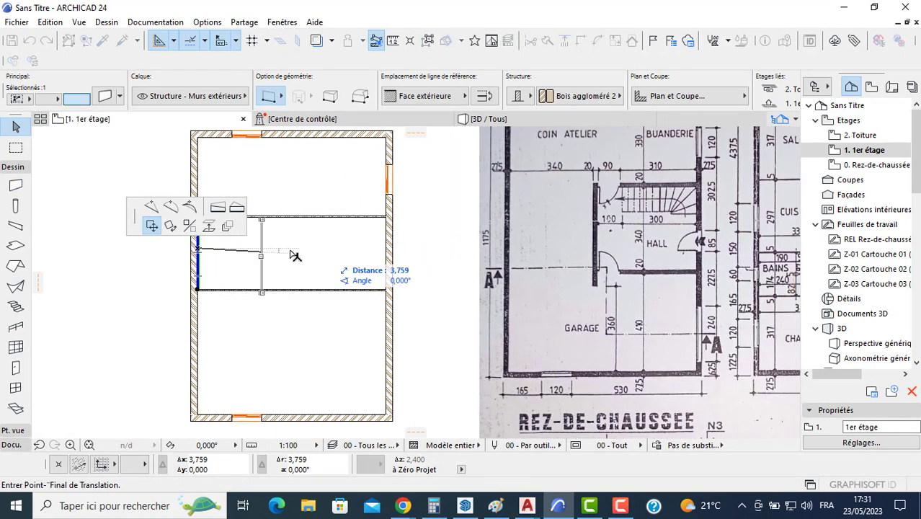
middle_drag(290, 261, 233, 260)
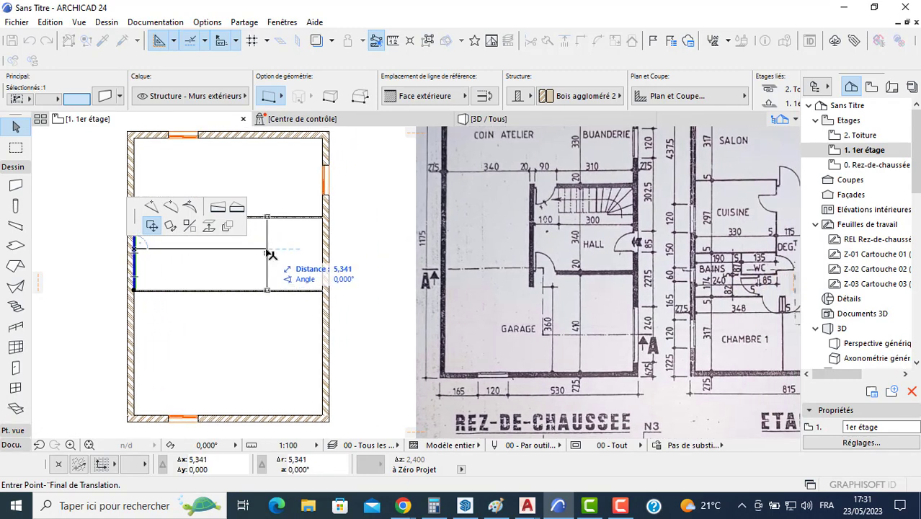
text(3,3)
key(Return)
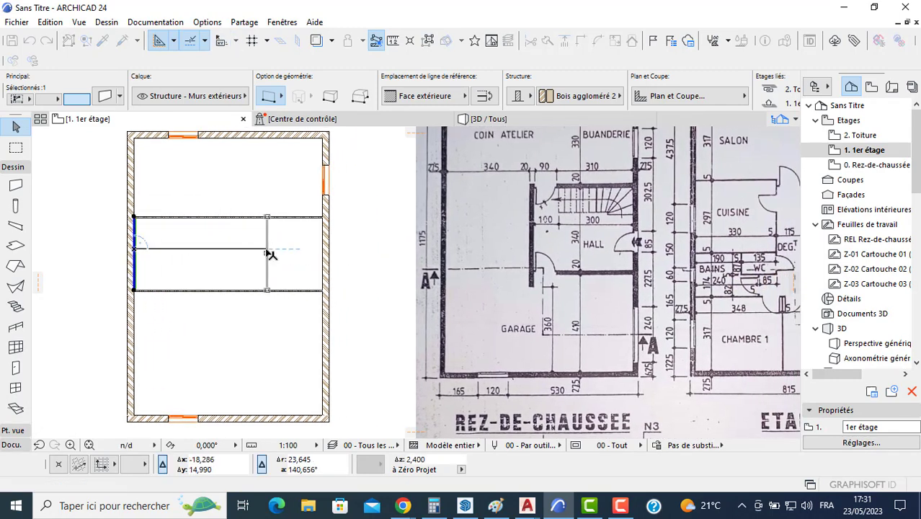
key(Escape)
ctrl+click(266, 294)
Draw a partition along the top exterior wall's inner face, from the right inner corner to in line with the vertical partition
click(15, 186)
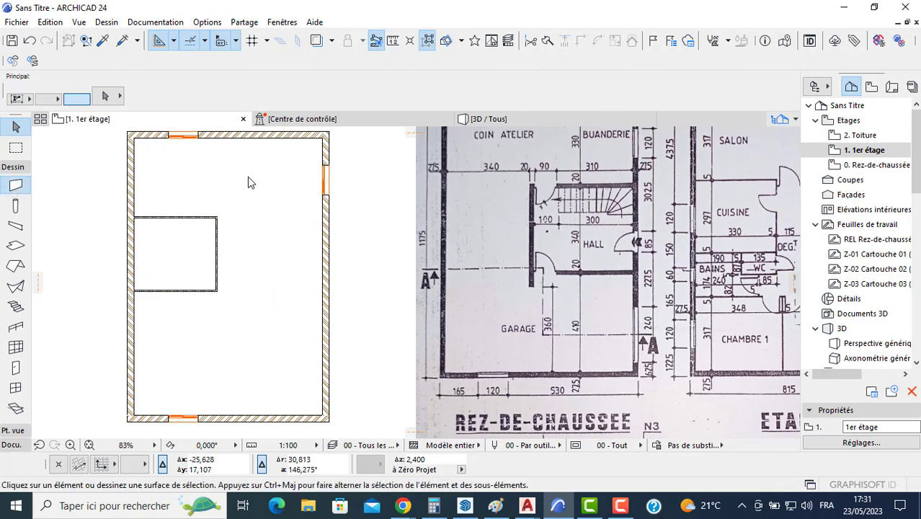
click(322, 137)
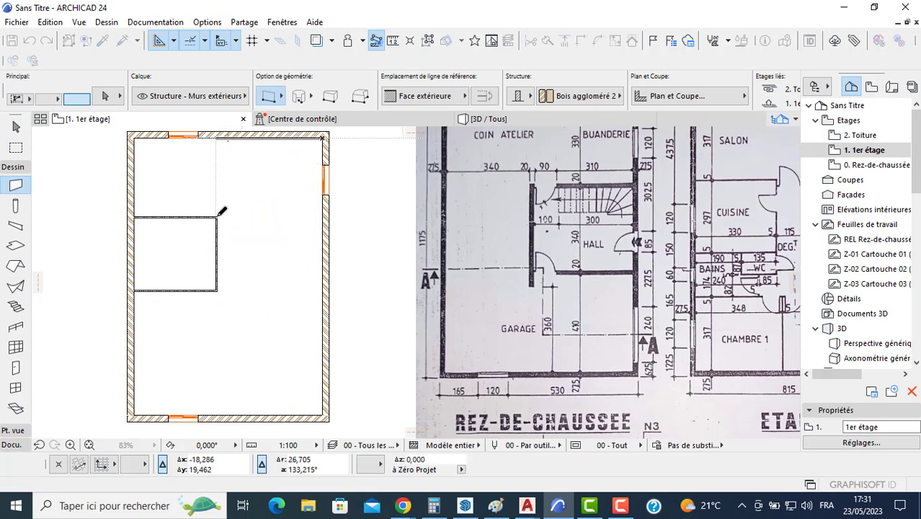
click(220, 148)
key(Escape)
Move the new horizontal partition 3.45 m down from the top exterior wall
click(245, 140)
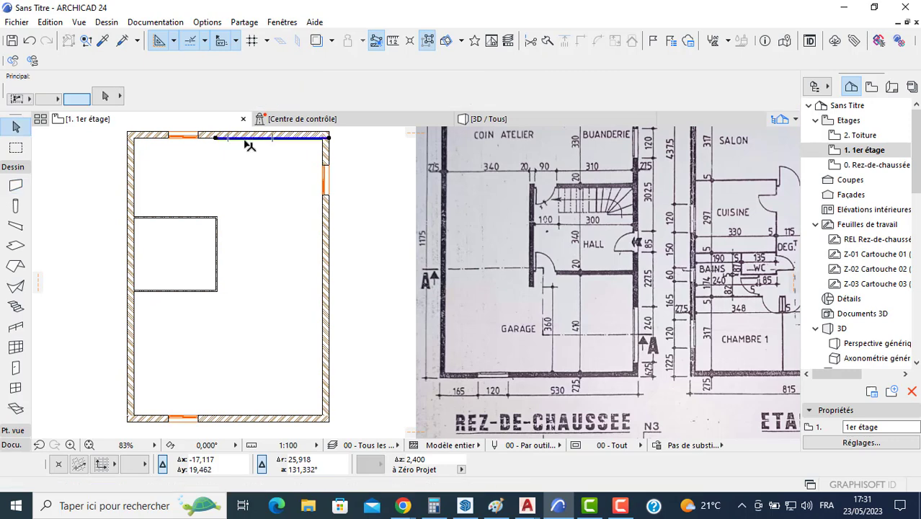
click(245, 138)
middle_drag(282, 280, 208, 333)
text(3,45)
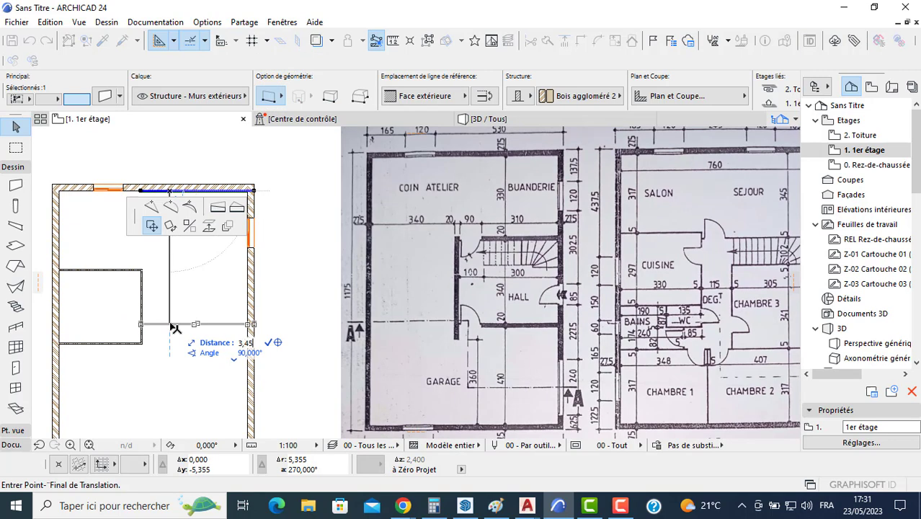
key(Return)
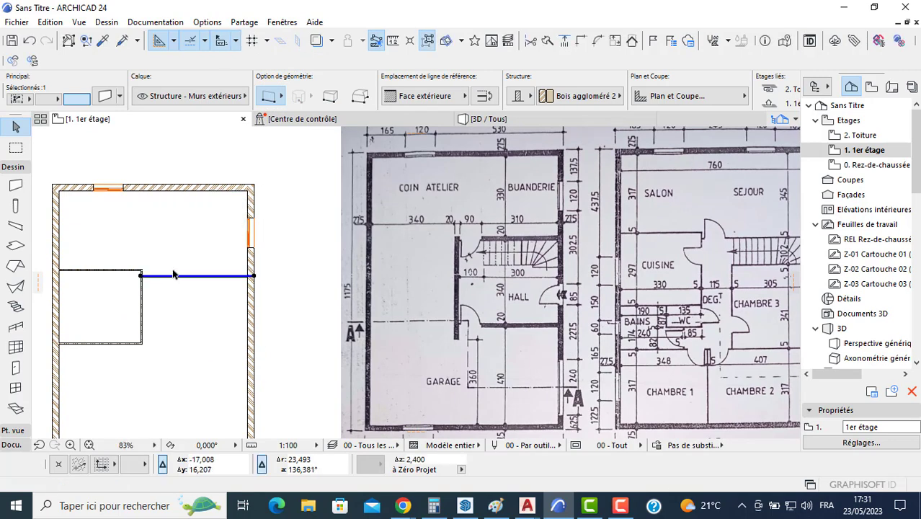
Copy the horizontal partition on the right side 1.07 m downward
click(175, 277)
key(ctrl)
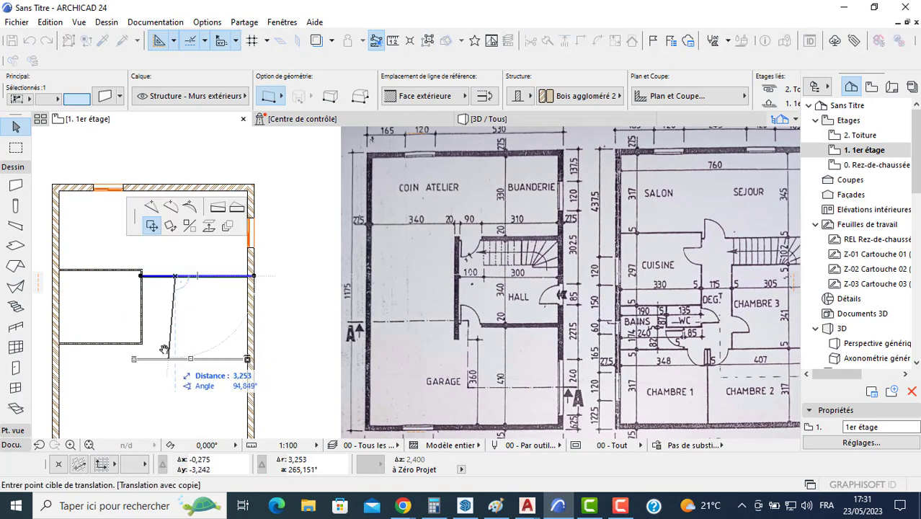
middle_drag(179, 381, 187, 324)
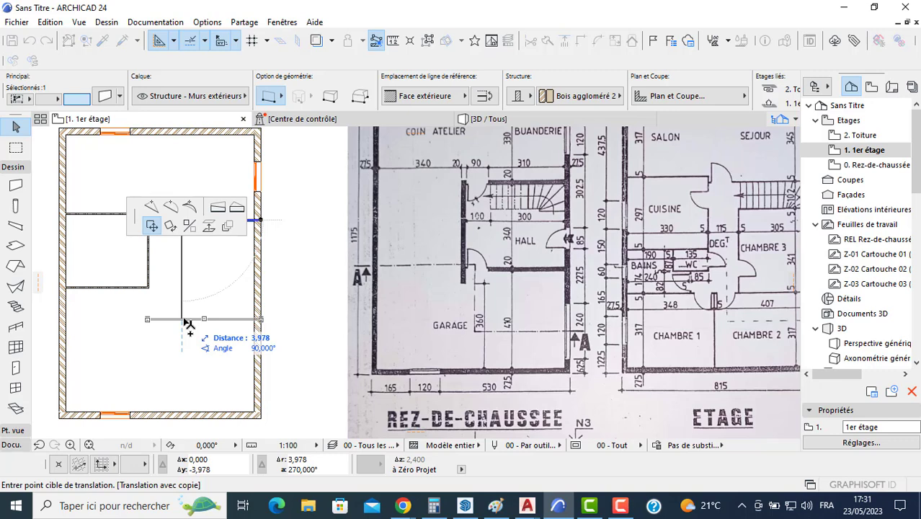
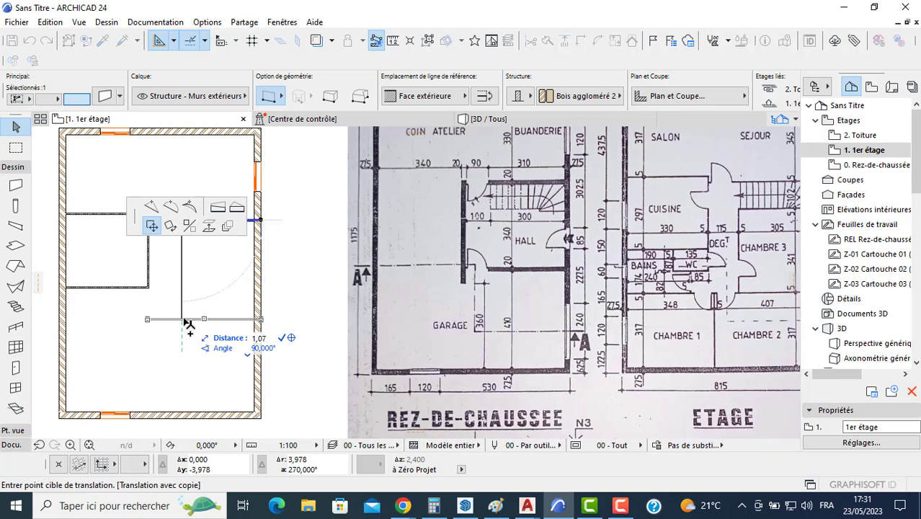
key(Return)
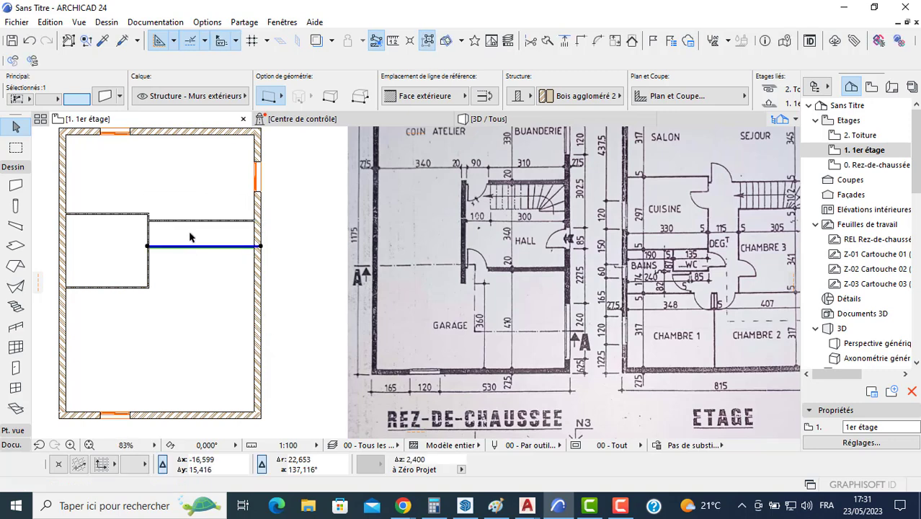
Copy the lower of the two right-side horizontal partitions 3.4 m downward
click(188, 248)
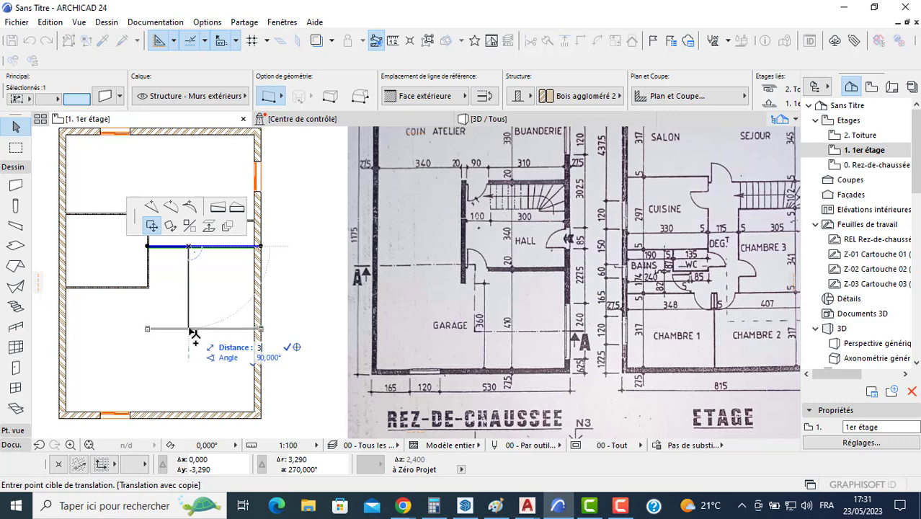
text(3,4)
key(Return)
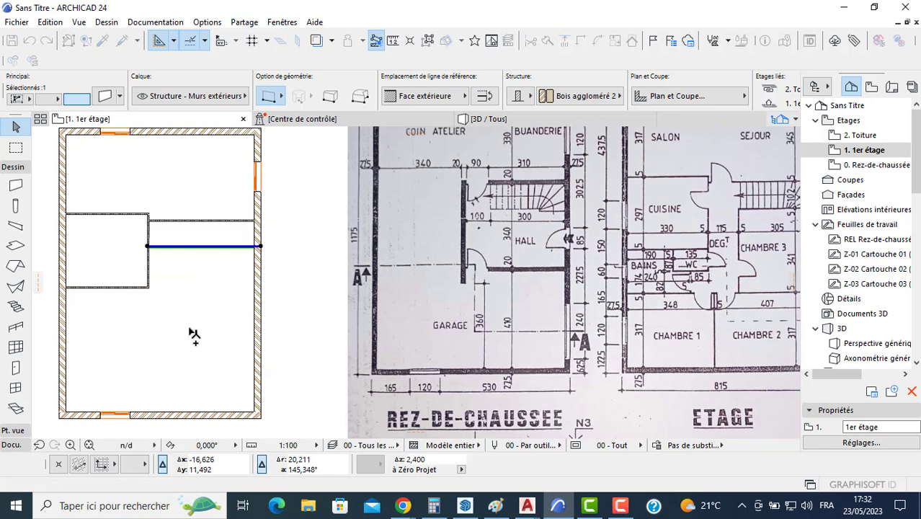
Delete the lower horizontal partition of the left-hand room
click(122, 297)
click(127, 289)
key(Delete)
Copy the upper horizontal partition of the left-hand room 3.02 m downward
click(122, 215)
click(124, 214)
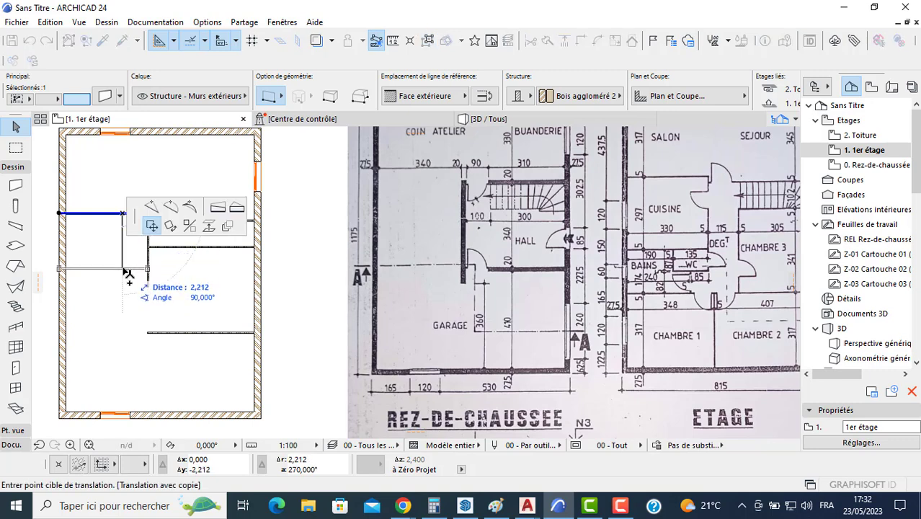
text(3,02)
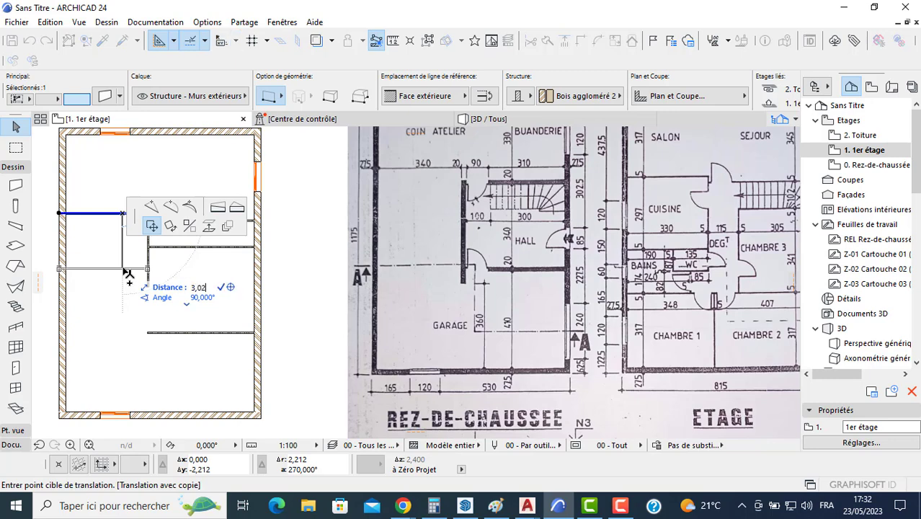
key(Return)
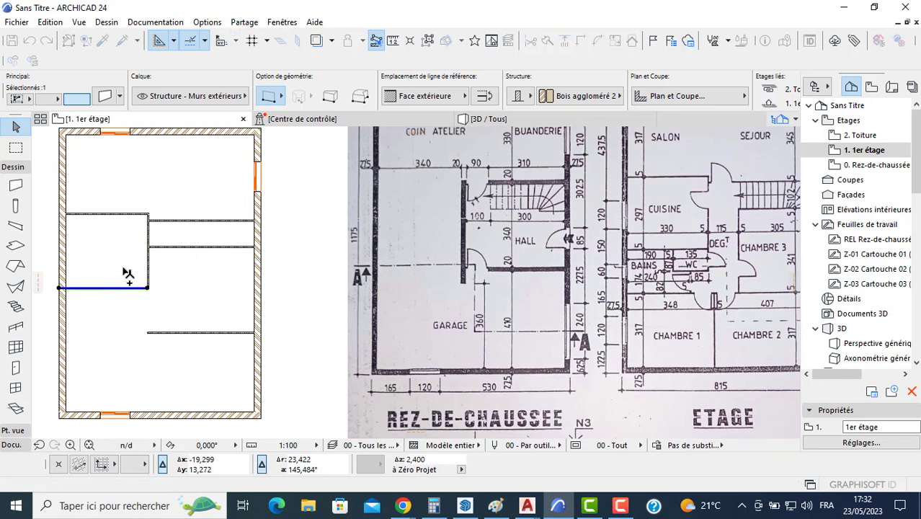
Join the left-hand room's vertical partition and its lower partition into a clean corner
click(148, 286)
click(142, 300)
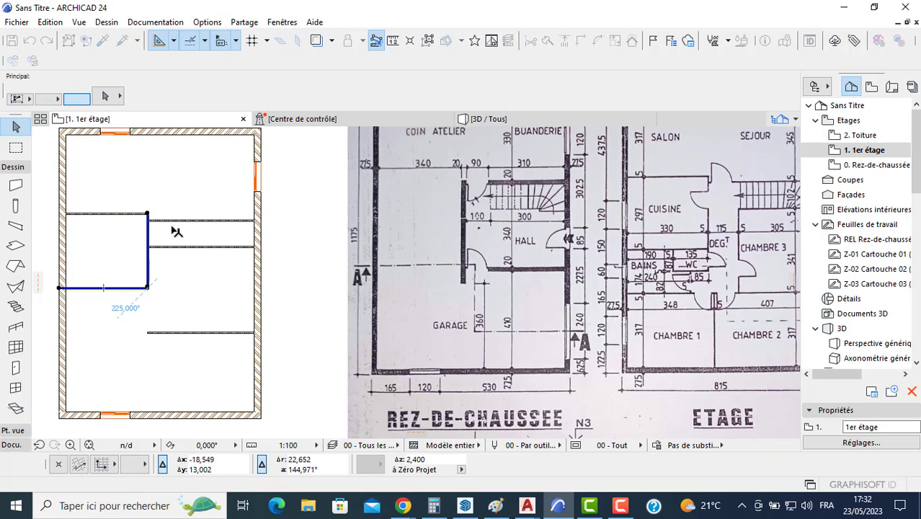
scroll(72, 292, up, 5)
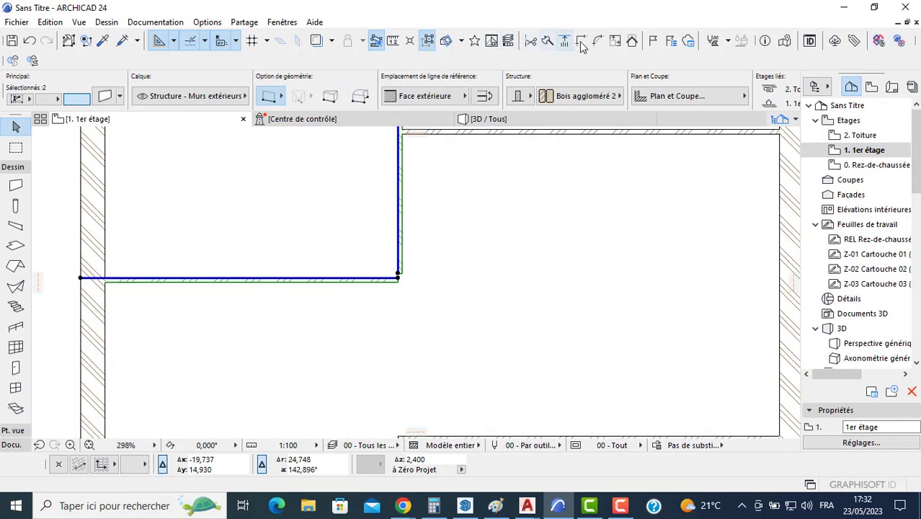
click(460, 205)
scroll(381, 232, down, 6)
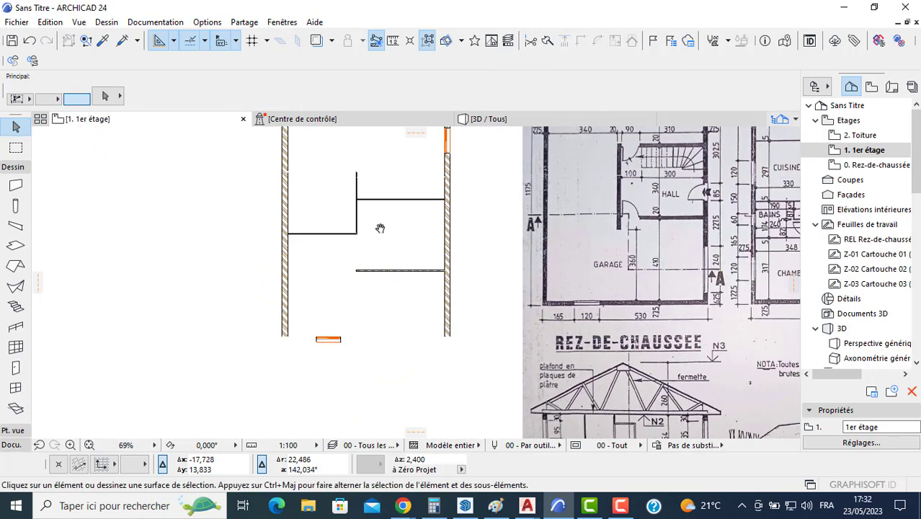
Draw a partition along the right exterior wall's inner face, between the middle and lowest right-side horizontal partitions
click(16, 185)
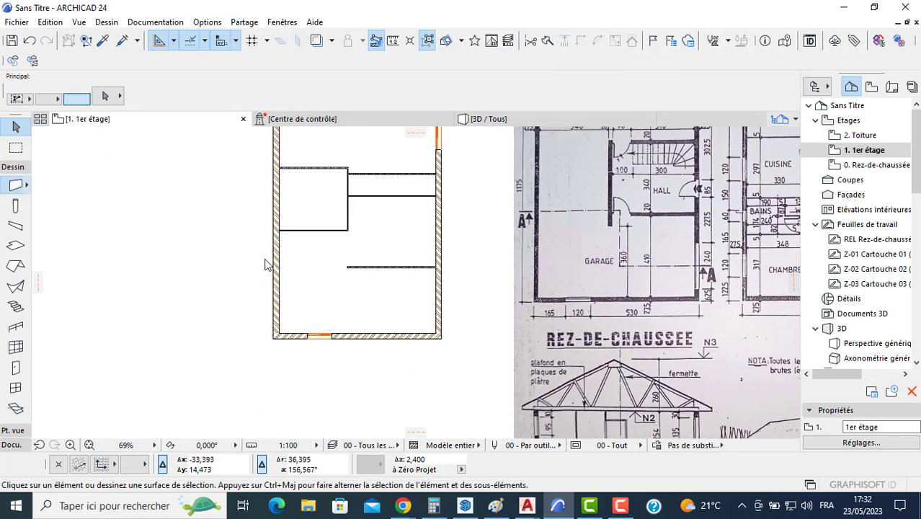
scroll(432, 199, up, 3)
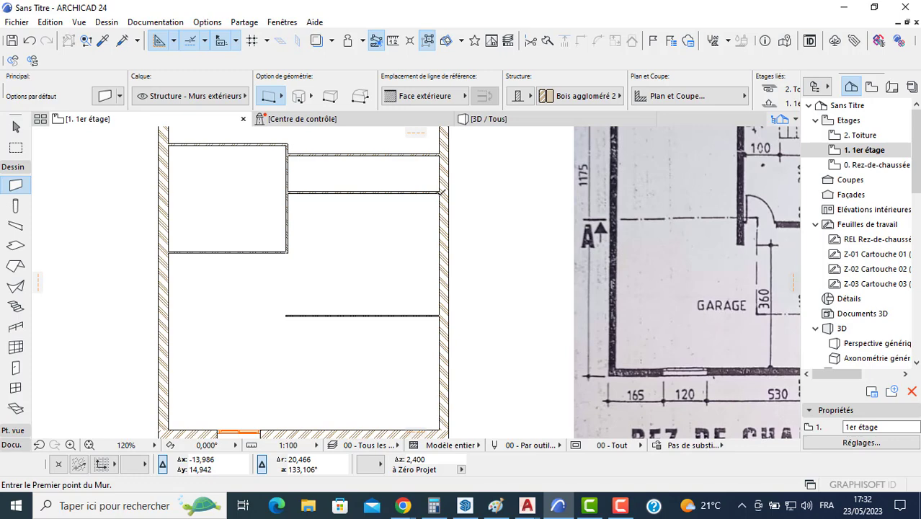
click(440, 193)
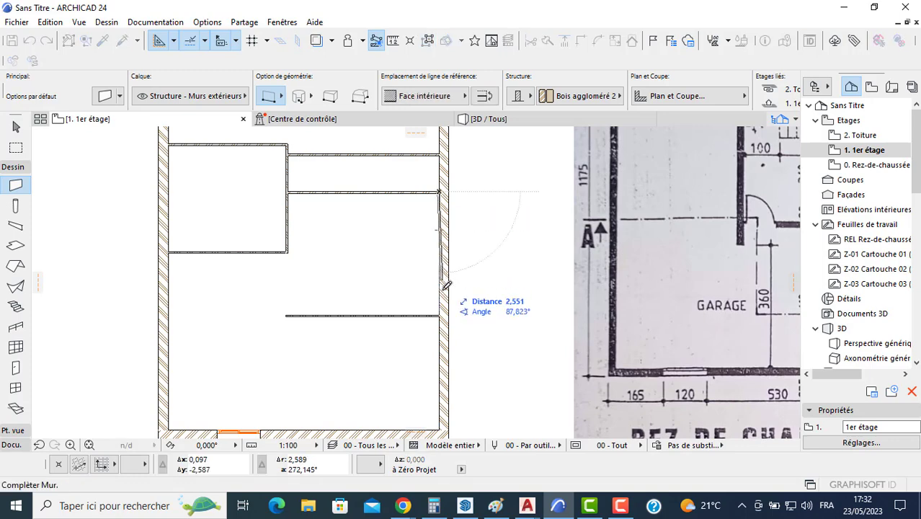
click(439, 315)
key(Escape)
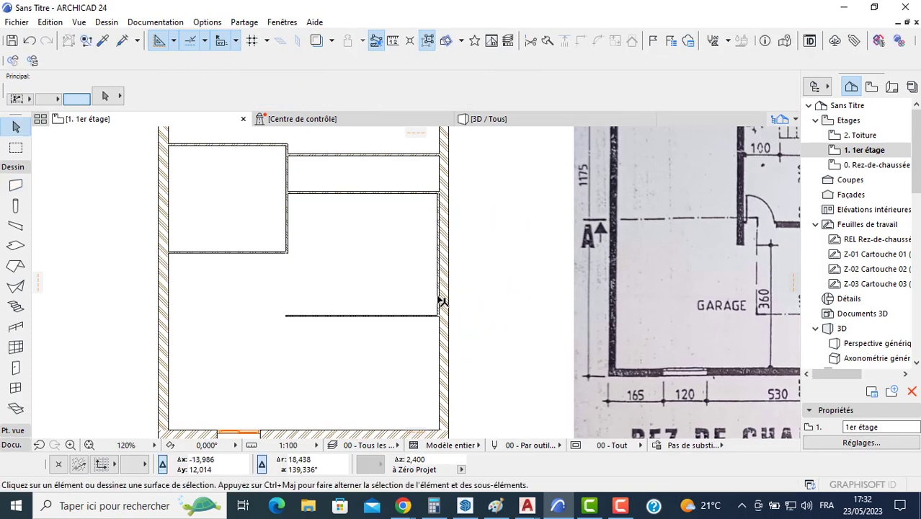
Move this vertical partition 3.05 m inward from the right exterior wall
click(438, 299)
scroll(382, 298, down, 3)
middle_drag(377, 298, 260, 309)
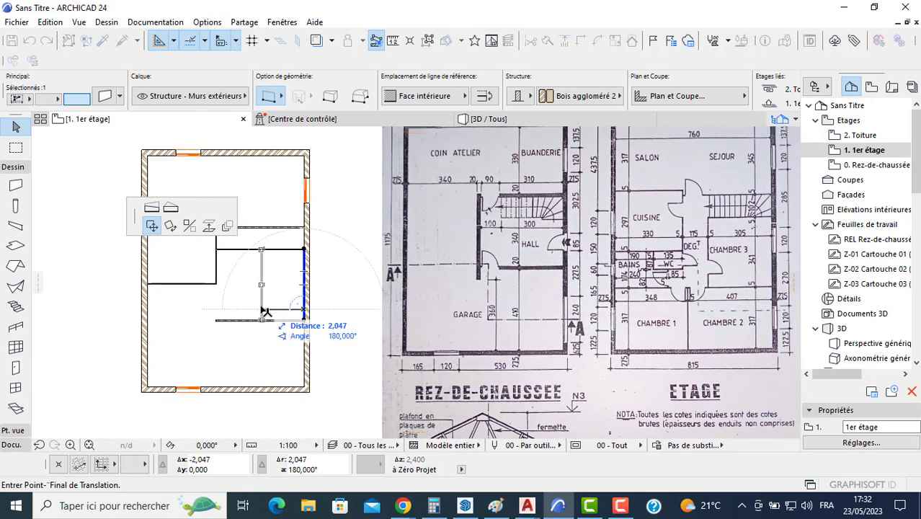
text(3,05)
key(Return)
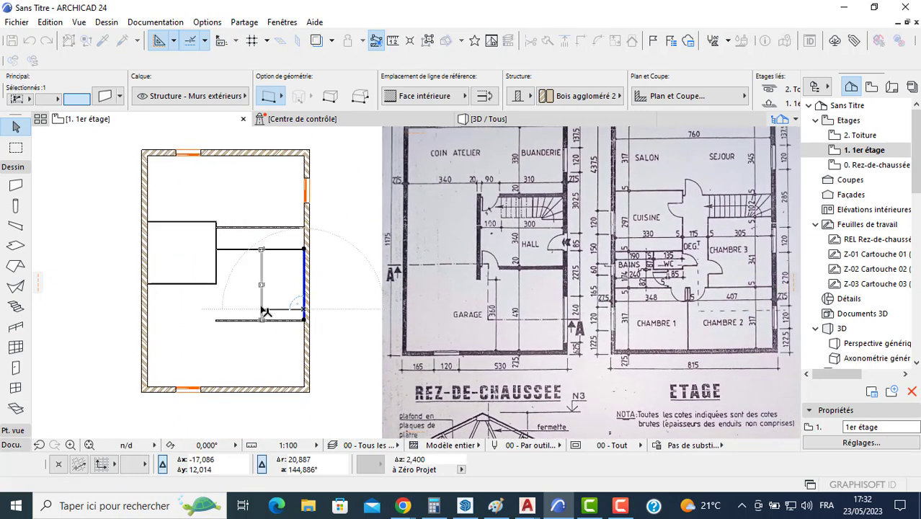
Draw a partition along the right exterior wall from the bottom right inner corner up to the lowest horizontal partition
key(Escape)
click(14, 189)
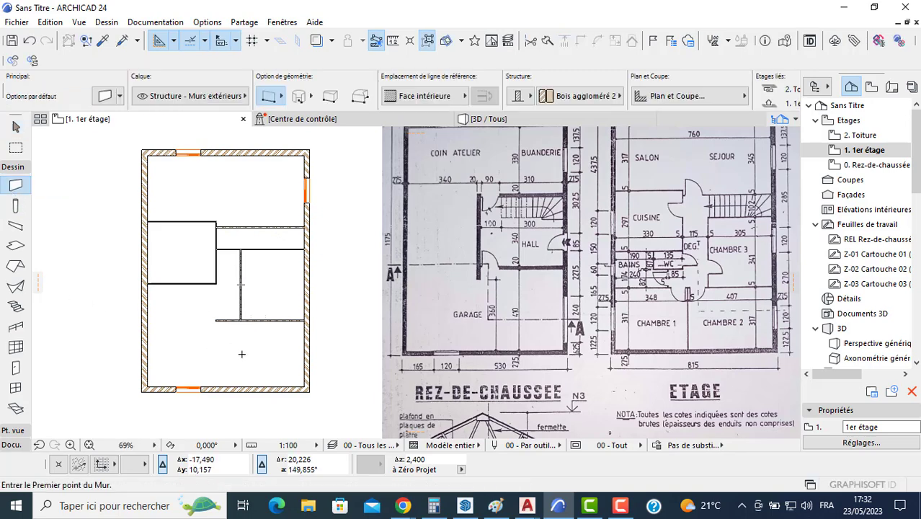
click(307, 389)
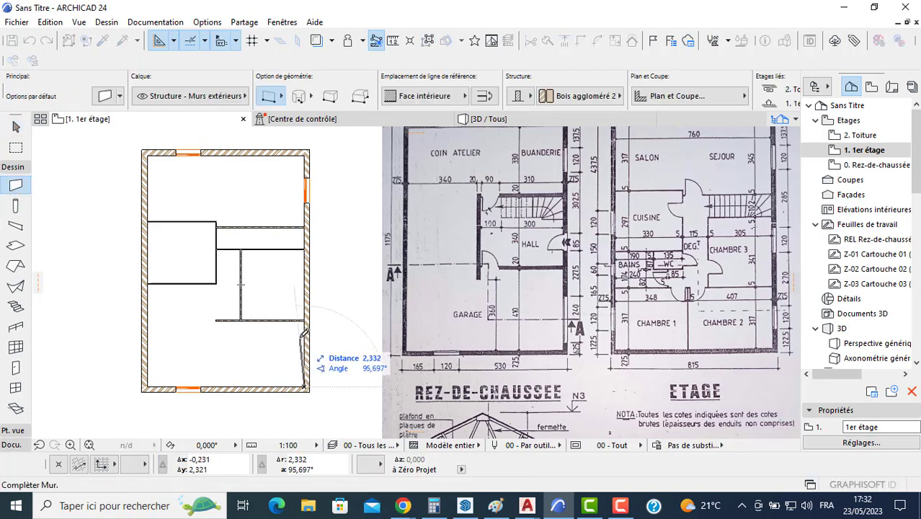
scroll(308, 324, up, 3)
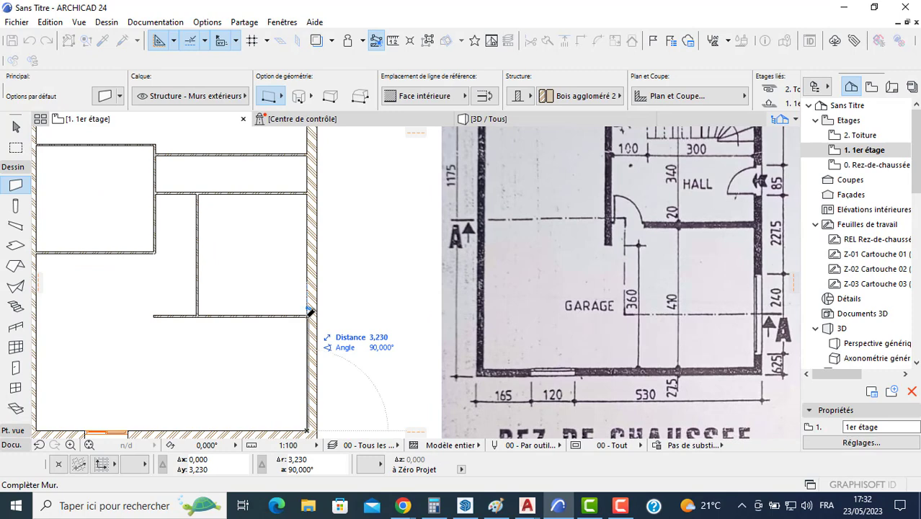
click(308, 315)
key(Escape)
Move the bottom vertical partition 3.17 m inward from the right exterior wall
click(305, 324)
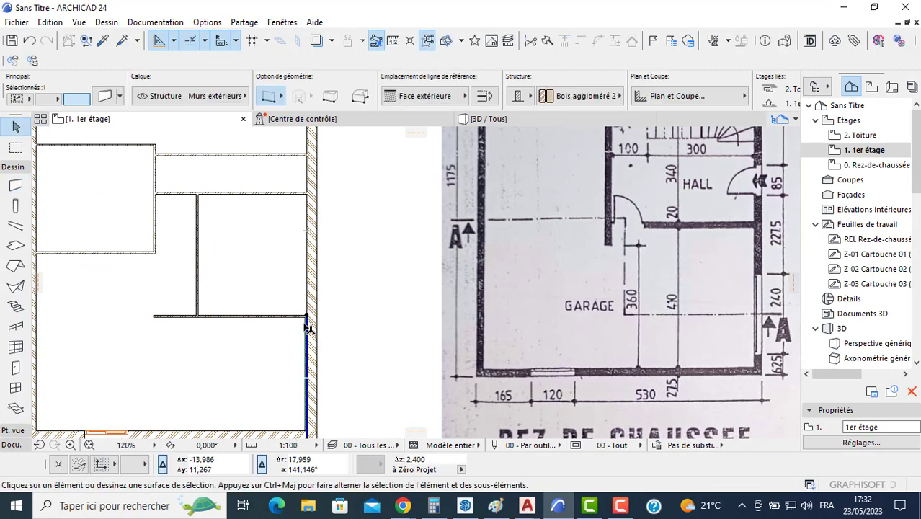
click(308, 328)
scroll(346, 303, down, 3)
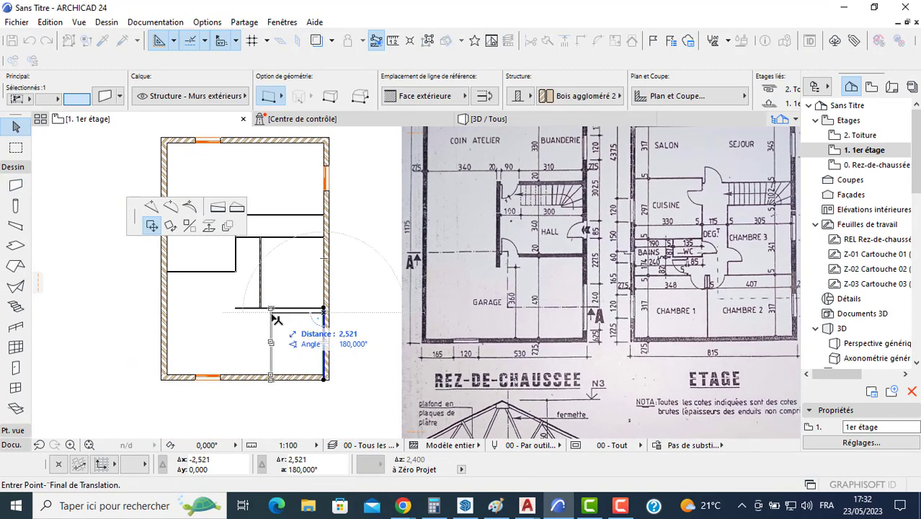
text(3,17)
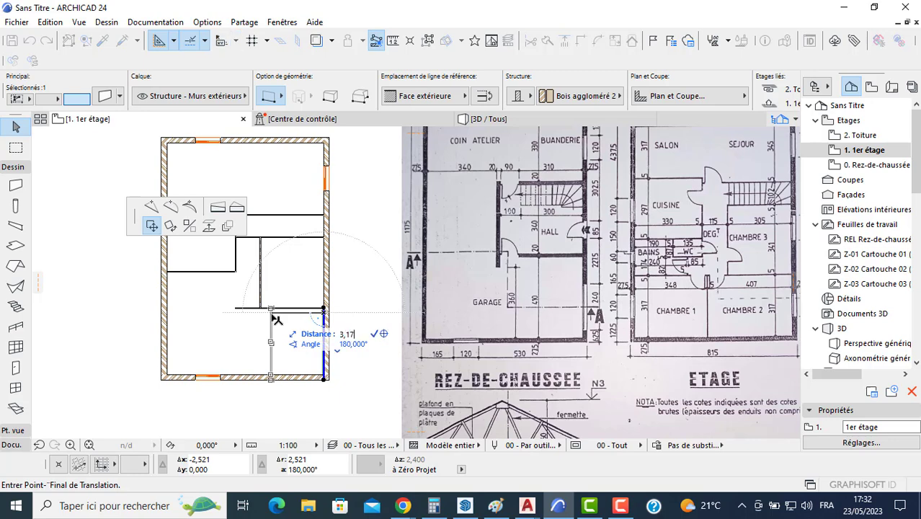
key(Return)
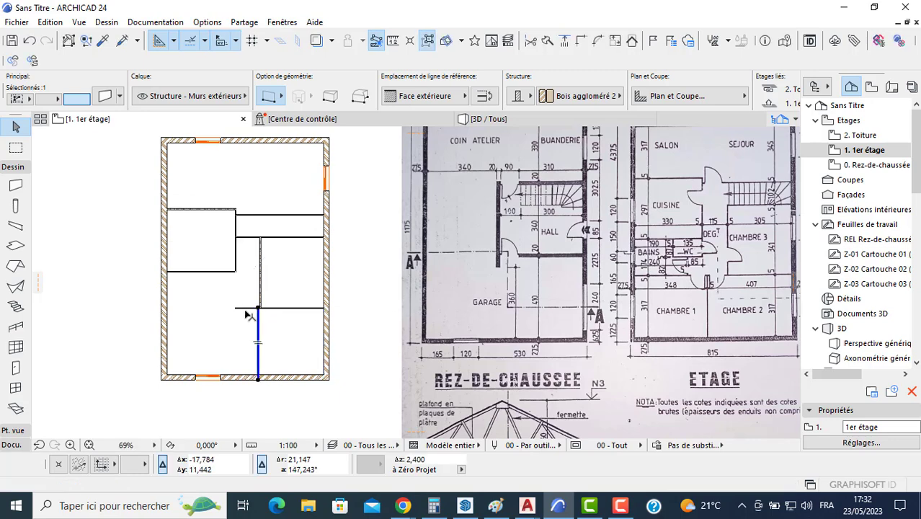
key(Escape)
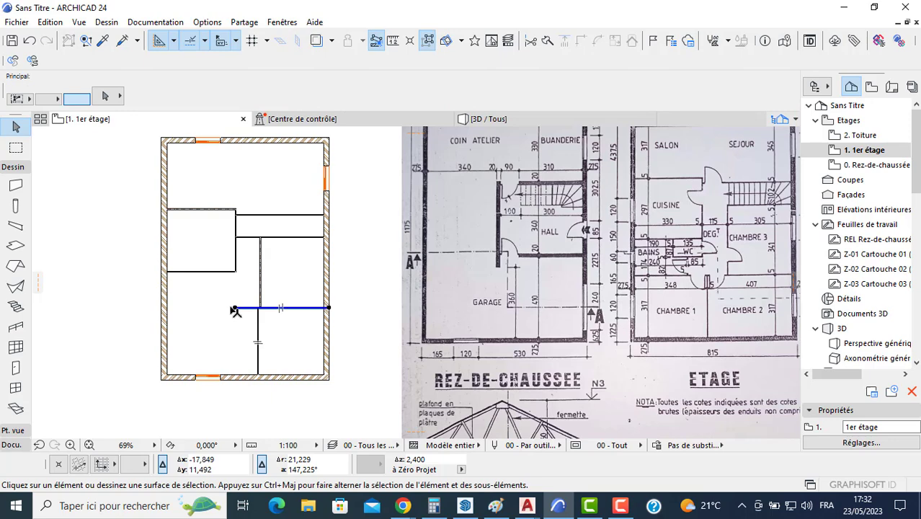
Stretch the left end of the lowest horizontal partition to the left exterior wall
click(235, 310)
click(235, 309)
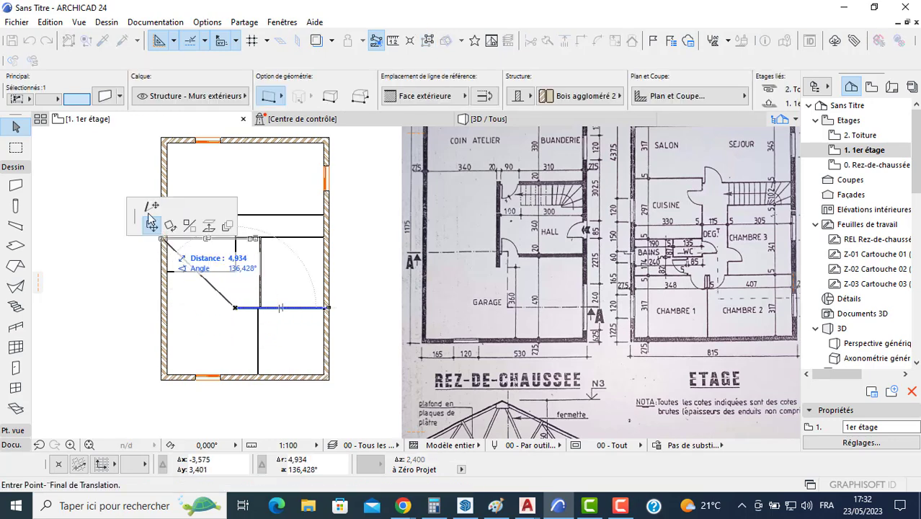
click(151, 206)
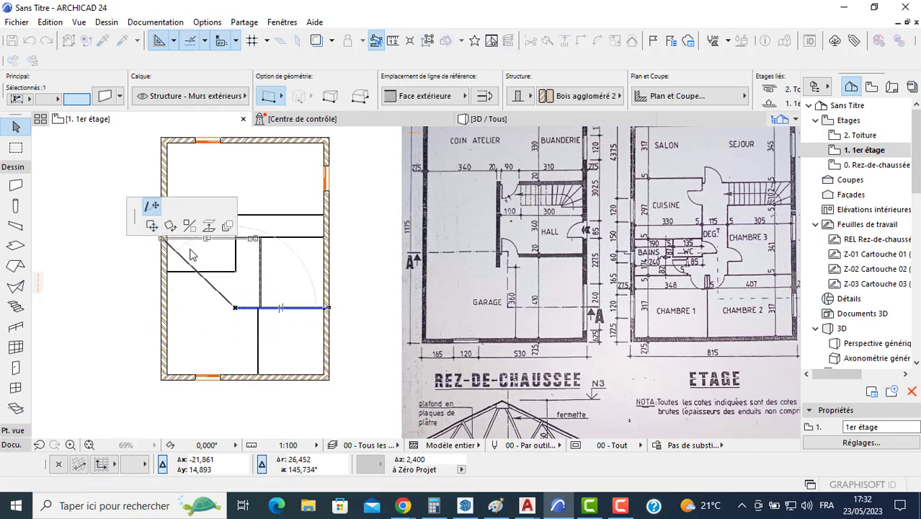
click(160, 308)
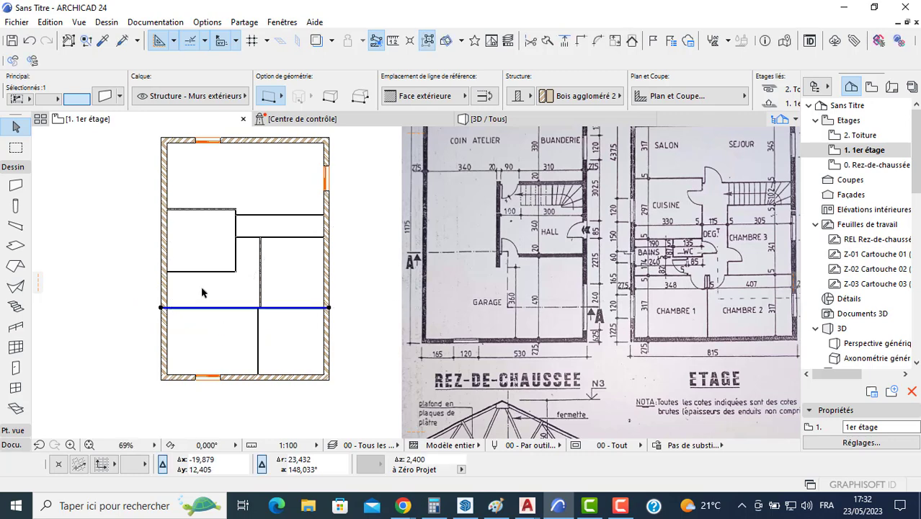
key(Escape)
Move the bottom vertical partition back against the right exterior wall's inner face
scroll(213, 289, up, 2)
middle_drag(229, 281, 159, 291)
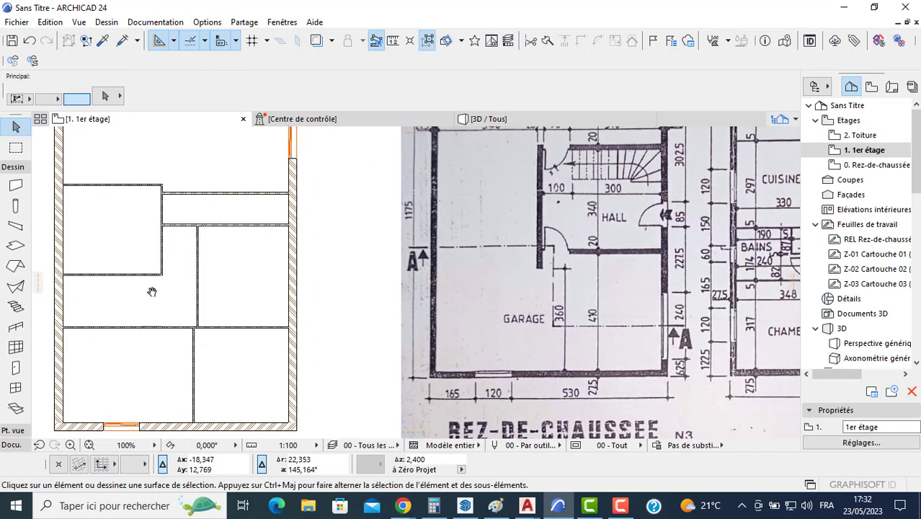
scroll(159, 291, down, 2)
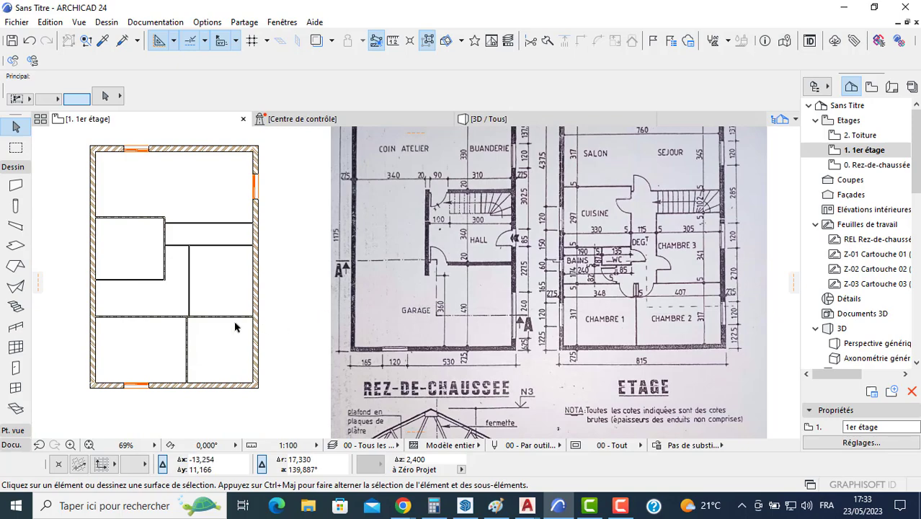
scroll(199, 310, up, 1)
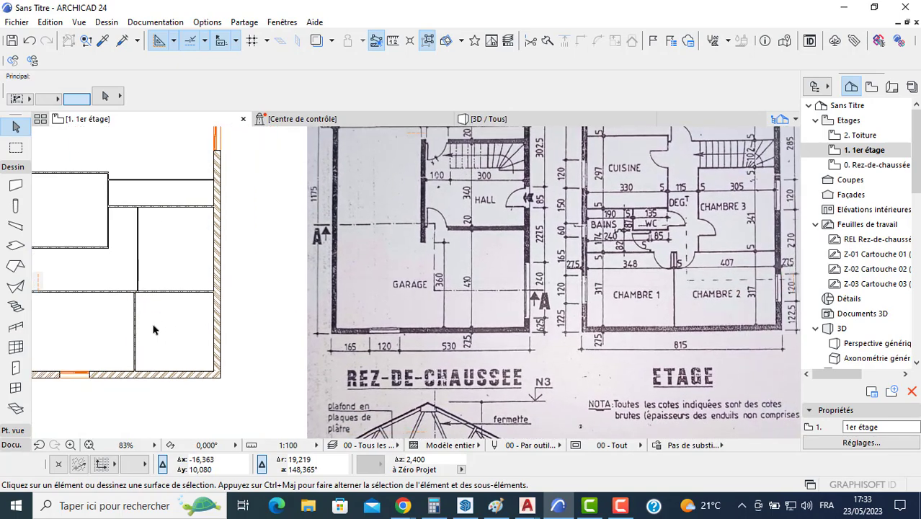
click(135, 318)
scroll(137, 317, up, 7)
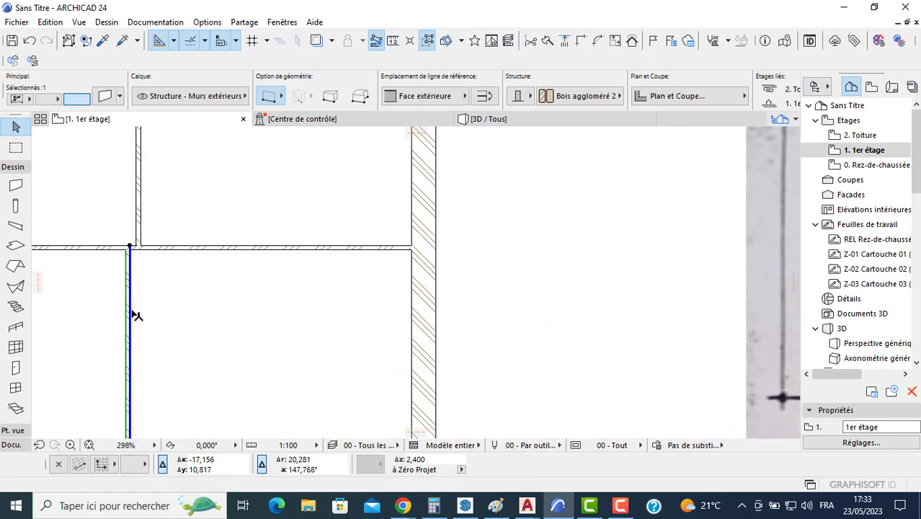
click(131, 310)
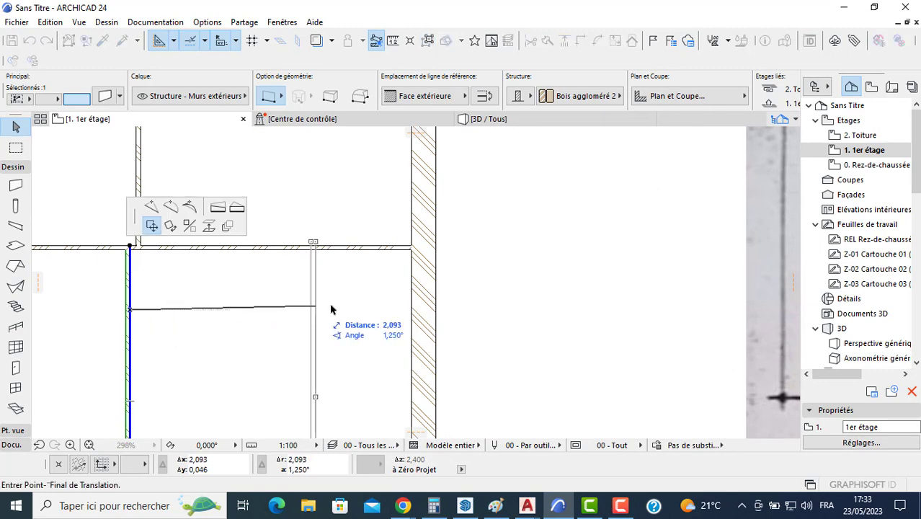
click(412, 310)
Move the bottom vertical partition 4.07 m inward from the right exterior wall
click(411, 313)
scroll(291, 310, down, 4)
middle_drag(268, 308, 356, 296)
scroll(257, 310, down, 2)
scroll(257, 310, down, 2)
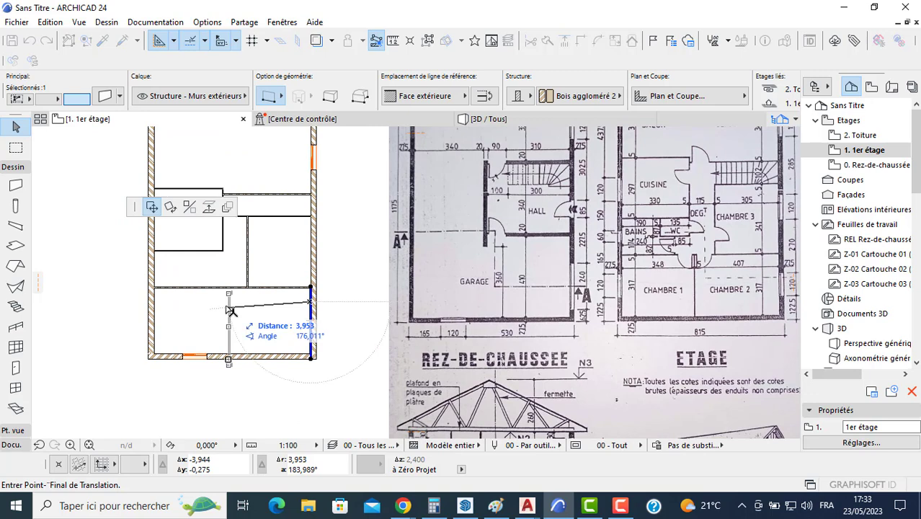
text(4)
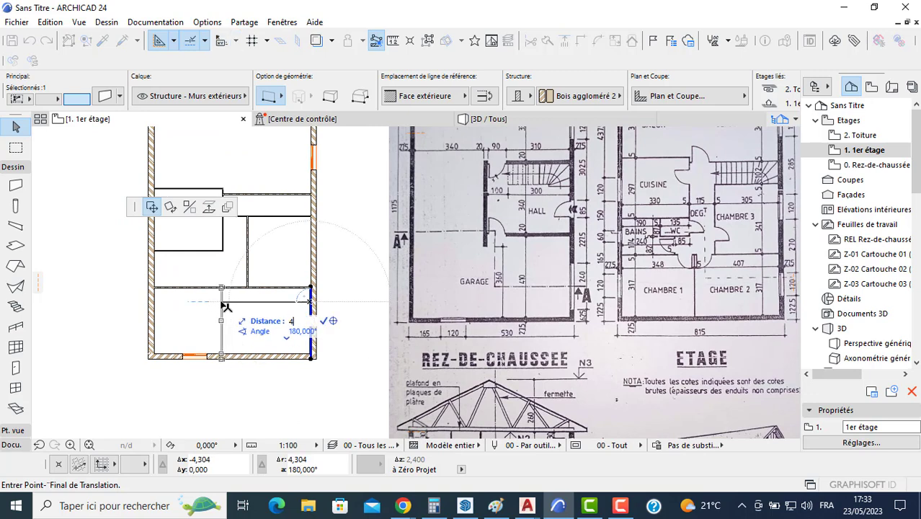
text(,0)
key(Return)
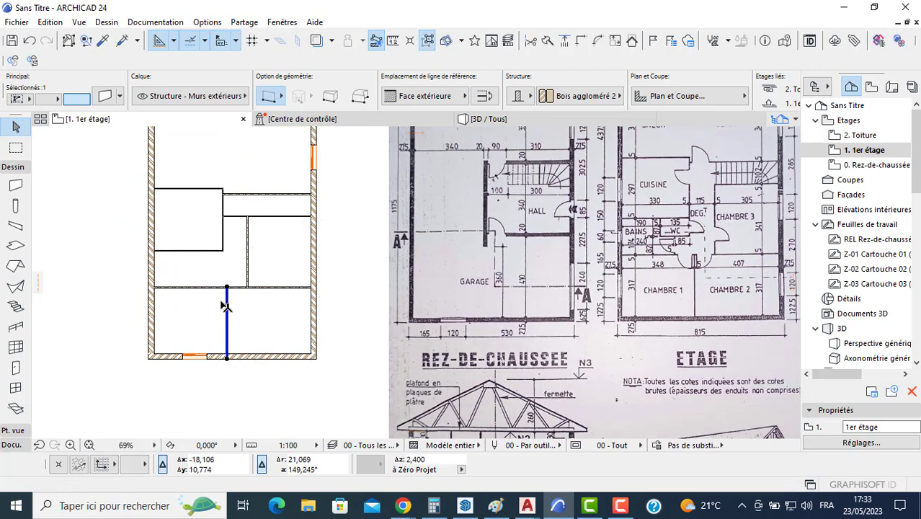
key(Escape)
Draw a partition along the left exterior wall's inner face, between the kitchen's lower partition and the lowest horizontal partition
click(16, 186)
scroll(136, 254, up, 5)
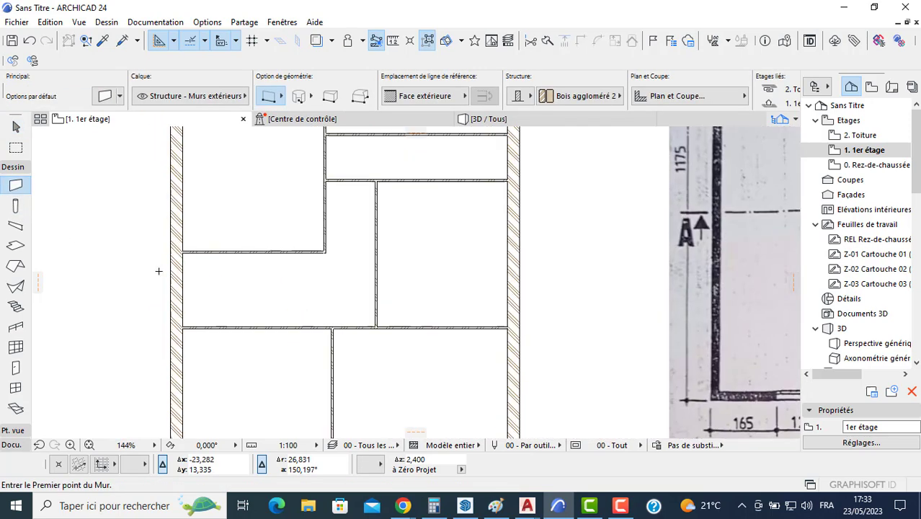
click(187, 337)
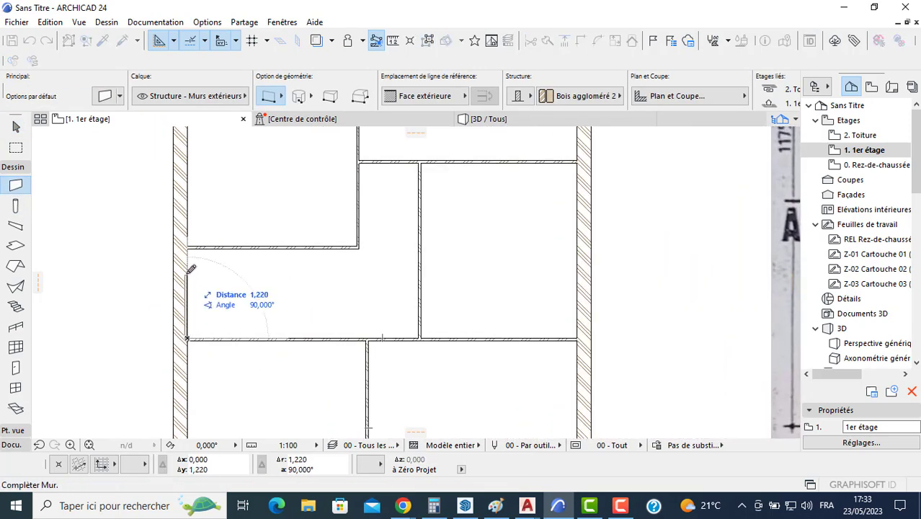
click(189, 247)
scroll(173, 287, down, 5)
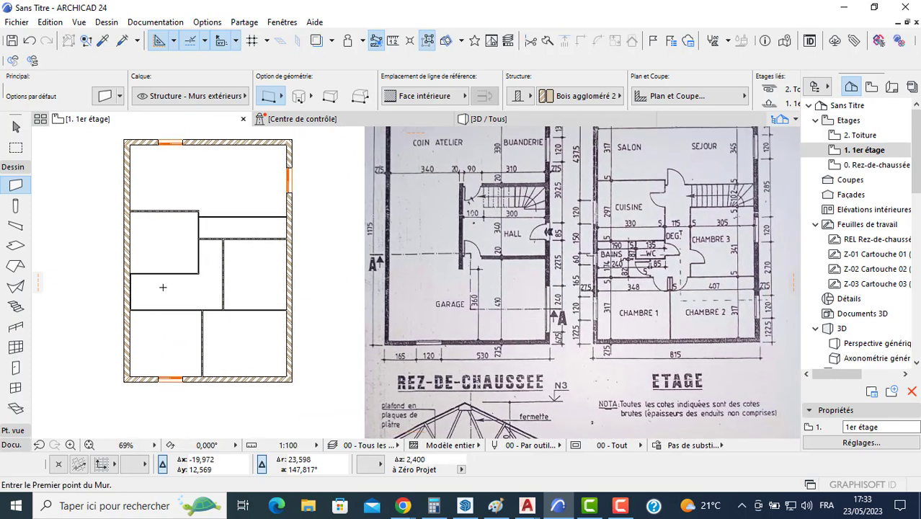
Move this short vertical partition 1.90 m inward from the left exterior wall
scroll(162, 287, up, 3)
key(Escape)
click(113, 279)
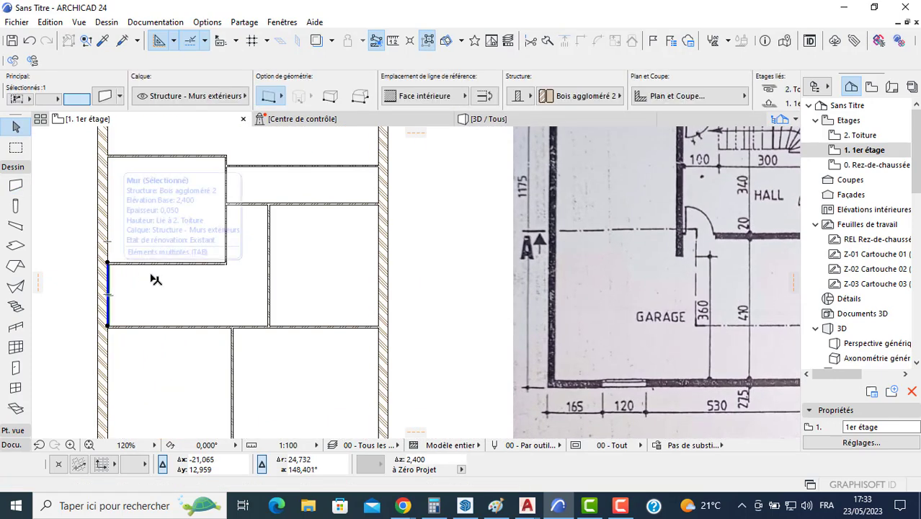
click(111, 279)
text(1)
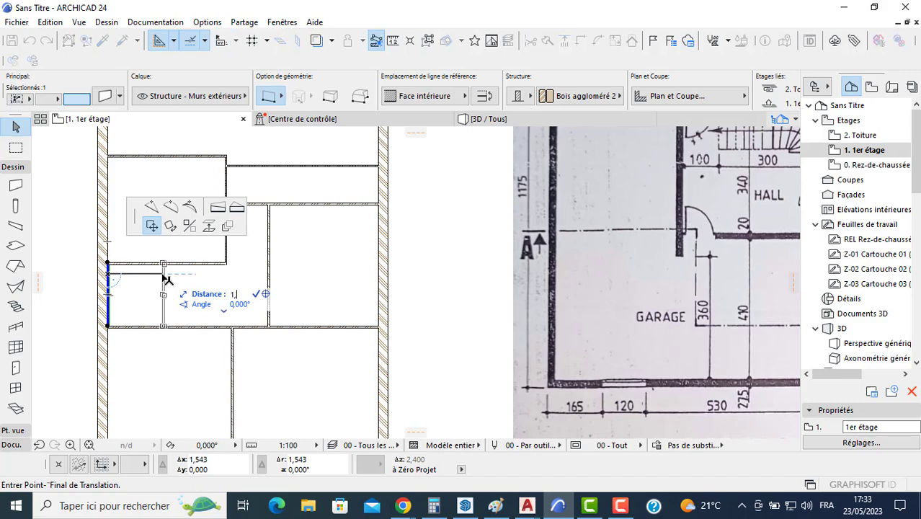
key(Return)
Stretch the lower end of the kitchen's right-hand partition down to the lowest horizontal partition
scroll(649, 249, down, 3)
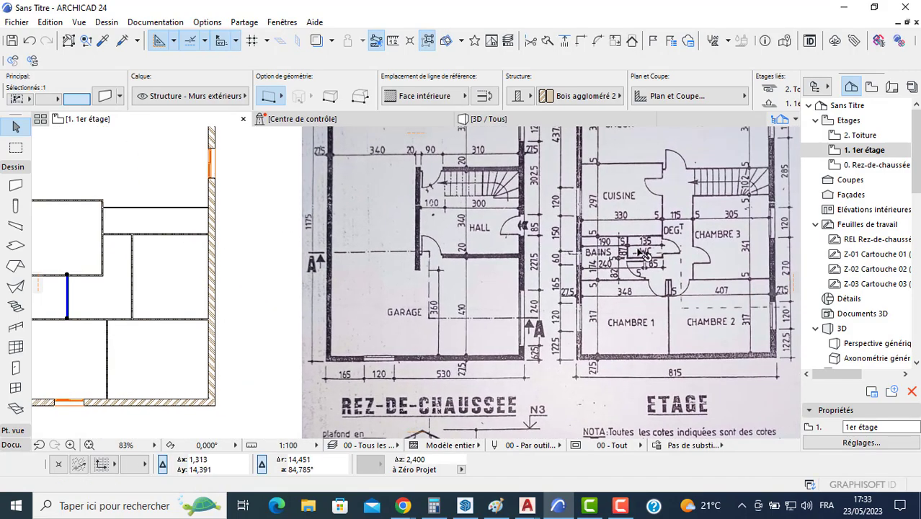
scroll(642, 252, up, 4)
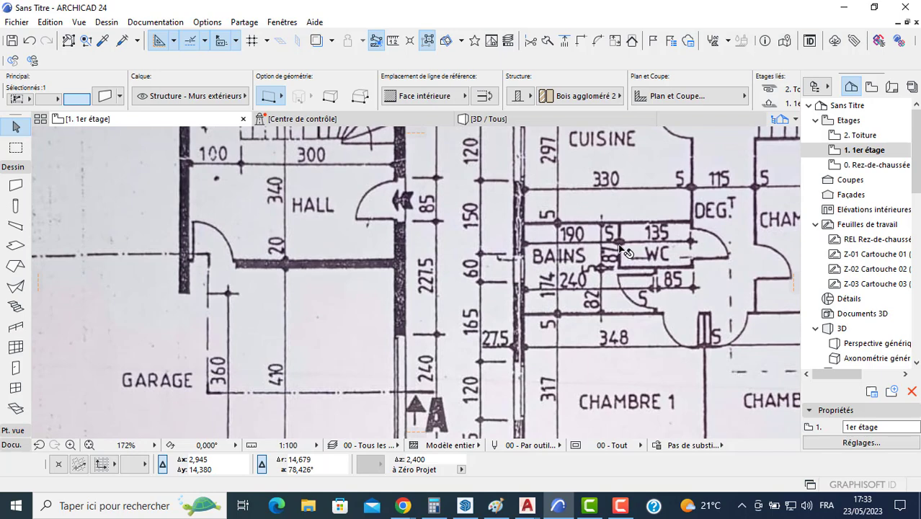
scroll(697, 216, down, 5)
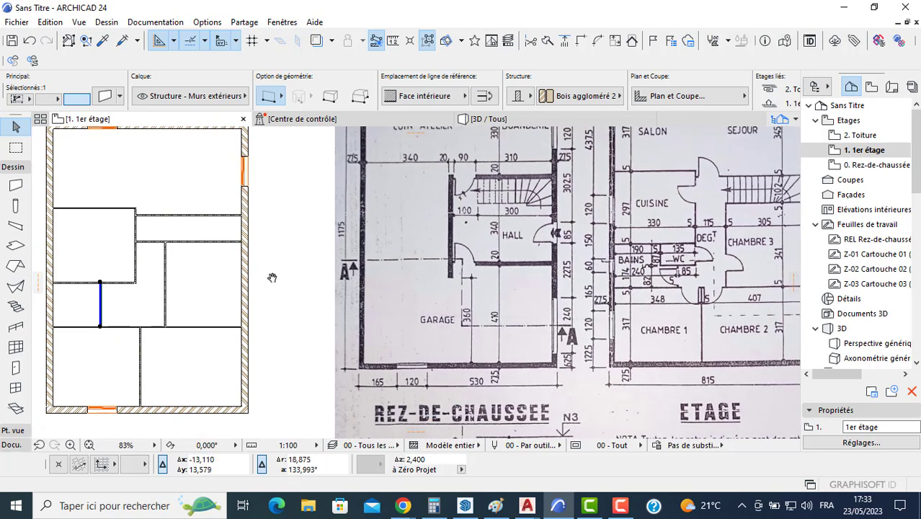
click(253, 272)
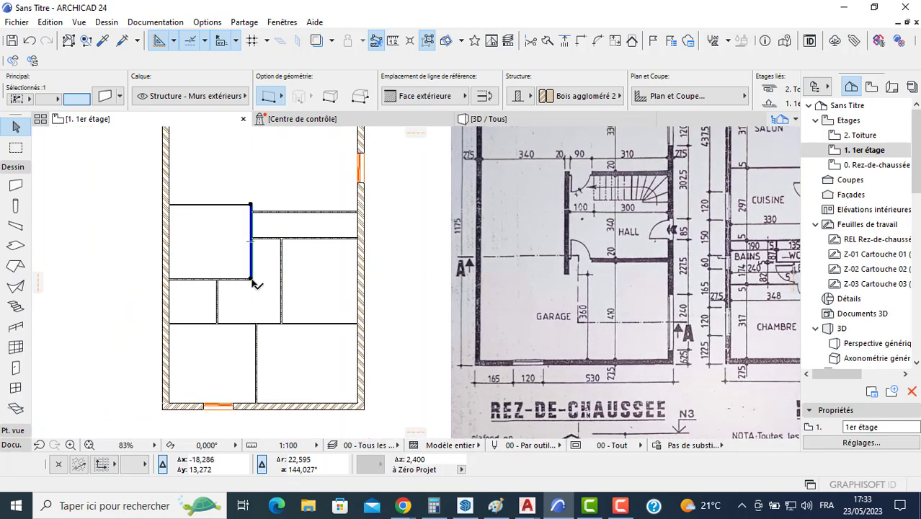
click(251, 279)
click(252, 323)
click(115, 296)
Draw a partition along the underside of the kitchen's lower partition, from the bathroom partition to the kitchen's right-hand partition
click(16, 188)
scroll(195, 253, up, 2)
scroll(212, 274, up, 5)
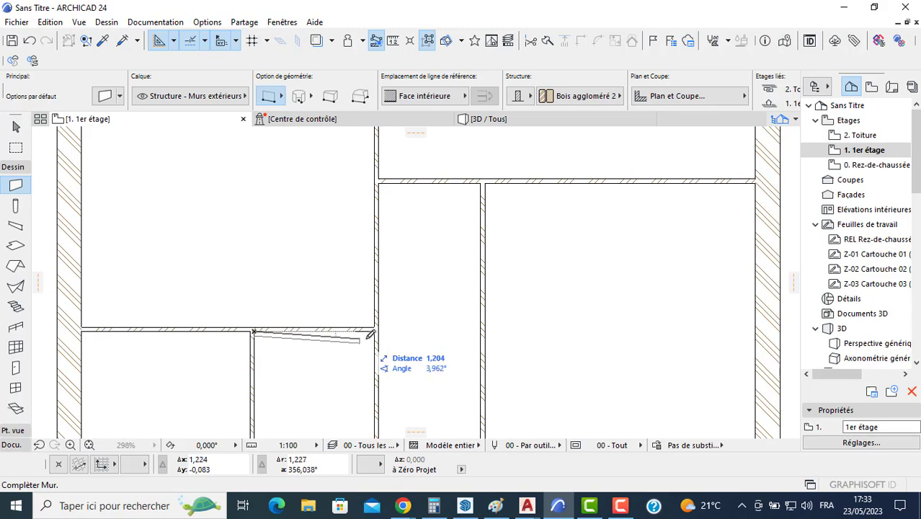
Check the WC dimensions on the scanned floor plan and move the new horizontal partition 0.85 m downward
scroll(375, 326, down, 3)
middle_drag(696, 317, 528, 298)
scroll(528, 298, down, 4)
middle_drag(608, 293, 548, 299)
middle_drag(603, 279, 505, 285)
scroll(669, 291, up, 1)
scroll(669, 290, up, 3)
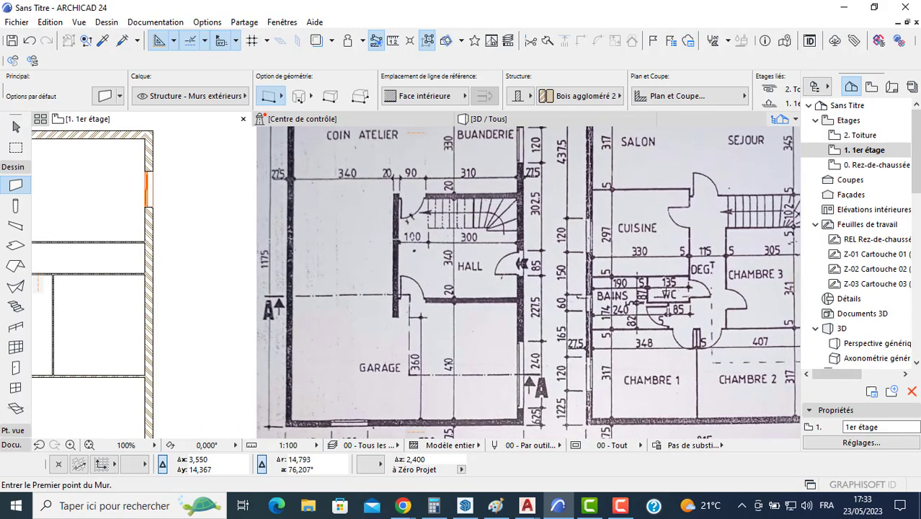
scroll(588, 302, down, 3)
middle_drag(569, 303, 764, 273)
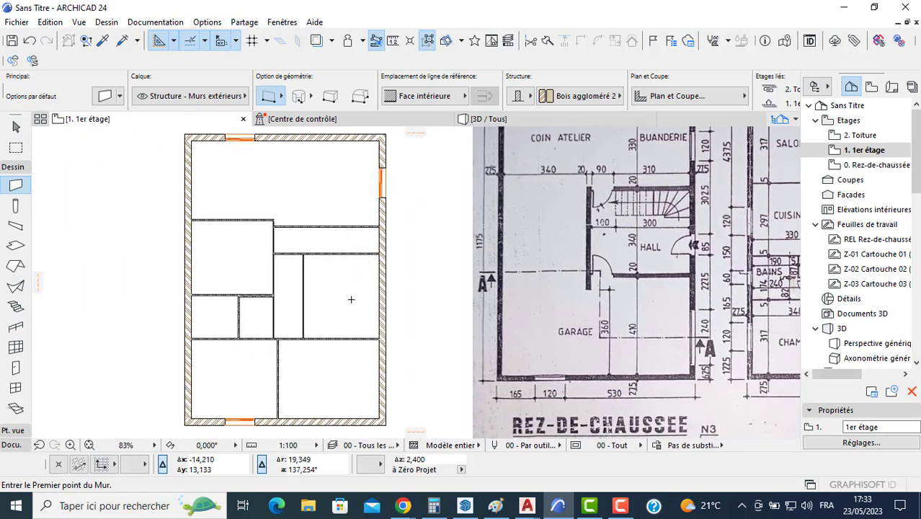
key(Escape)
scroll(259, 297, up, 6)
drag(222, 282, 226, 330)
text(0)
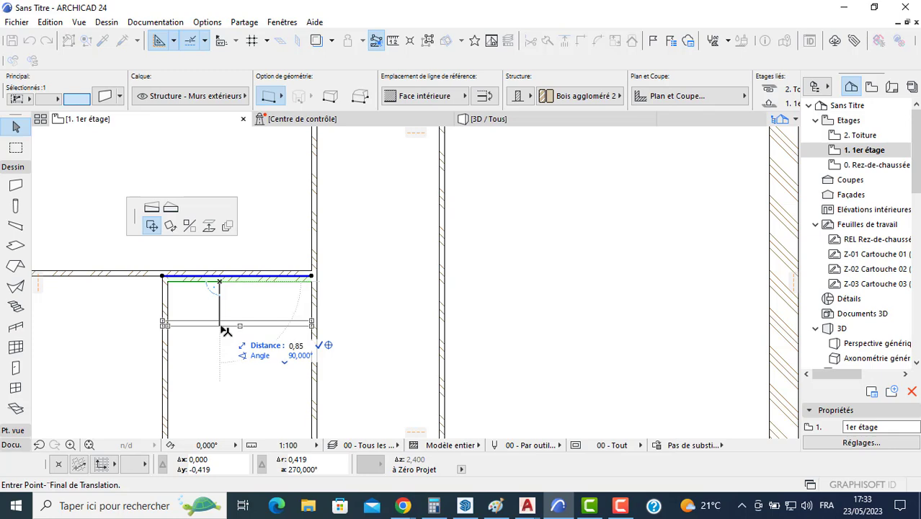
text(,85)
key(Return)
Trim off the vertical partition segment below the WC and the horizontal segment crossing the hallway beside Chambre 3
scroll(224, 330, down, 3)
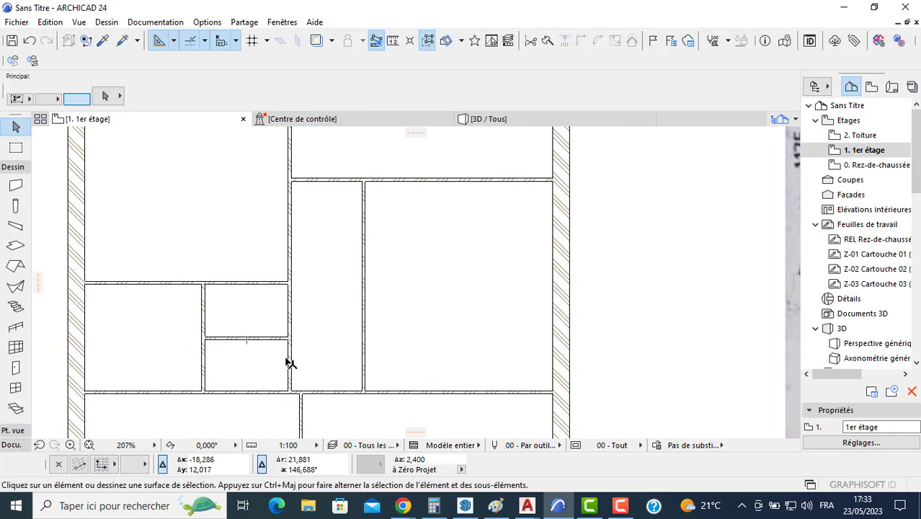
scroll(290, 361, down, 3)
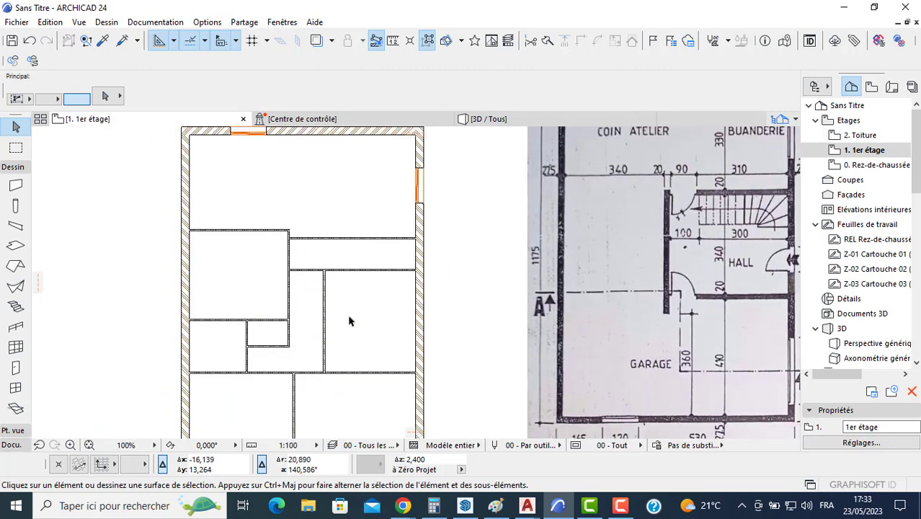
middle_drag(288, 269, 280, 272)
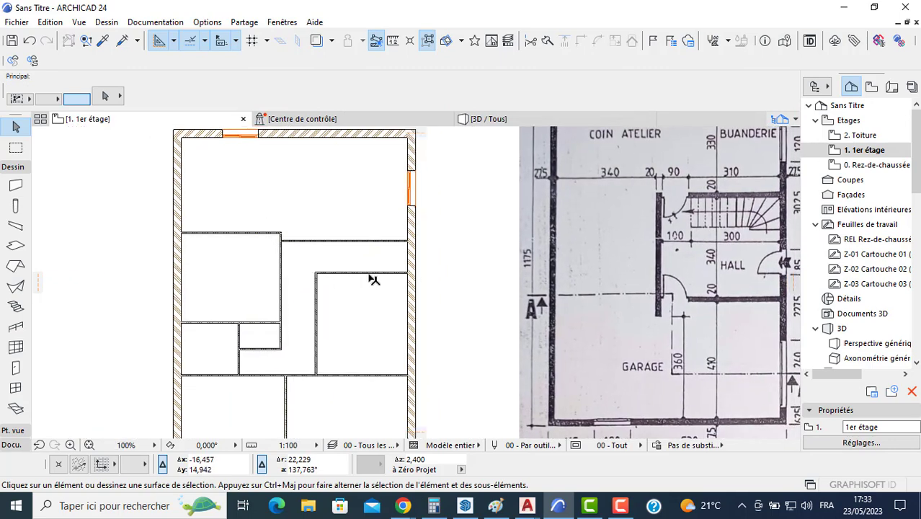
Copy the right exterior wall's window to two lower positions on the same wall, at Chambre 3 and Chambre 2
scroll(344, 278, down, 3)
middle_drag(376, 302, 347, 270)
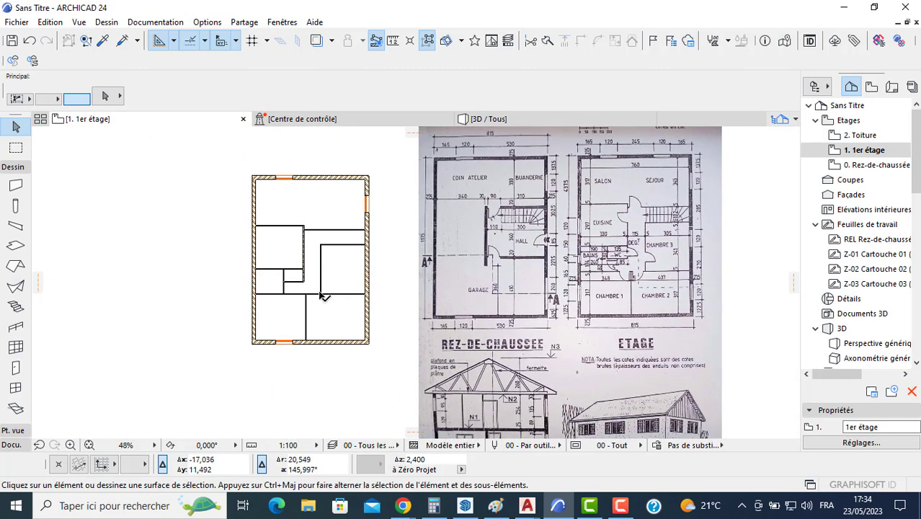
middle_drag(422, 290, 343, 292)
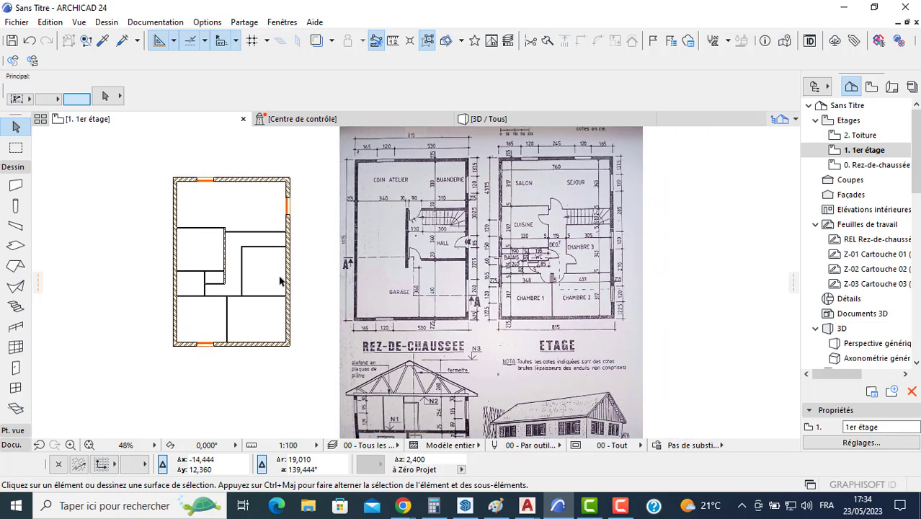
scroll(611, 171, up, 2)
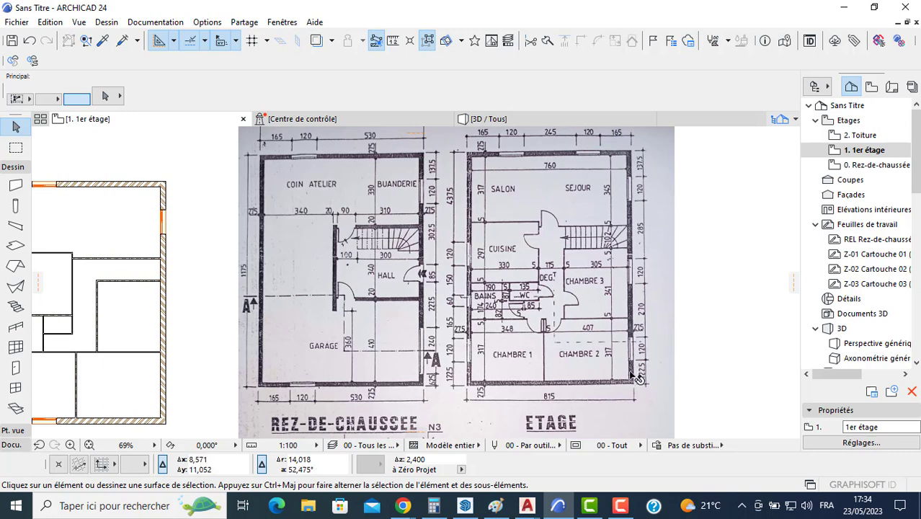
click(163, 233)
click(163, 232)
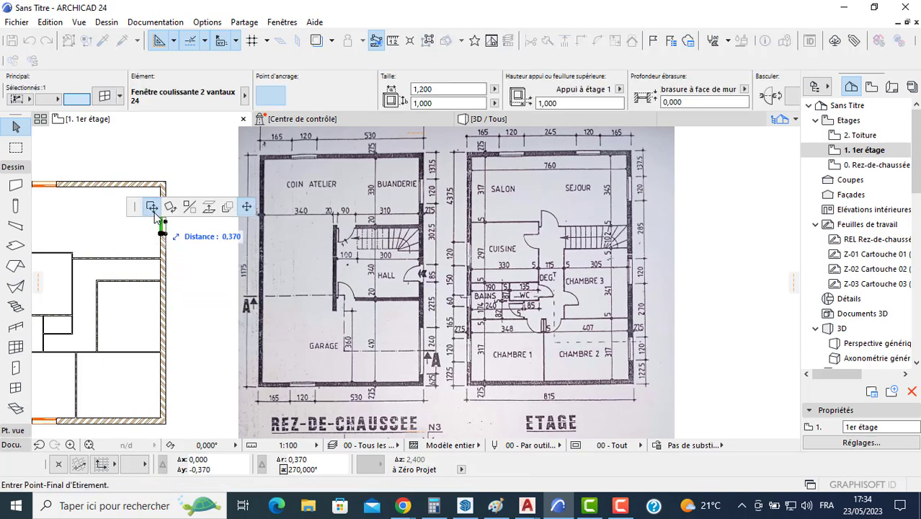
click(152, 207)
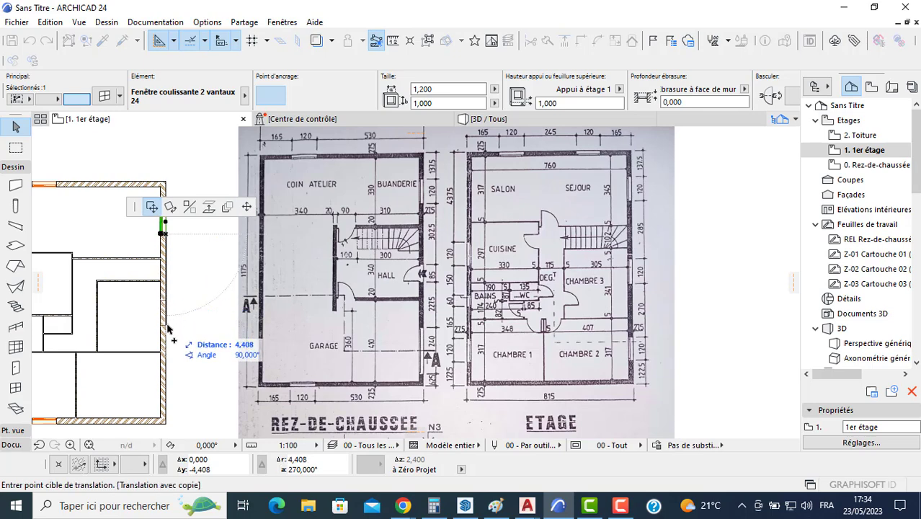
double_click(171, 400)
key(Escape)
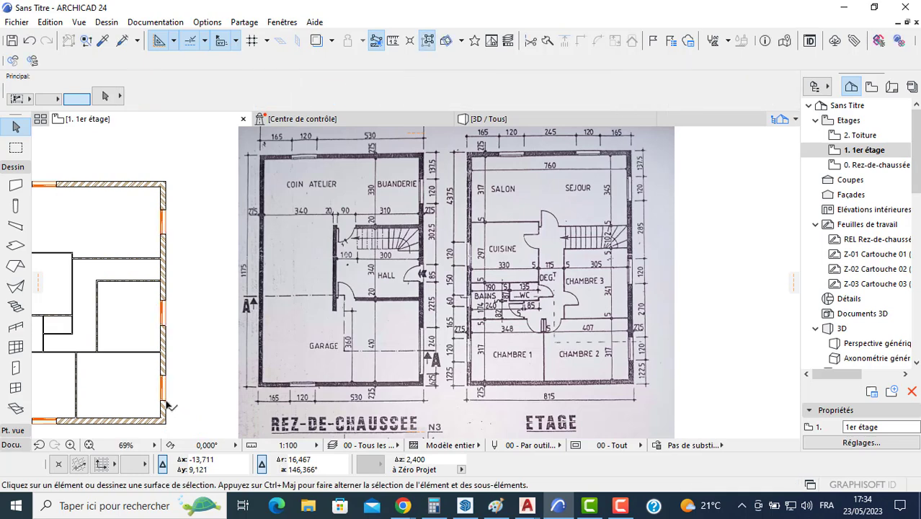
Move the Chambre 2 window on the right exterior wall to 1.22 m from the wall's lower corner
click(165, 399)
click(165, 399)
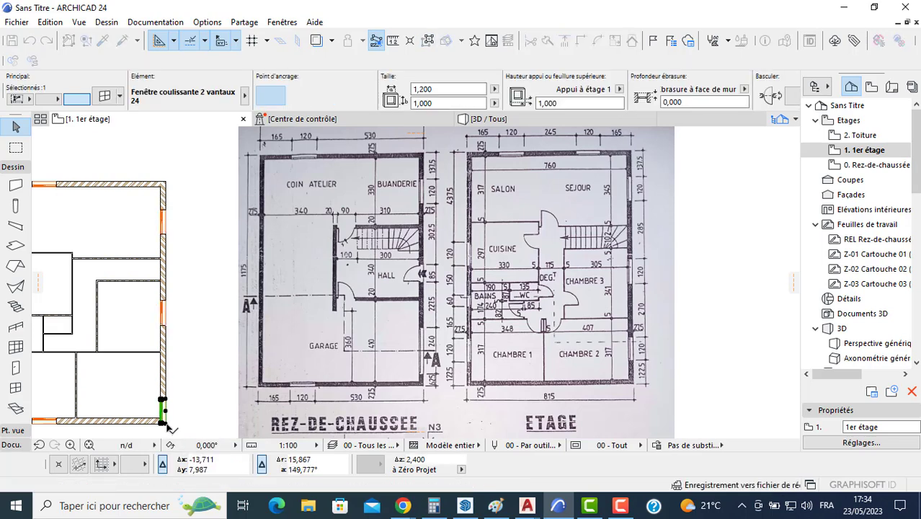
text(1)
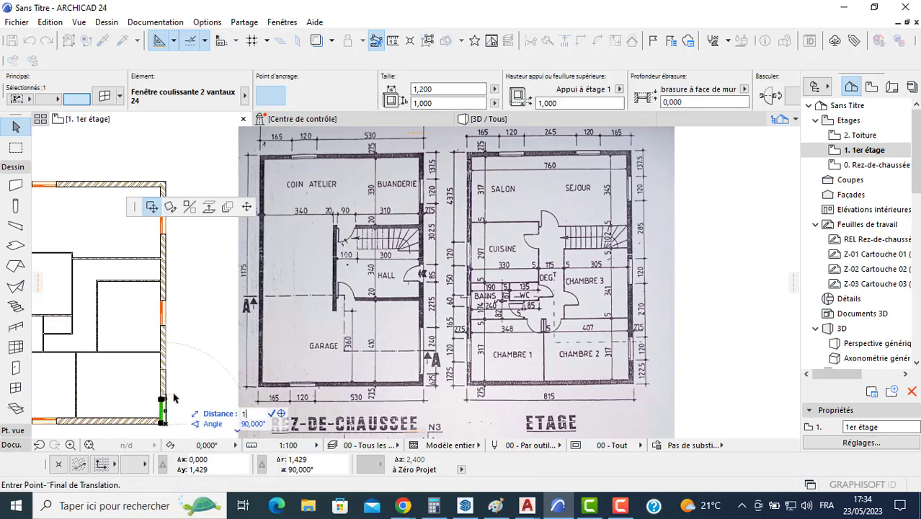
text(,22)
key(Return)
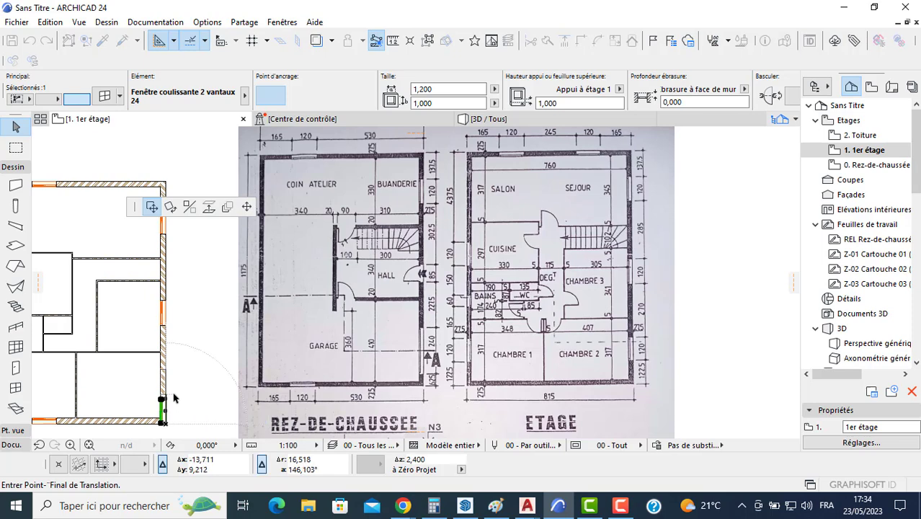
key(Escape)
Move the Chambre 3 window so that it sits 2.70 m above the Chambre 2 window on the right exterior wall
click(166, 328)
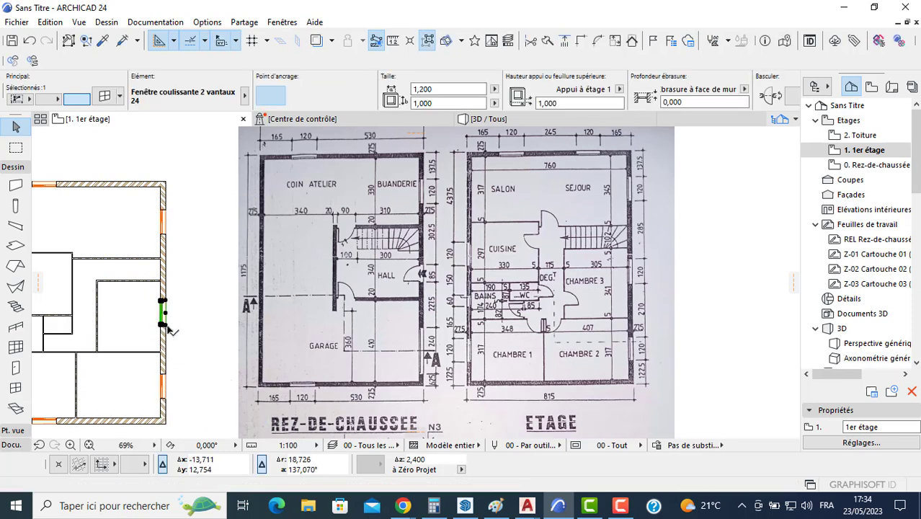
click(164, 324)
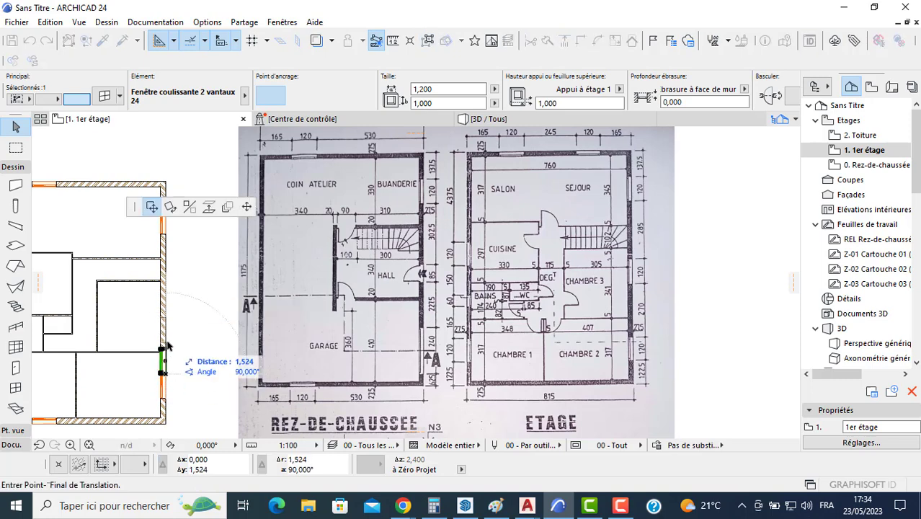
text(2,700)
key(Return)
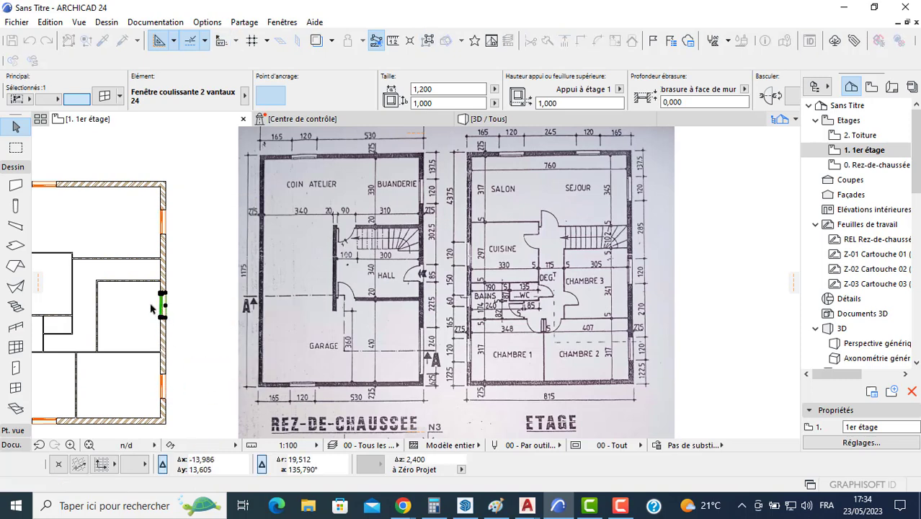
scroll(215, 304, down, 3)
click(93, 288)
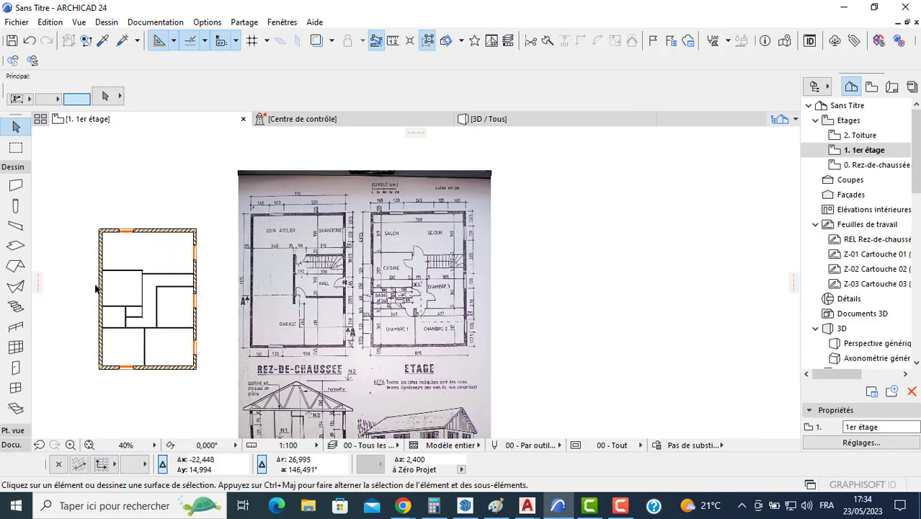
Place three windows with the right wall windows' settings in the left exterior wall, at the kitchen, Chambre 1 and the bathroom
scroll(85, 276, up, 3)
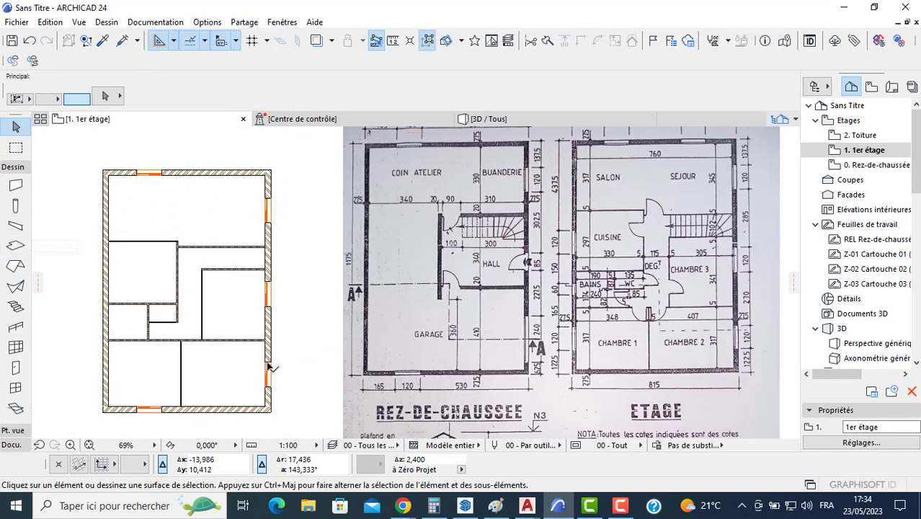
alt+click(268, 285)
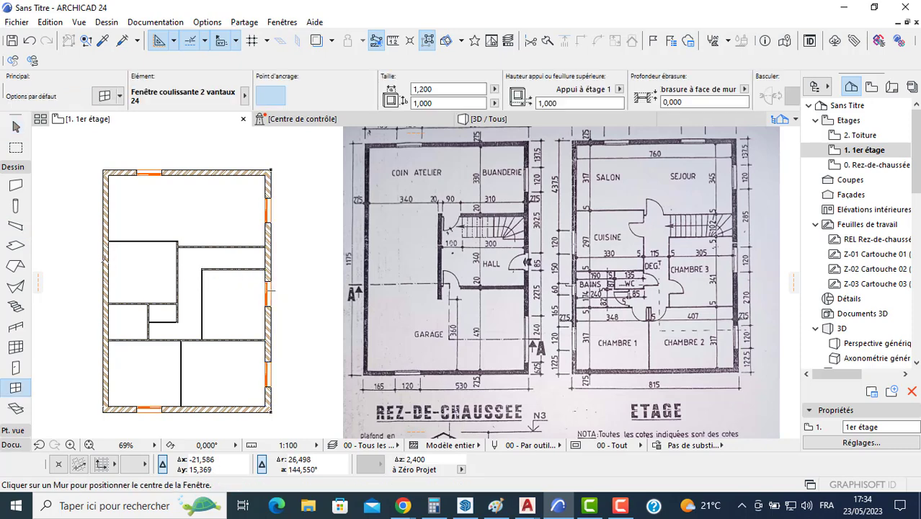
click(115, 275)
click(119, 265)
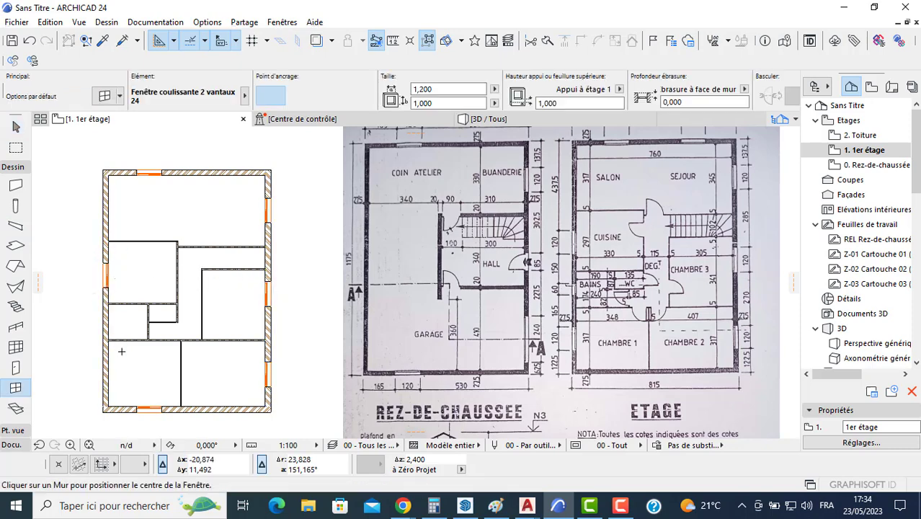
click(117, 372)
click(119, 385)
click(109, 320)
click(119, 318)
key(Escape)
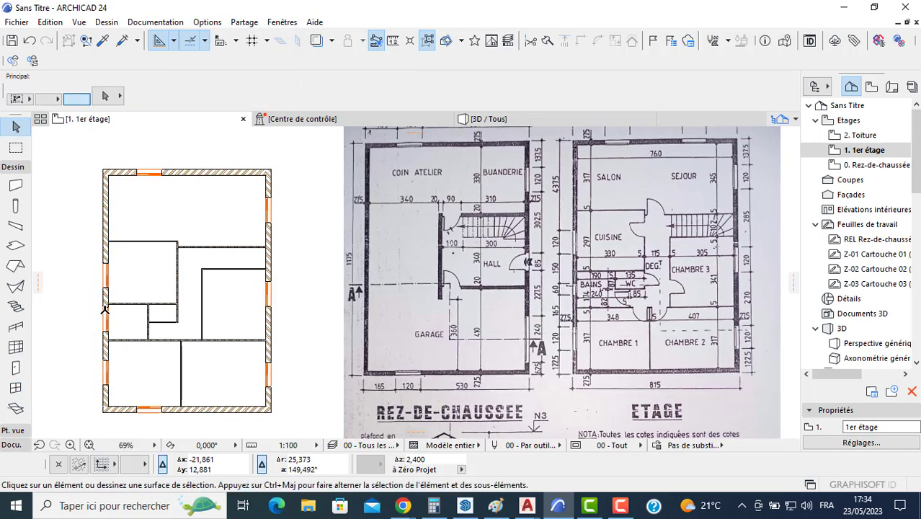
Set the bathroom window's width and height to 0.6 m and its sill height to 1.6 m
scroll(104, 312, up, 4)
click(112, 309)
scroll(112, 308, down, 4)
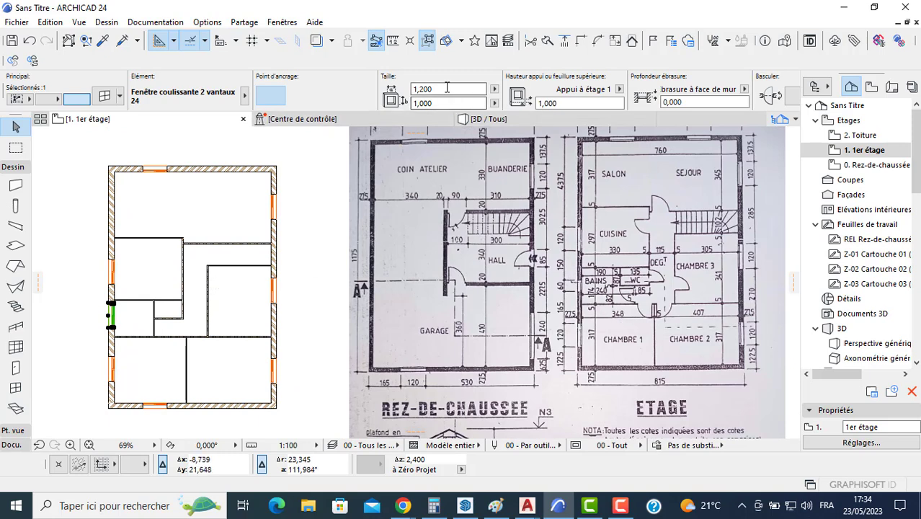
click(447, 88)
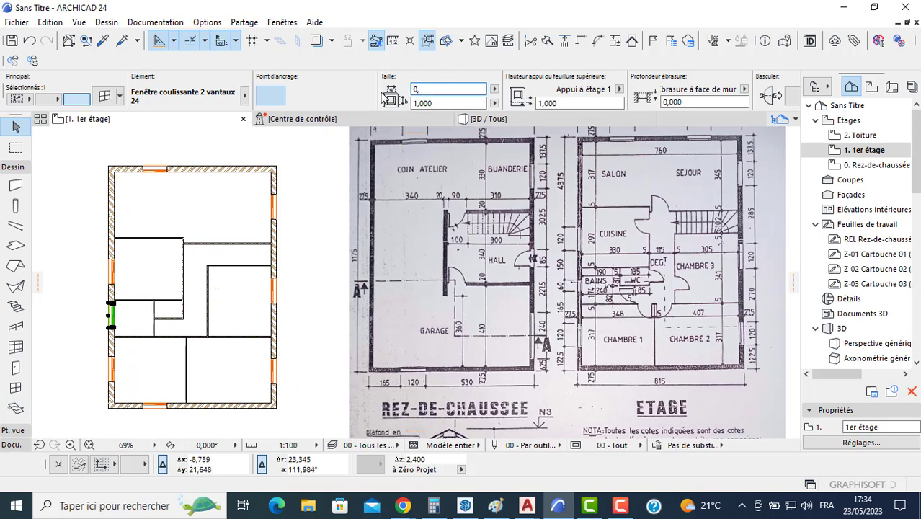
click(435, 103)
text(0,600)
click(563, 103)
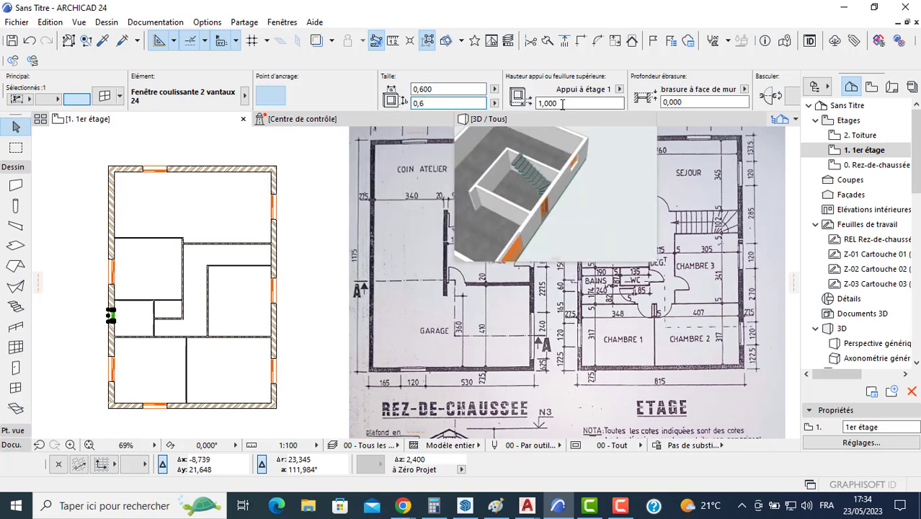
text(1,6)
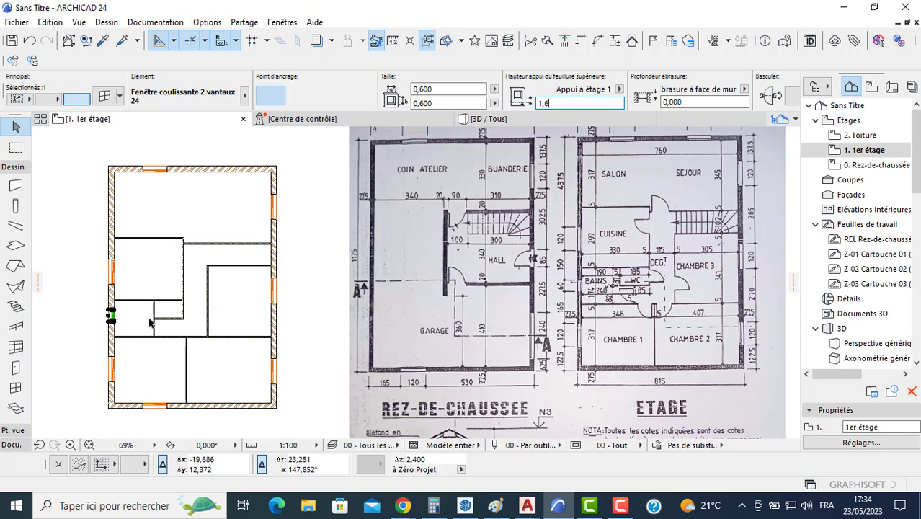
scroll(503, 357, down, 3)
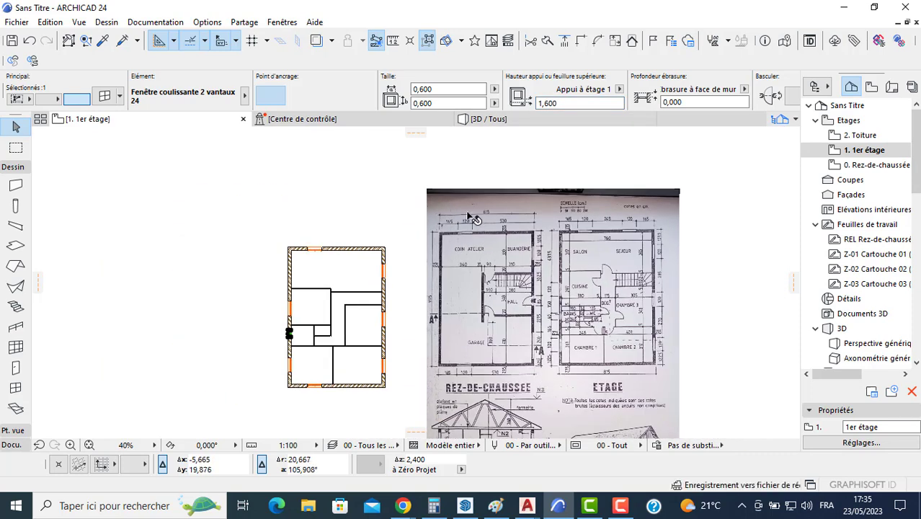
click(240, 204)
Set the top offset of all first-floor walls to -0.2 m from the Toiture storey and check the 3D model
middle_drag(341, 352, 275, 248)
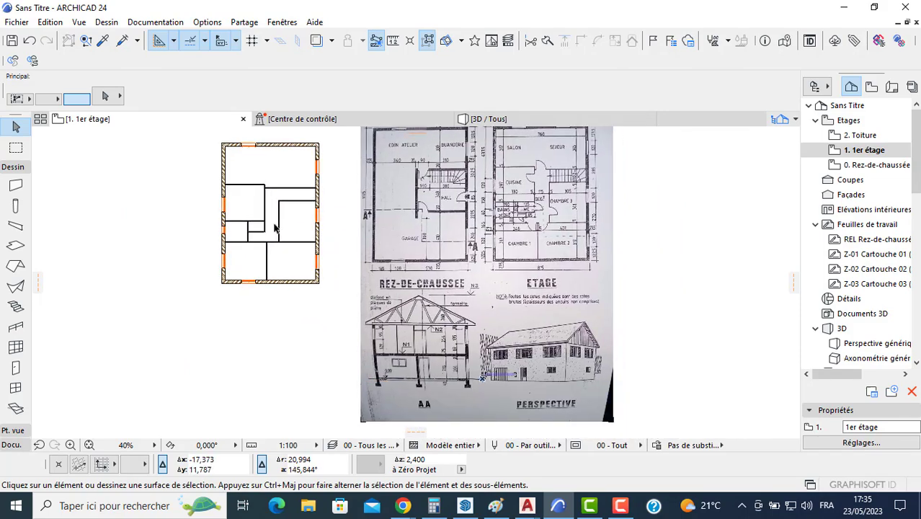
scroll(425, 326, up, 5)
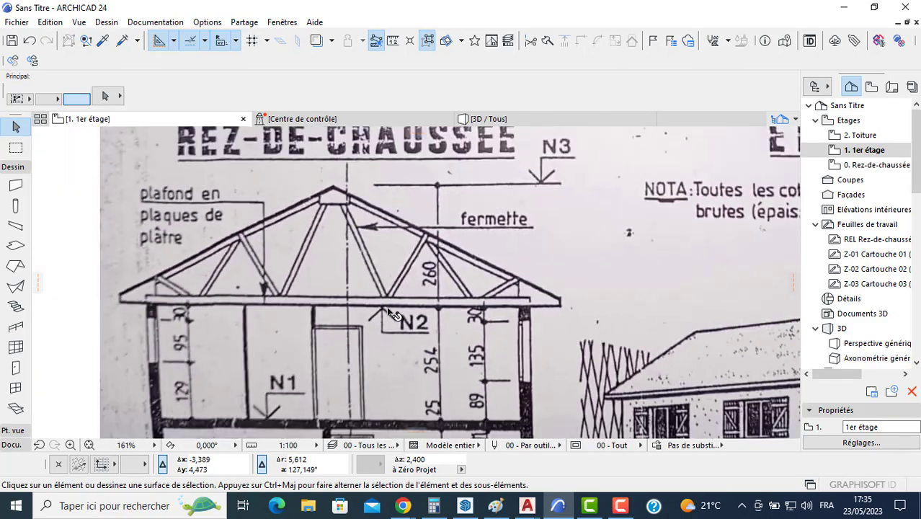
scroll(226, 289, down, 3)
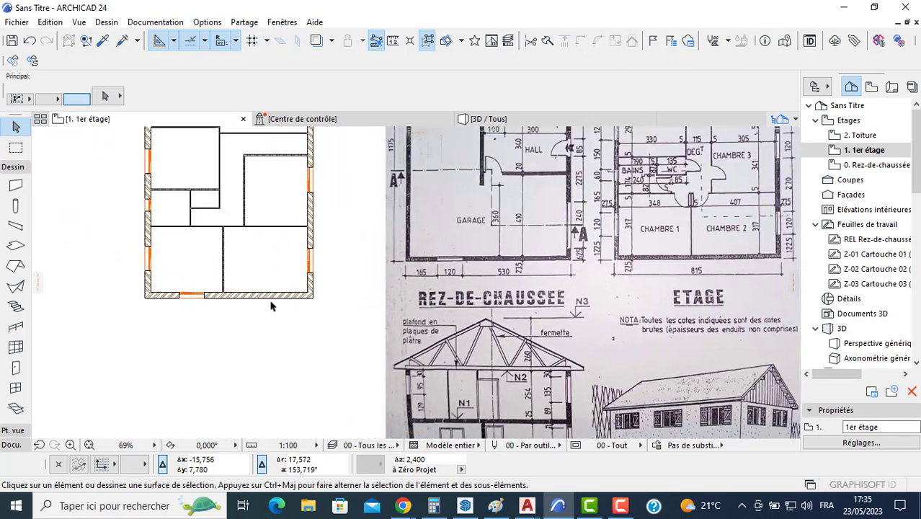
click(15, 185)
key(ctrl+a)
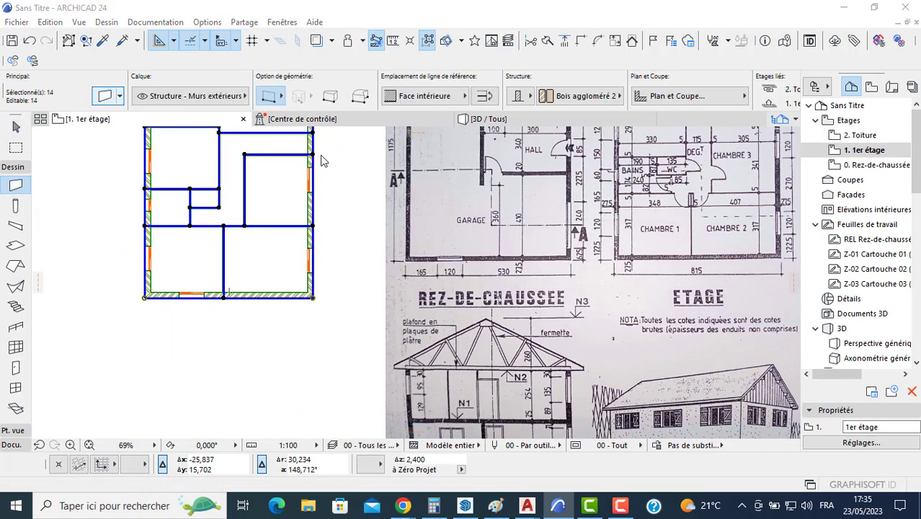
key(ctrl+t)
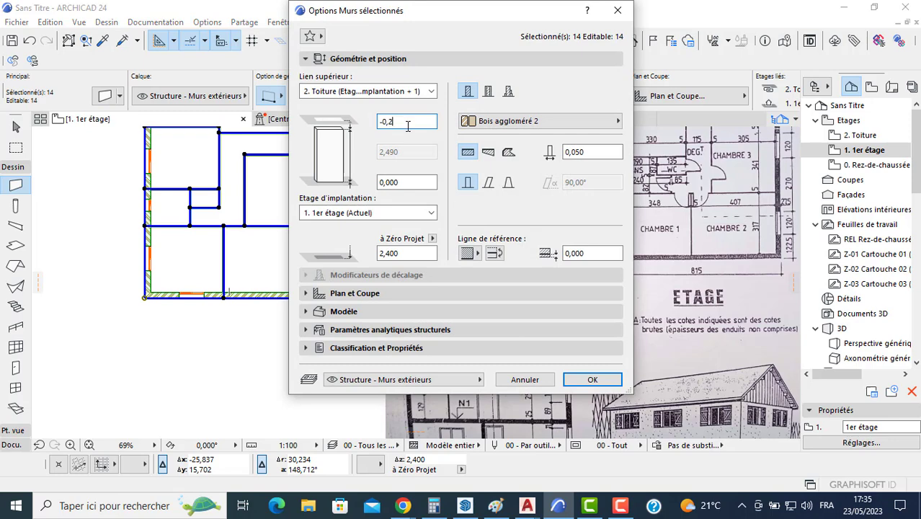
text(-0,2)
key(Return)
key(Escape)
key(F3)
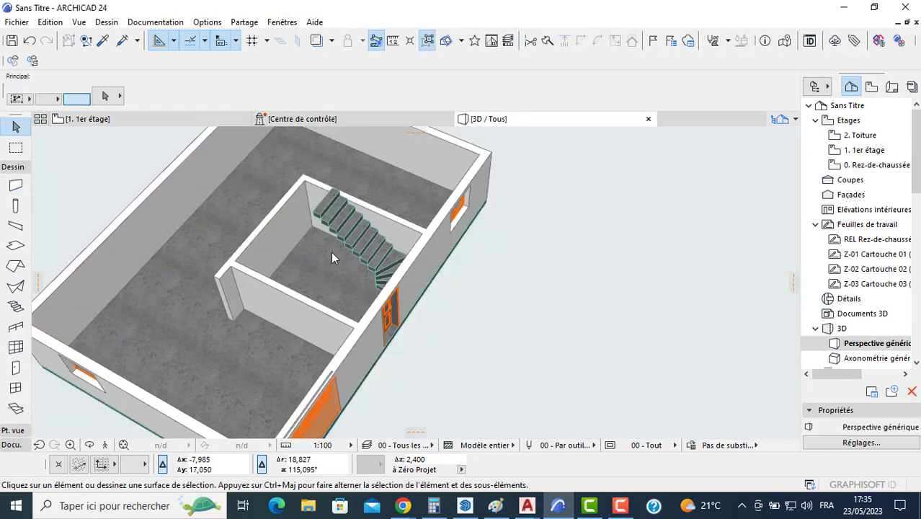
click(128, 119)
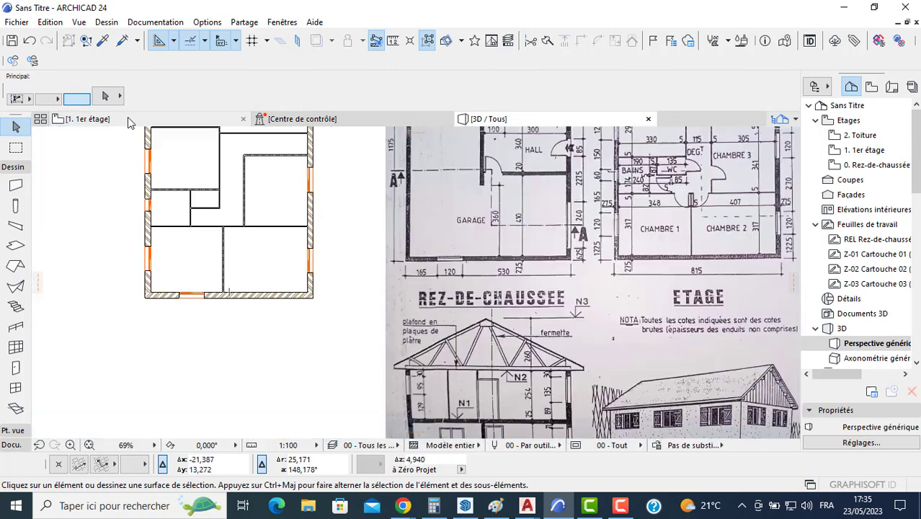
Draw a 0.25 m thick rectangular slab of 8.15 by 11.75 m over the first floor's exterior wall outline
click(16, 247)
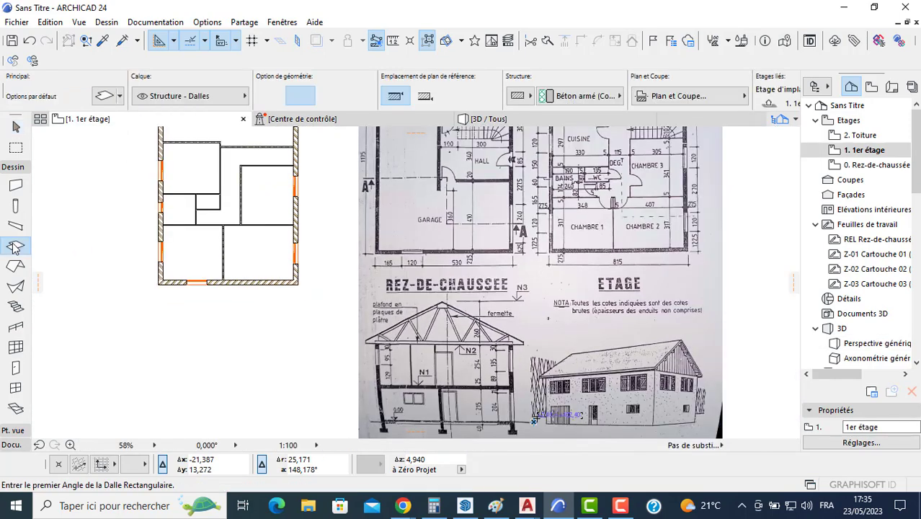
double_click(16, 247)
click(235, 121)
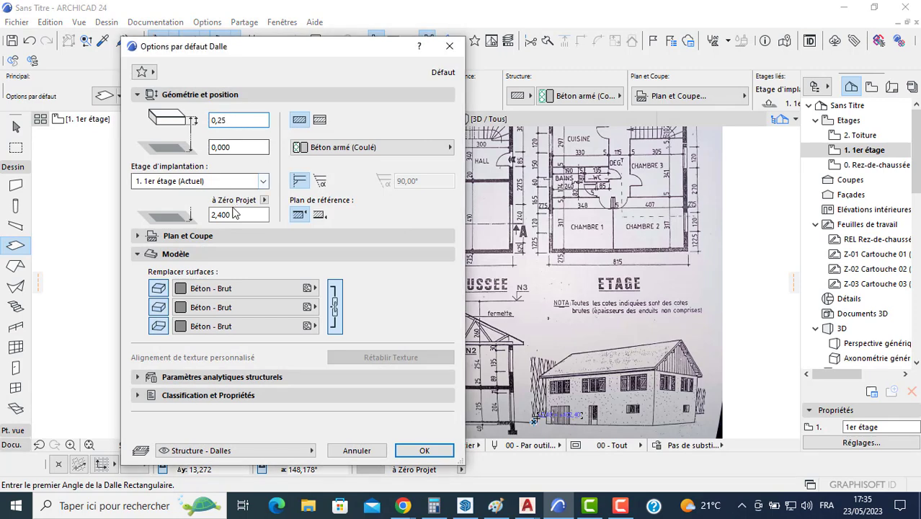
text(0)
click(423, 450)
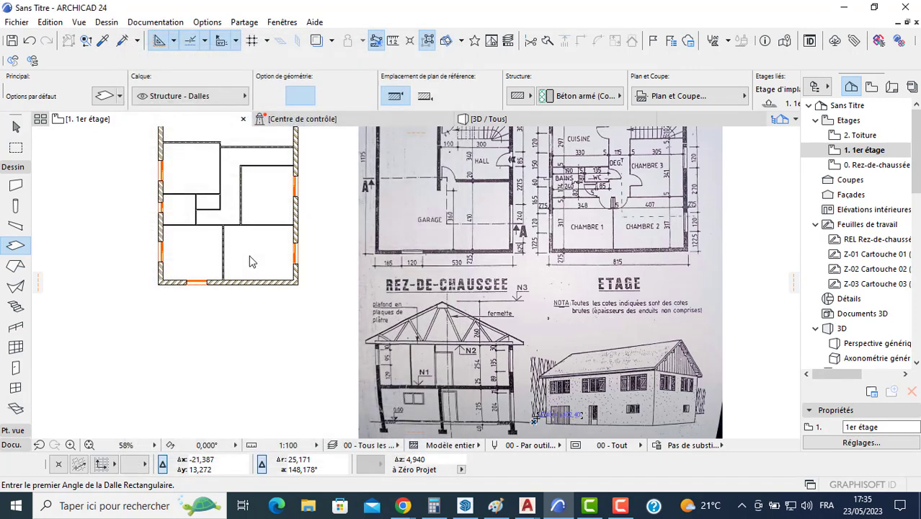
middle_drag(229, 277, 256, 367)
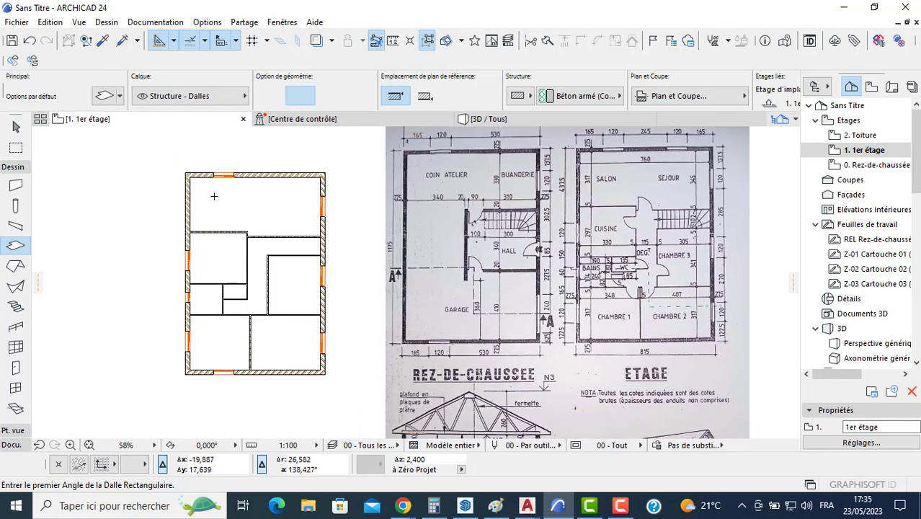
click(186, 171)
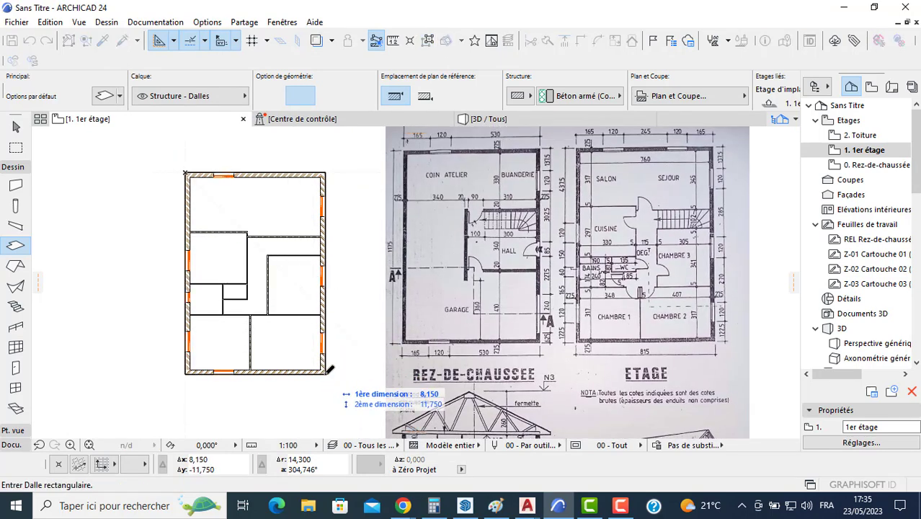
key(Escape)
Cut a rectangular stairwell opening in the slab between the partition above Chambre 3, the partition below the séjour and the right exterior wall
click(305, 281)
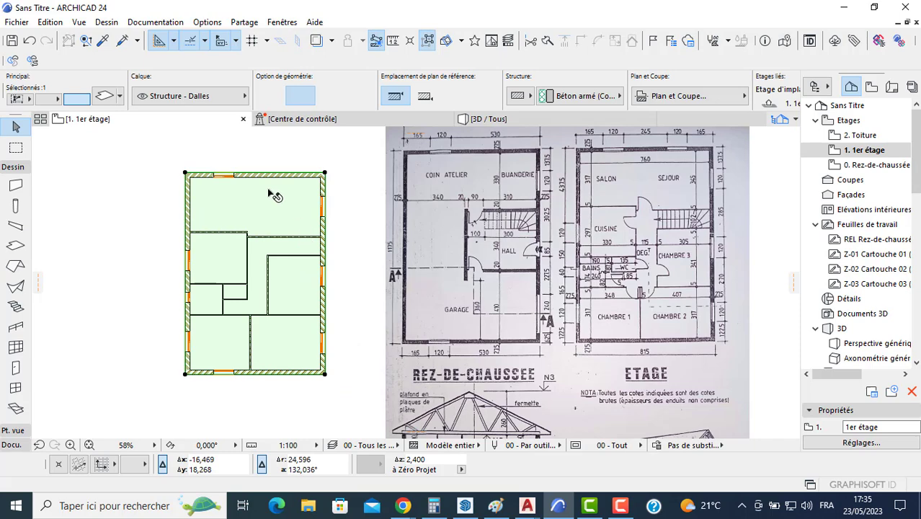
click(186, 174)
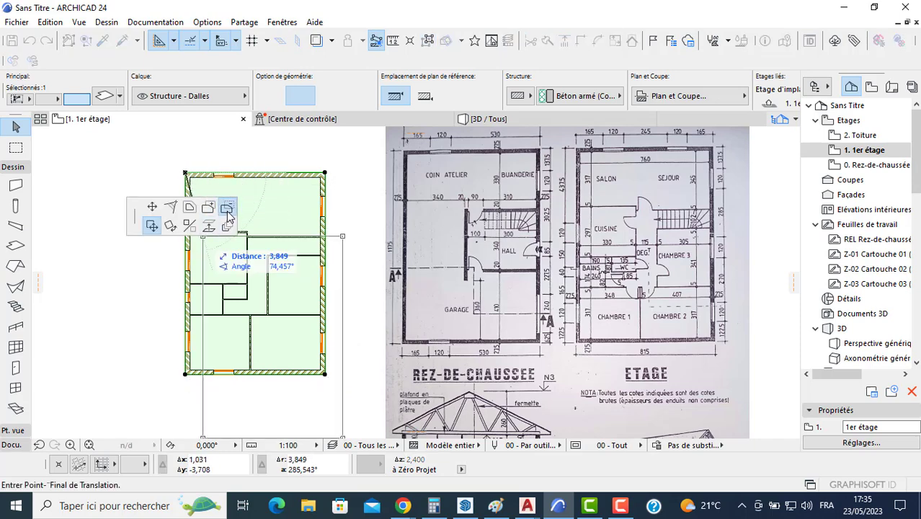
scroll(266, 263, up, 3)
click(258, 260)
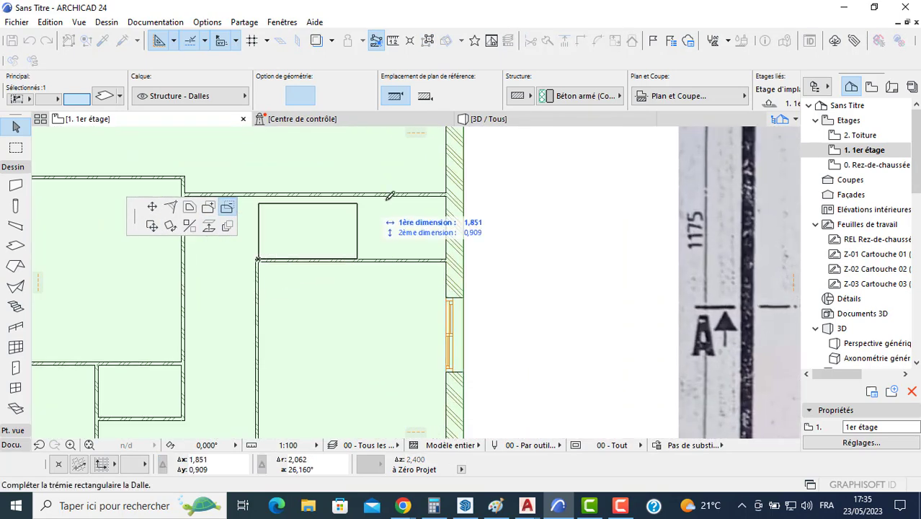
click(446, 196)
key(Escape)
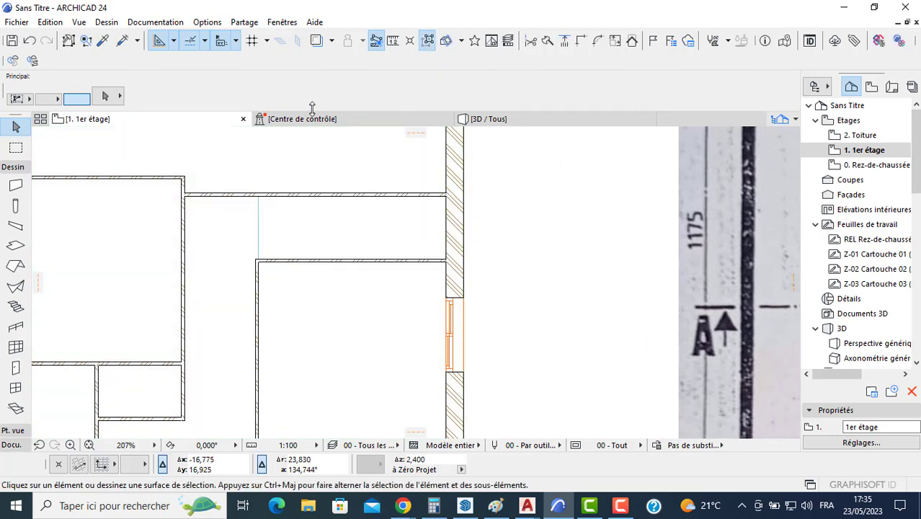
Examine the staircase's upper steps and the slab opening up close in the 3D model
click(478, 121)
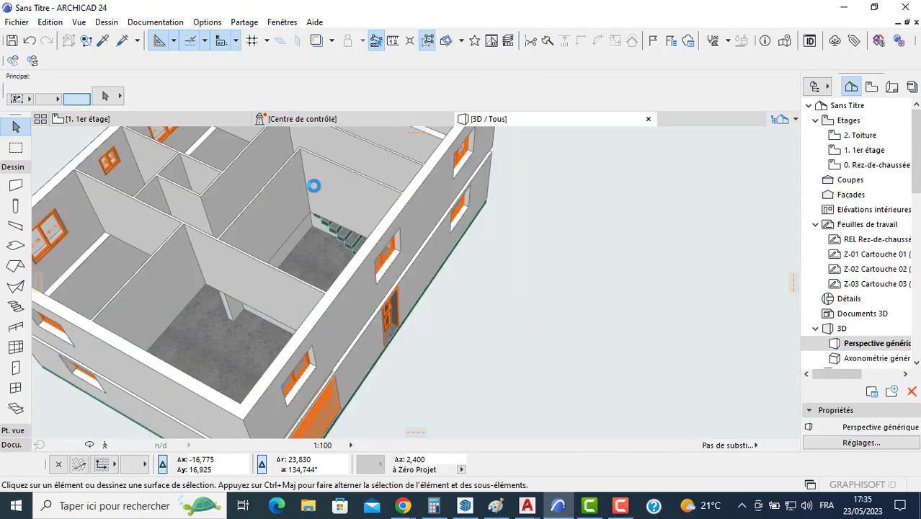
middle_drag(305, 219, 247, 242)
shift+middle_drag(246, 242, 126, 246)
scroll(232, 279, up, 10)
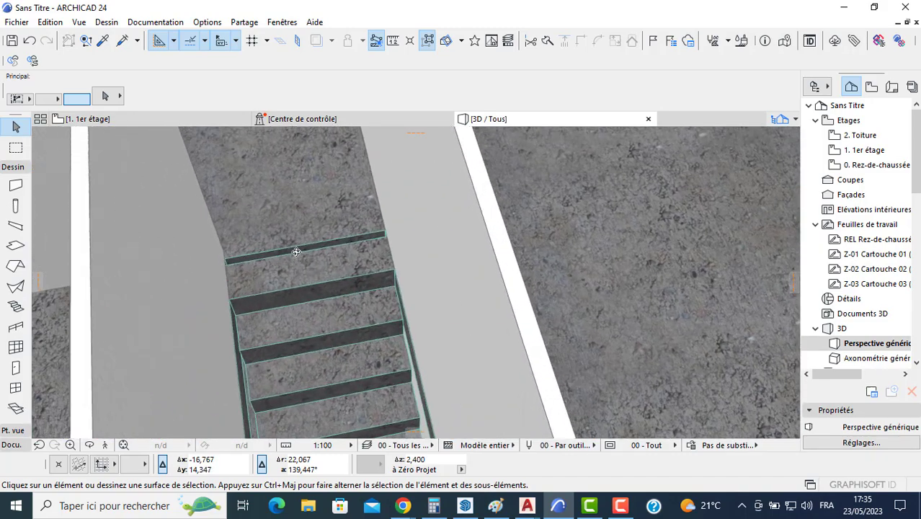
shift+middle_drag(297, 256, 260, 216)
scroll(270, 302, up, 5)
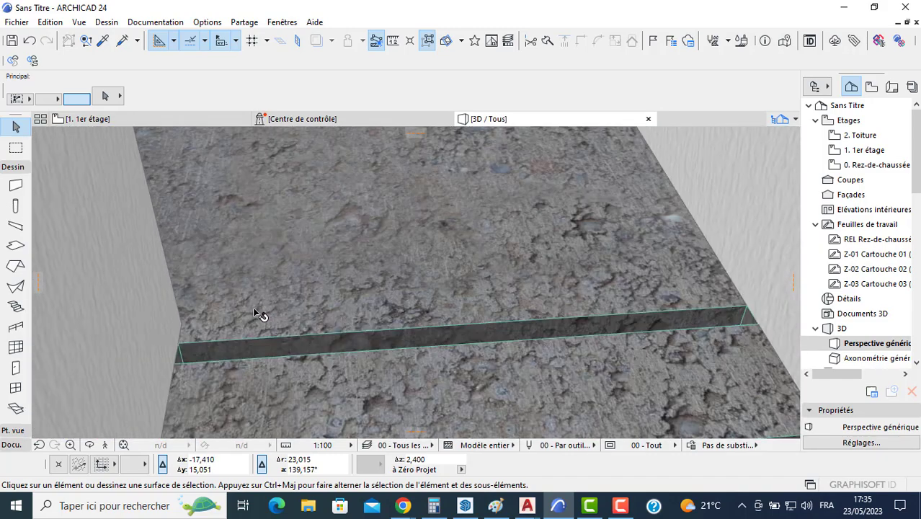
Add a narrow rectangle to the first-floor slab along the stairwell opening's edge, between the partition and the exterior wall
click(259, 333)
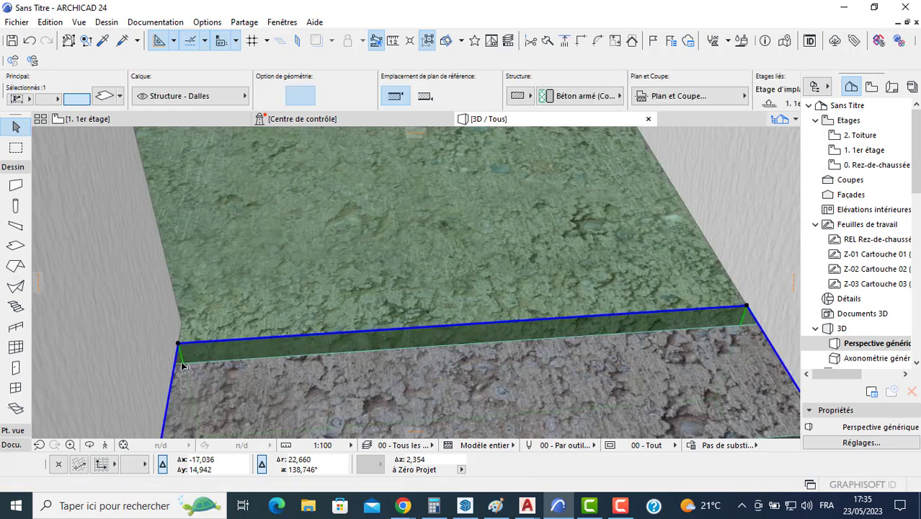
click(179, 343)
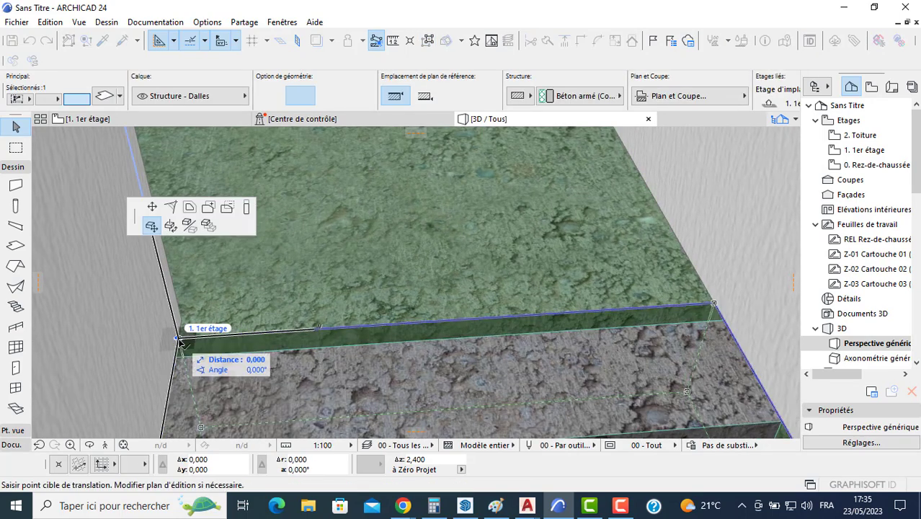
click(209, 207)
click(178, 341)
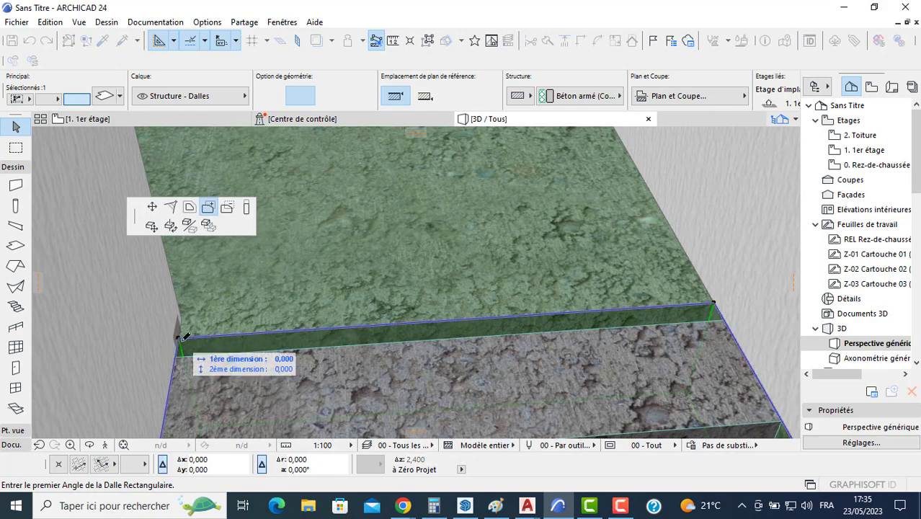
click(722, 319)
key(Escape)
scroll(555, 273, down, 10)
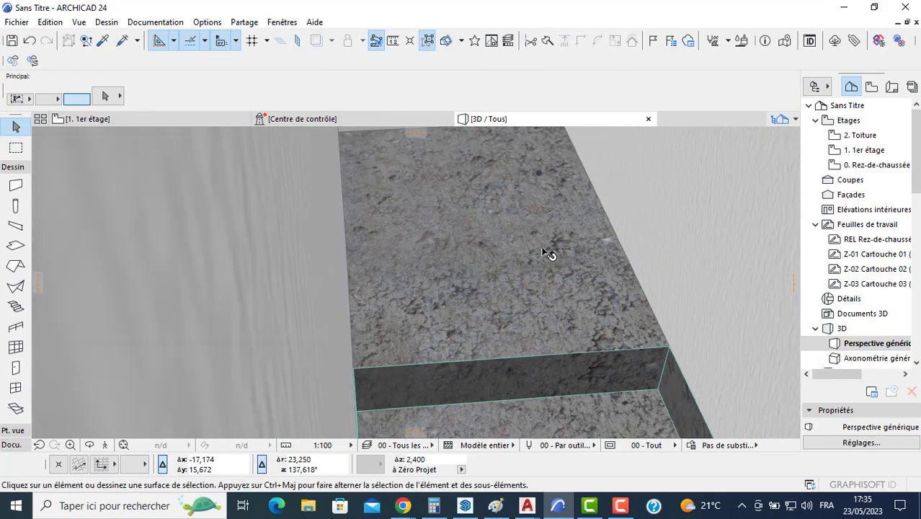
Open the Toiture storey plan and show the storey below the current one as its trace reference
shift+middle_drag(410, 272, 429, 234)
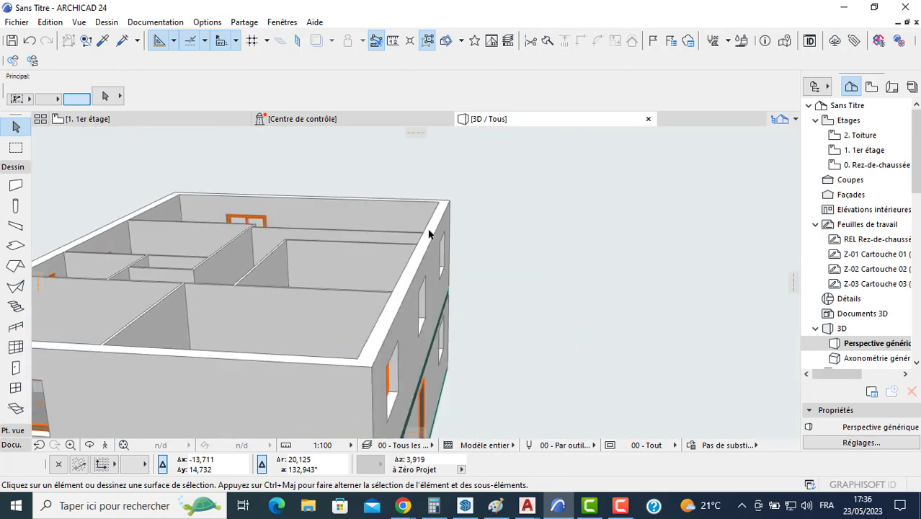
click(169, 120)
click(861, 136)
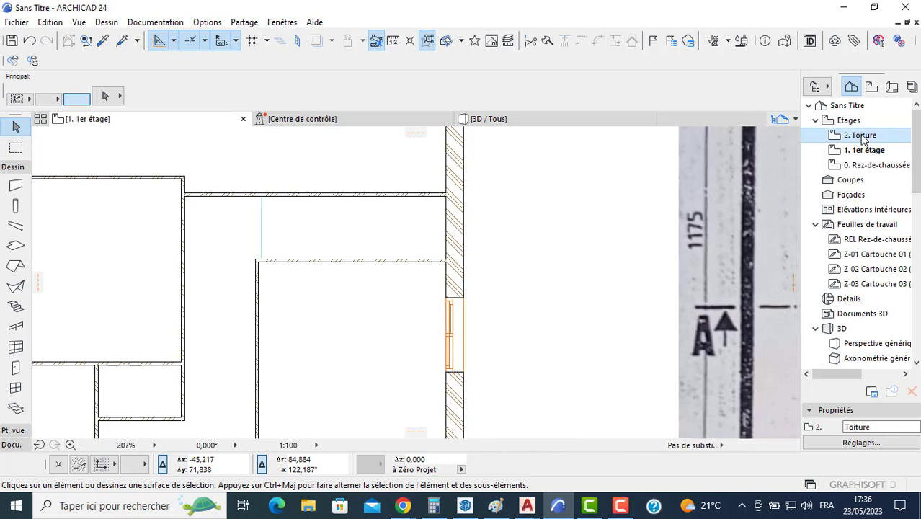
click(482, 120)
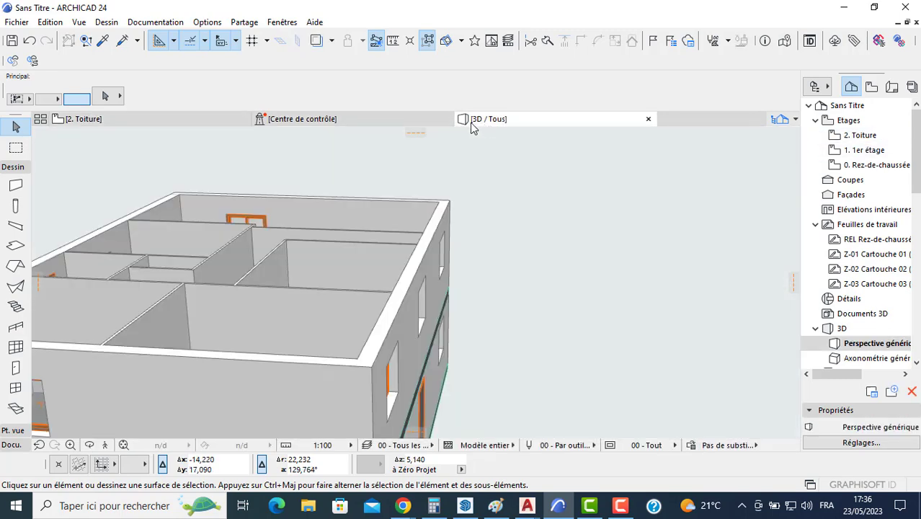
click(163, 119)
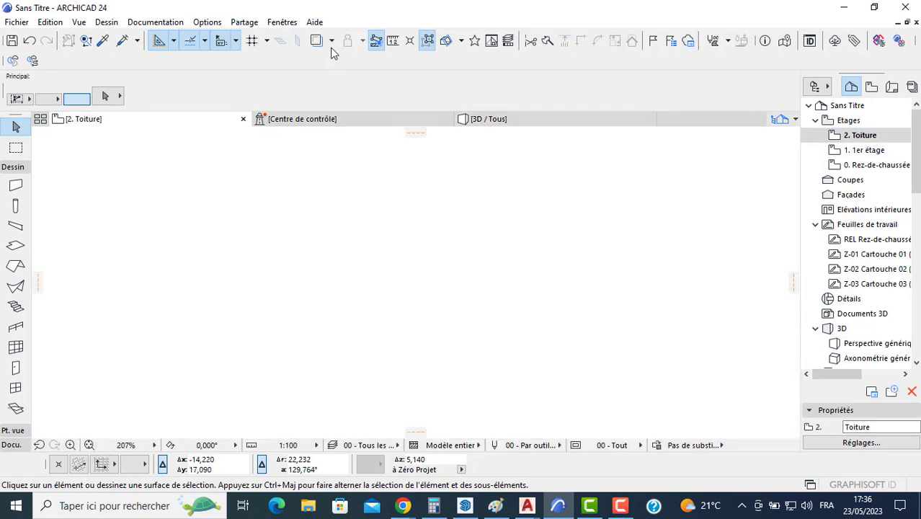
scroll(304, 232, down, 8)
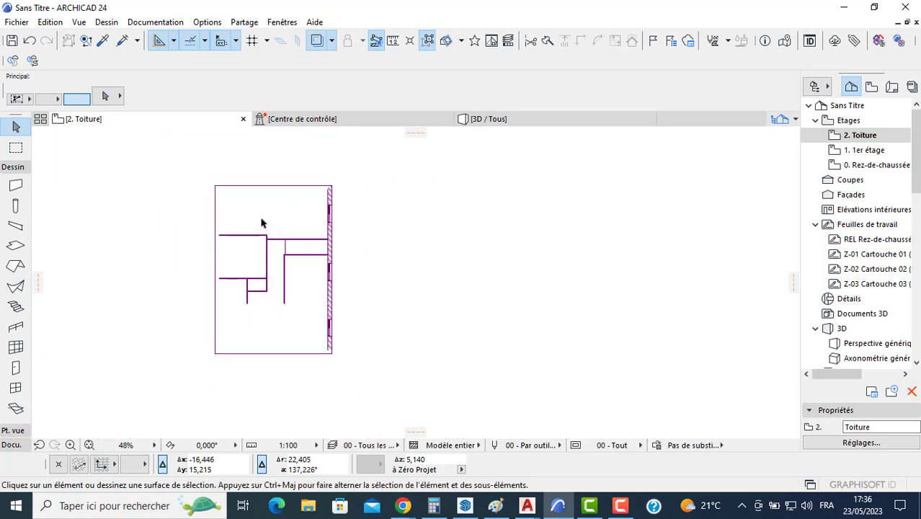
click(330, 41)
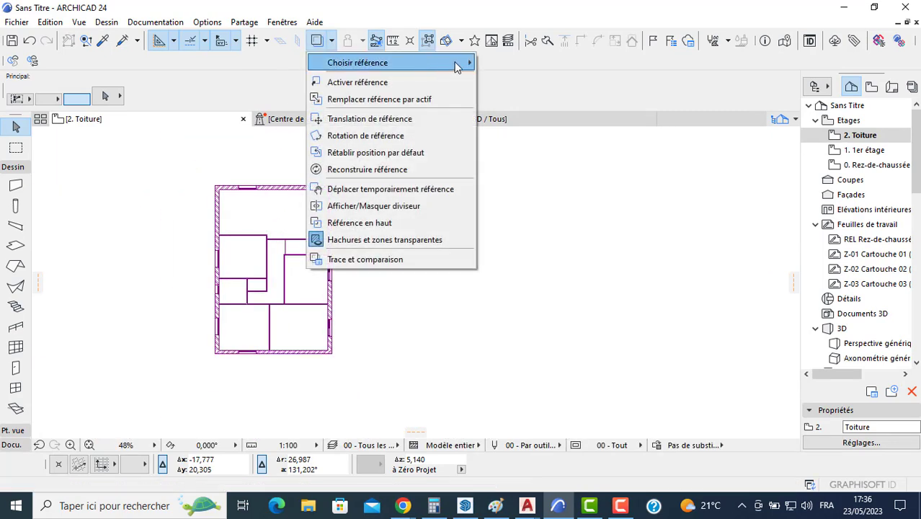
mouse_move(450, 61)
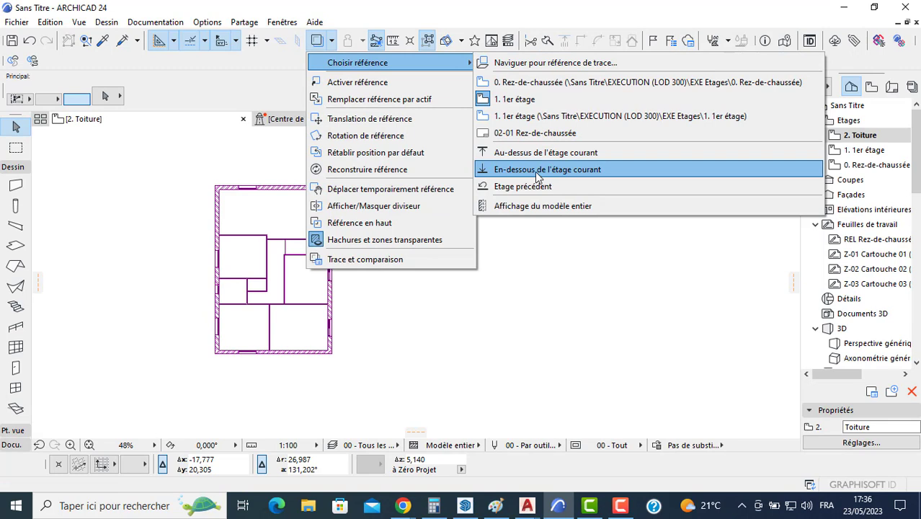
click(561, 175)
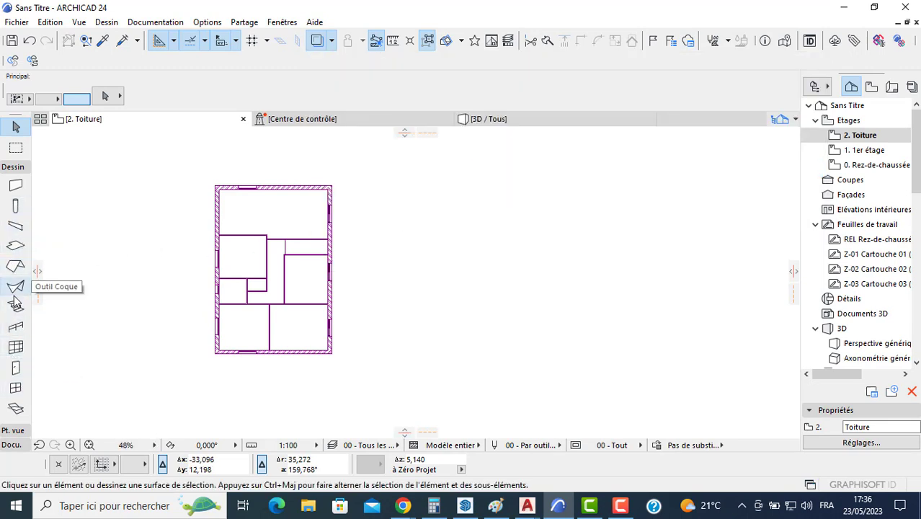
Set the Roof tool to single-plane geometry with a 2.6 m offset from the Toiture storey
click(15, 267)
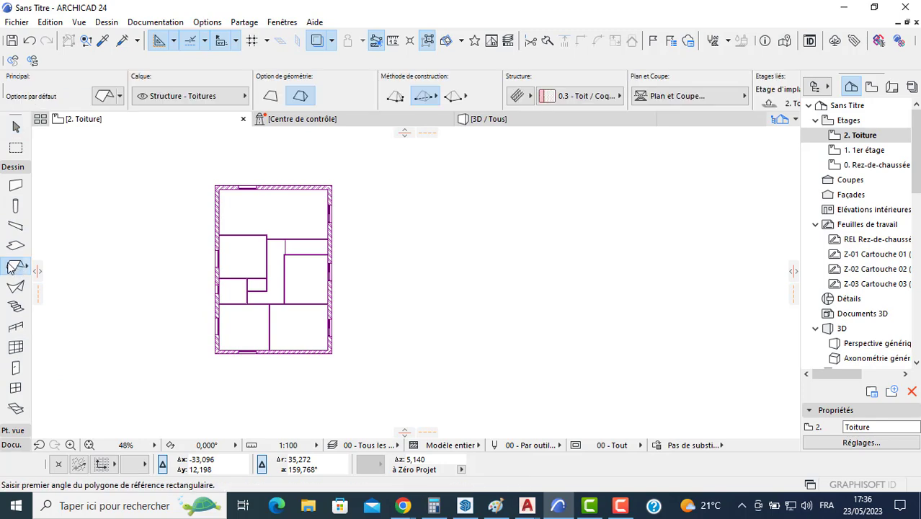
key(ctrl+t)
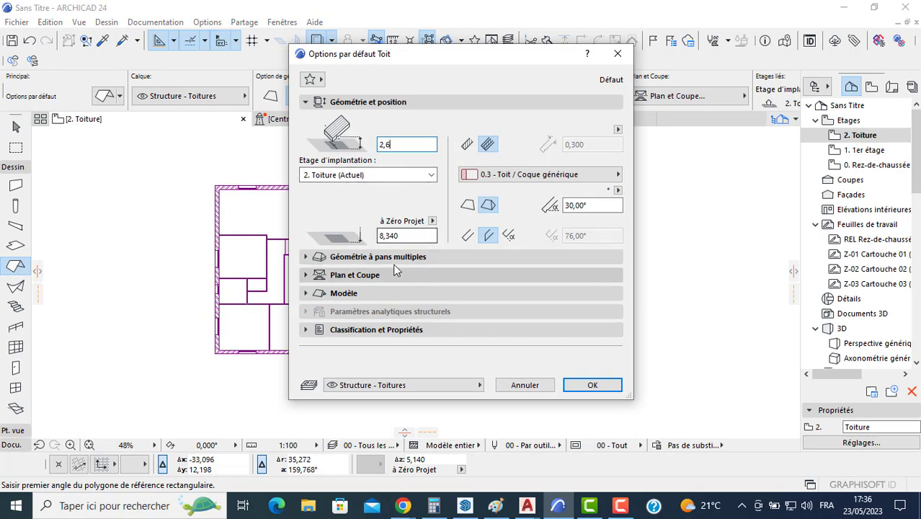
click(575, 387)
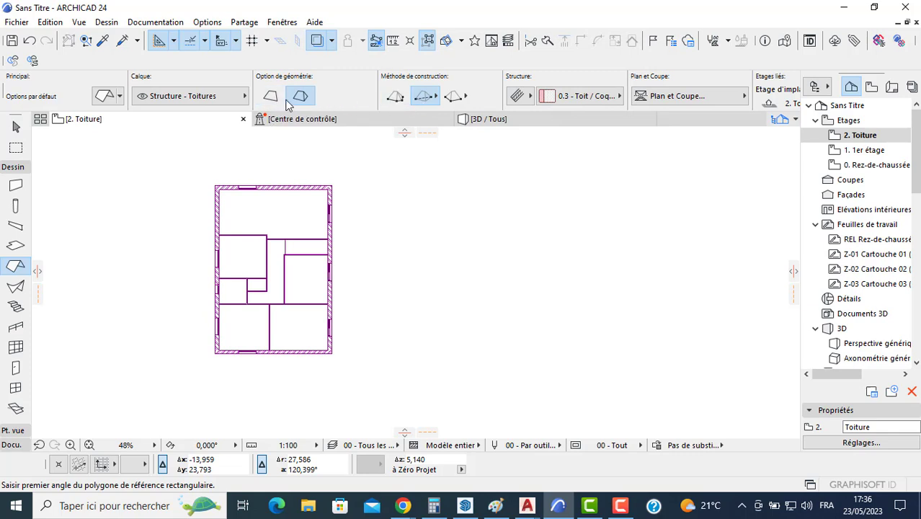
click(271, 100)
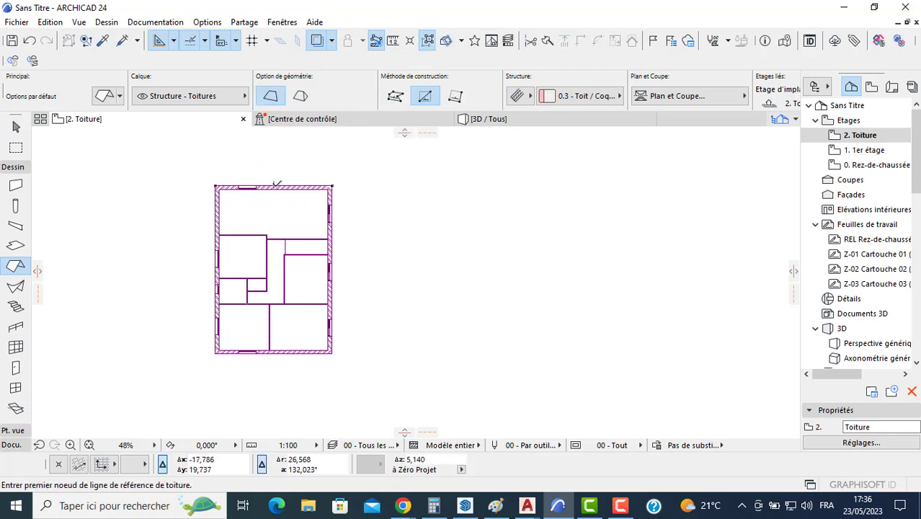
Draw a rectangular single-plane roof from a pivot line joining the end walls' midpoints to the lower right exterior corner of the traced plan
click(274, 185)
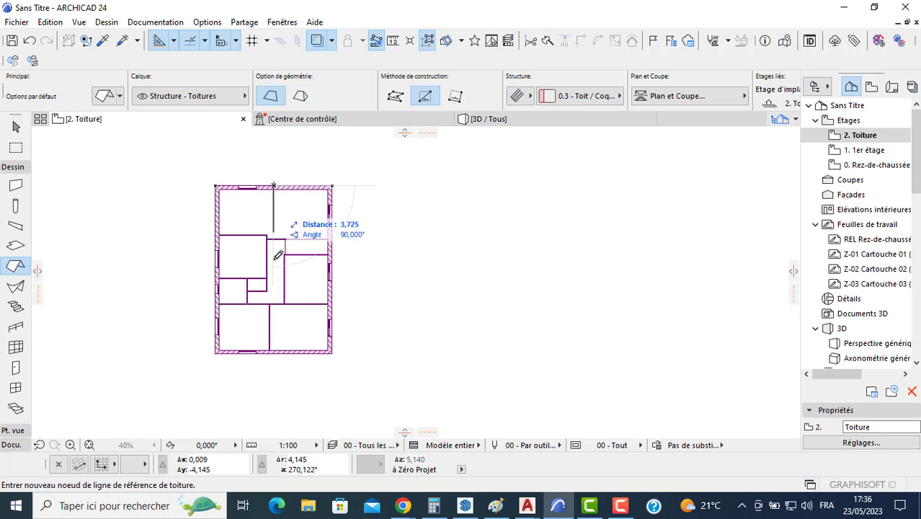
click(275, 351)
click(303, 310)
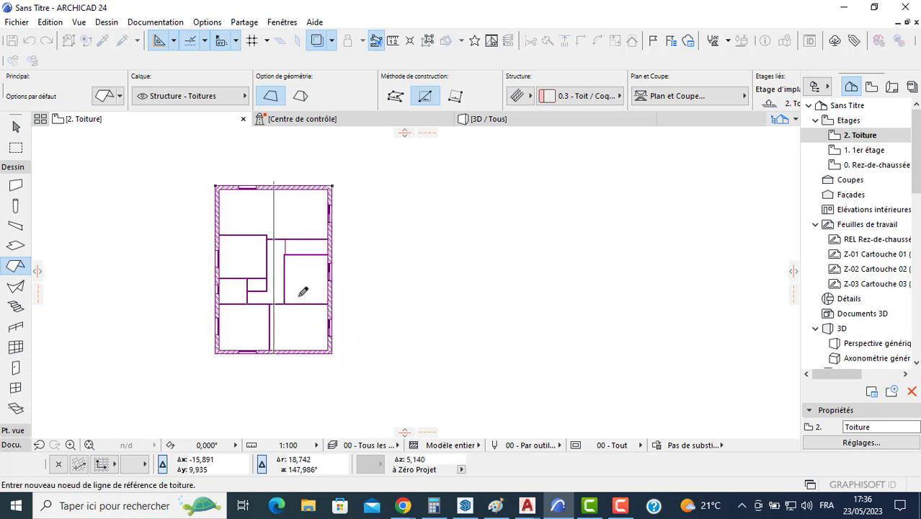
click(273, 185)
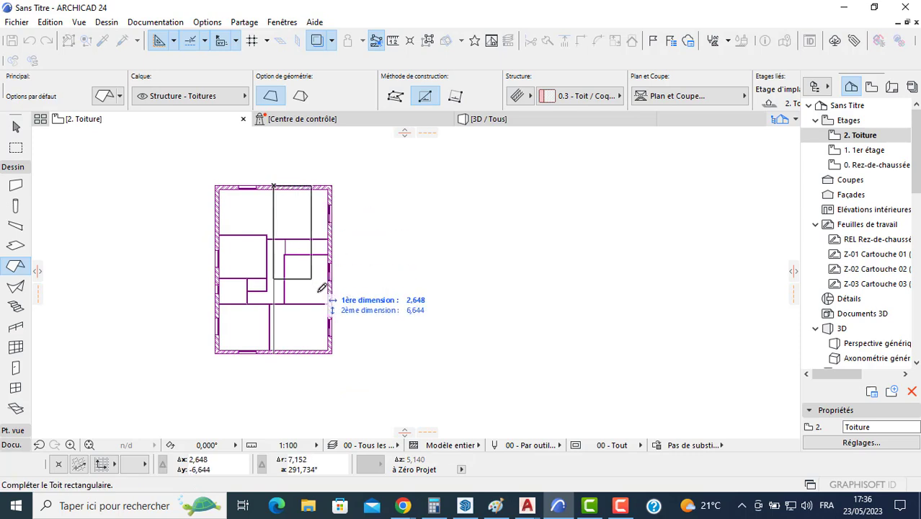
click(333, 353)
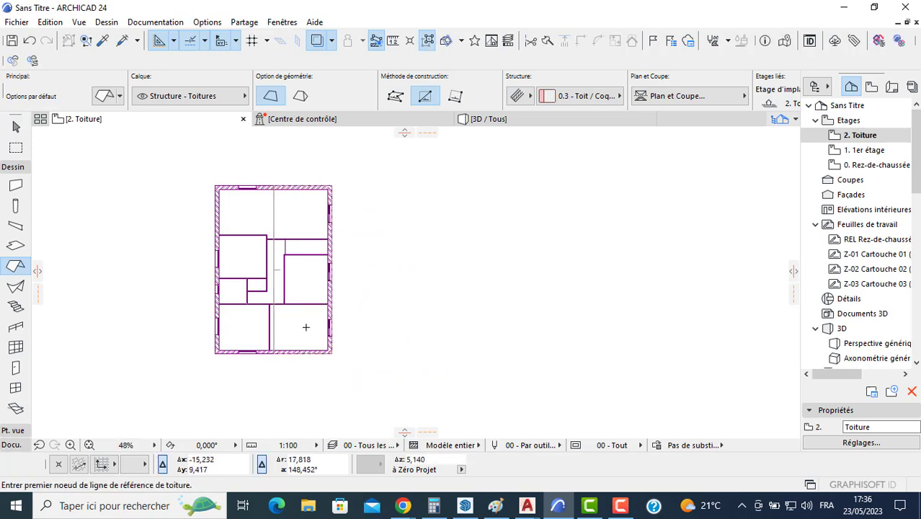
key(Escape)
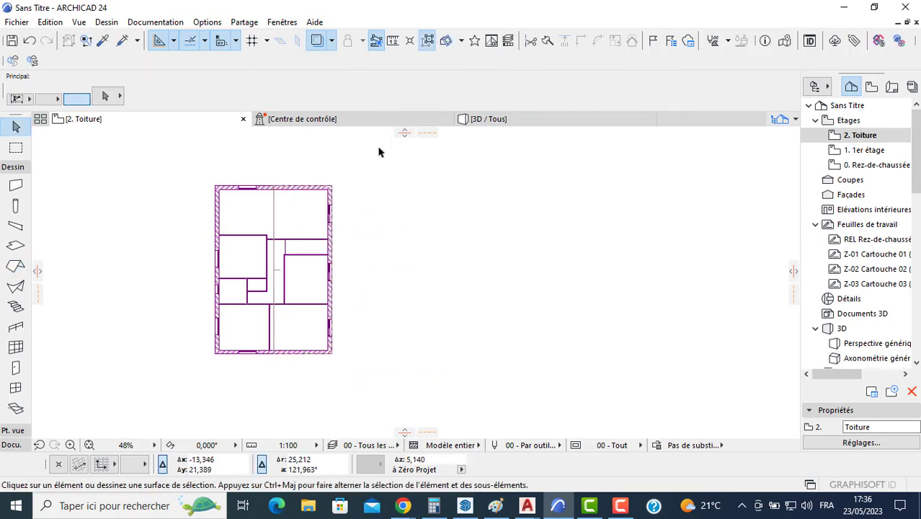
Move the roof plane in the 3D model so its low corner sits on the top outer corner of the exterior walls
key(F3)
mouse_move(290, 262)
shift+middle_down()
mouse_move(267, 261)
mouse_move(382, 288)
shift+middle_up()
click(337, 255)
click(332, 260)
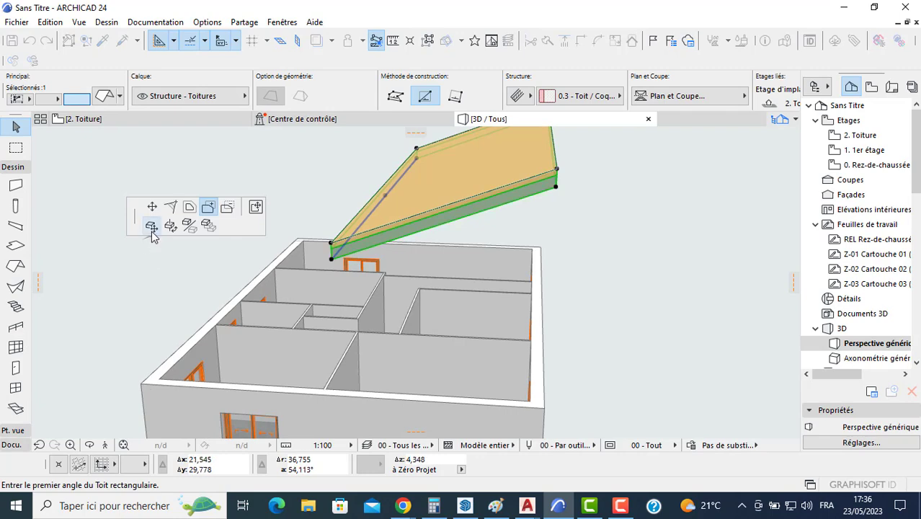
click(151, 232)
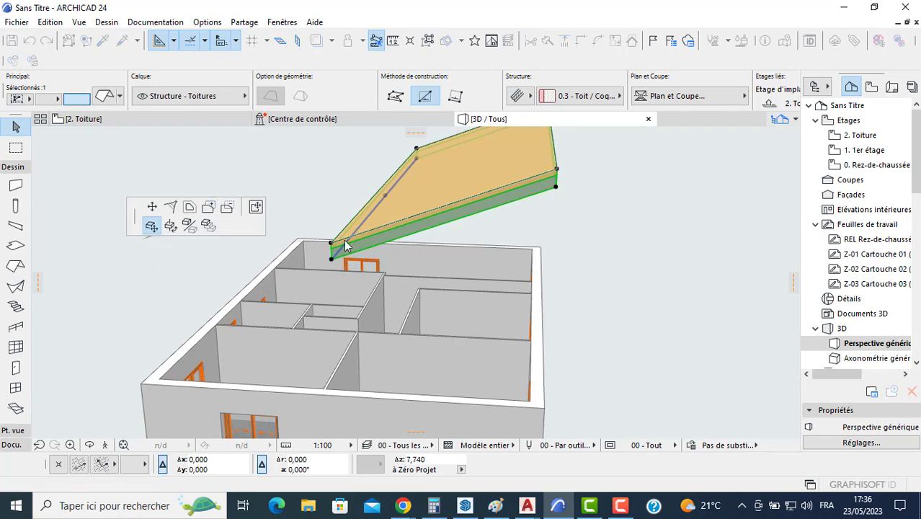
click(142, 384)
click(335, 325)
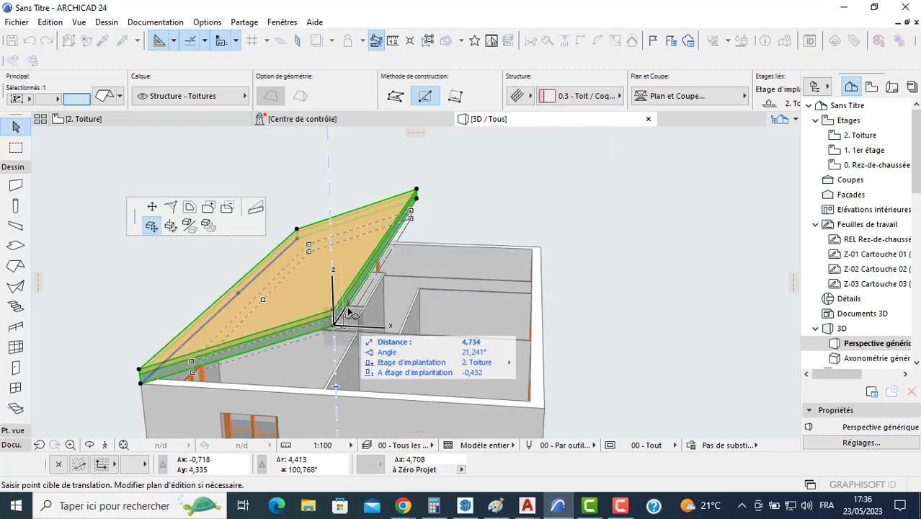
Mirror a copy of the roof plane about its upper edge to form the gable roof's second slope
click(189, 226)
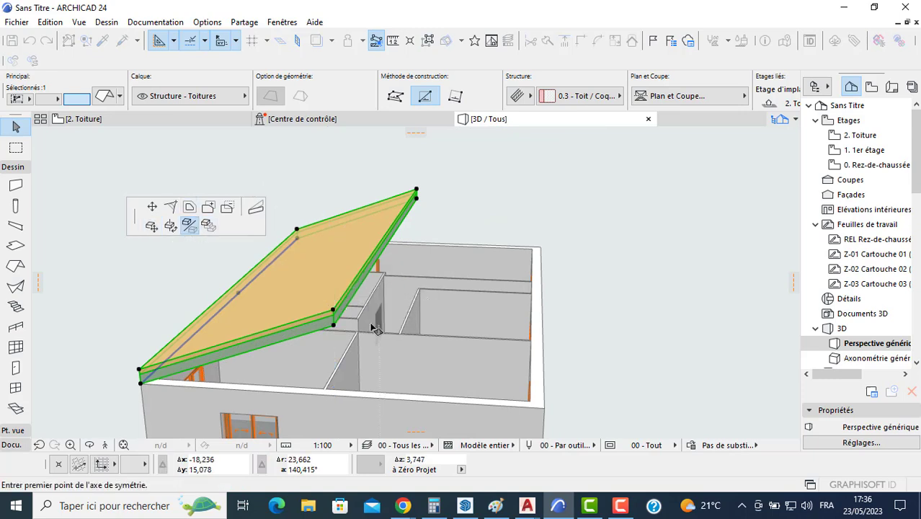
click(335, 312)
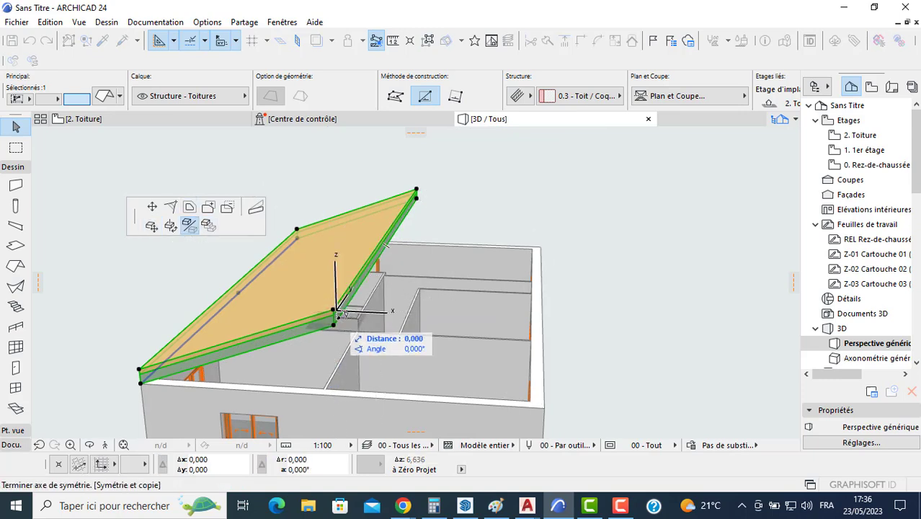
click(370, 281)
scroll(353, 281, down, 2)
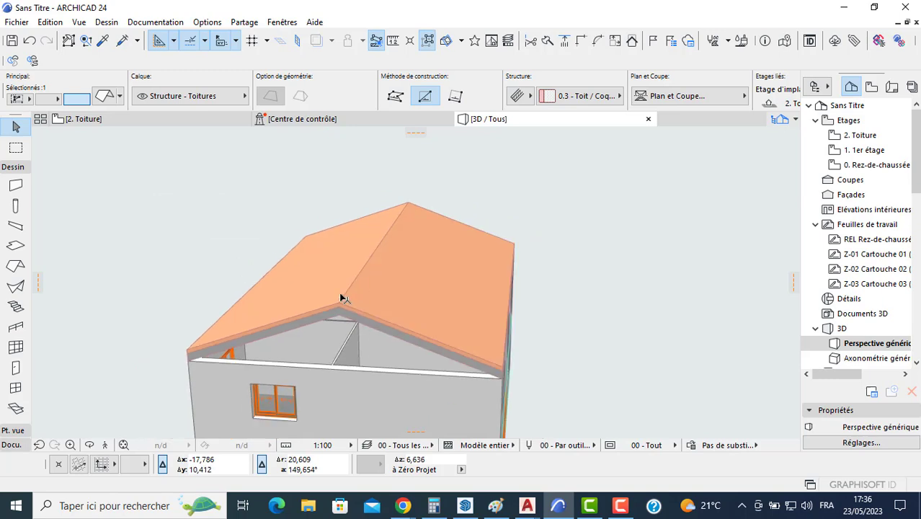
middle_drag(342, 296, 346, 261)
key(Escape)
Unlink the tops of the two first-floor gable walls from the Toiture storey and set their height to 4 m
click(416, 325)
shift+middle_drag(423, 331, 374, 315)
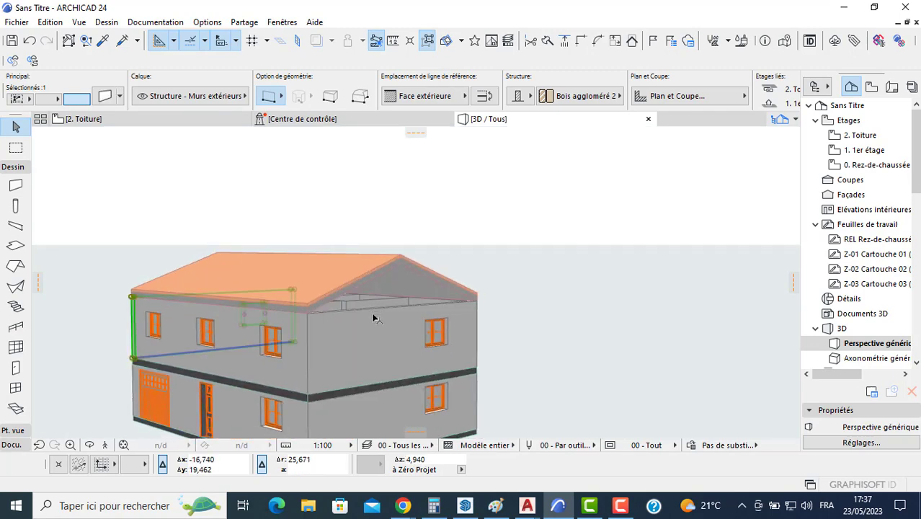
shift+click(382, 324)
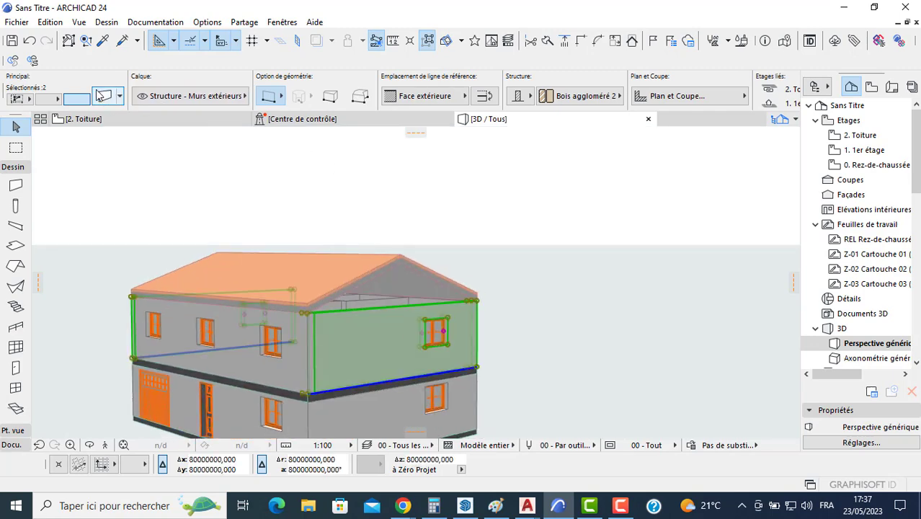
key(ctrl+t)
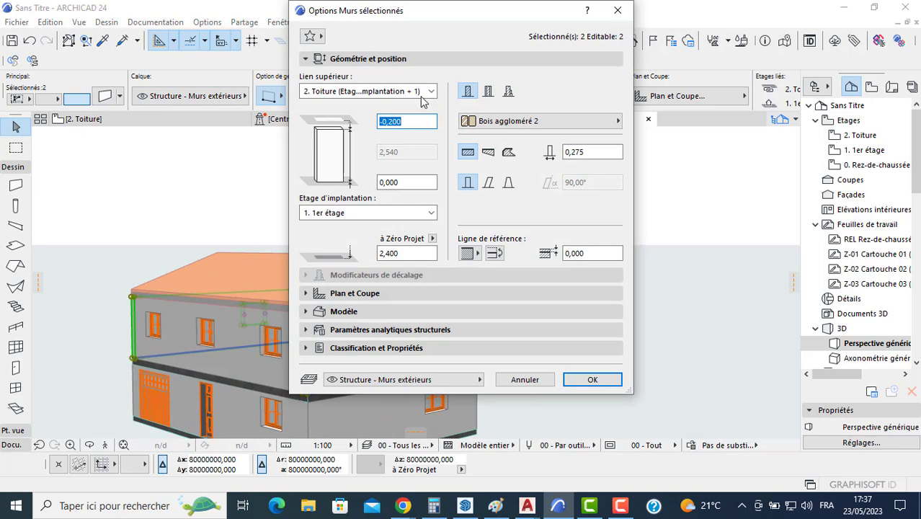
click(422, 92)
click(317, 126)
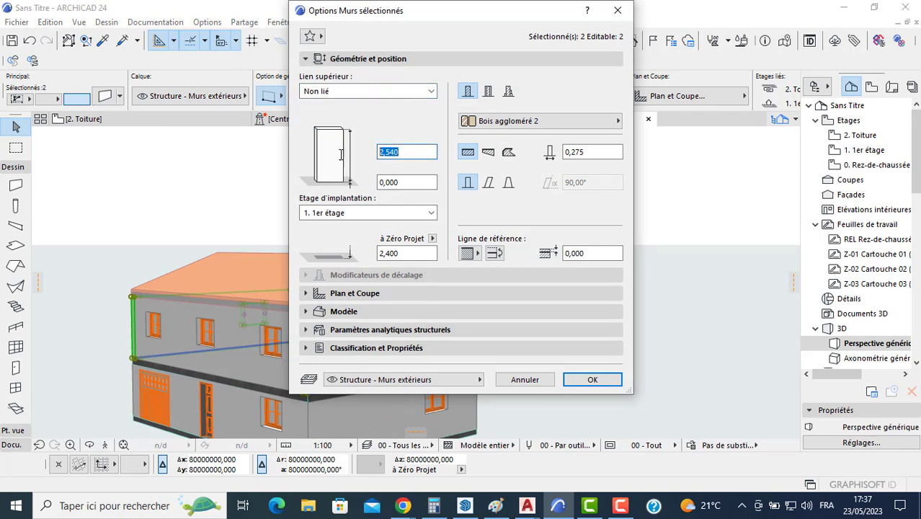
text(4)
key(Return)
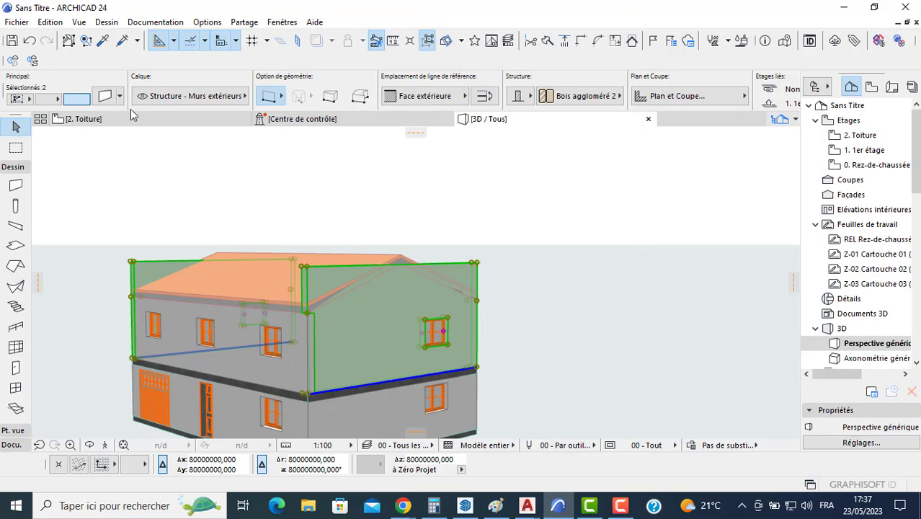
Raise the two gable walls to a height of 4.5 m and check them against the roof ridge
key(ctrl+t)
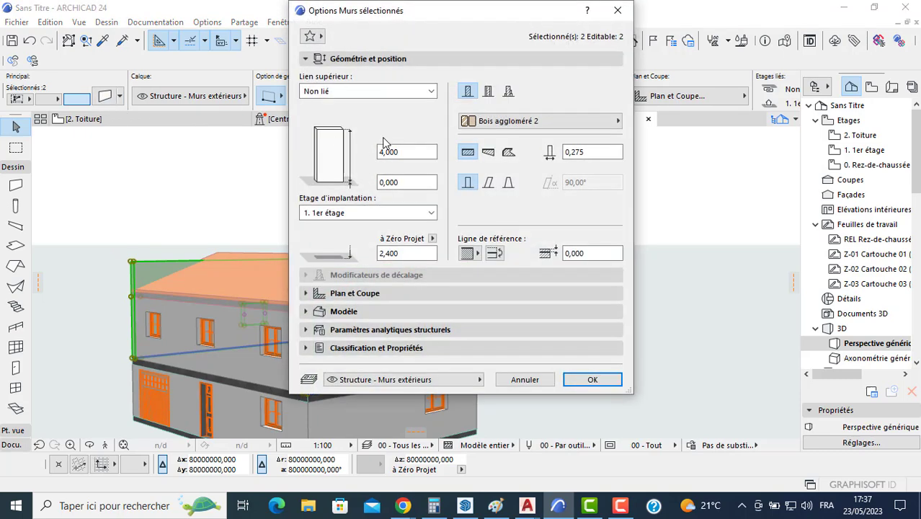
text(4,5)
key(Return)
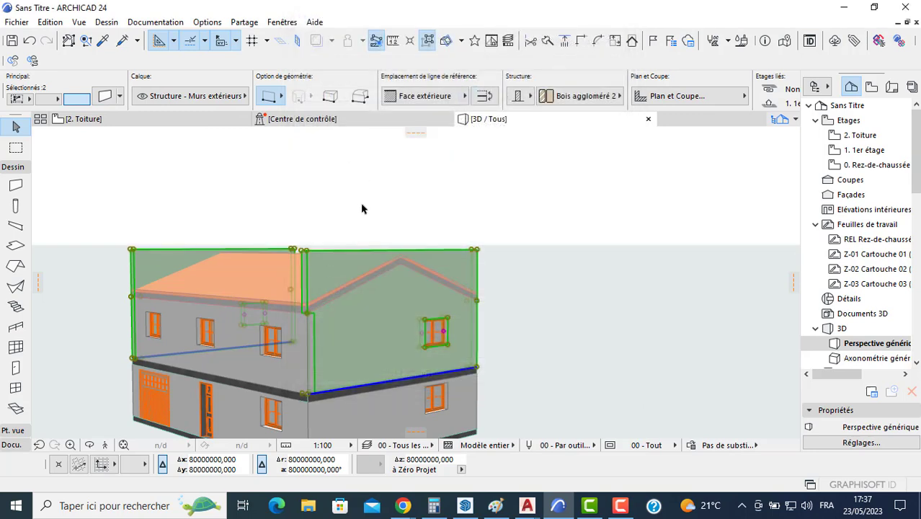
scroll(343, 200, down, 2)
shift+middle_drag(313, 209, 343, 226)
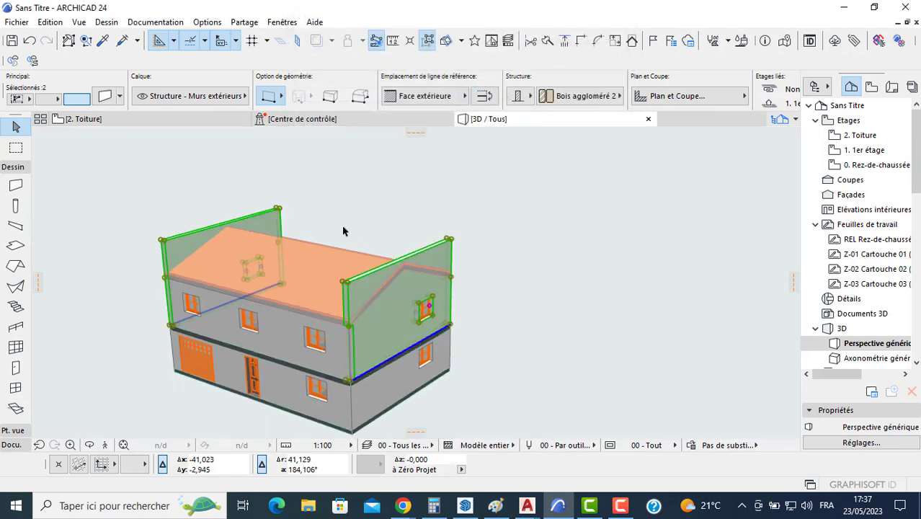
Set up a solid element operation with the two gable walls as targets and both roof slopes as operators
click(106, 22)
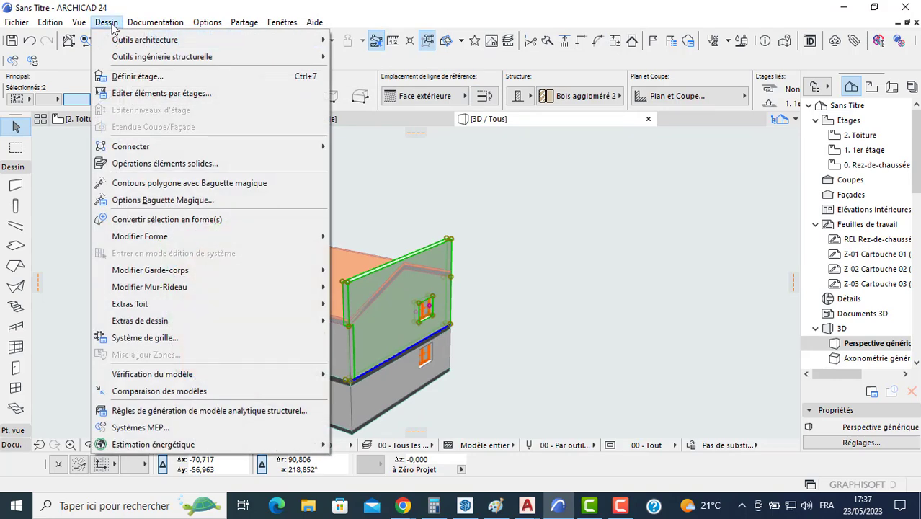
click(151, 164)
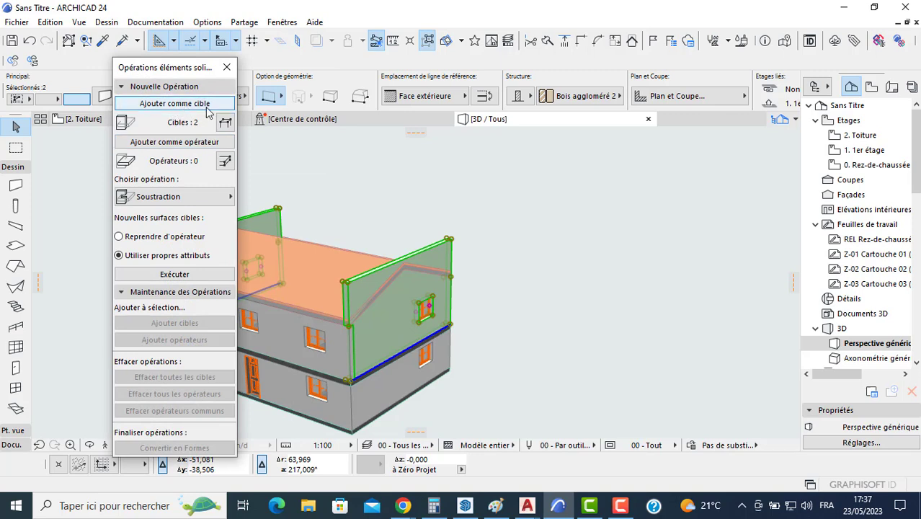
click(306, 269)
shift+middle_drag(343, 264, 362, 251)
shift+click(363, 250)
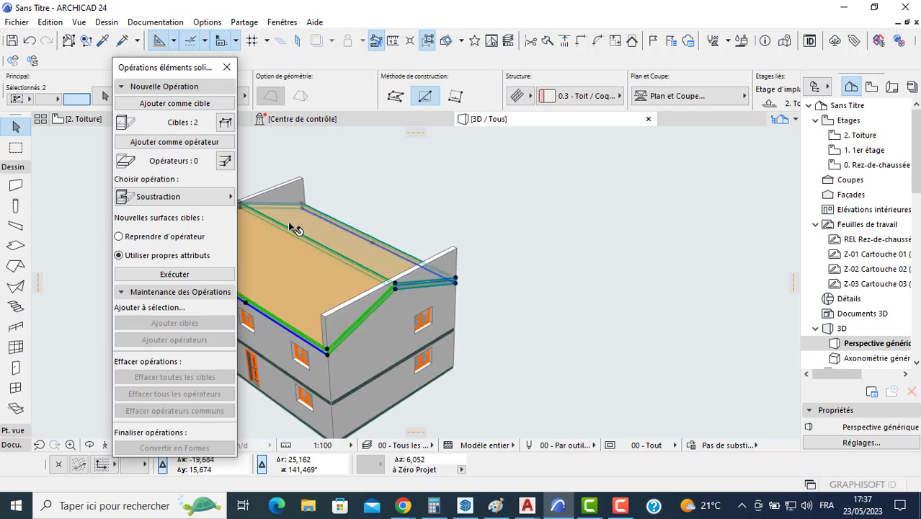
click(200, 144)
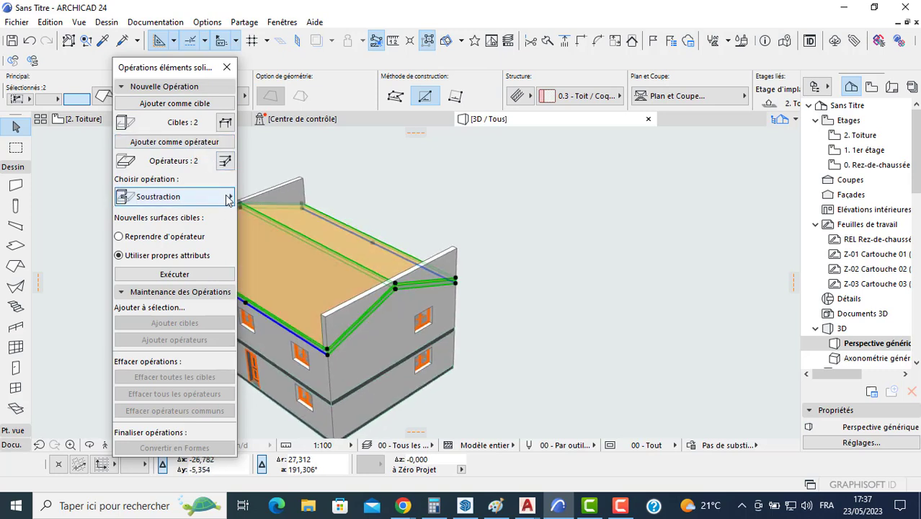
Trim the gable walls to the roof by executing Soustraction avec extrusion vers le haut, and close the solid operations palette
click(228, 199)
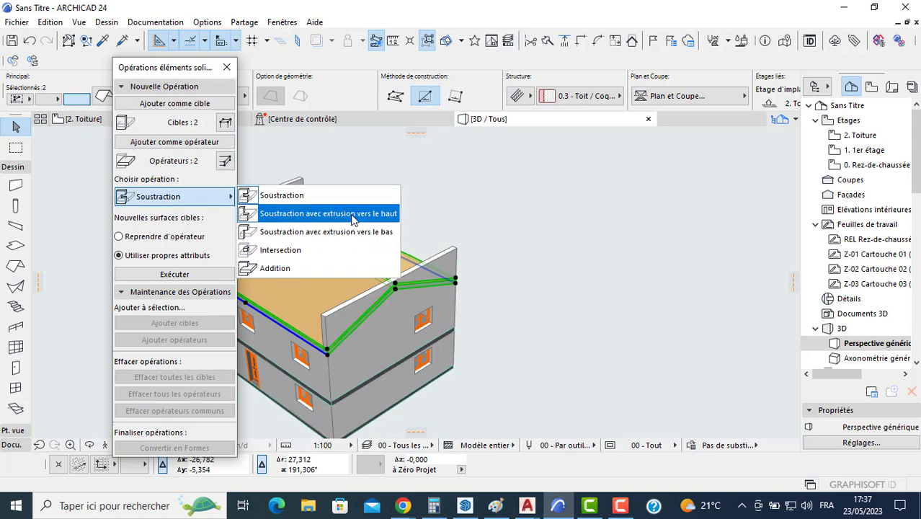
click(353, 220)
click(184, 274)
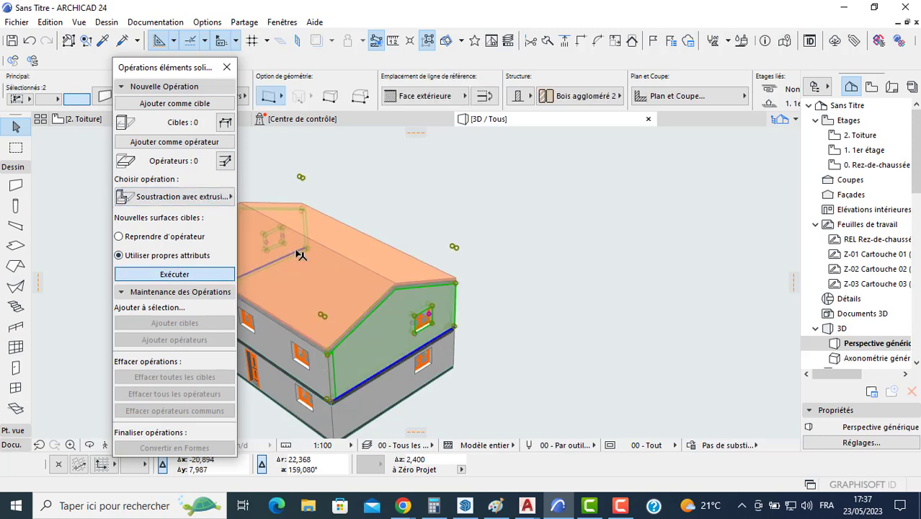
key(Escape)
shift+middle_drag(391, 267, 424, 241)
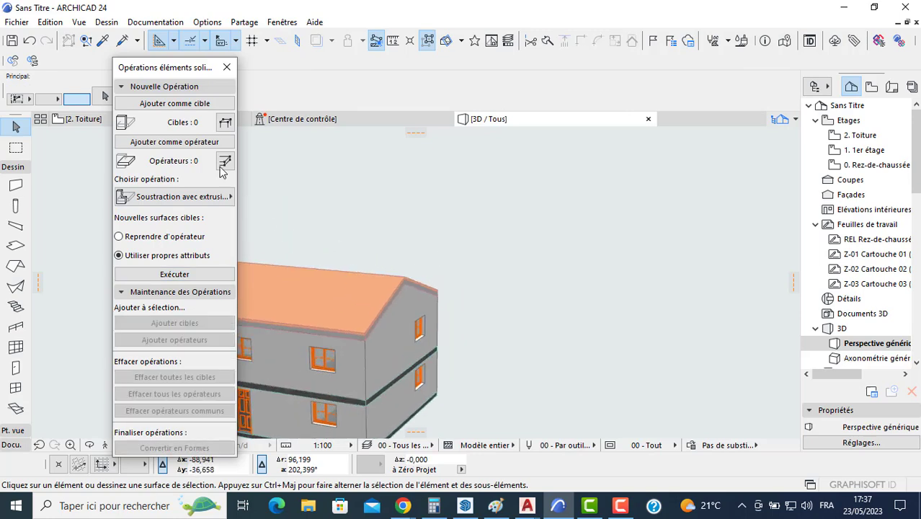
click(226, 67)
Change both roof slopes to a basic Bois massif structure with a thickness of 0,15 m
shift+middle_drag(227, 160, 364, 262)
scroll(303, 313, up, 4)
shift+middle_drag(300, 211, 282, 195)
scroll(283, 194, up, 1)
click(274, 196)
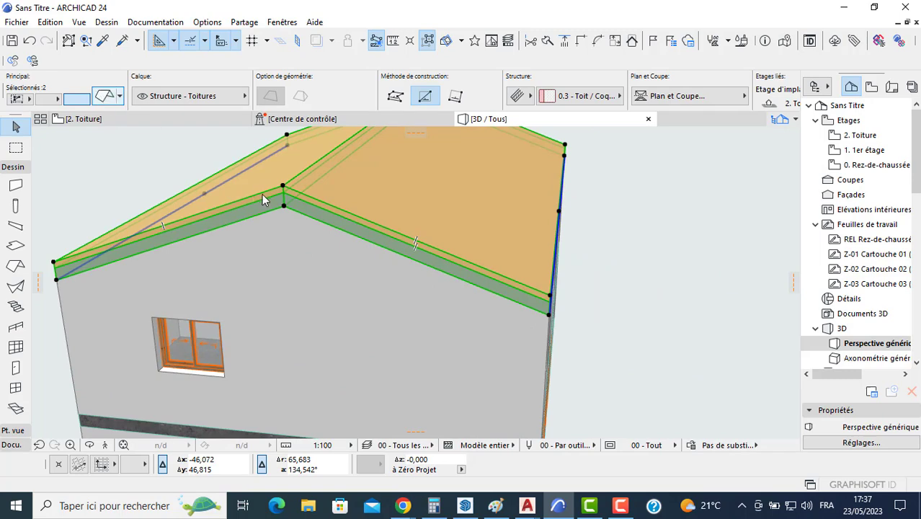
key(ctrl+t)
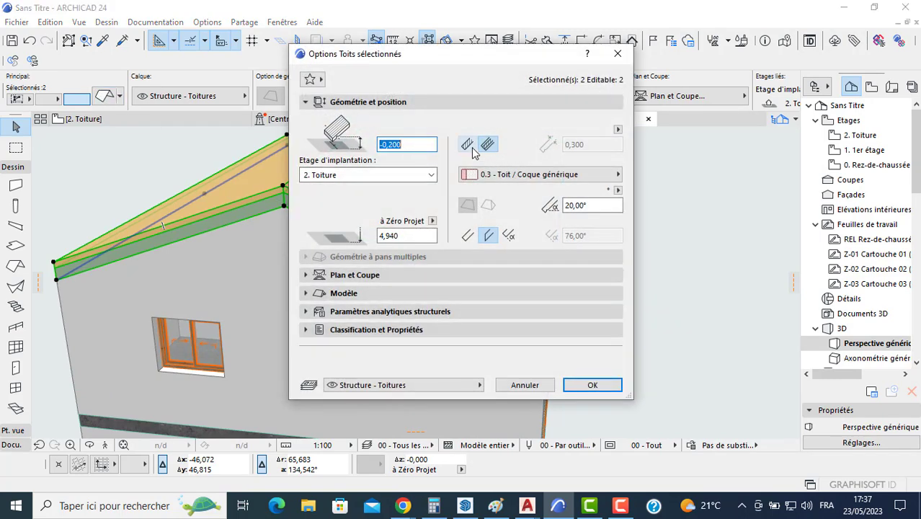
click(468, 145)
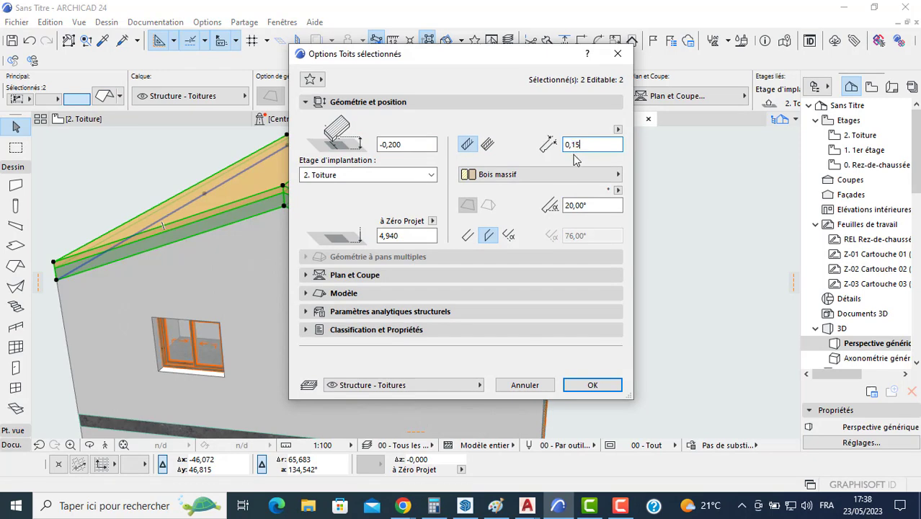
key(Return)
key(Escape)
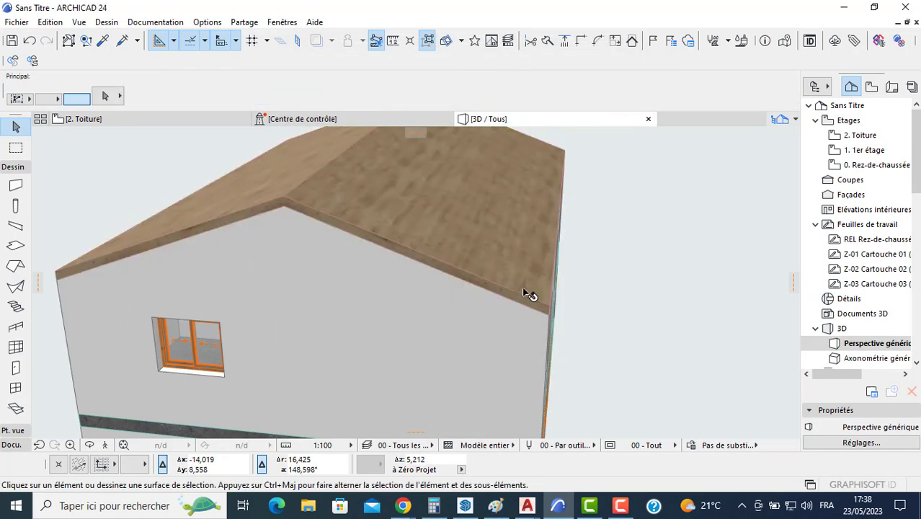
Override the top surface of both roof slopes with the Toit - Tuiles françaises tile finish
scroll(382, 247, up, 2)
scroll(282, 205, down, 3)
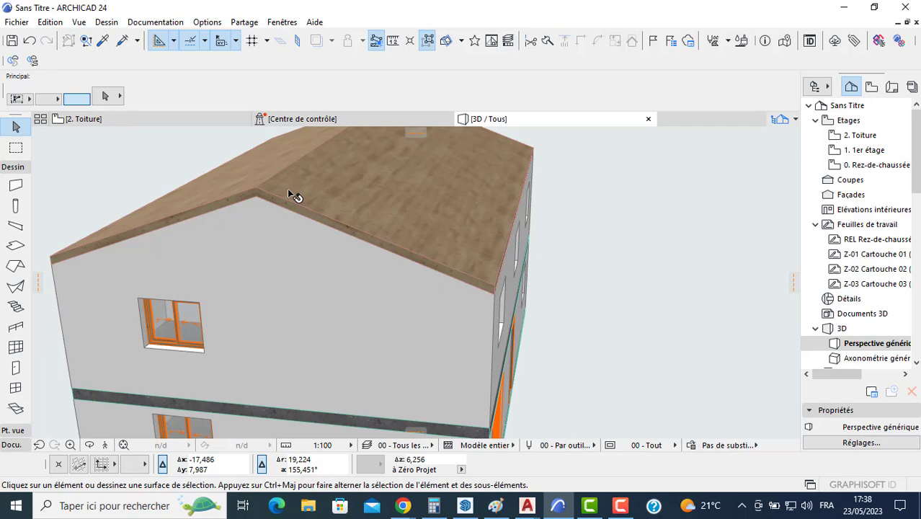
click(245, 184)
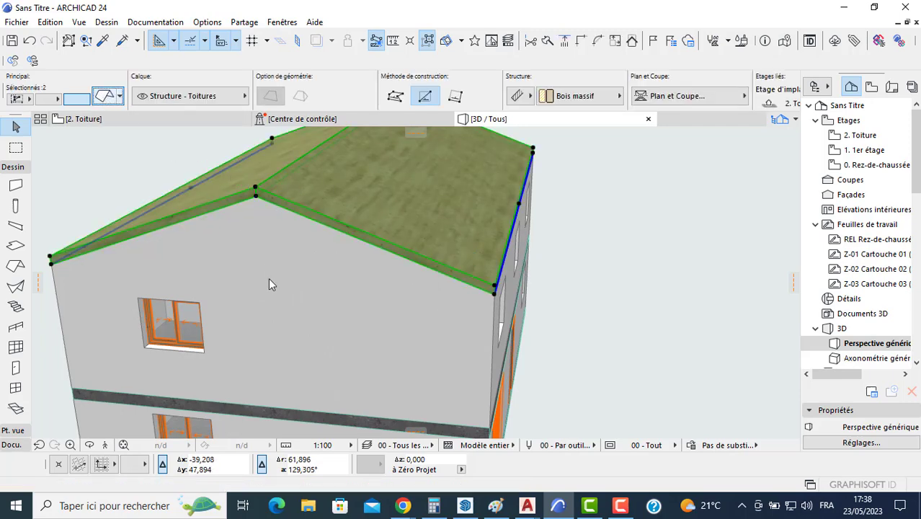
click(308, 292)
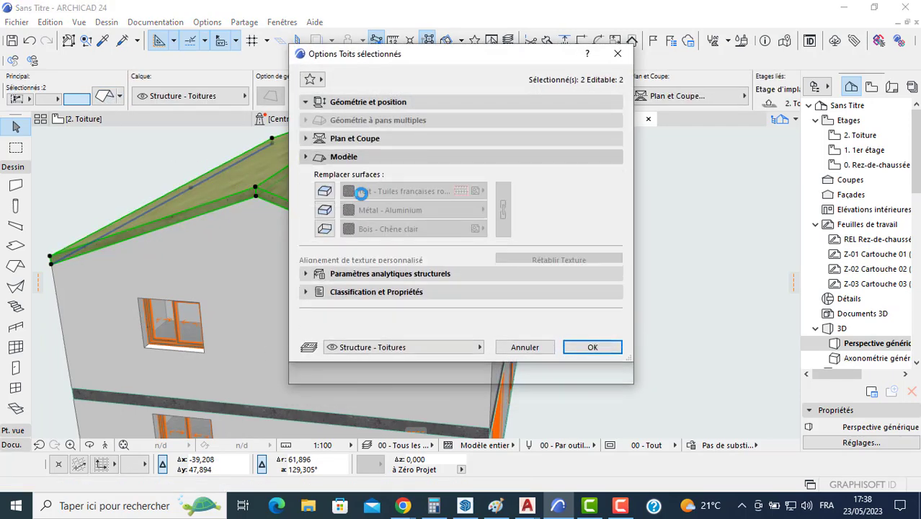
click(324, 191)
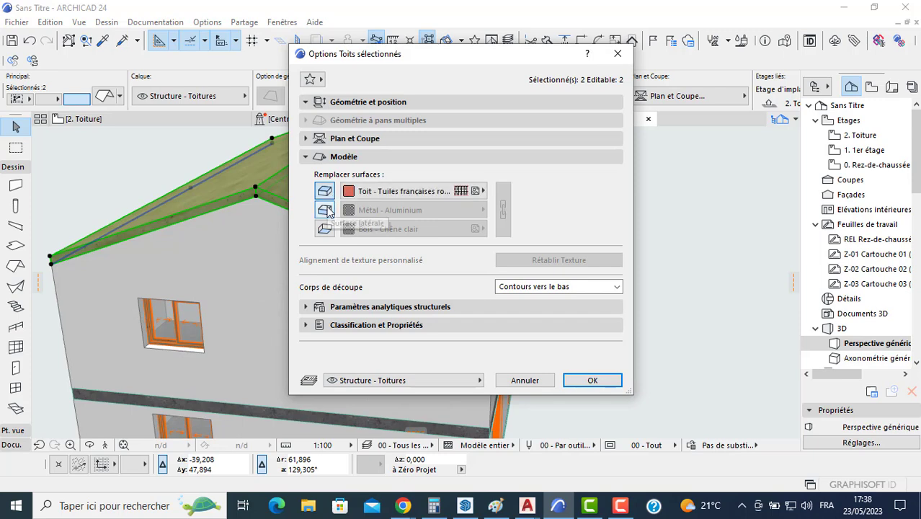
click(581, 378)
Override the edge surfaces of both roof slopes with Enduit - Blanc nature
scroll(356, 245, up, 3)
shift+middle_drag(473, 261, 202, 216)
scroll(285, 322, down, 3)
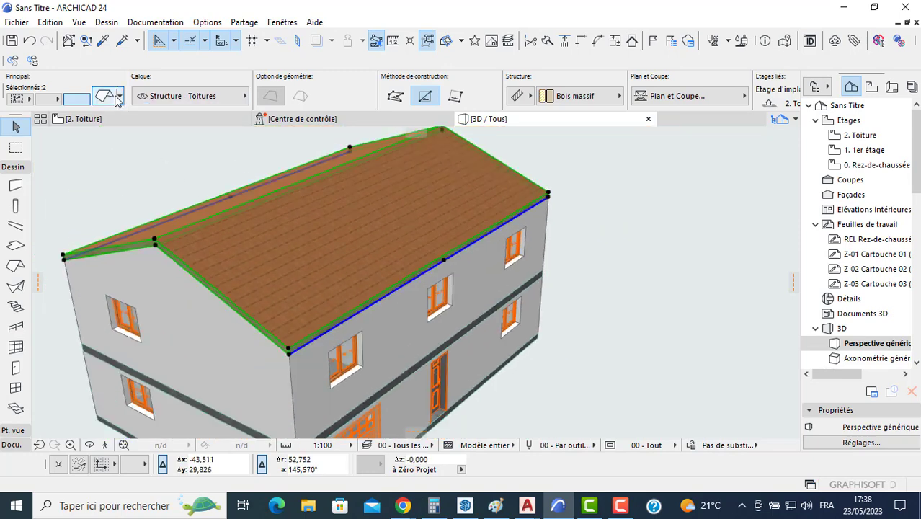
double_click(322, 260)
click(325, 210)
click(388, 216)
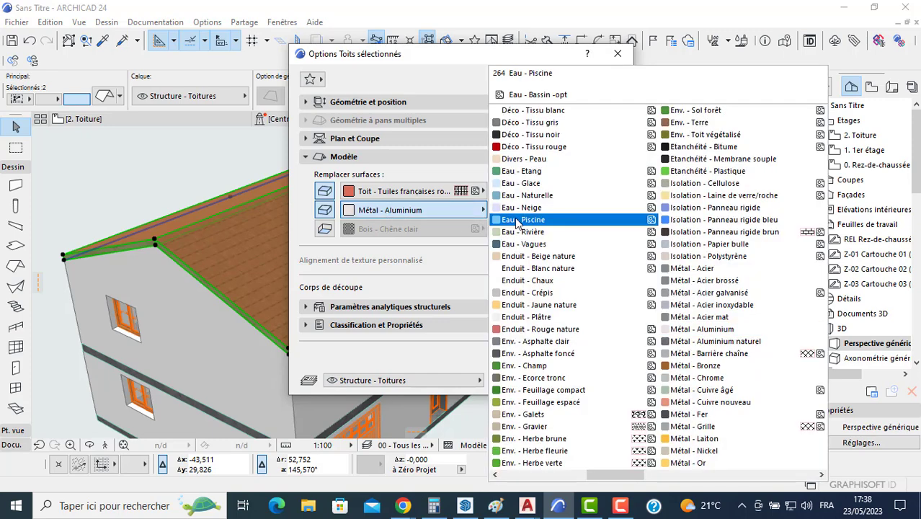
click(582, 269)
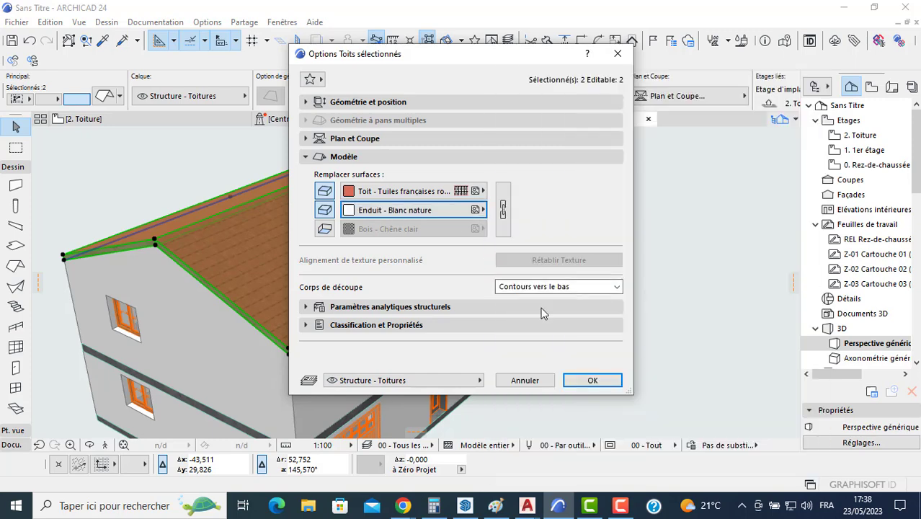
click(592, 381)
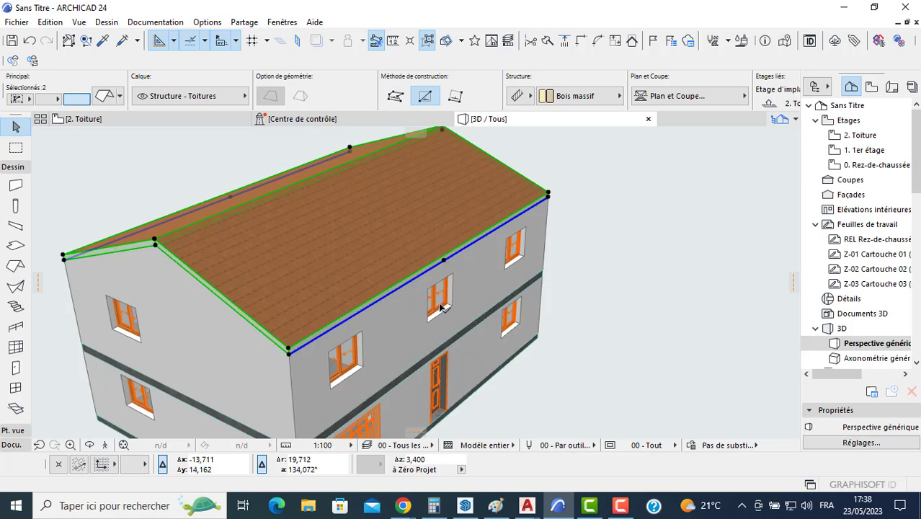
key(Escape)
Set all surface overrides of the ground-floor and first-floor slabs to Enduit - Blanc nature and check the façade in 3D
scroll(341, 300, down, 2)
middle_drag(339, 297, 375, 237)
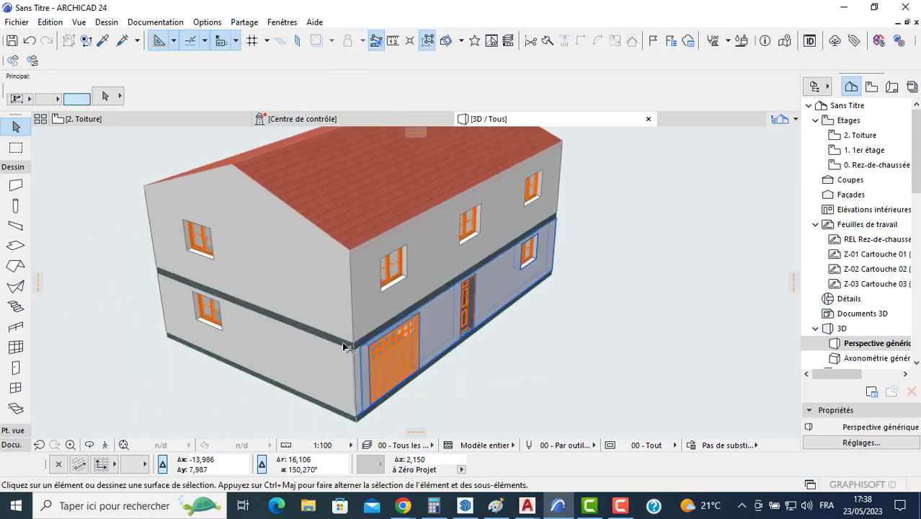
click(343, 347)
shift+click(357, 424)
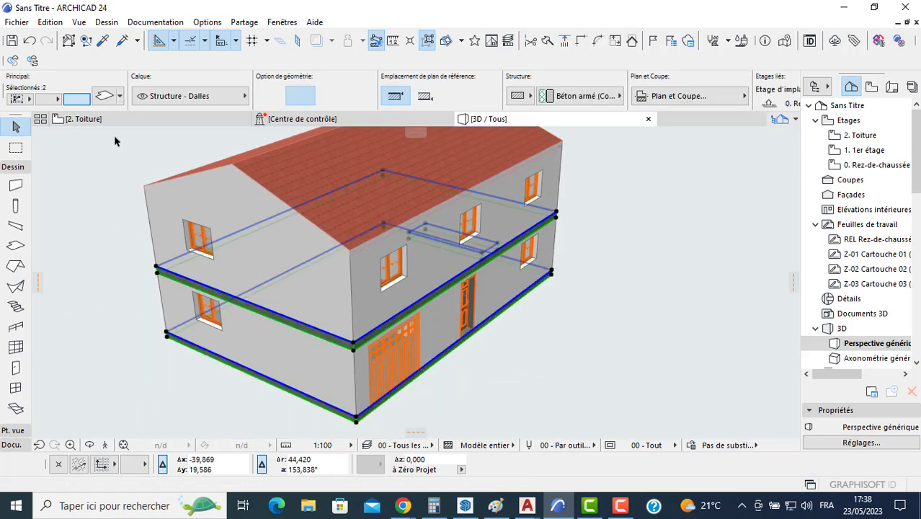
key(ctrl+t)
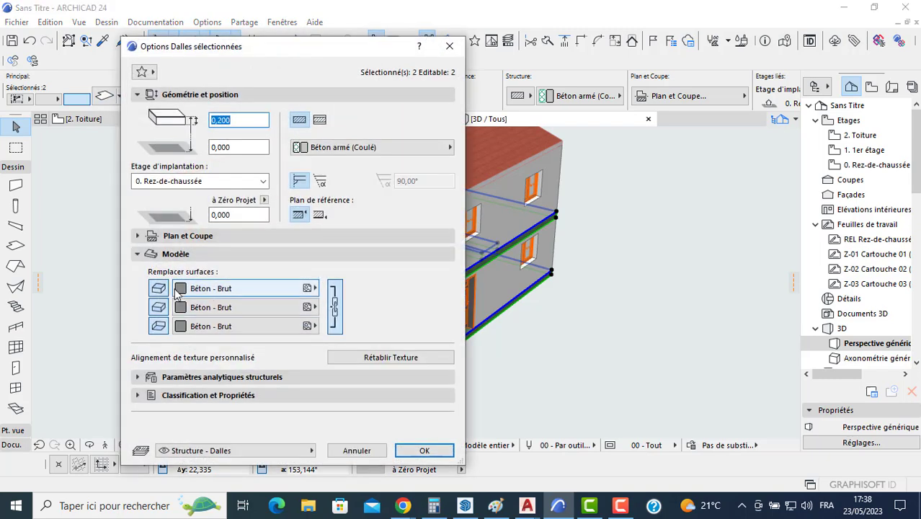
click(216, 307)
scroll(533, 295, down, 2)
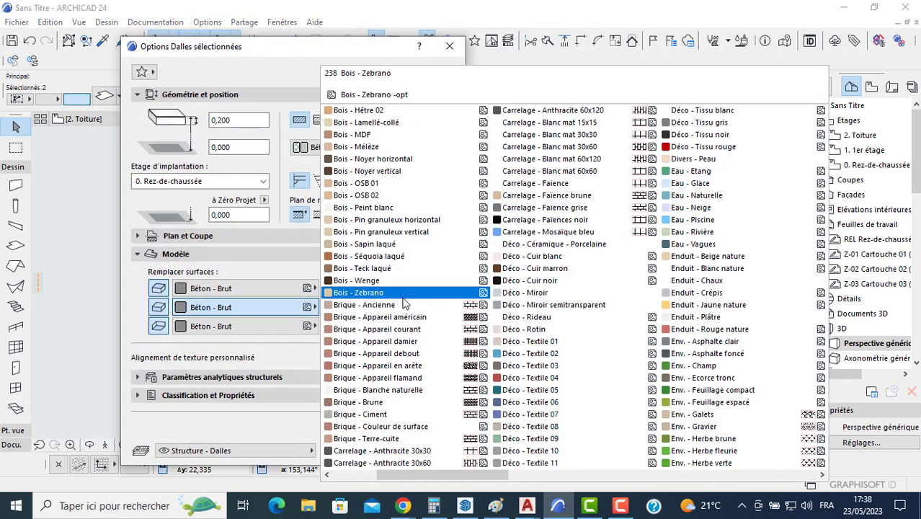
click(720, 268)
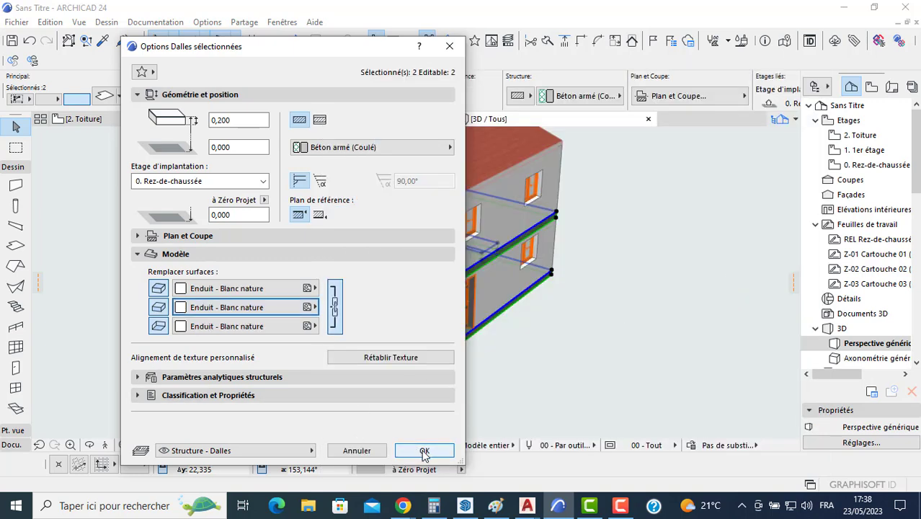
click(424, 451)
click(524, 360)
scroll(490, 359, down, 3)
shift+middle_drag(504, 340, 325, 269)
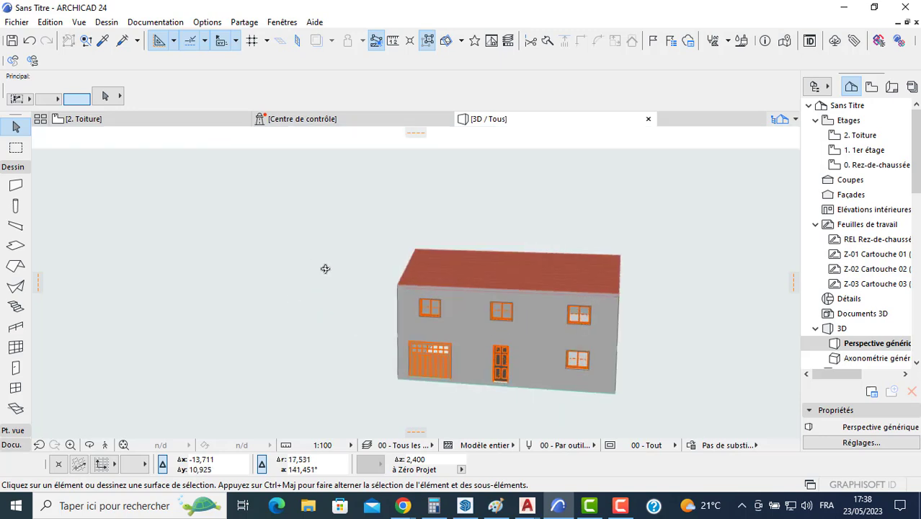
Open the 1er étage floor plan and draw a horizontal section line, Coupe CC, across the house through the staircase
double_click(859, 135)
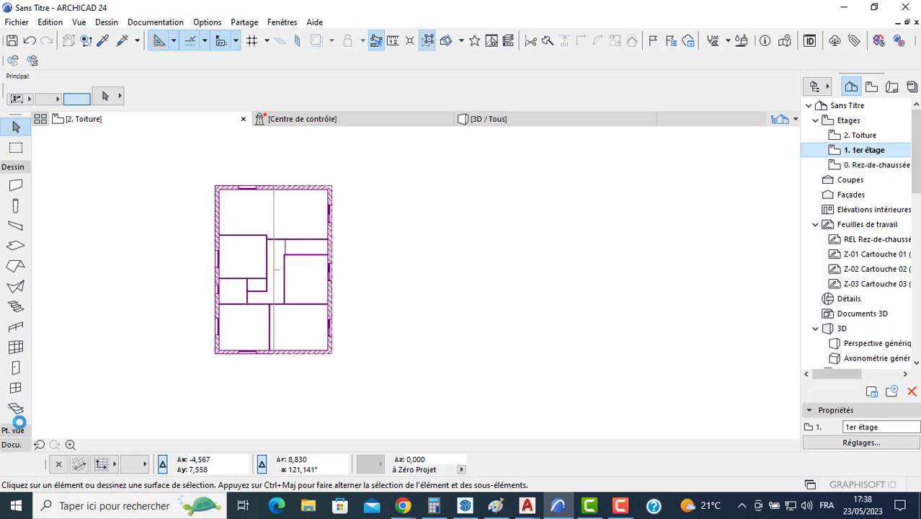
click(13, 430)
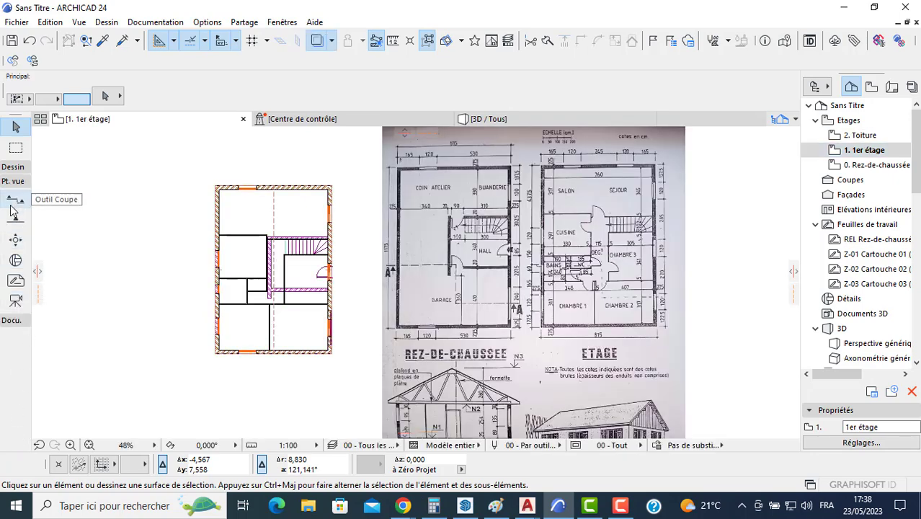
scroll(331, 244, up, 5)
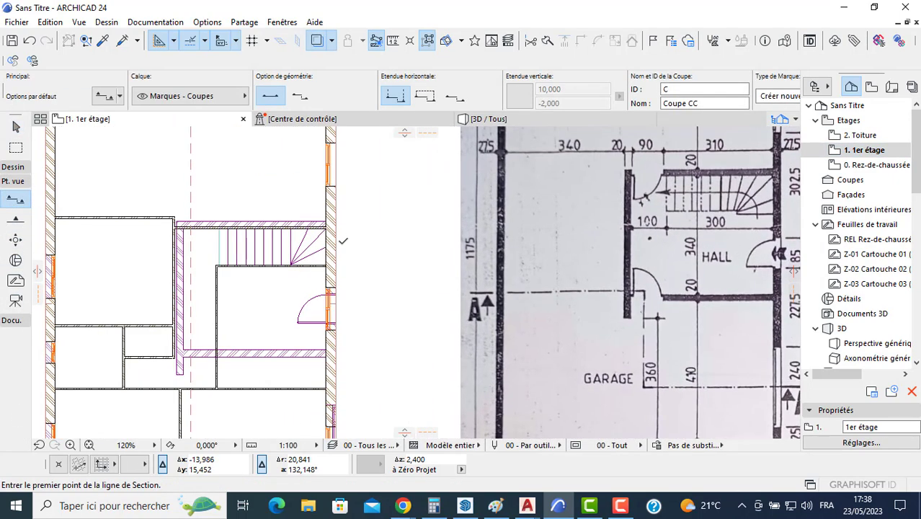
click(348, 237)
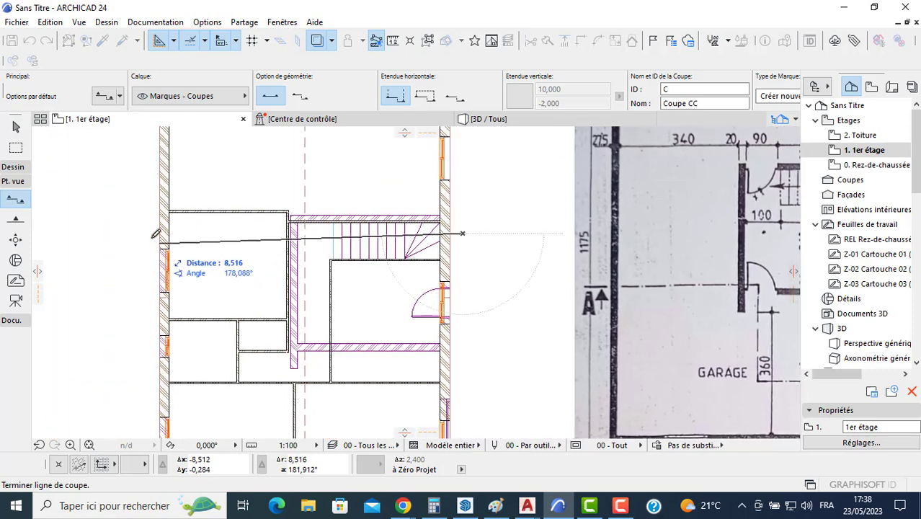
click(138, 230)
Draw a lengthwise section line vertically through the plan, from above the upper wall's window to below the lower wall's window
scroll(140, 260, down, 4)
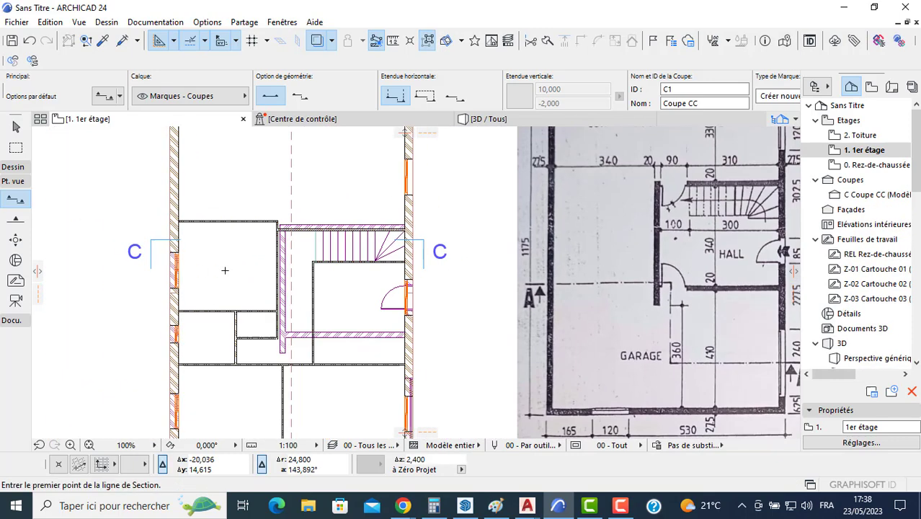
click(229, 172)
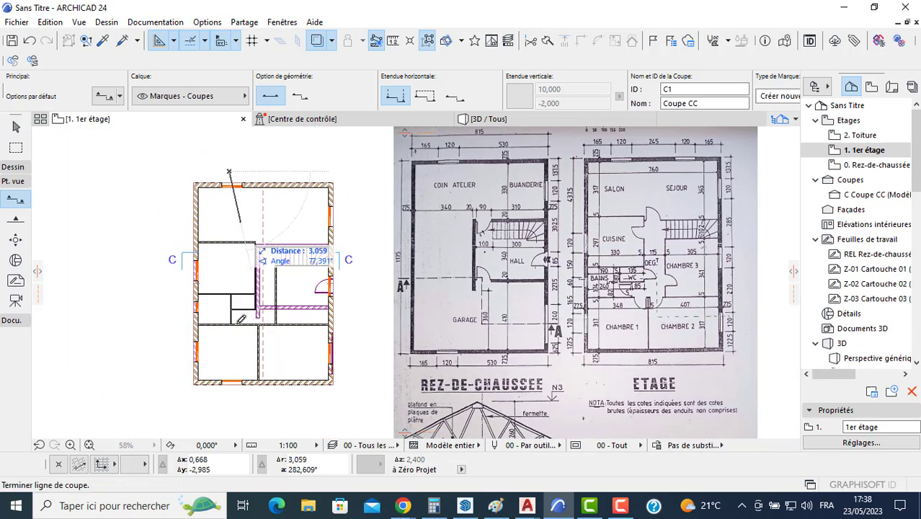
click(231, 416)
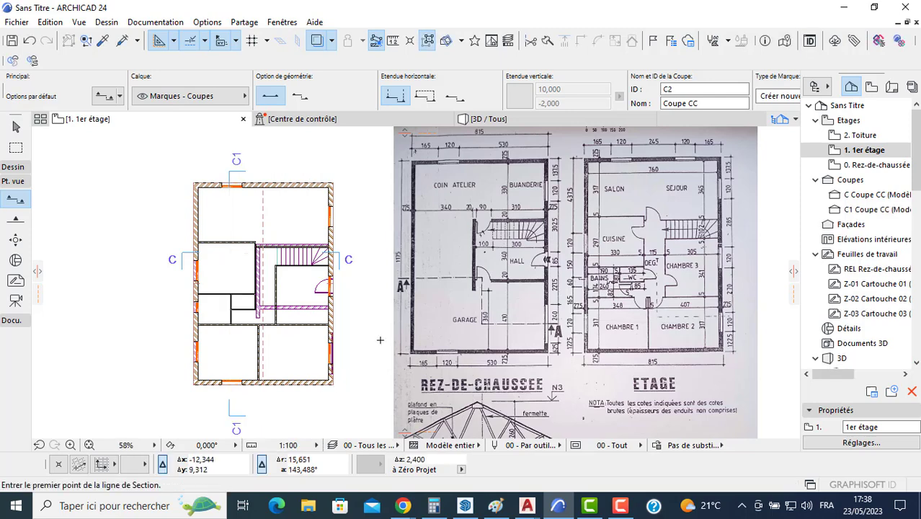
key(Escape)
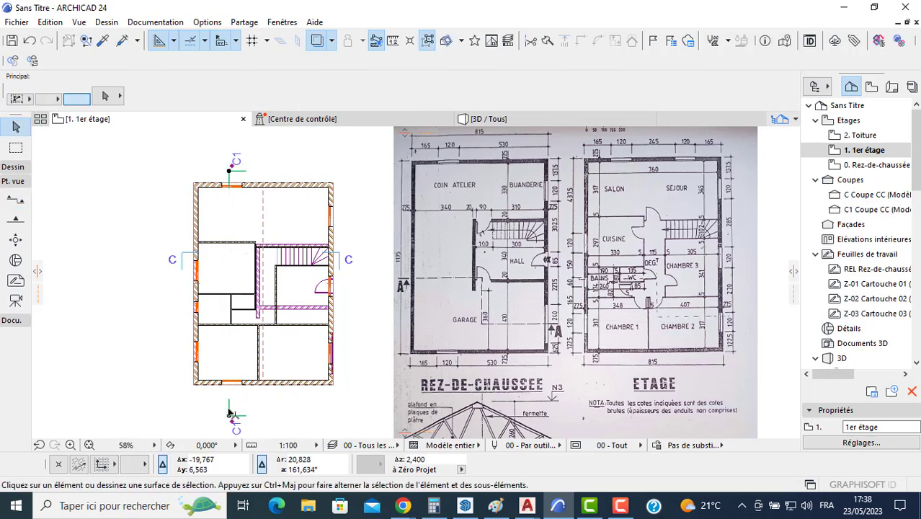
Move the lengthwise section line C1 slightly to the right on the plan
click(236, 413)
click(237, 412)
click(236, 412)
key(Escape)
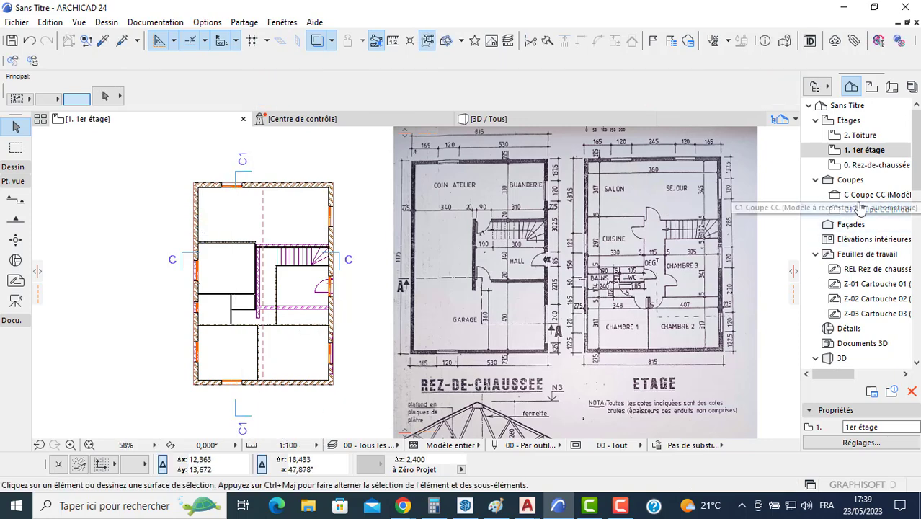
Open the section view C Coupe CC
click(858, 196)
double_click(869, 200)
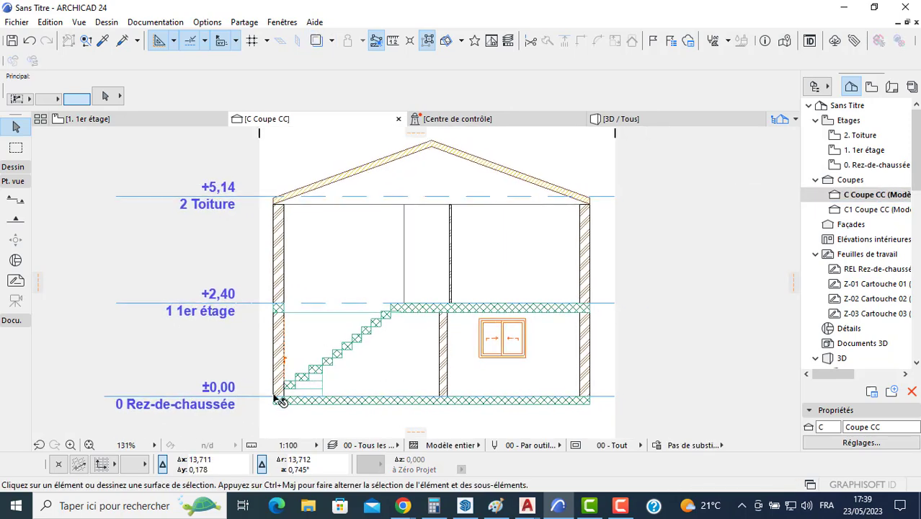
Look over section C, then open and examine the lengthwise section C1 Coupe CC
scroll(274, 396, up, 3)
middle_drag(552, 293, 365, 292)
scroll(404, 302, down, 3)
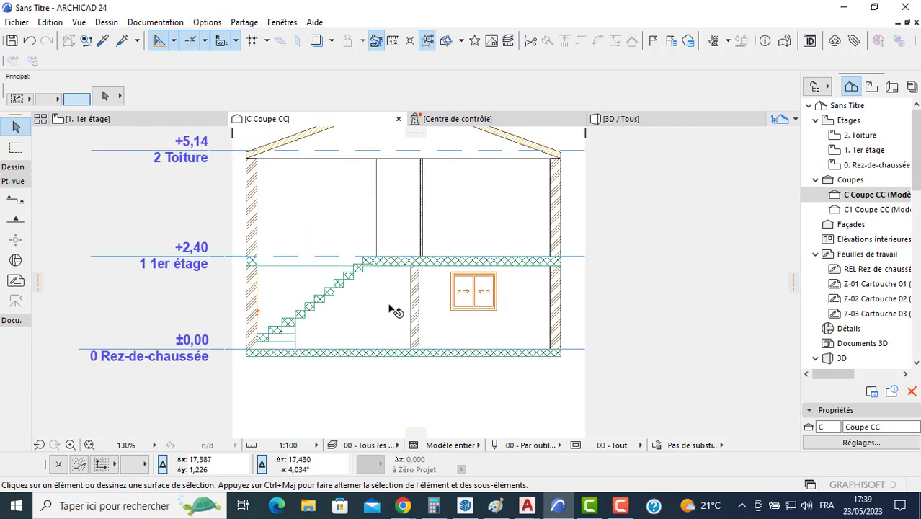
scroll(389, 306, down, 3)
click(858, 211)
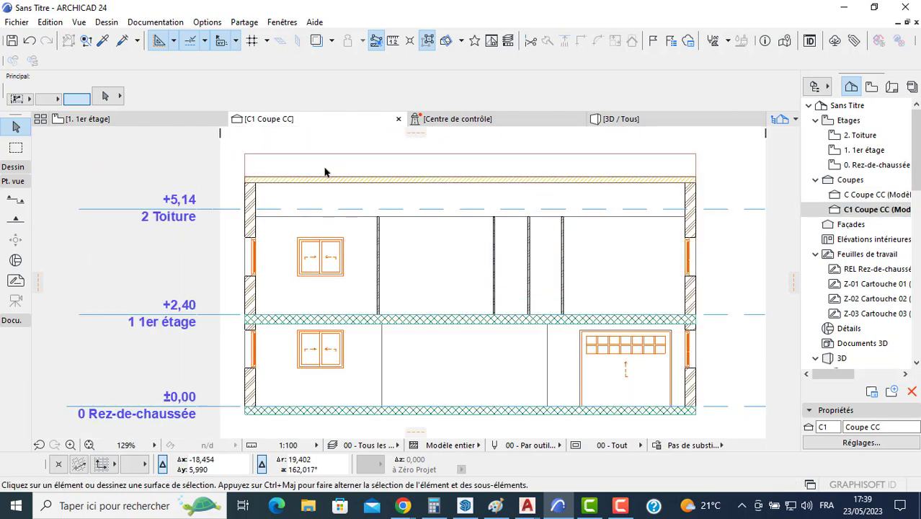
scroll(481, 186, down, 3)
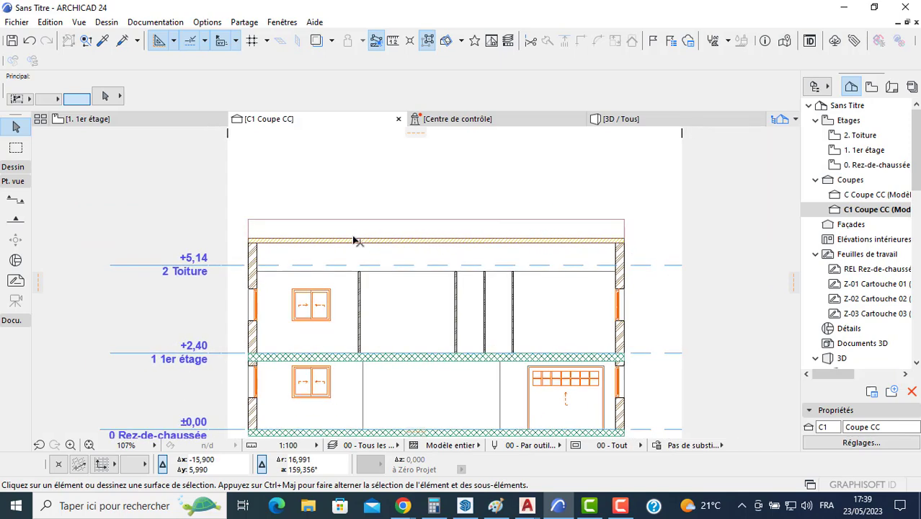
Select all walls on the 1er étage floor plan and set up automatic exterior dimensioning with openings (Coter ouvertures) included
click(172, 119)
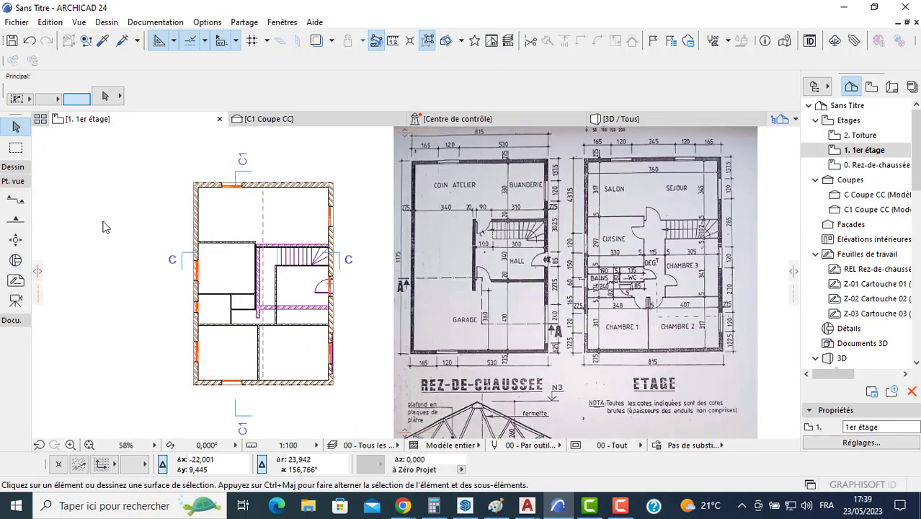
click(15, 187)
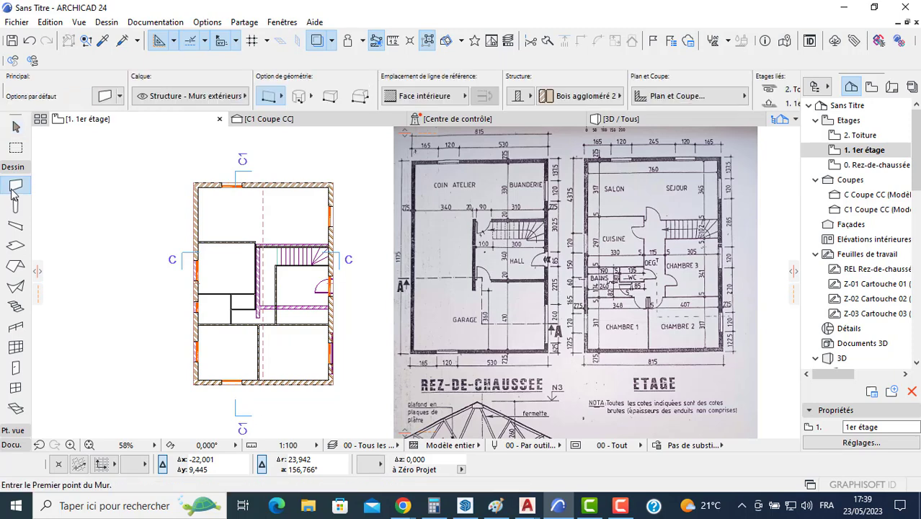
key(ctrl+a)
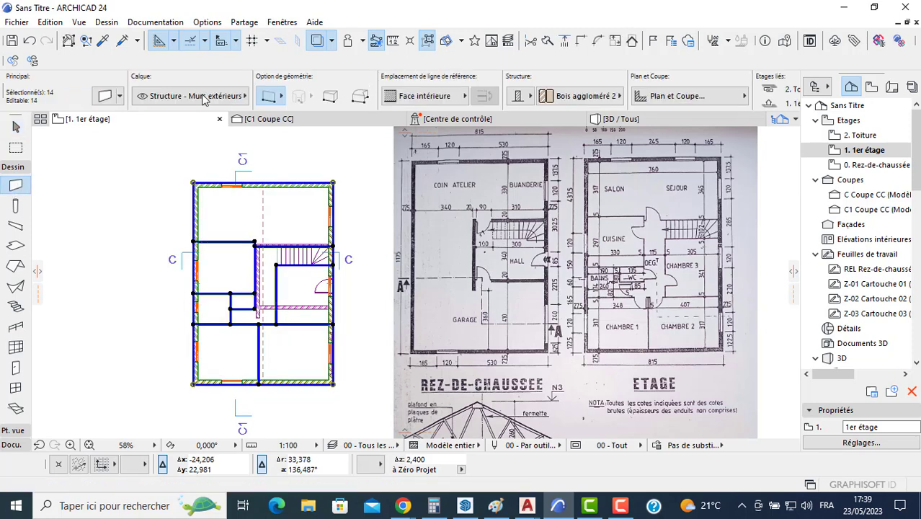
click(155, 21)
mouse_move(228, 250)
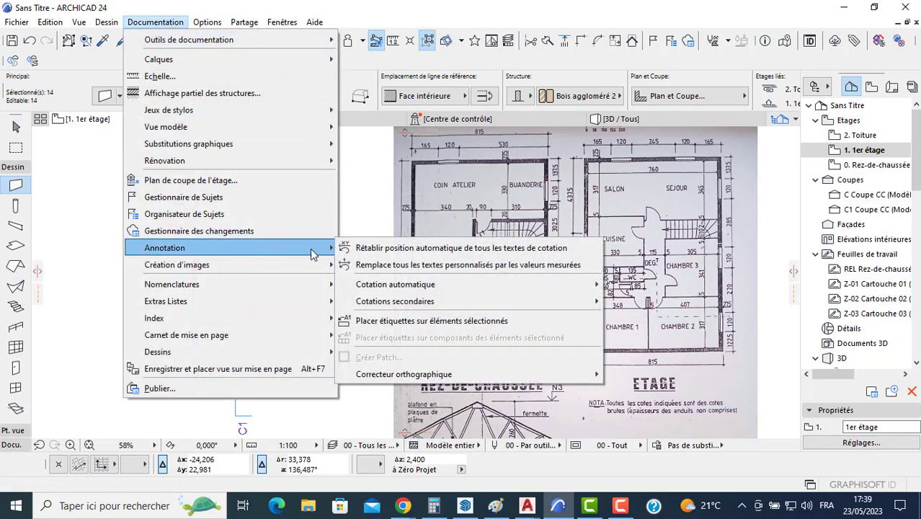
mouse_move(566, 290)
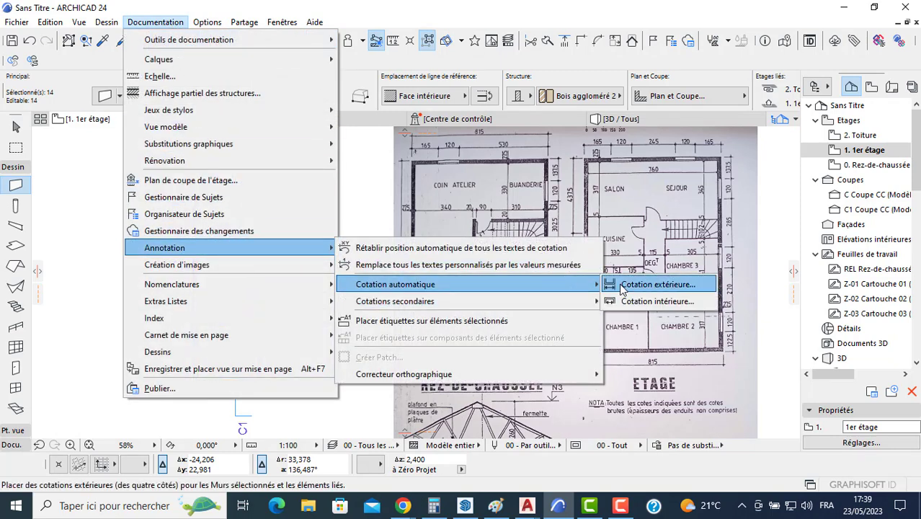
click(653, 287)
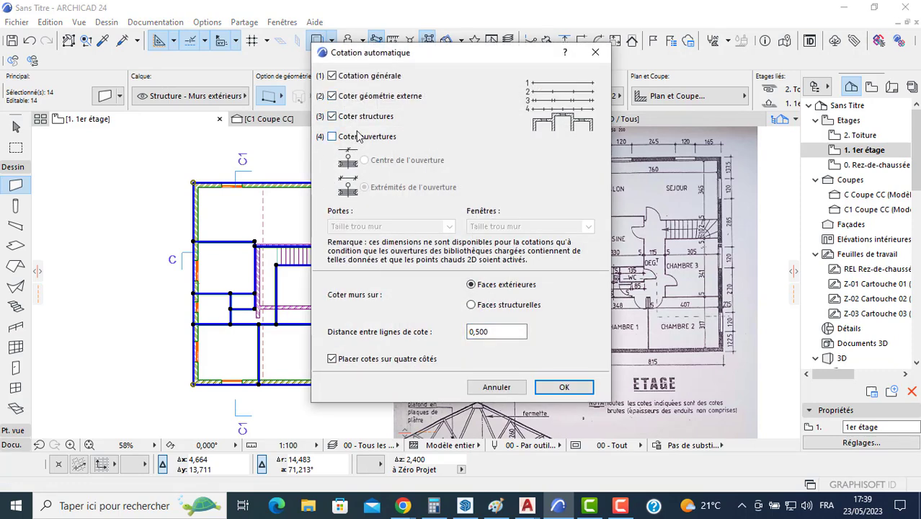
click(358, 137)
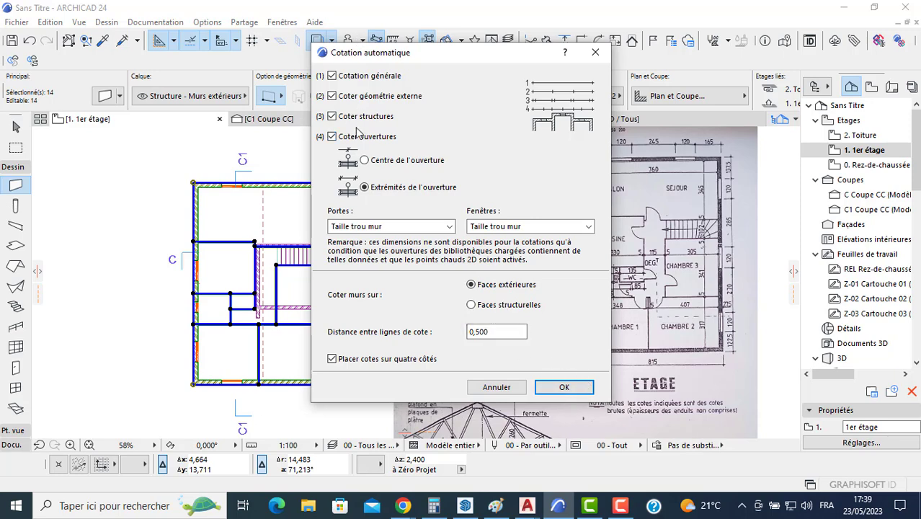
click(554, 387)
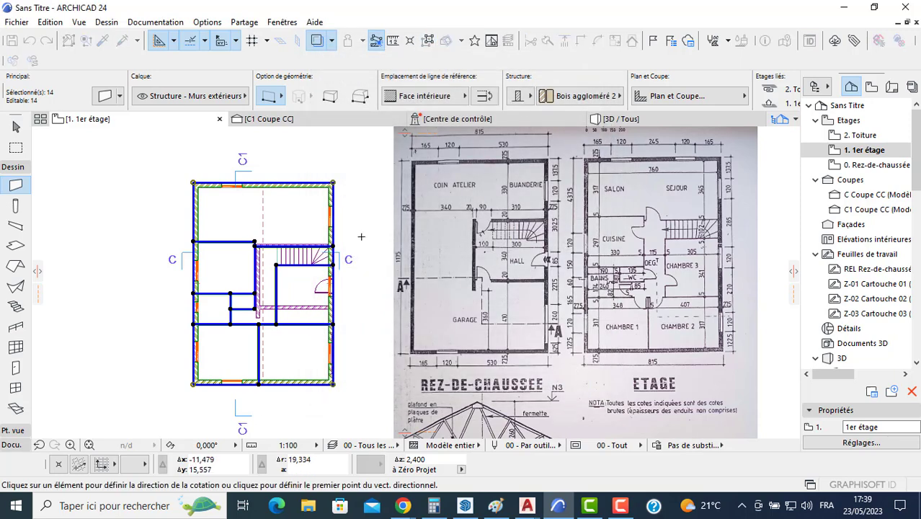
Define a vertical dimension direction beside the right-hand exterior wall and place the automatic dimension chains around all four sides of the house
click(352, 212)
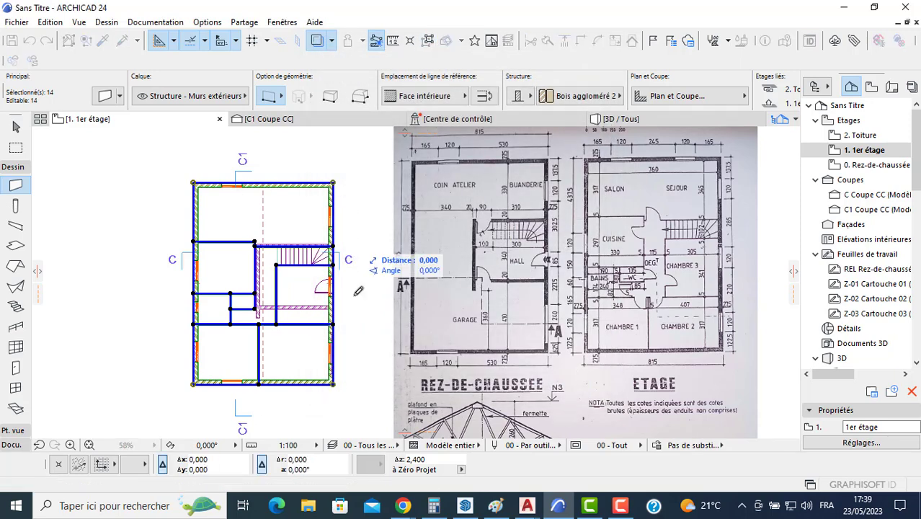
click(356, 377)
click(351, 343)
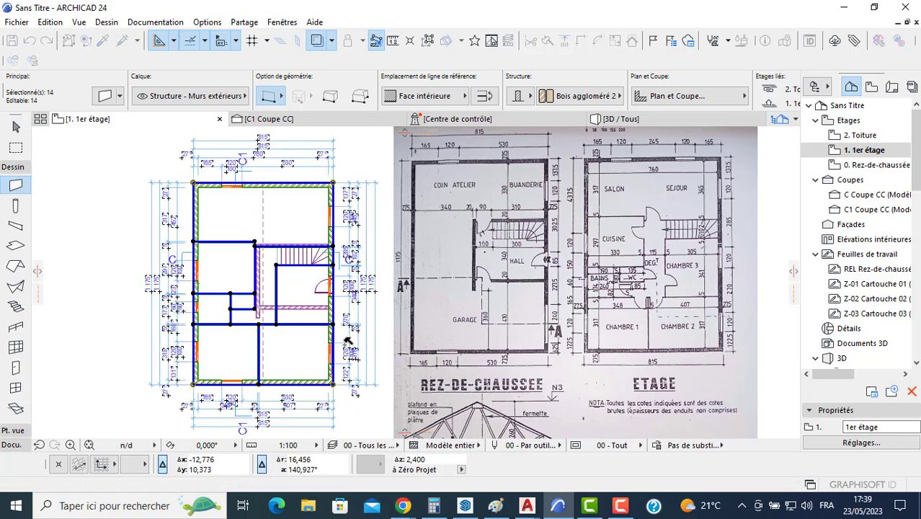
scroll(346, 362, up, 3)
key(Escape)
key(Escape)
Select all dimensions on the plan, remove their witness lines, reduce the text size and set the marker size to 1,00 mm
click(12, 445)
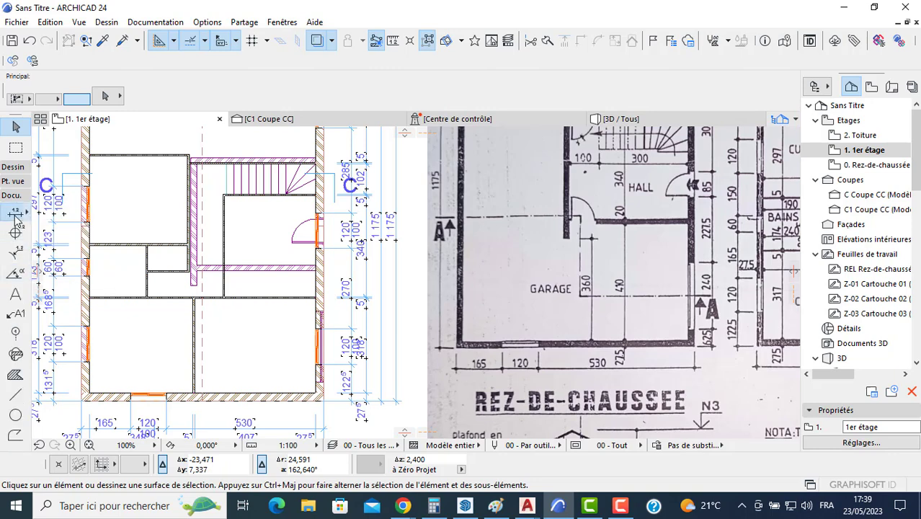
click(16, 213)
key(ctrl+a)
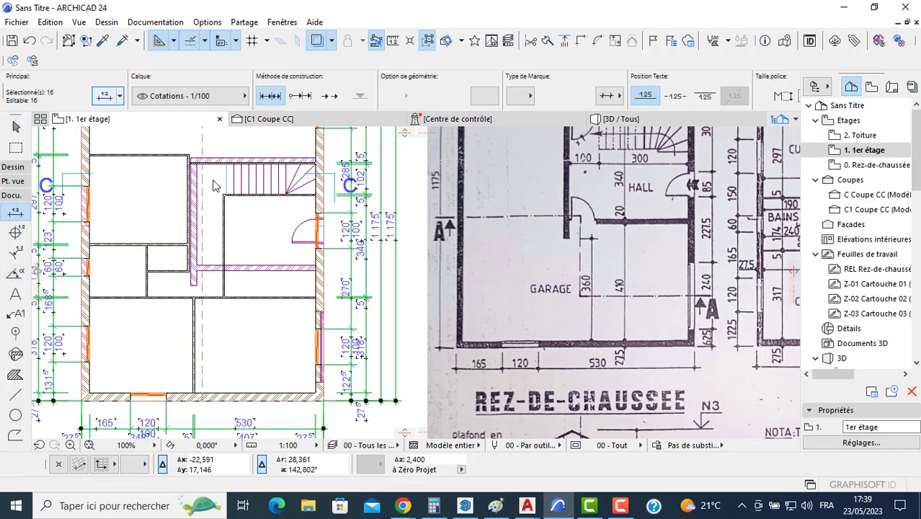
click(101, 95)
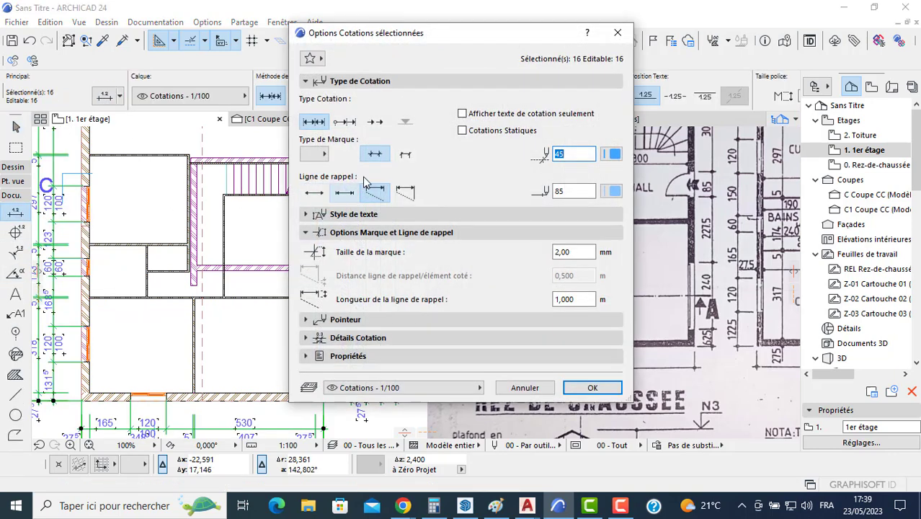
click(330, 212)
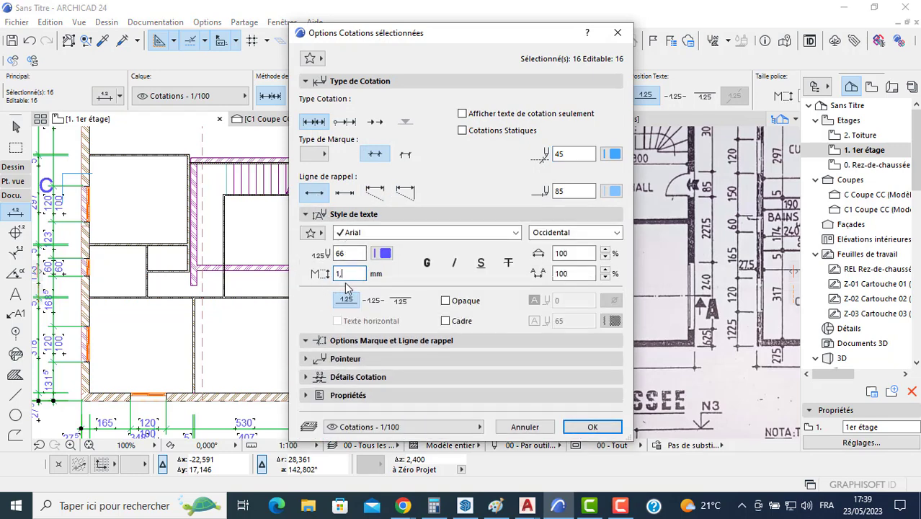
click(404, 341)
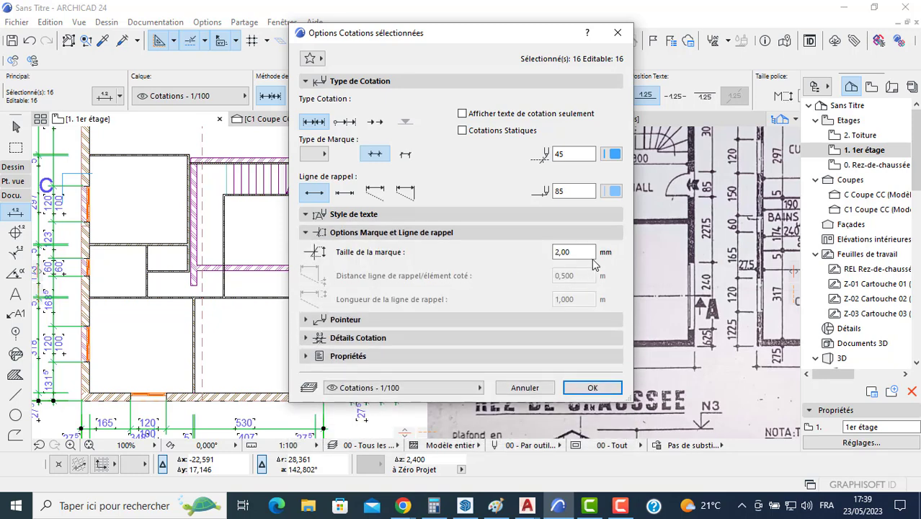
text(1,00)
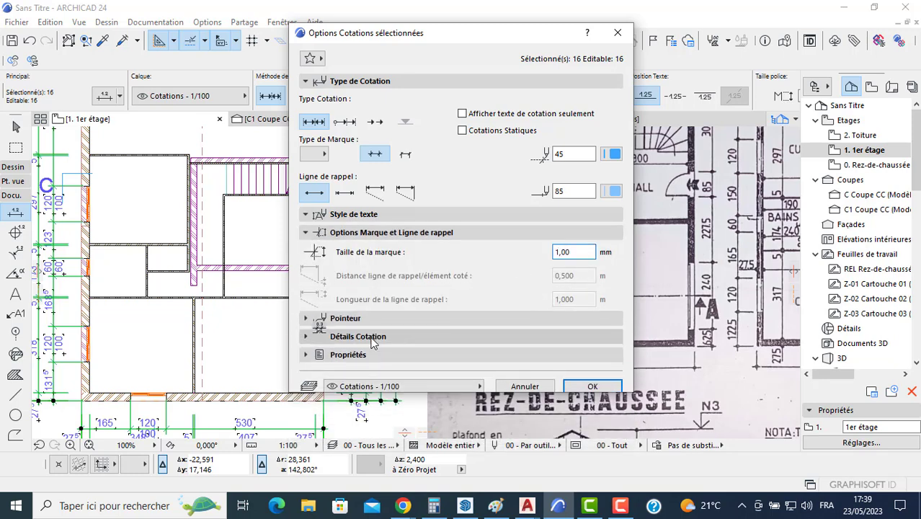
Turn off the display of opening heights for the selected dimensions and apply the settings
click(372, 338)
click(344, 183)
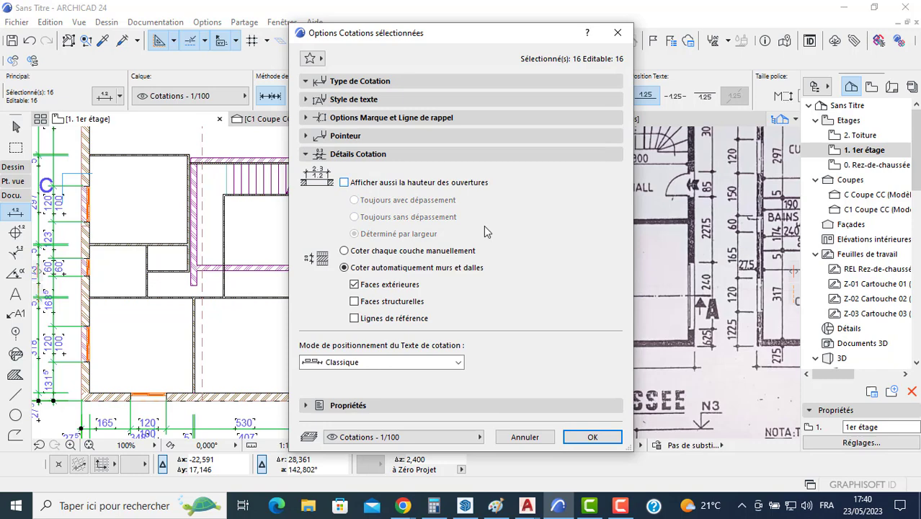
click(593, 436)
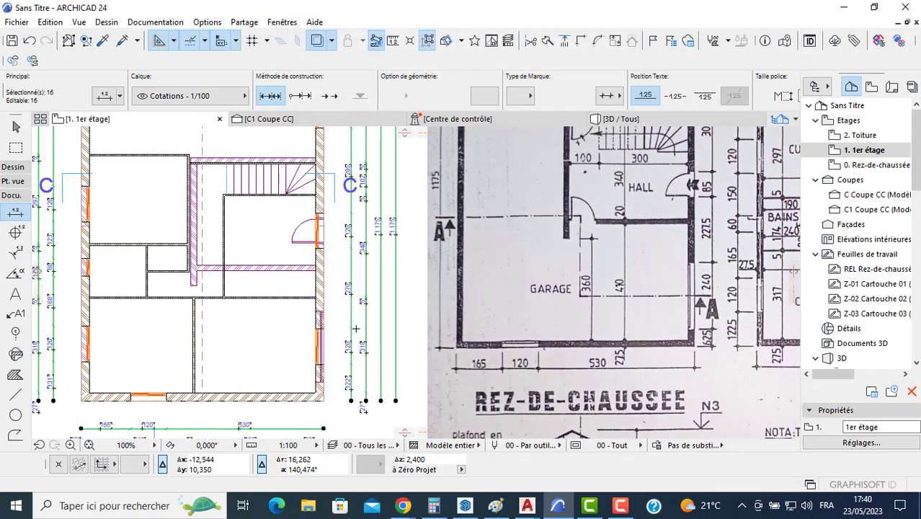
key(Escape)
Move the room dimension chain from outside the right-hand wall into the rooms on that side of the plan
scroll(353, 321, up, 2)
click(371, 320)
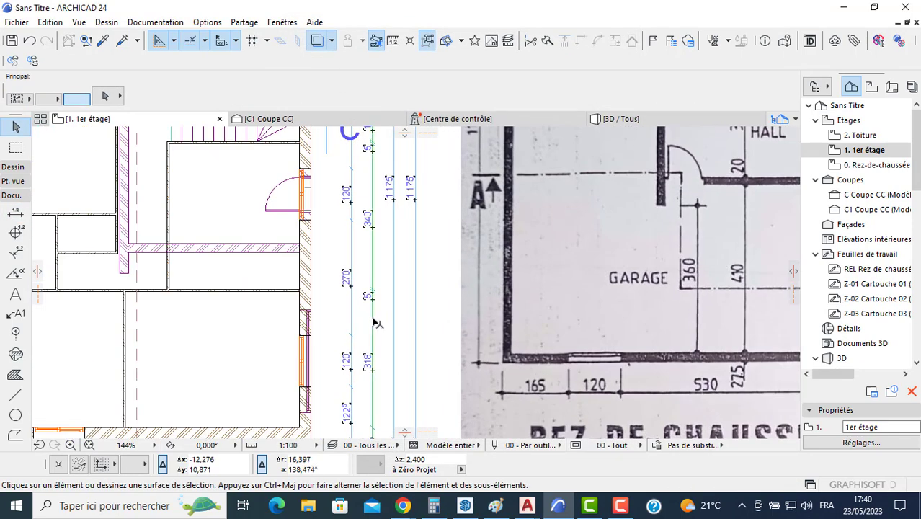
click(258, 323)
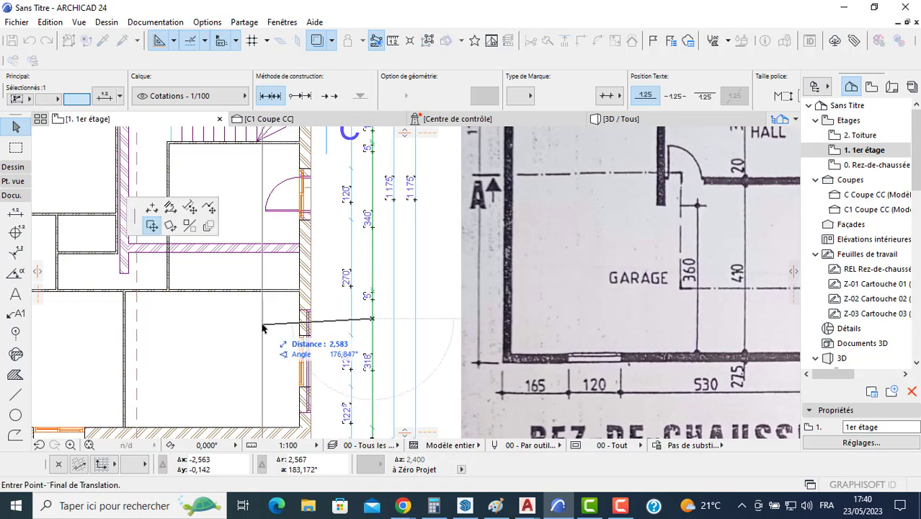
click(251, 336)
Move the 760 room dimension chain from above the upper wall about 2.6 m down into the upper room
scroll(242, 296, down, 3)
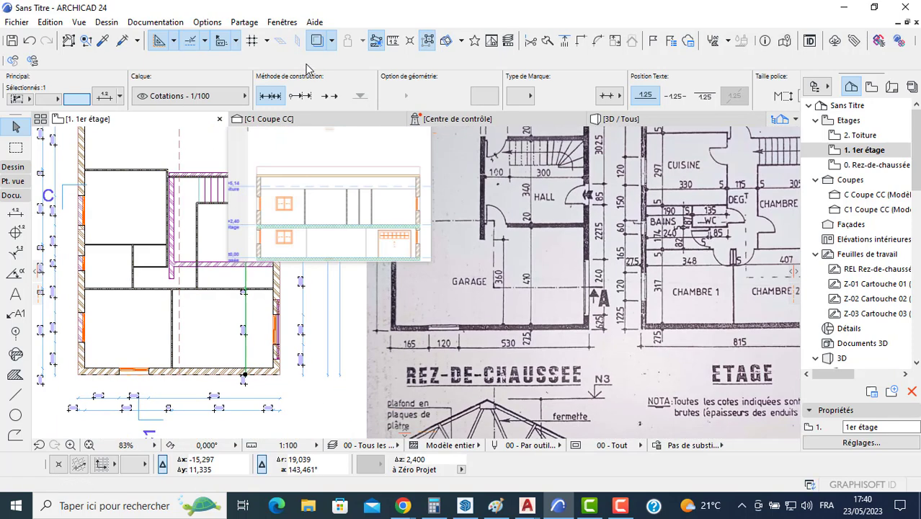
scroll(160, 183, down, 3)
middle_drag(160, 180, 200, 229)
scroll(196, 182, up, 1)
middle_drag(196, 183, 189, 193)
scroll(193, 190, up, 4)
scroll(227, 179, up, 2)
click(232, 162)
click(232, 163)
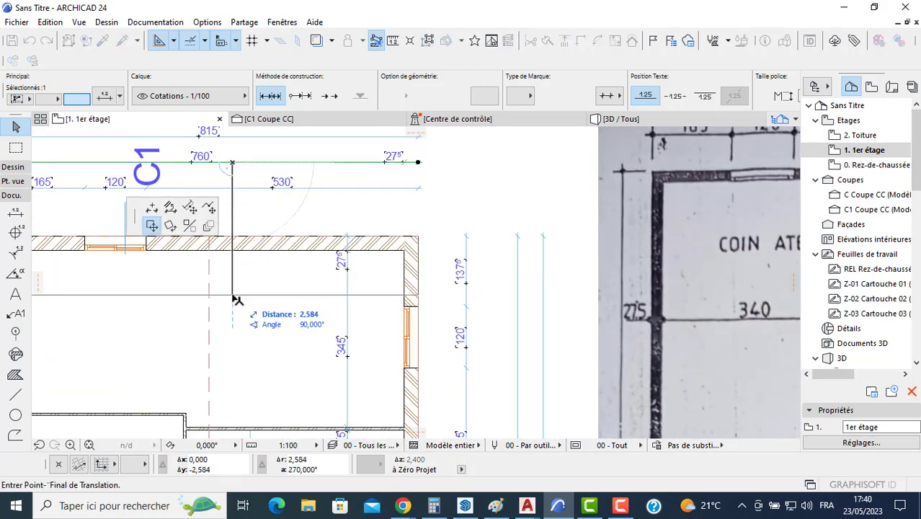
click(241, 301)
Move the room dimension chain outside the left-hand wall about 2.5 m right, into the rooms
scroll(228, 307, down, 3)
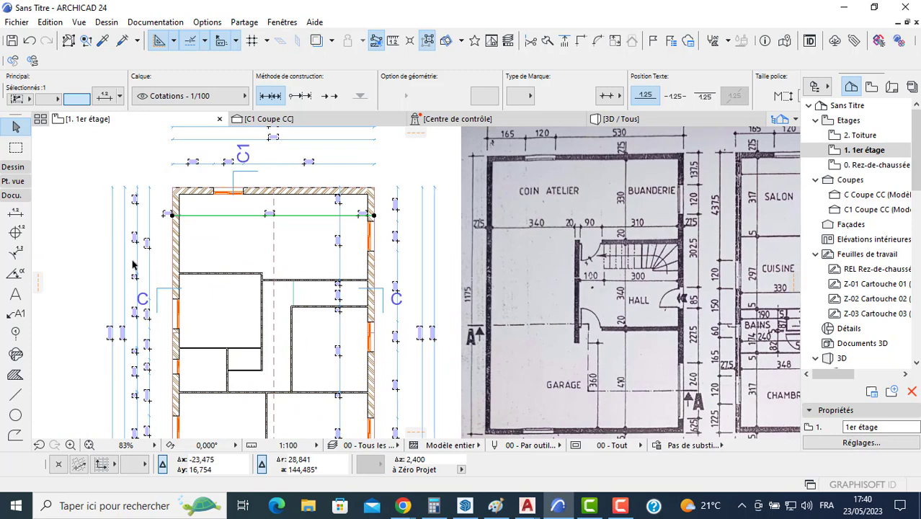
click(137, 256)
click(137, 256)
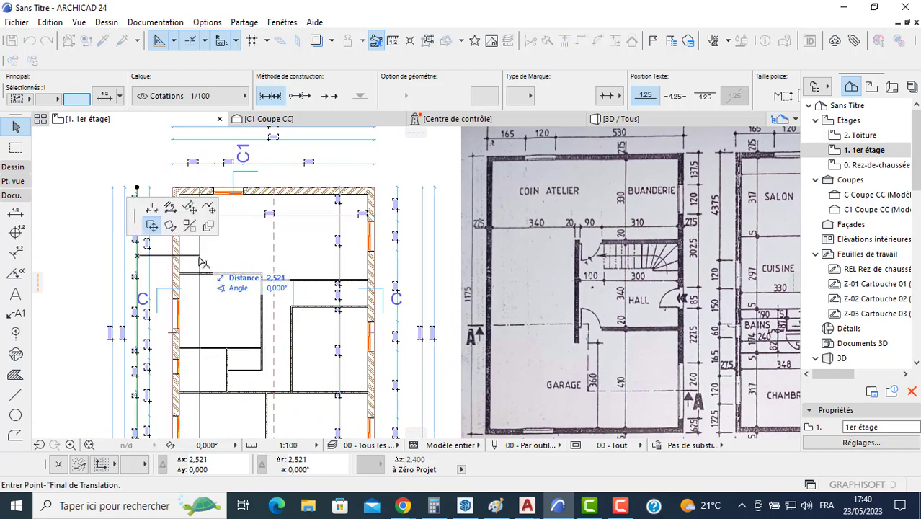
click(200, 264)
Move the 348 and 407 room dimension chain from below the lower wall up into the two lower rooms
middle_drag(226, 305, 226, 221)
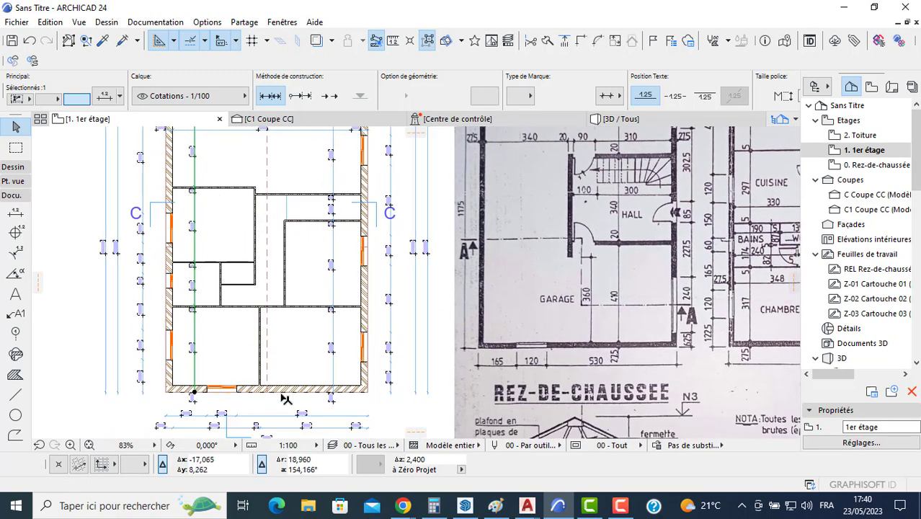
scroll(278, 320, up, 5)
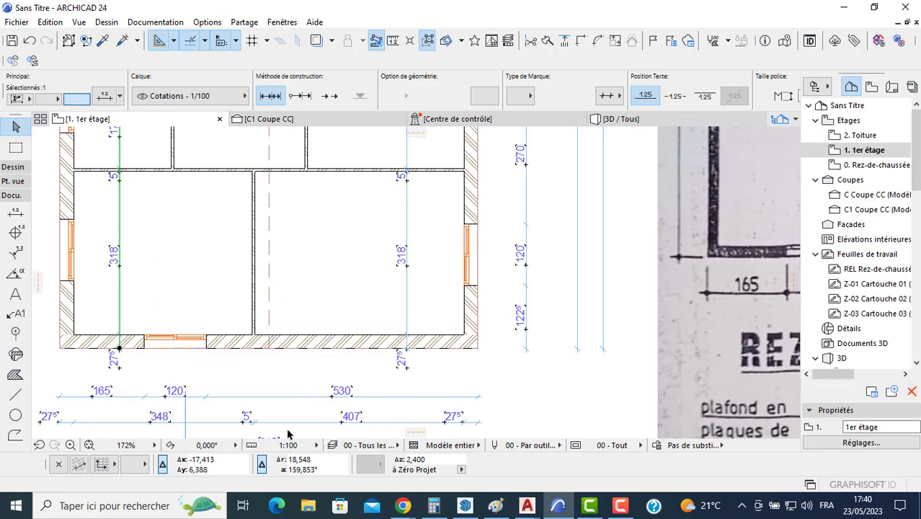
click(285, 422)
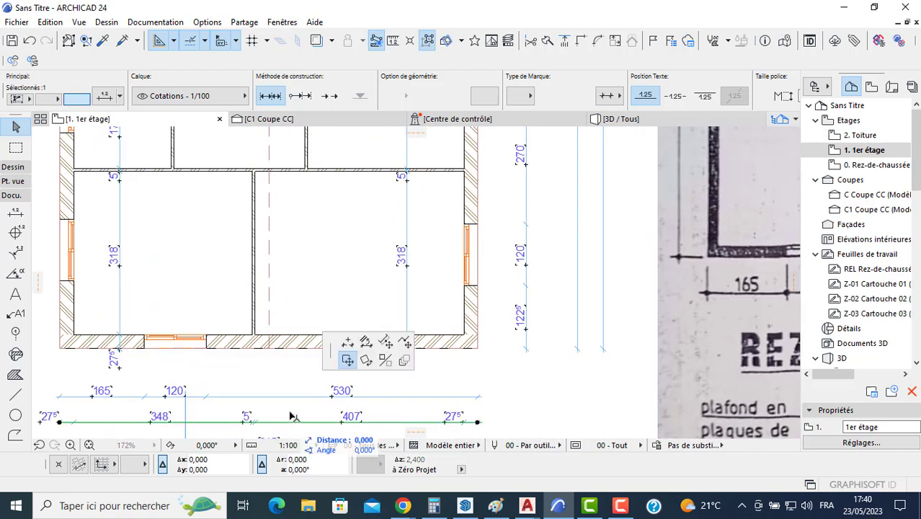
click(287, 274)
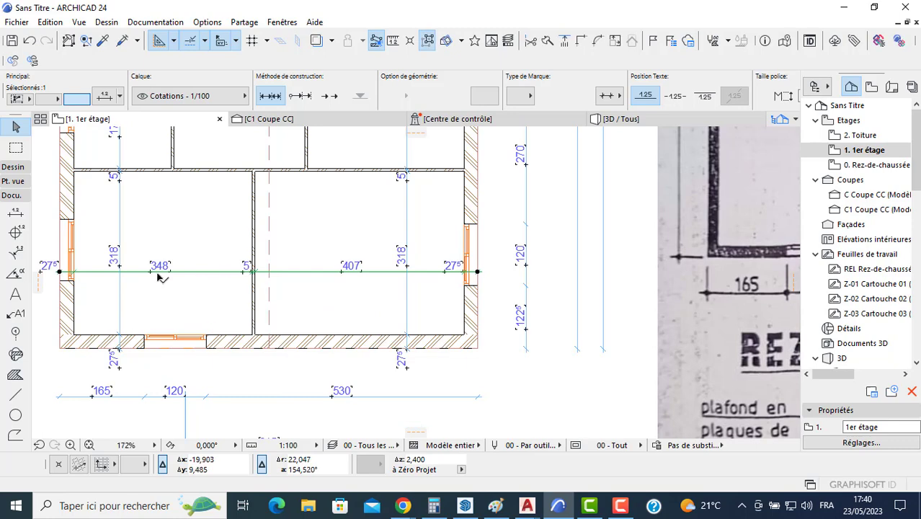
Delete the duplicate 815 overall dimension below the plan and move the remaining one up closer to the opening dimensions
scroll(407, 271, down, 2)
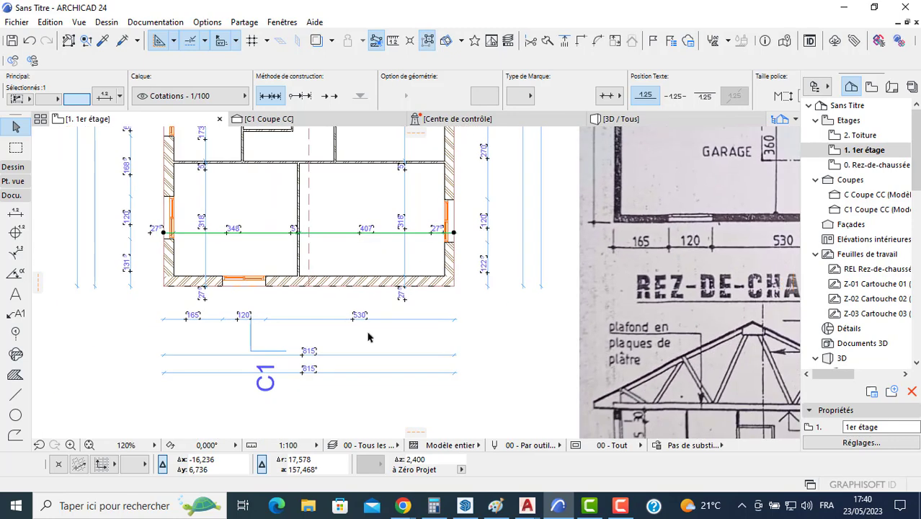
click(367, 355)
key(Delete)
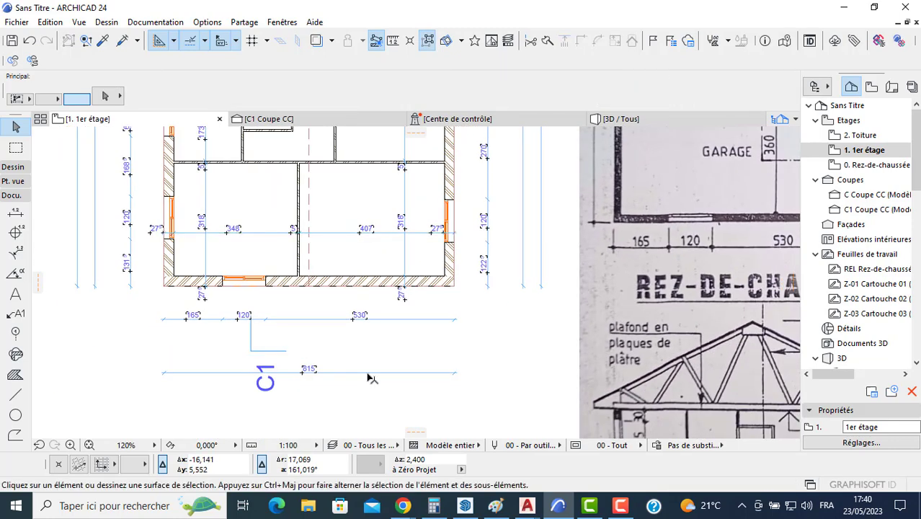
click(367, 372)
click(367, 372)
click(368, 340)
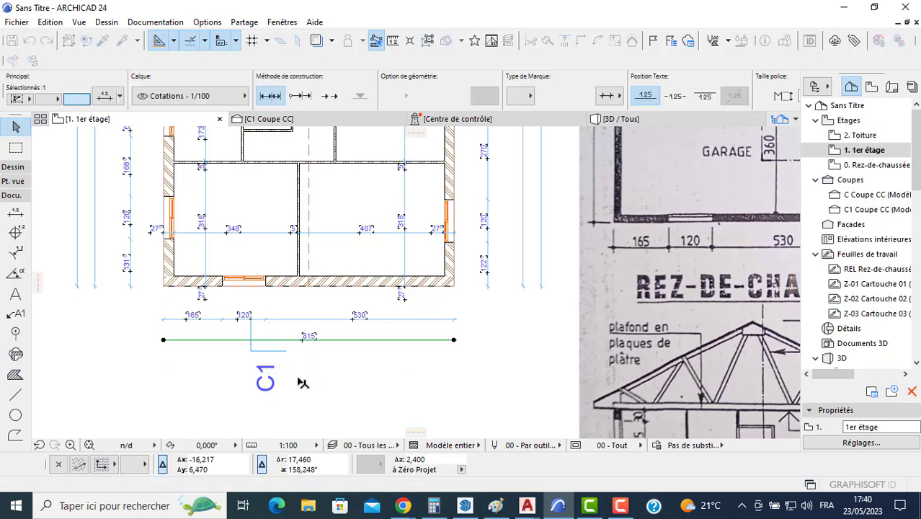
Change the C1 section marker below the plan to ID B and name it Coupe BB
click(272, 392)
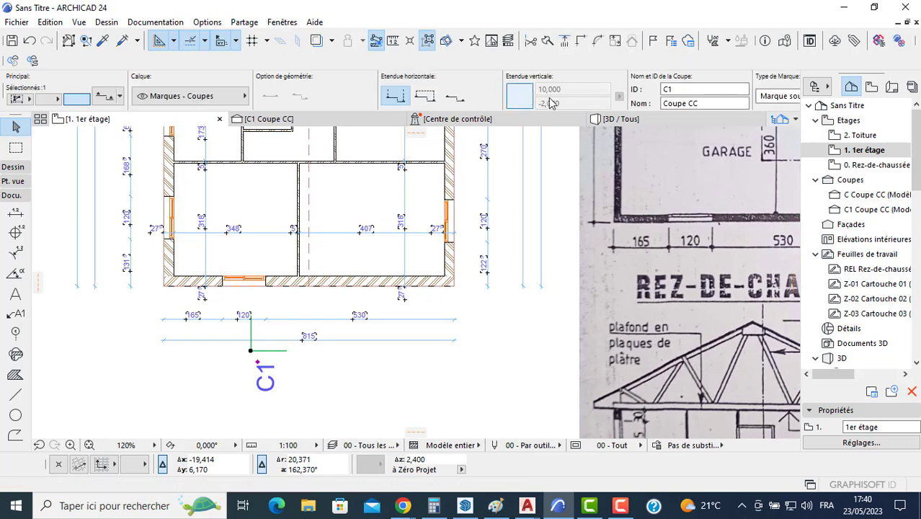
double_click(681, 88)
text(B)
key(Return)
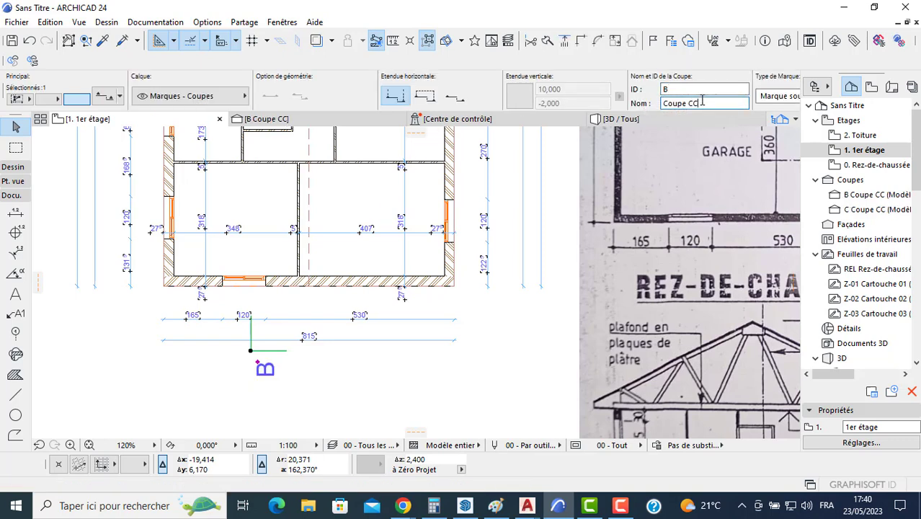
text(B)
key(Return)
click(318, 267)
scroll(366, 276, down, 3)
key(Escape)
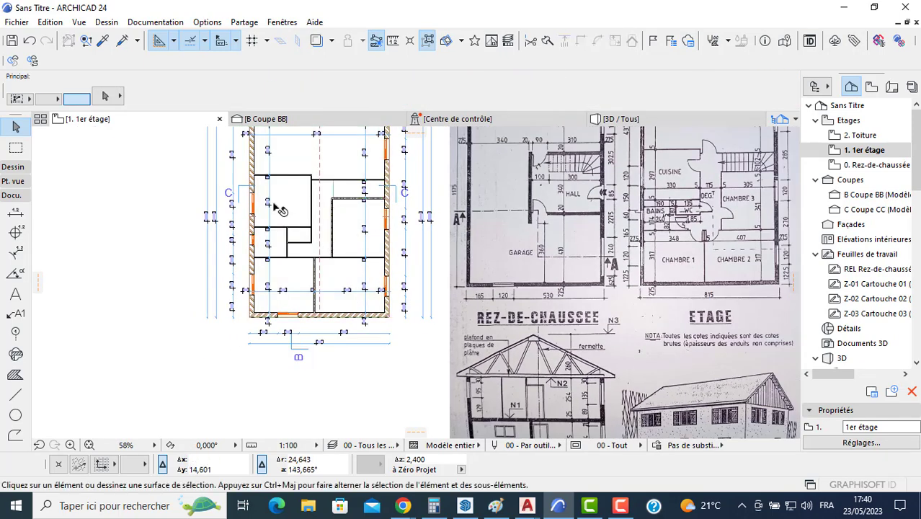
Change the remaining section marker C across the rooms to ID A and name it Coupe AA
scroll(225, 195, up, 3)
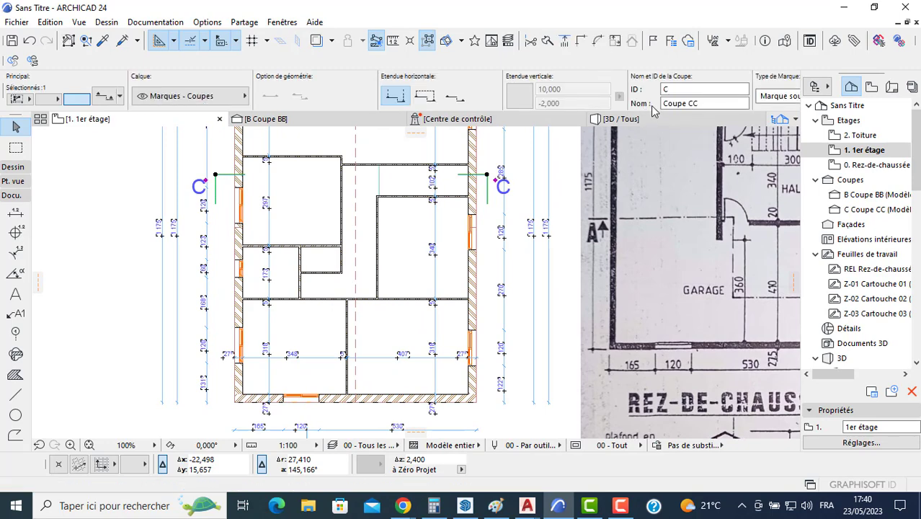
drag(684, 91, 651, 99)
text(A)
key(Tab)
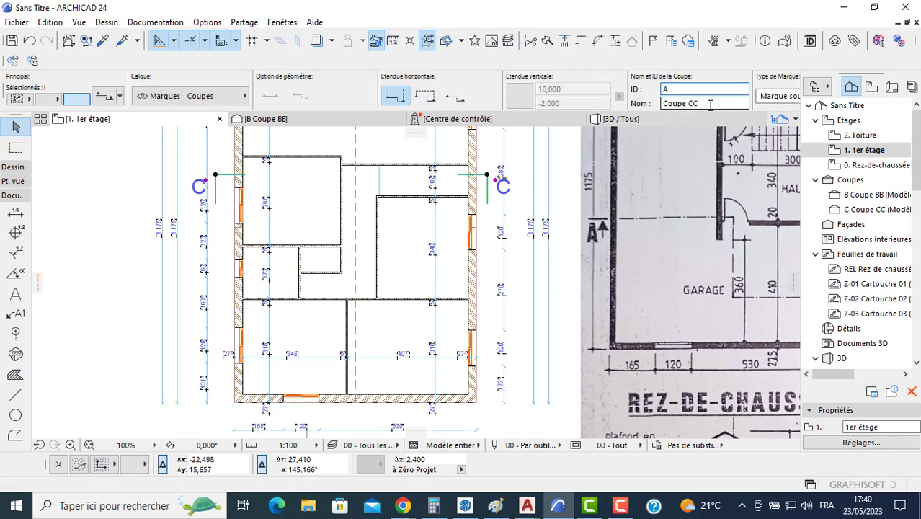
double_click(693, 104)
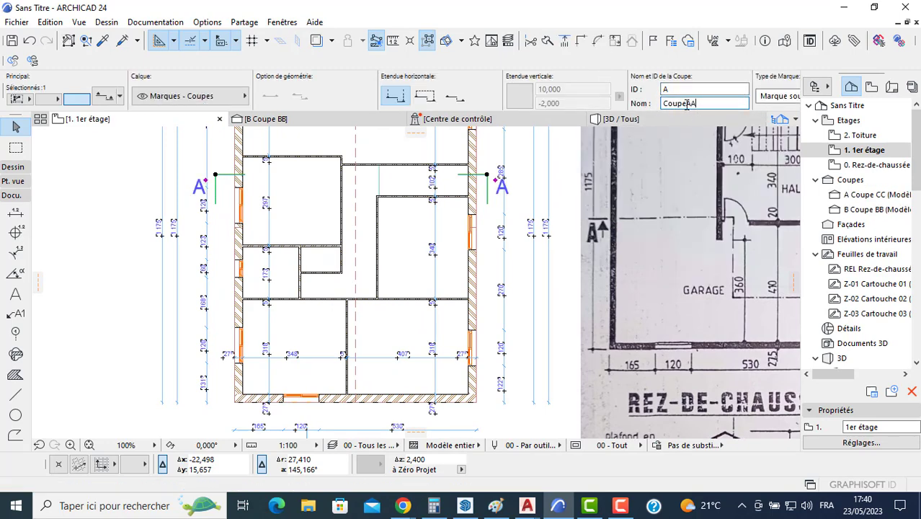
click(140, 266)
Move the inner 1175 overall dimension beside the left-hand wall closer to the opening dimensions and delete the outer duplicate
click(178, 267)
click(189, 267)
click(164, 269)
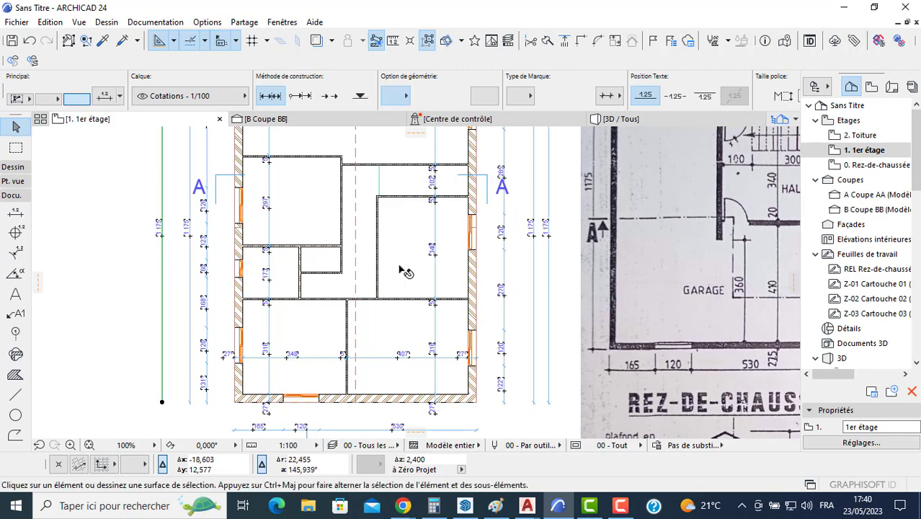
key(Delete)
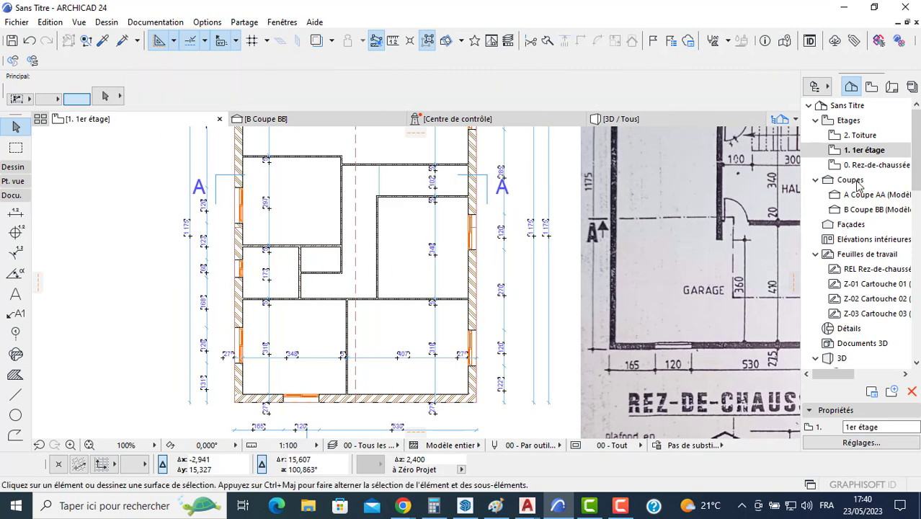
On the Rez-de-chaussée plan, add automatic exterior dimensions on four sides of all walls, starting the dimension lines just outside the lower wall
double_click(865, 165)
click(13, 167)
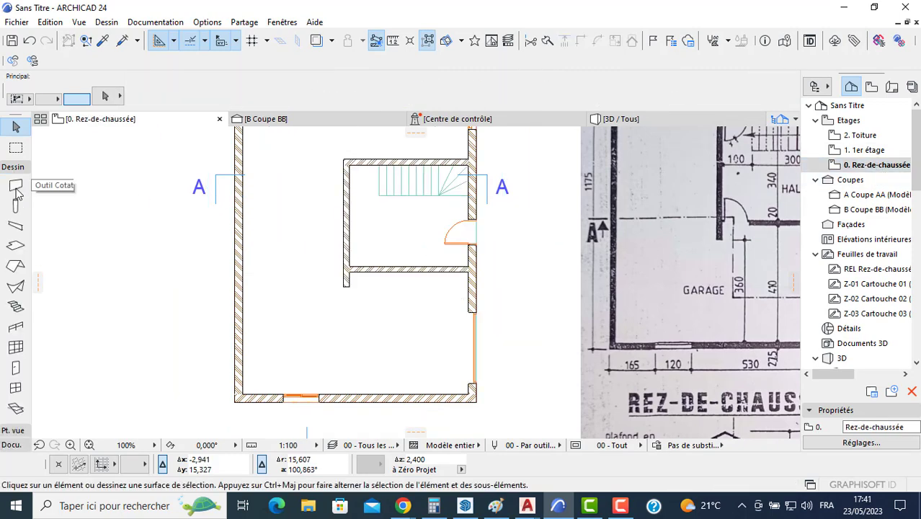
click(16, 186)
key(ctrl+a)
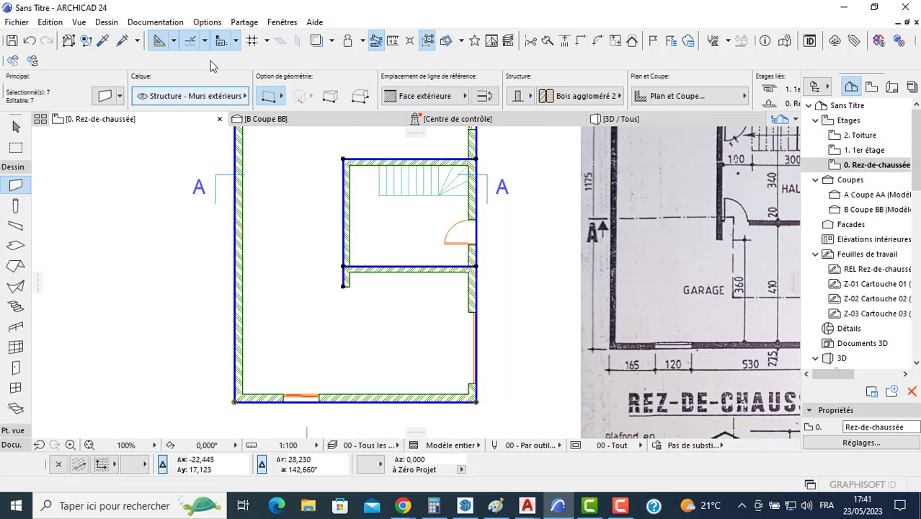
click(155, 22)
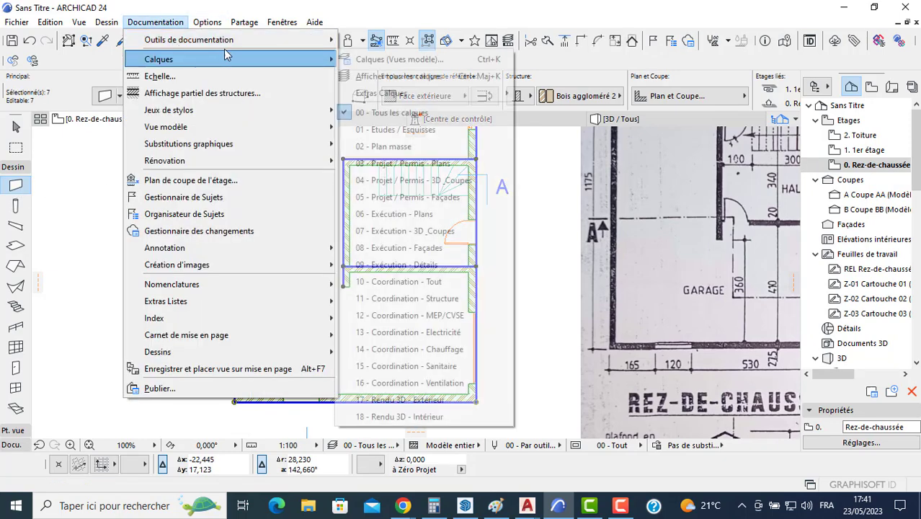
mouse_move(317, 248)
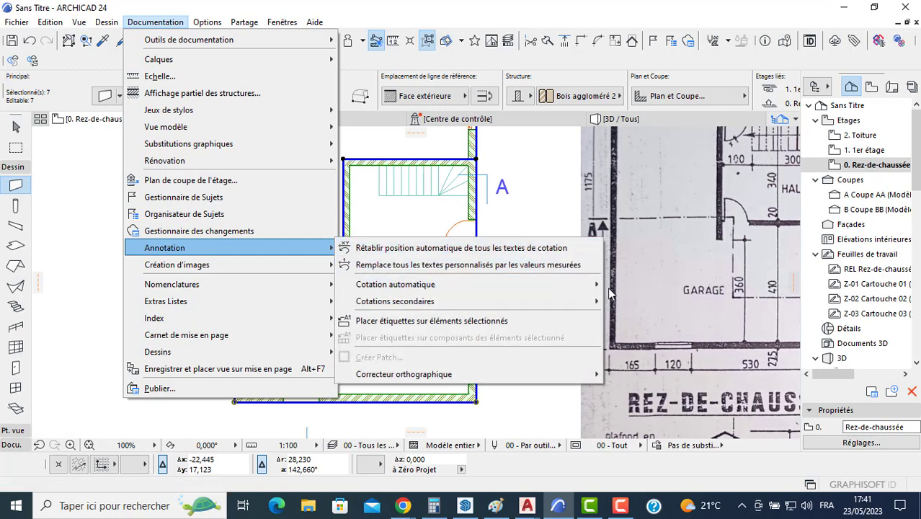
mouse_move(597, 287)
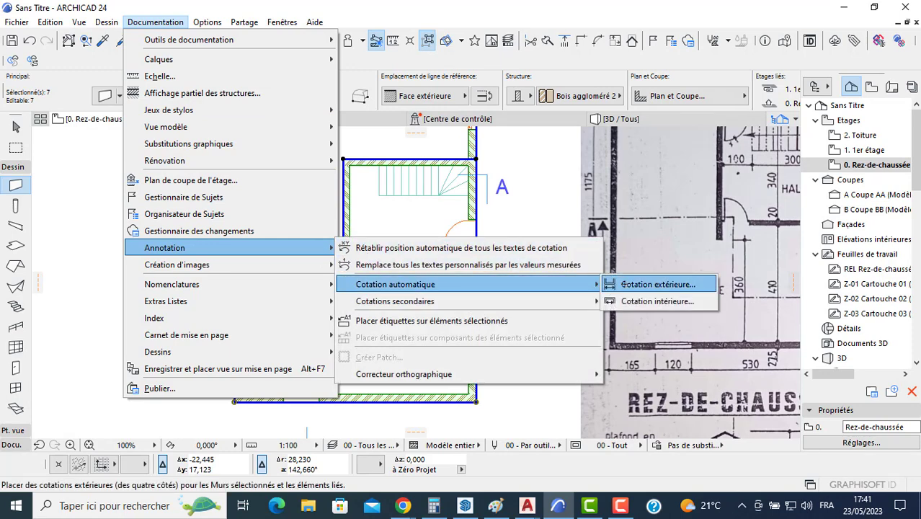
click(634, 282)
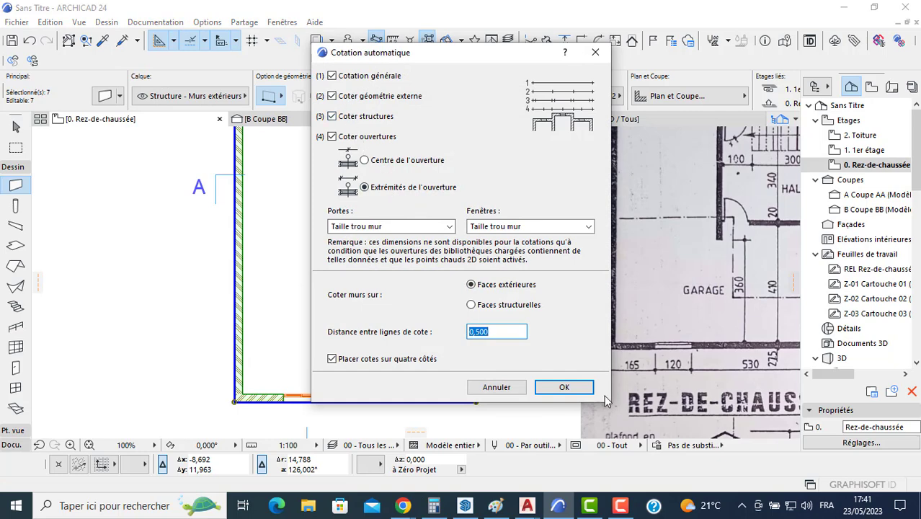
click(564, 388)
click(269, 416)
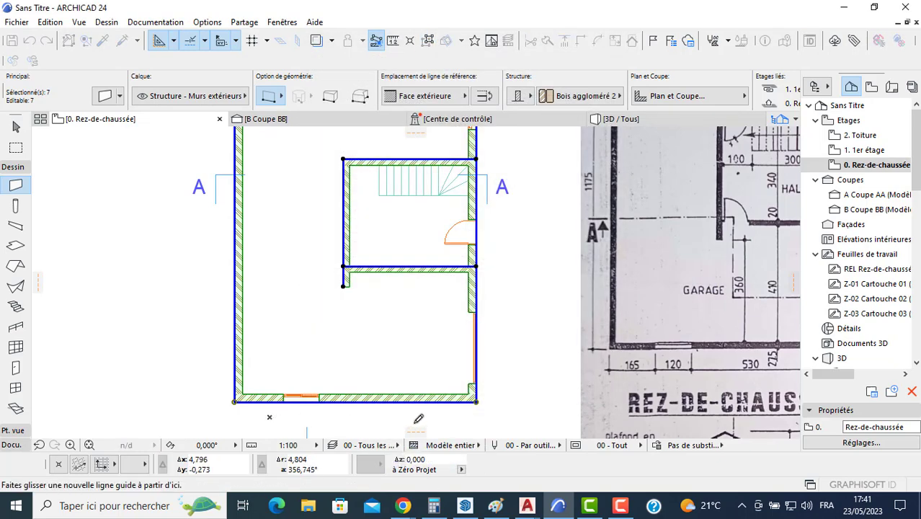
click(421, 412)
click(375, 419)
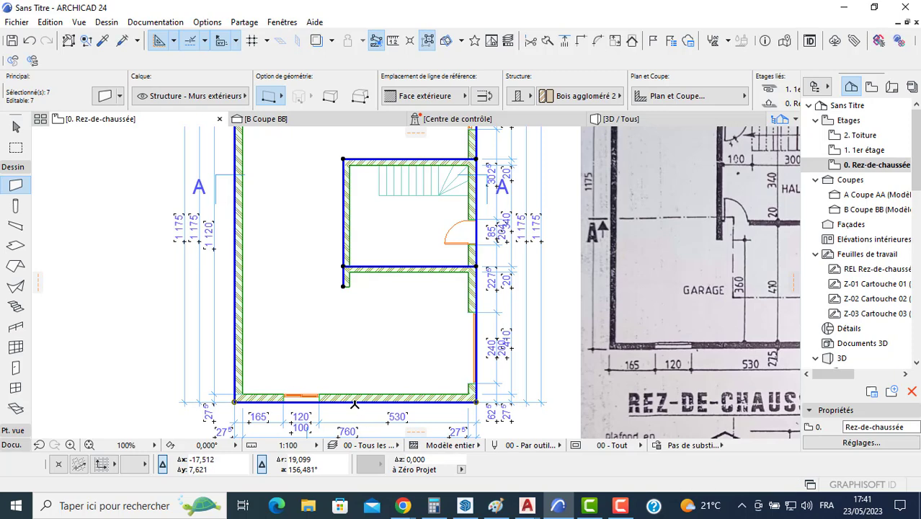
Select all dimensions on the Rez-de-chaussée plan and turn off the display of opening heights in their settings
click(12, 444)
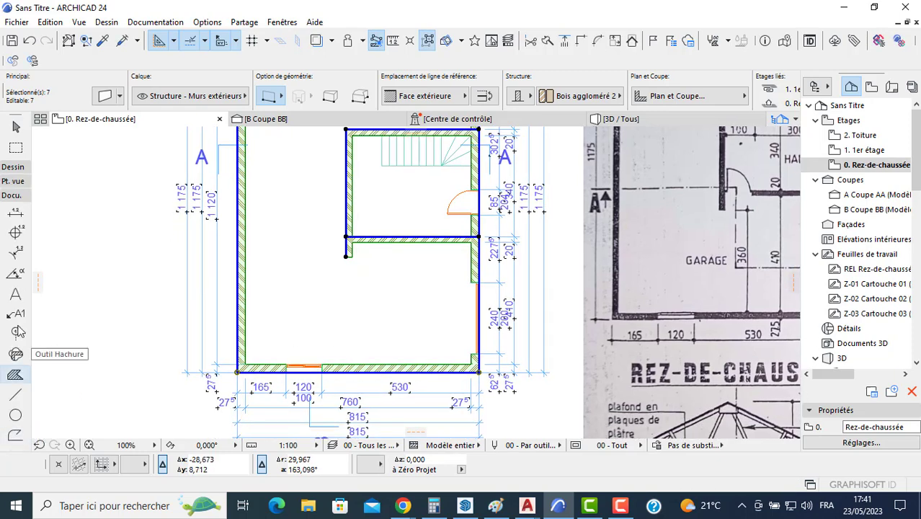
click(15, 213)
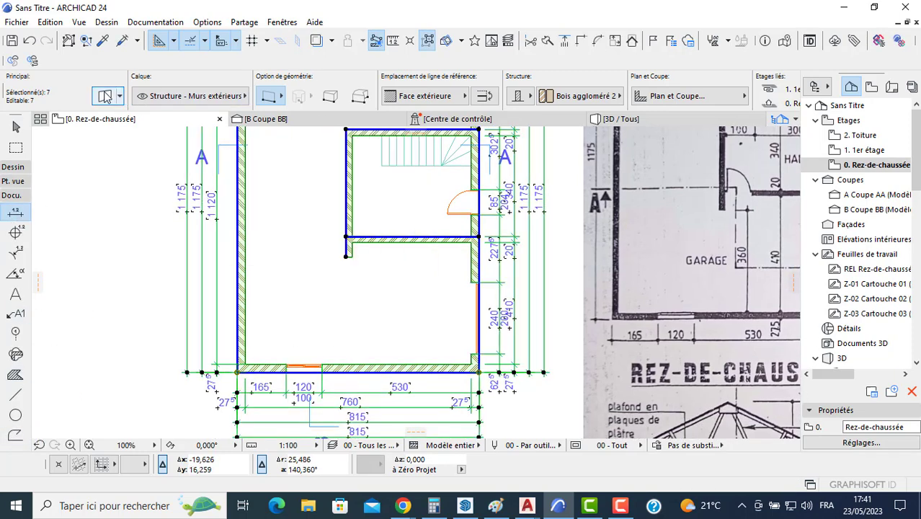
key(Escape)
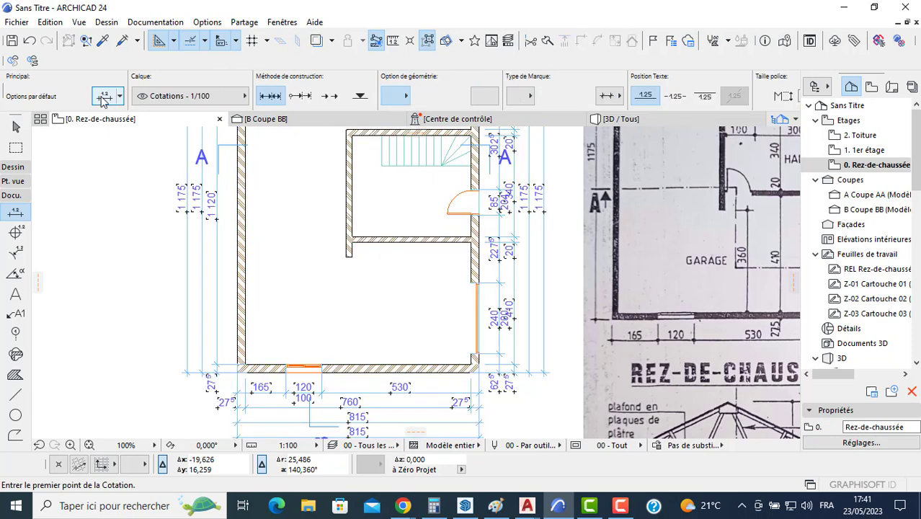
key(Escape)
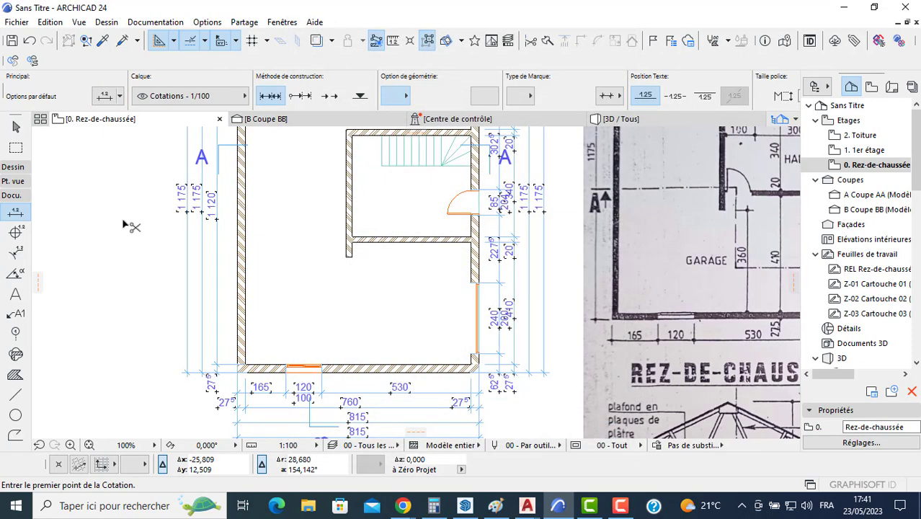
key(ctrl+a)
key(ctrl+t)
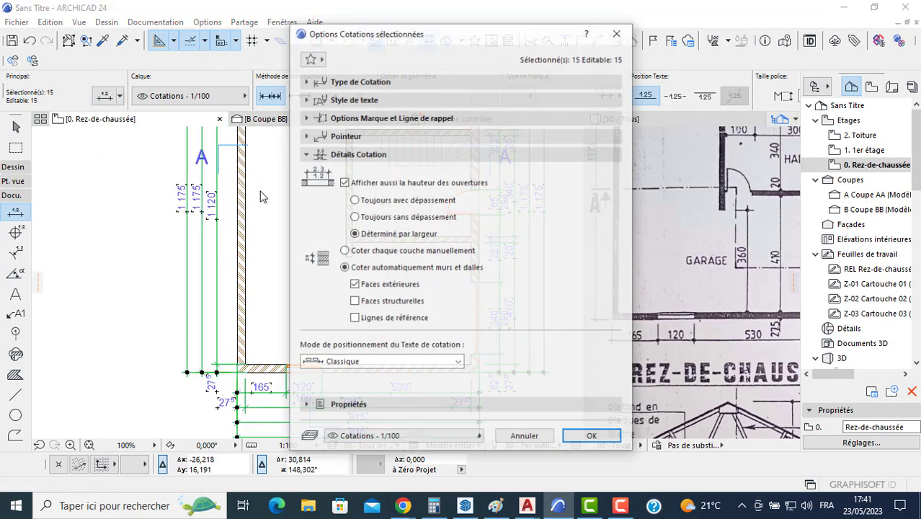
click(344, 183)
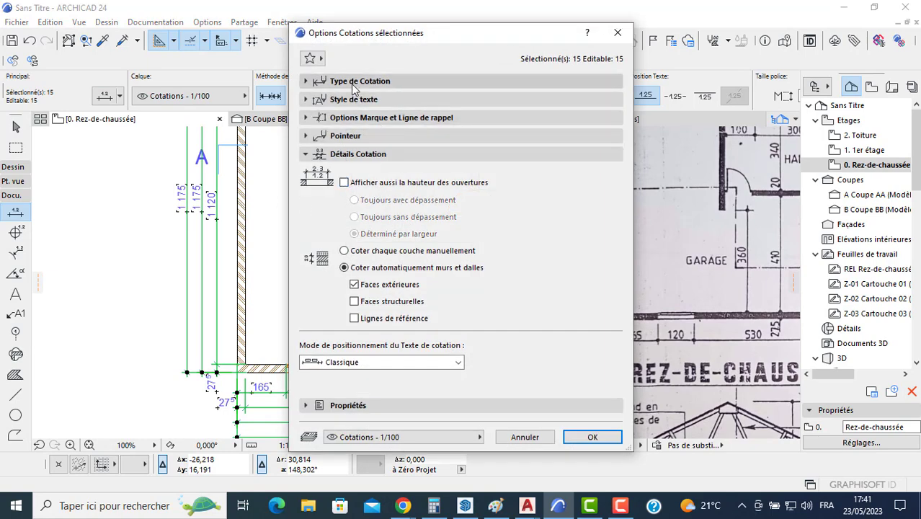
Set the selected dimensions to have no witness lines and a text height of 1,5 mm, and apply the settings
click(351, 82)
click(315, 193)
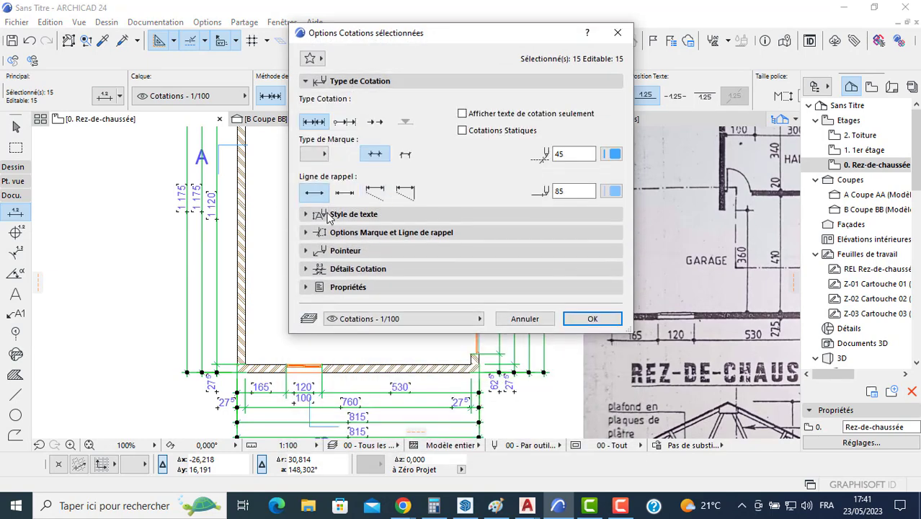
click(329, 214)
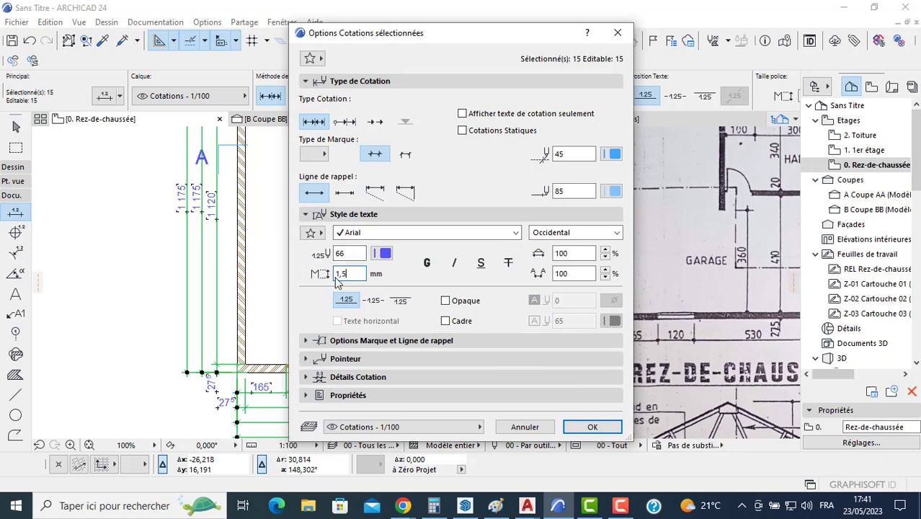
click(346, 340)
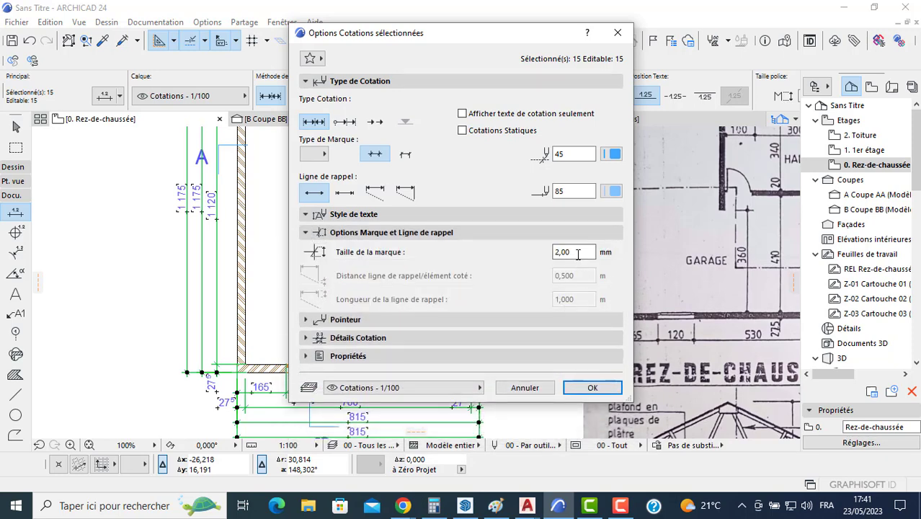
key(Return)
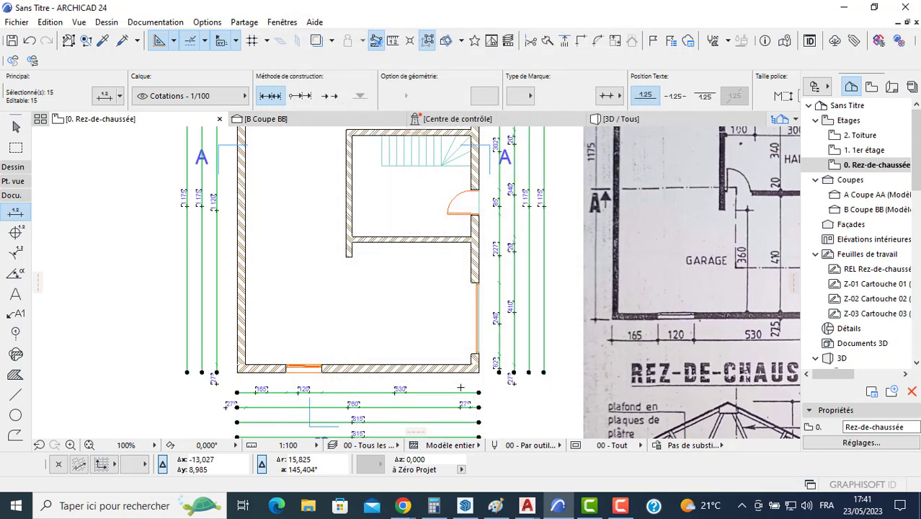
key(Escape)
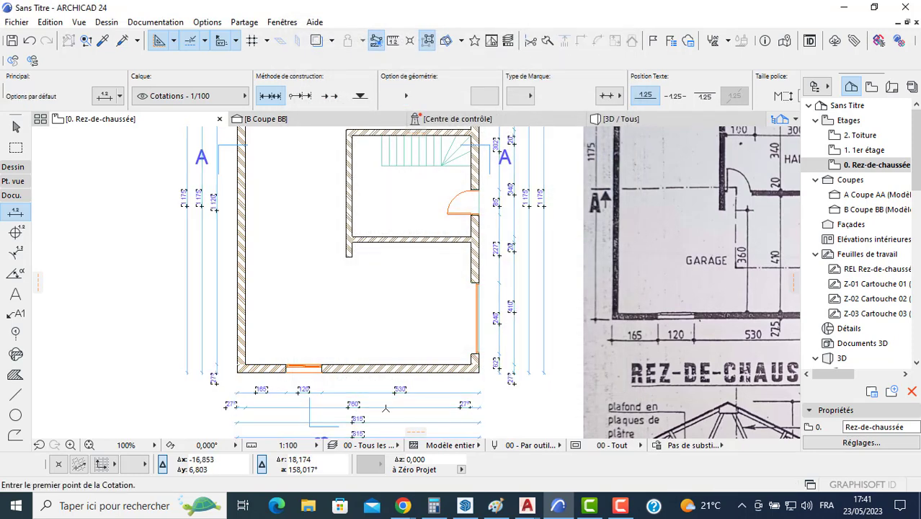
key(Escape)
Move the 760 room dimension chain from below the lower wall about 2.7 m up into the garage
click(383, 408)
click(382, 407)
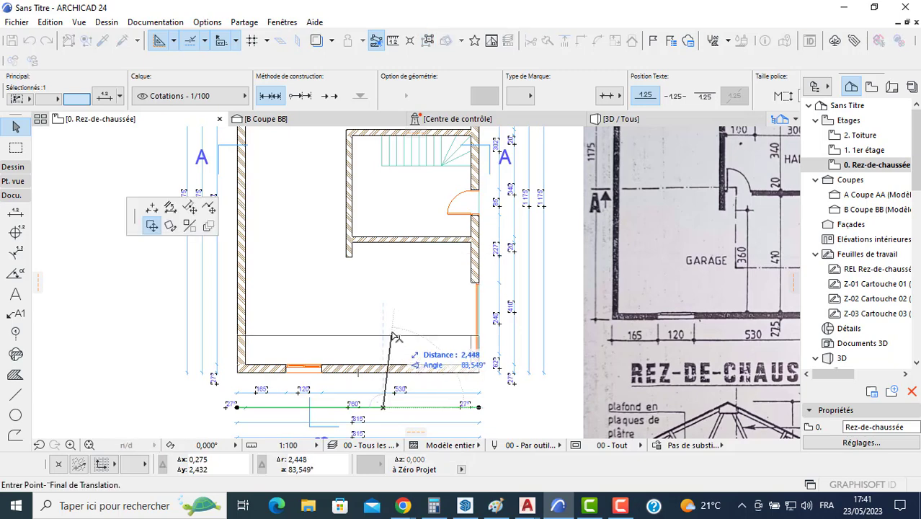
click(385, 329)
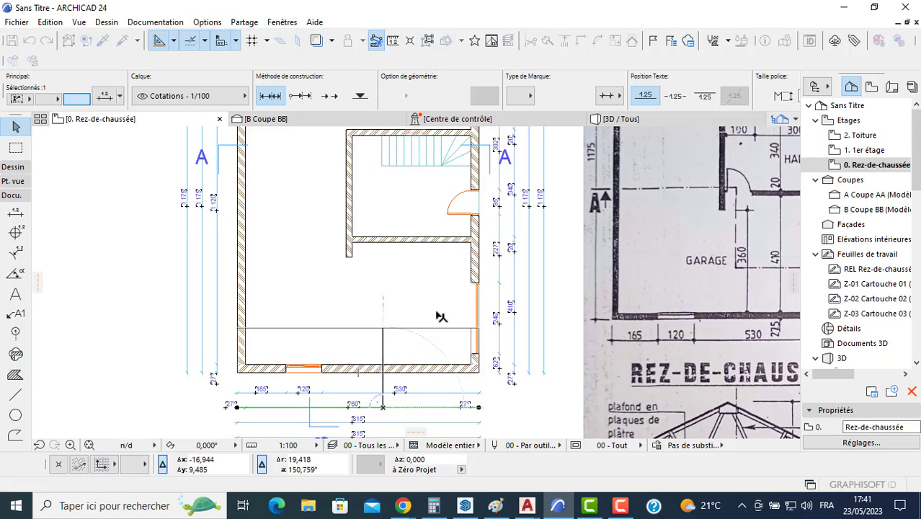
Move the 340 and 410 room dimension chain from outside the right-hand wall about 2.4 m left, into the rooms
click(513, 277)
click(519, 283)
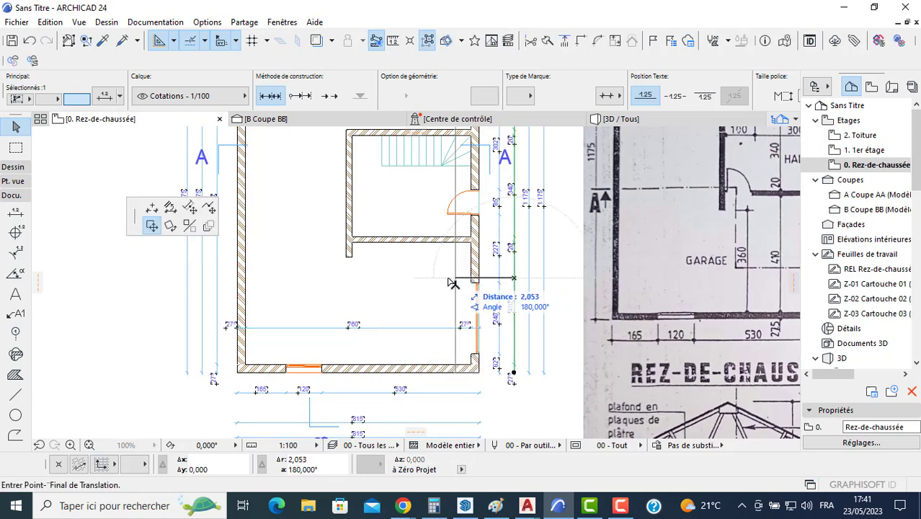
click(446, 282)
Move the 1120 room dimension chain from outside the left-hand wall about 1.9 m right, into the garage
middle_drag(296, 266, 345, 309)
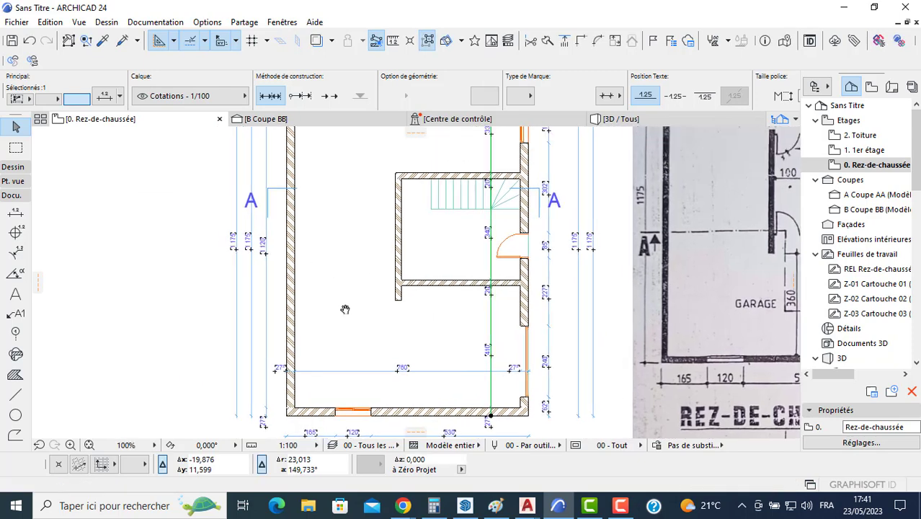
click(266, 297)
click(322, 291)
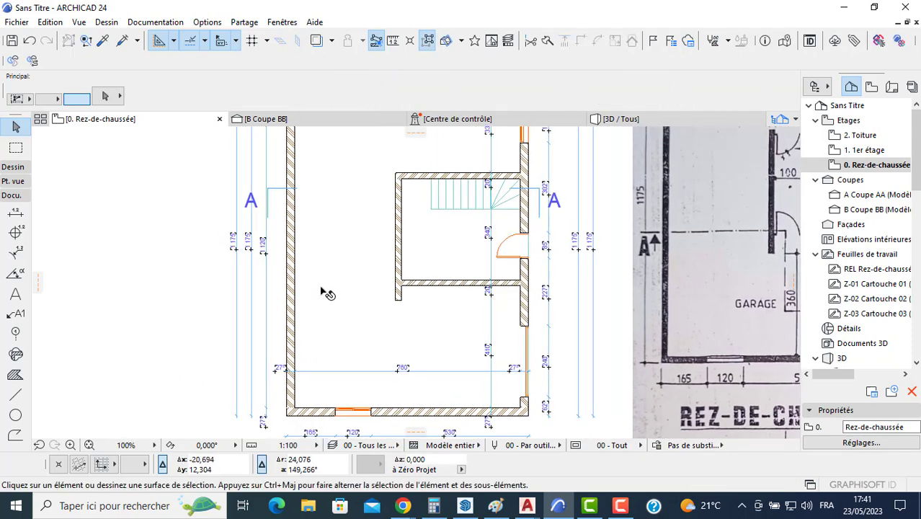
click(266, 296)
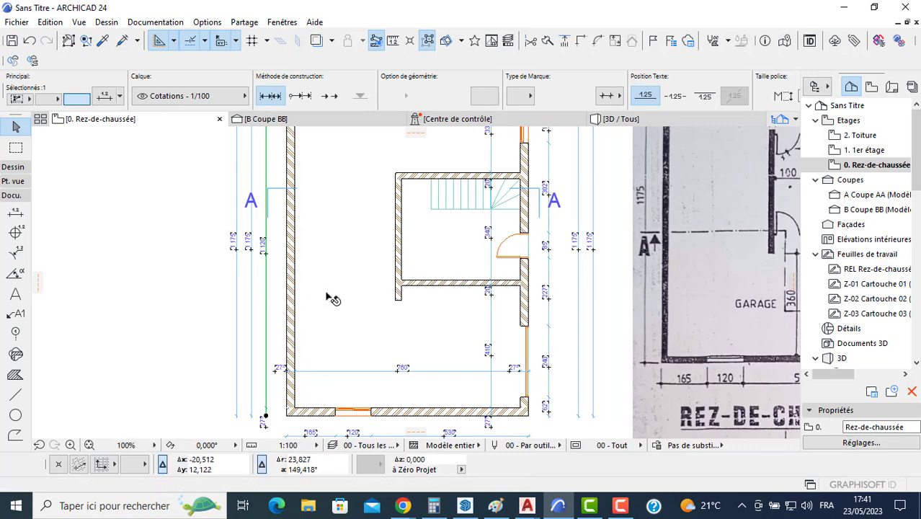
click(266, 294)
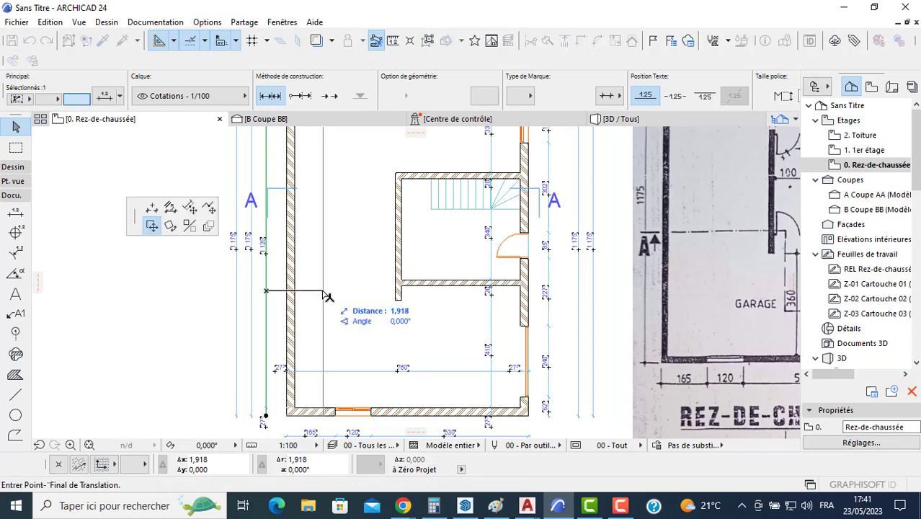
click(326, 295)
scroll(390, 202, down, 2)
scroll(390, 202, up, 3)
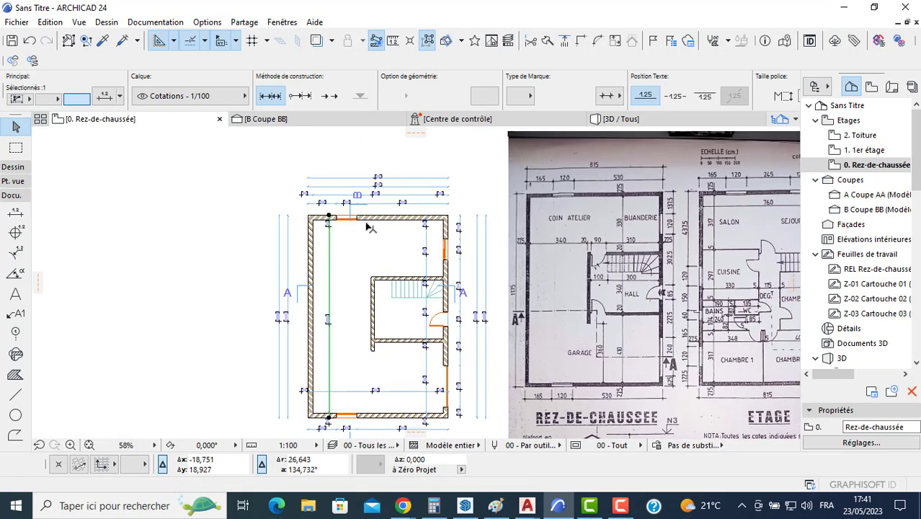
Move the remaining 760 room dimension chain from above the upper wall about 2.3 m down, into the rooms
scroll(389, 202, up, 2)
click(415, 174)
click(409, 174)
click(415, 274)
scroll(416, 281, down, 3)
middle_drag(333, 232, 303, 215)
key(Escape)
middle_drag(444, 268, 394, 216)
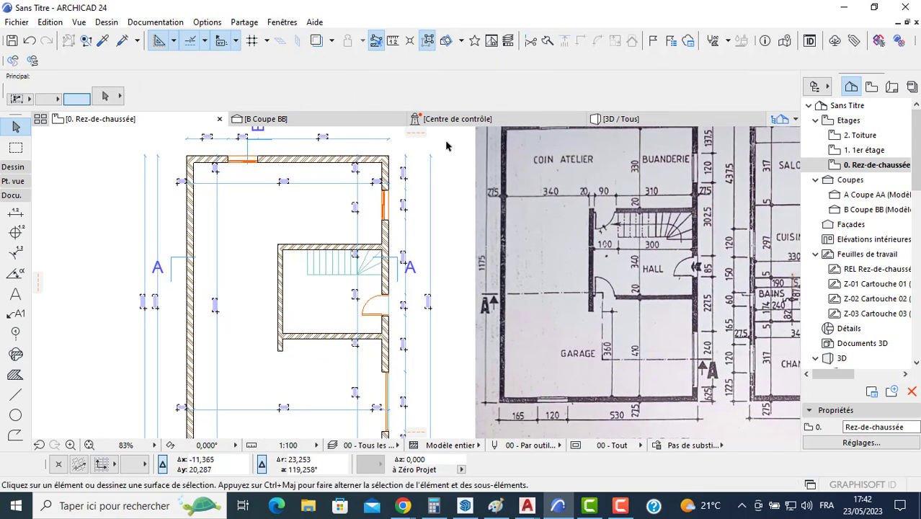
Examine the whole house in the 3D perspective view, from an angle showing the garage facade, a gable wall and the roof
click(605, 121)
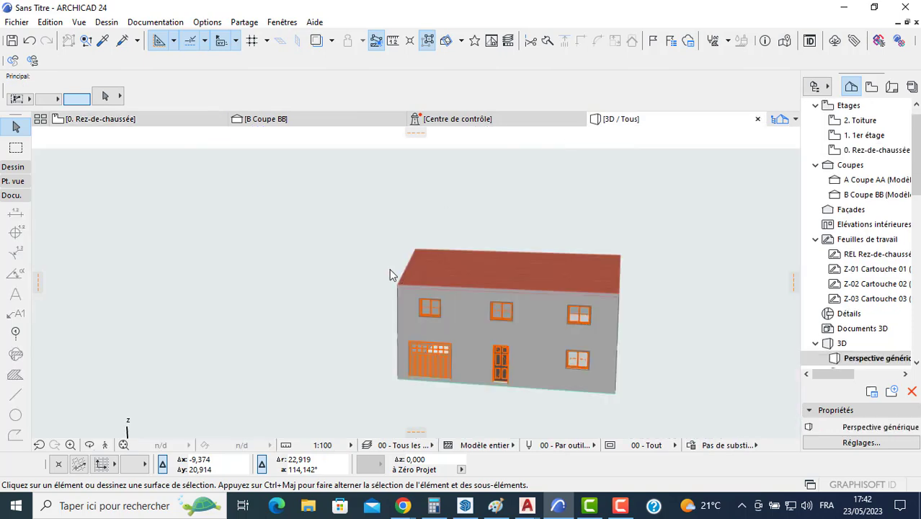
scroll(432, 274, down, 3)
shift+middle_drag(344, 275, 513, 319)
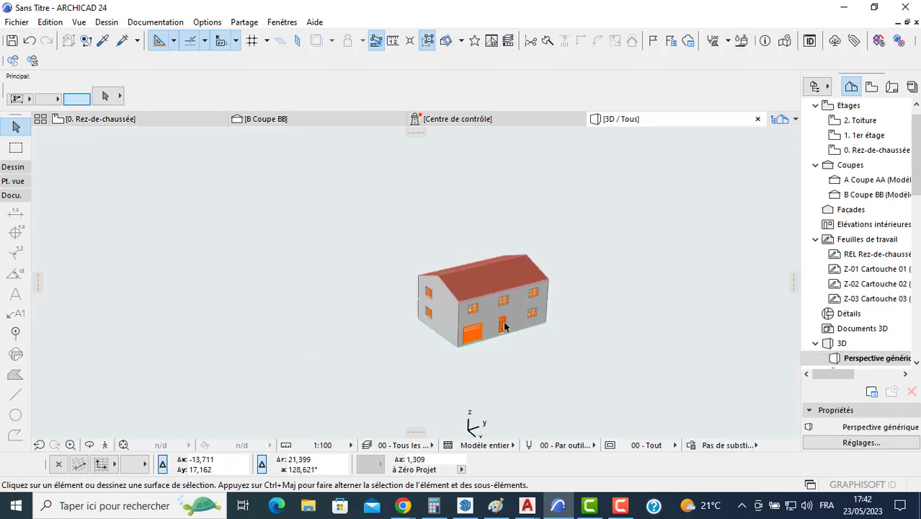
scroll(472, 324, up, 3)
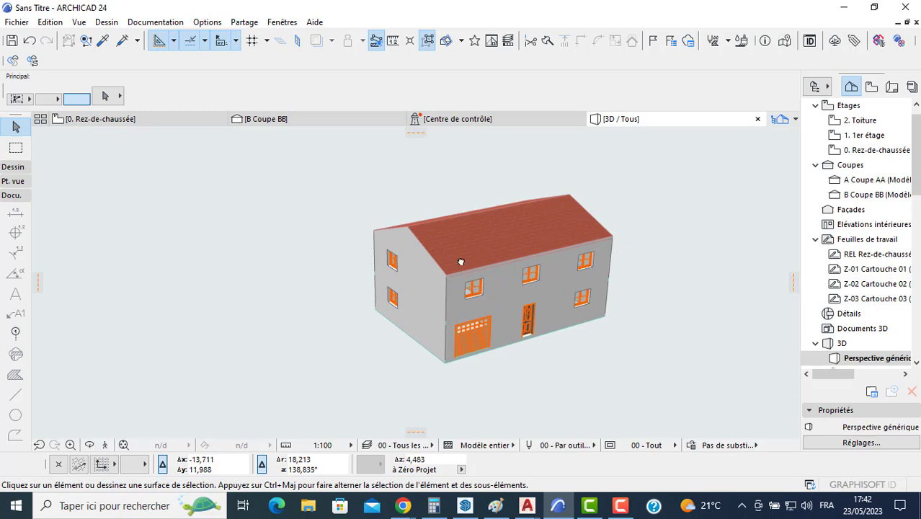
middle_drag(479, 264, 396, 248)
scroll(295, 199, up, 1)
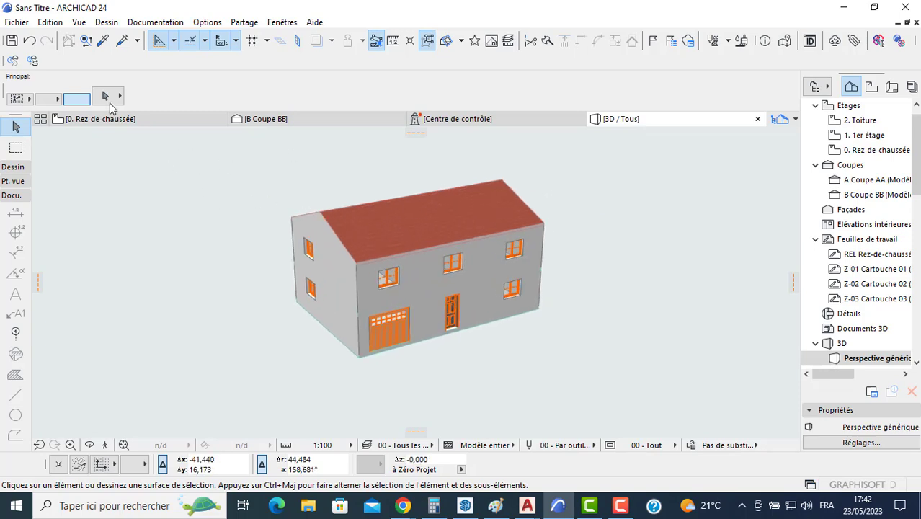
Review the file formats offered for saving the 3D view under another name, and leave without saving
click(22, 22)
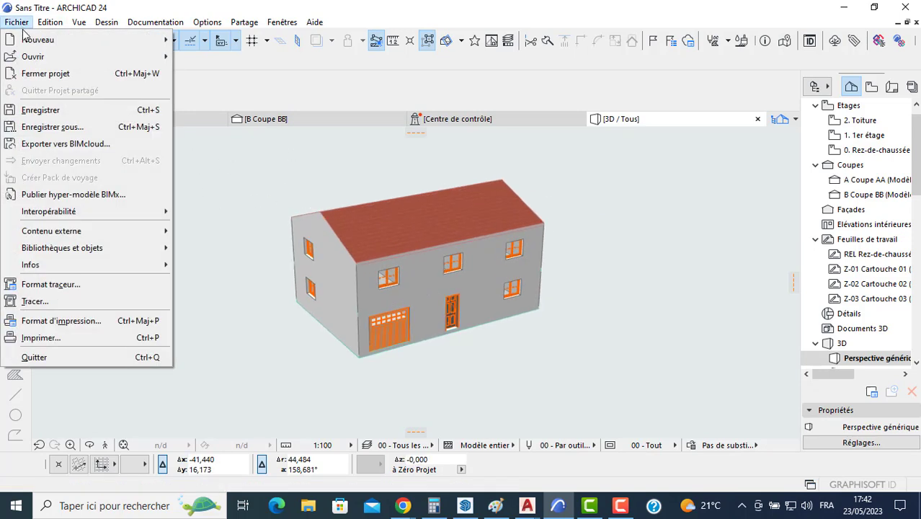
click(51, 128)
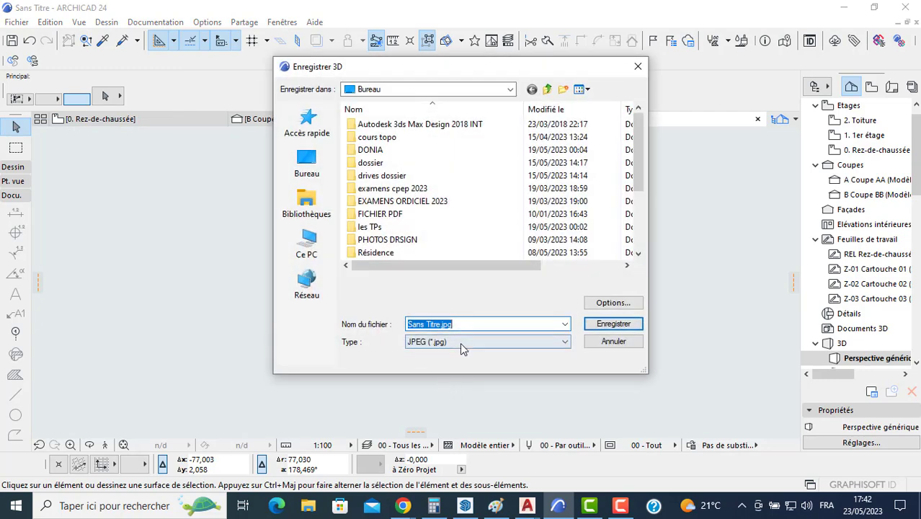
click(462, 346)
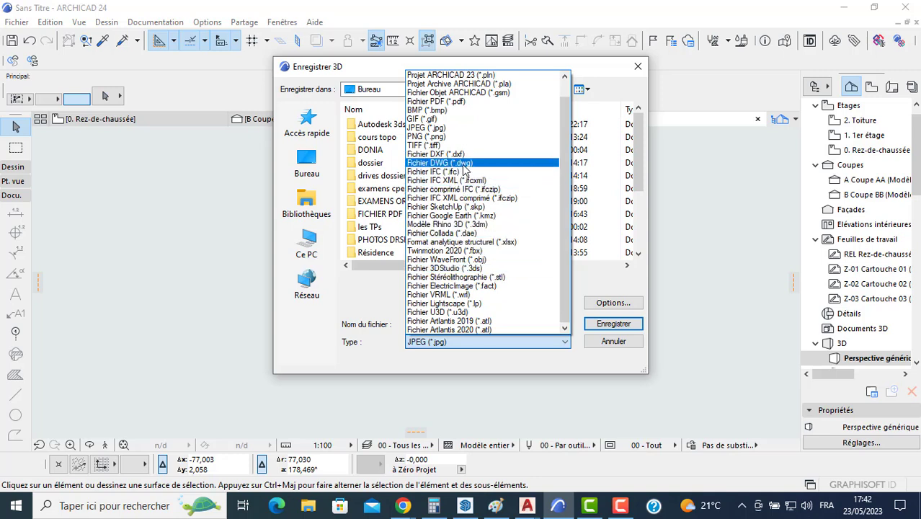
click(604, 345)
click(607, 344)
click(621, 506)
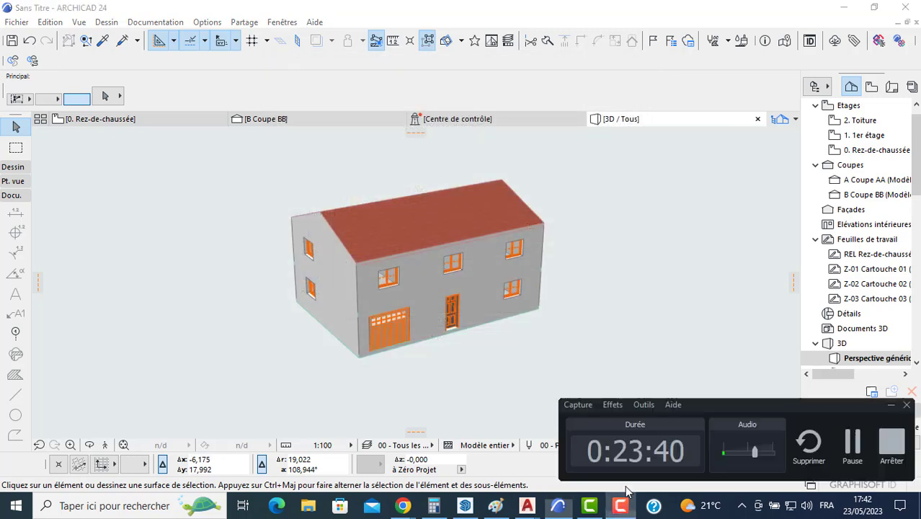
click(905, 455)
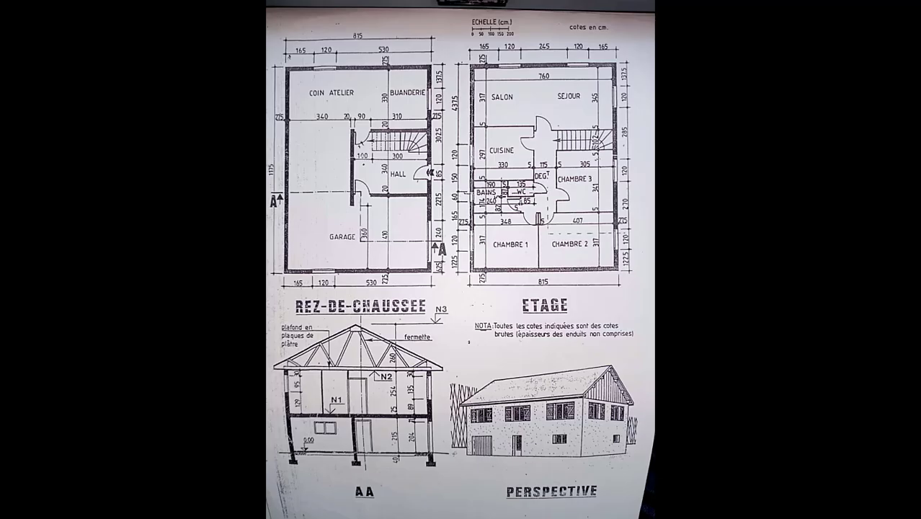